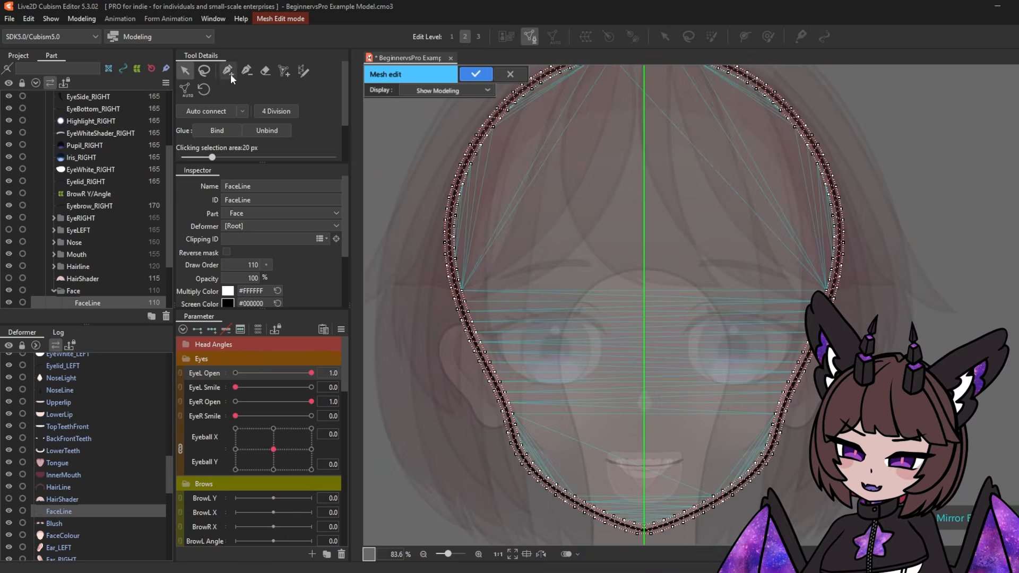
Add a mirrored vertical column of mesh points inside each side of the FaceLine mesh, from cheek height up to the forehead
click(228, 72)
click(561, 454)
click(556, 384)
click(551, 317)
click(546, 248)
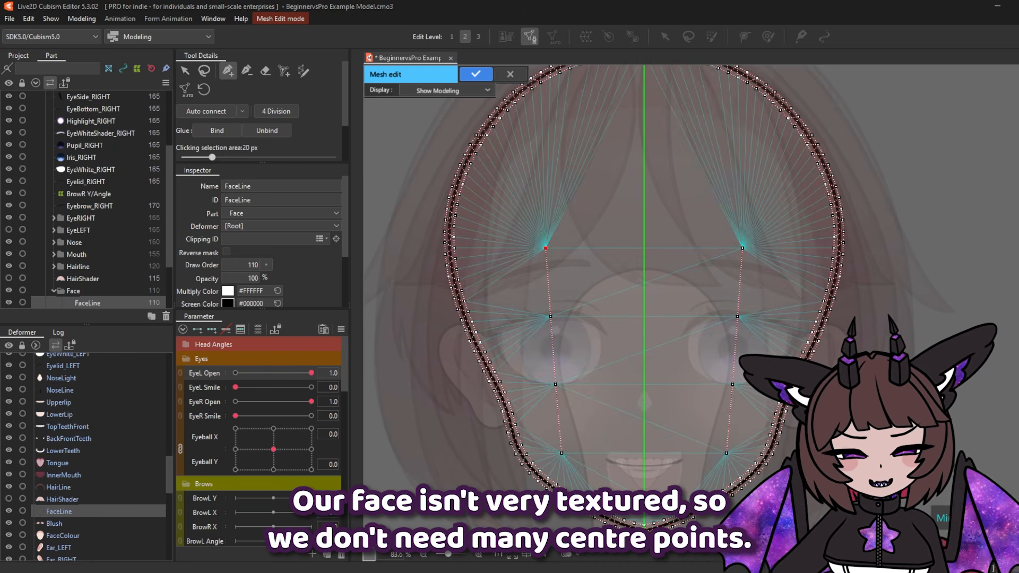
click(545, 176)
click(552, 102)
Add mesh points down the FaceLine's centre line, joining the forehead point to the side columns
click(644, 134)
click(644, 217)
click(645, 283)
click(644, 353)
click(644, 410)
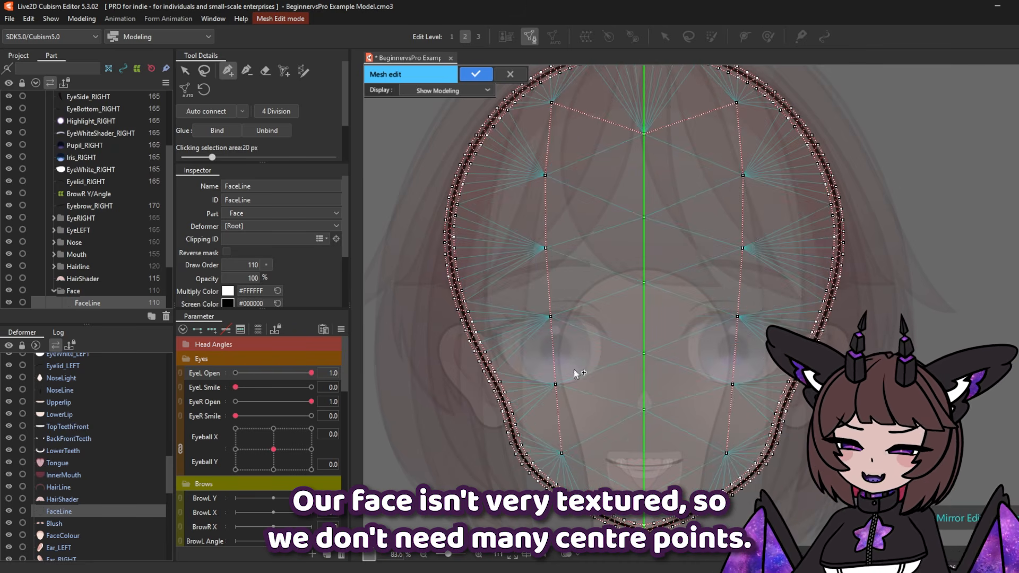
Lasso-select the entire FaceLine mesh, copy it and confirm the mesh edit
scroll(580, 375, down, 3)
click(204, 71)
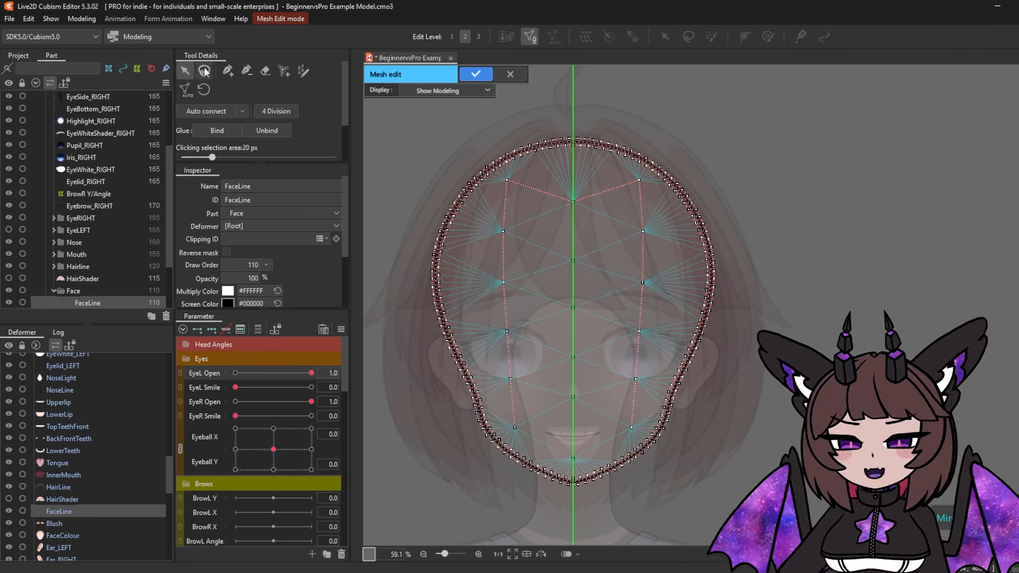
mouse_move(757, 485)
mouse_down()
mouse_move(413, 411)
mouse_move(406, 214)
mouse_move(566, 115)
mouse_move(761, 174)
mouse_move(792, 397)
mouse_move(741, 481)
mouse_up()
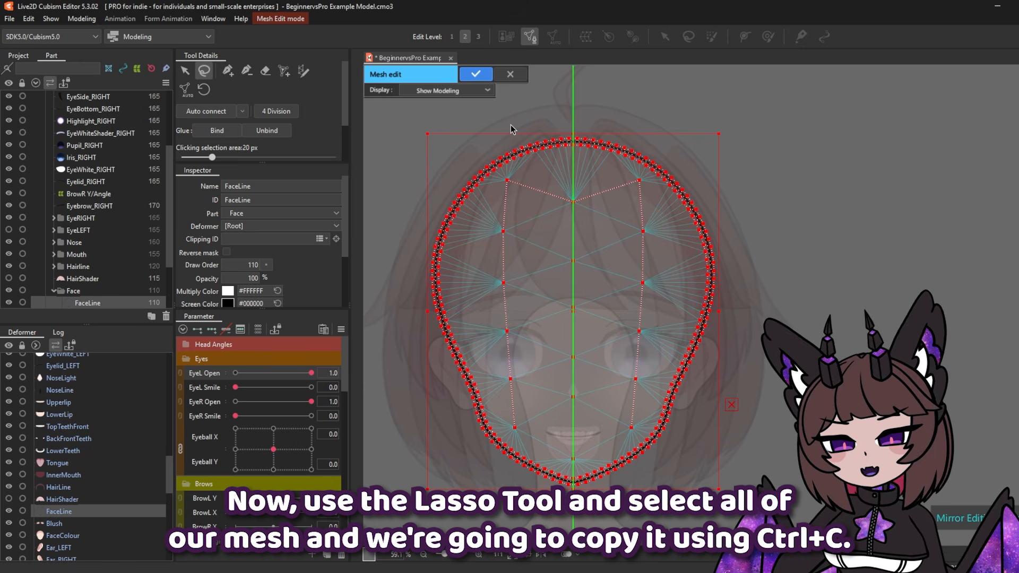
click(479, 75)
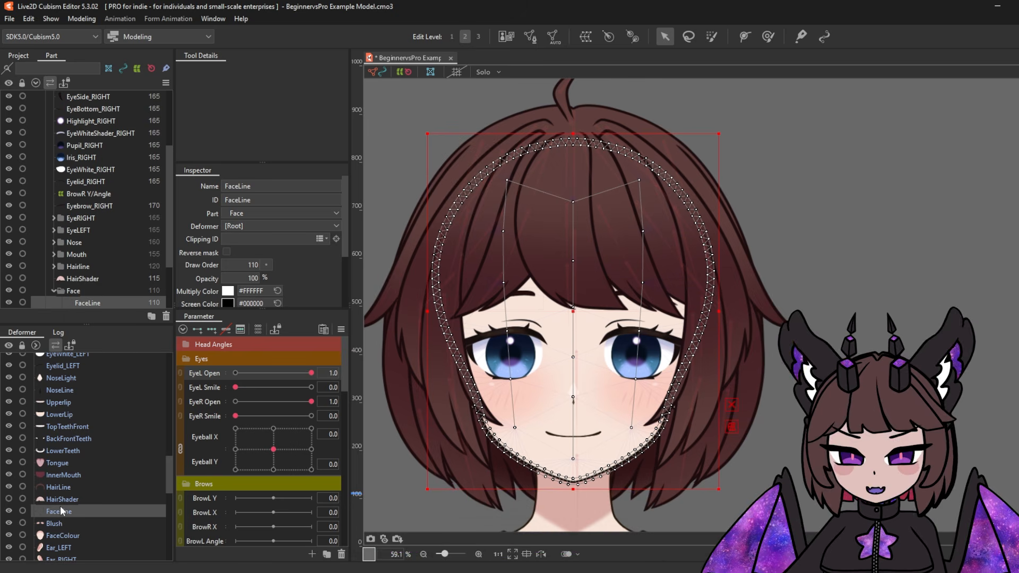
Replace FaceColour's existing mesh with the mesh copied from FaceLine and confirm the mesh edit
click(62, 535)
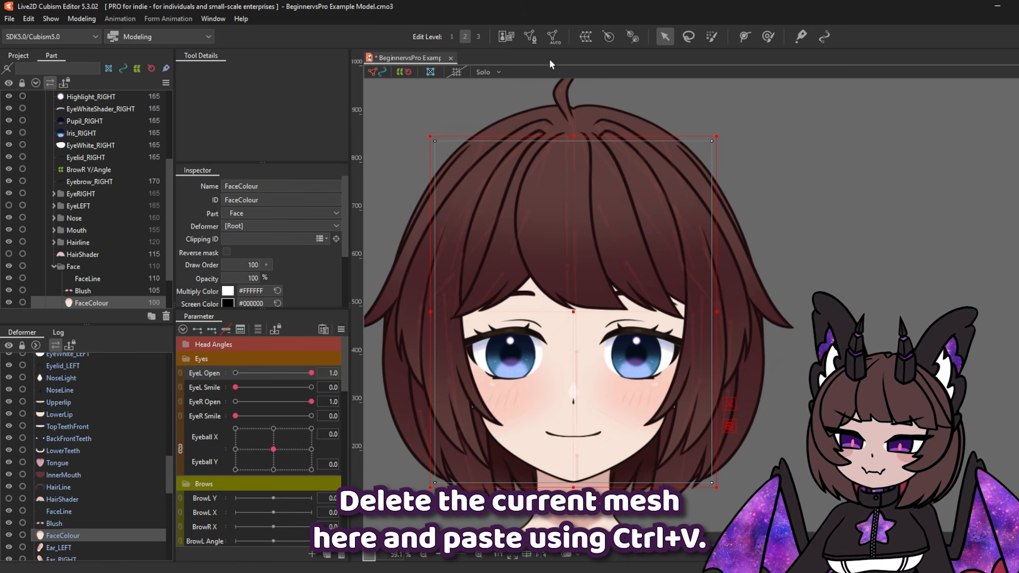
click(531, 36)
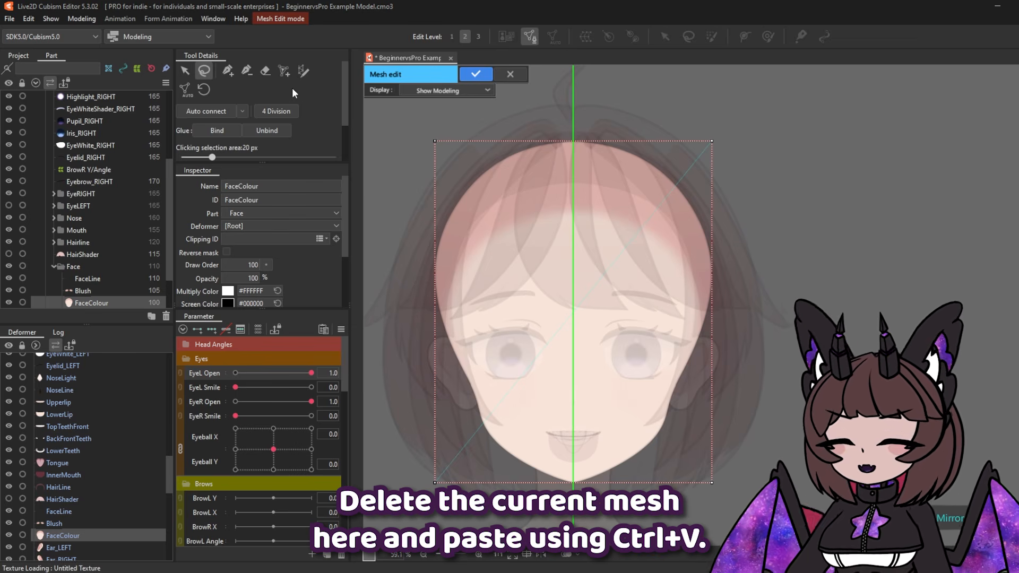
click(265, 71)
mouse_move(801, 161)
mouse_down()
mouse_move(450, 147)
mouse_move(373, 460)
mouse_move(714, 482)
mouse_up()
key(ctrl+v)
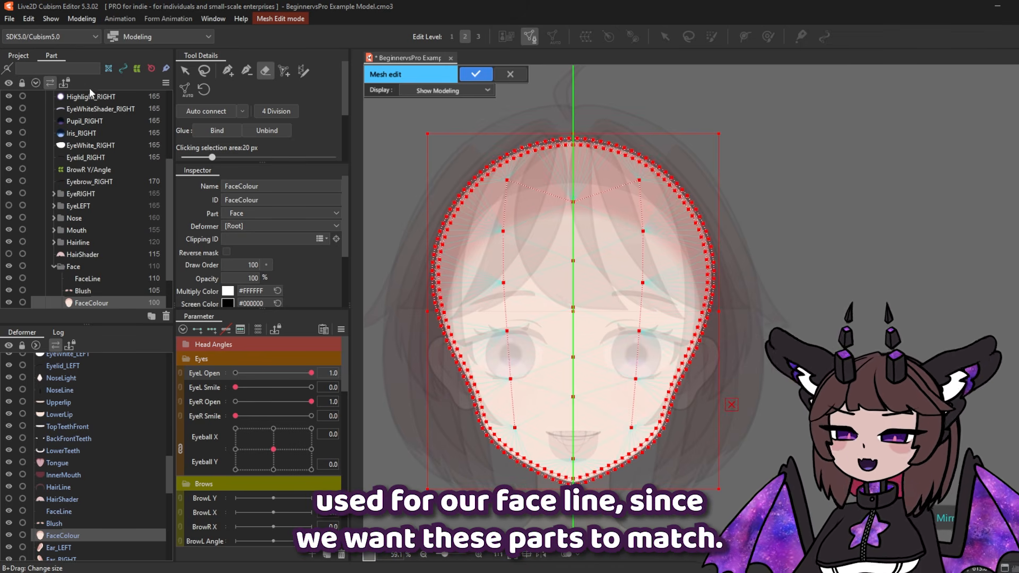
click(180, 70)
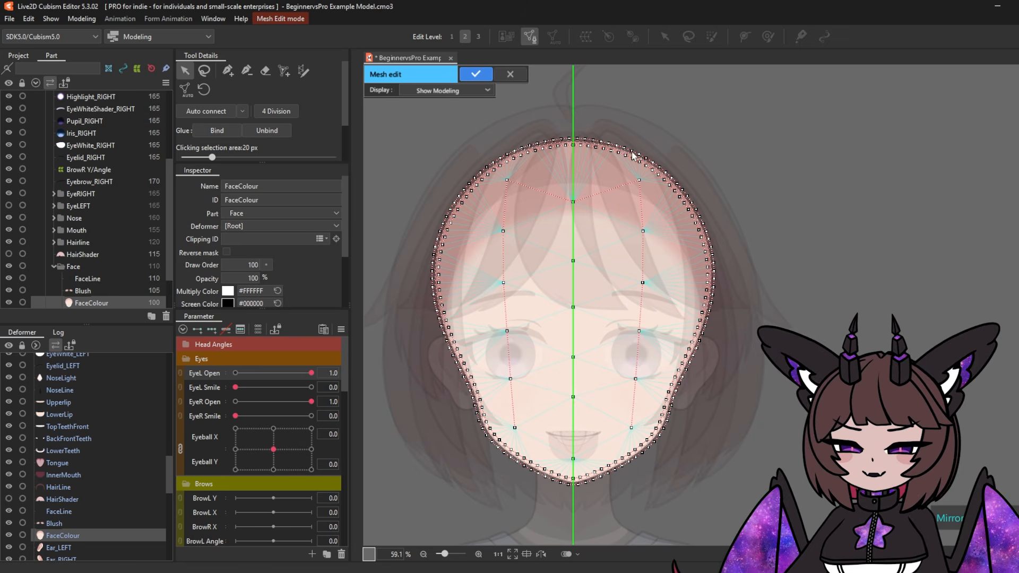
click(470, 79)
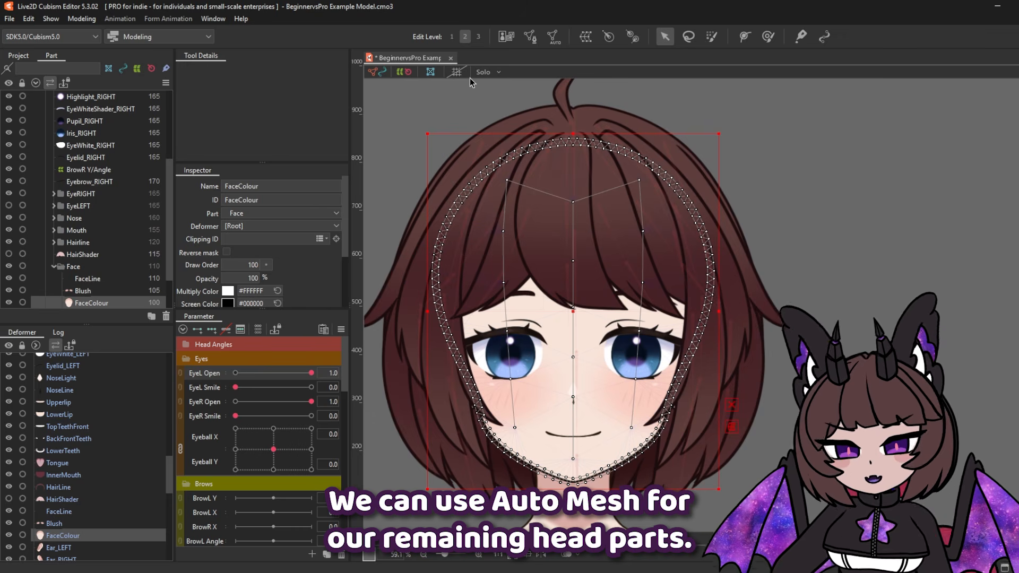
Examine which hair pieces the front hair rotation deformers in the deformer list belong to
click(61, 512)
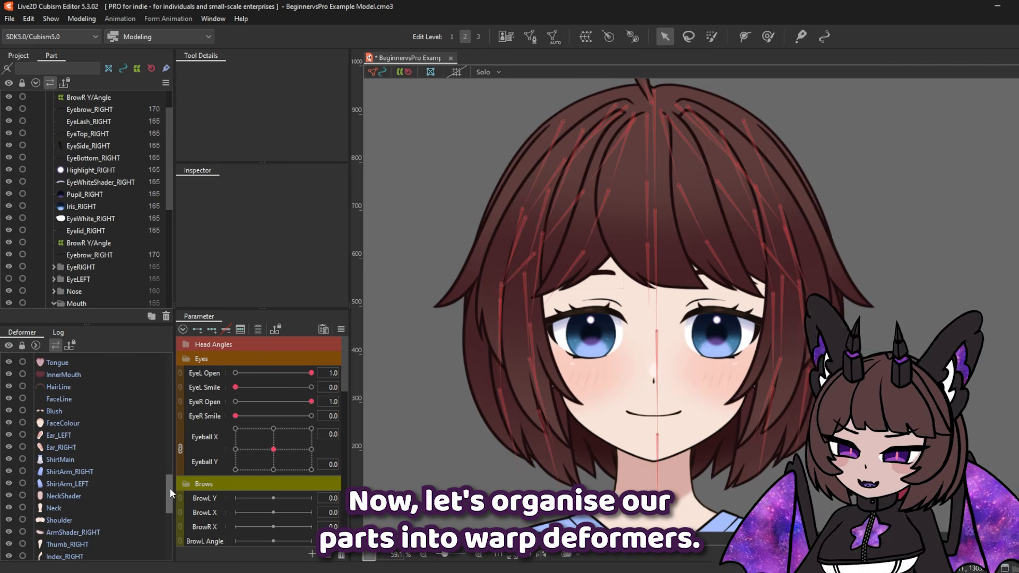
drag(169, 488, 173, 354)
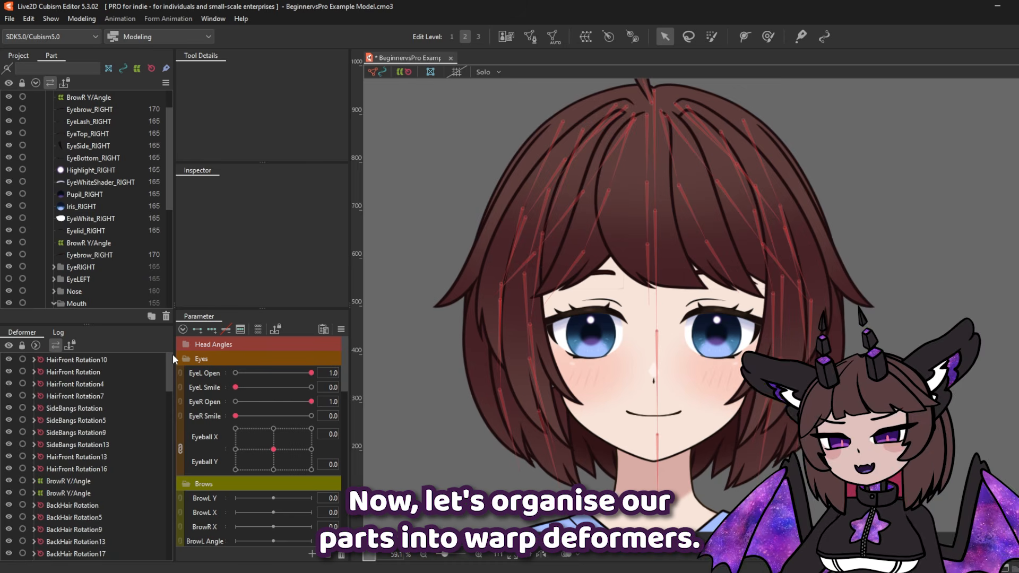
click(90, 363)
click(96, 371)
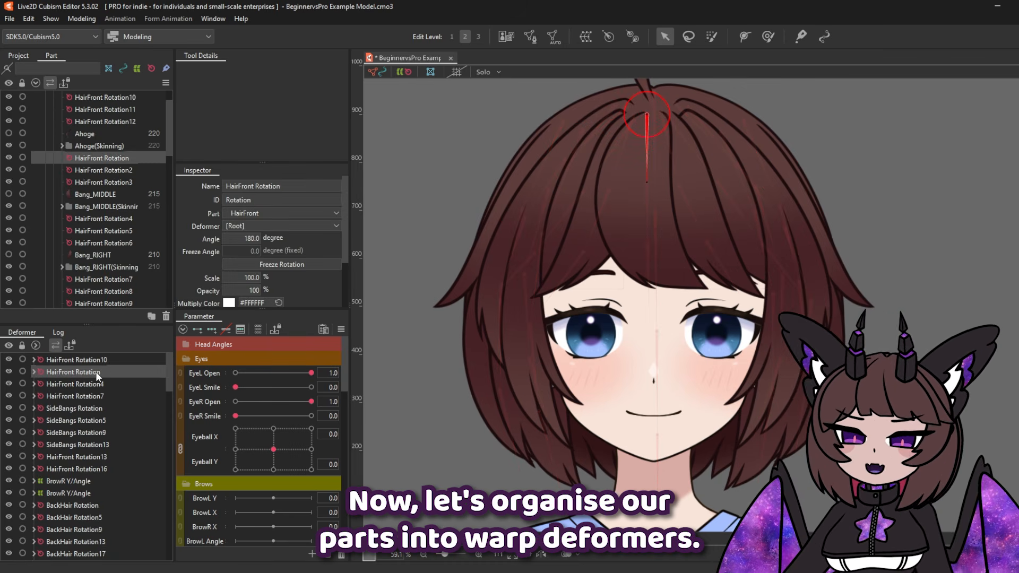
click(95, 384)
click(95, 396)
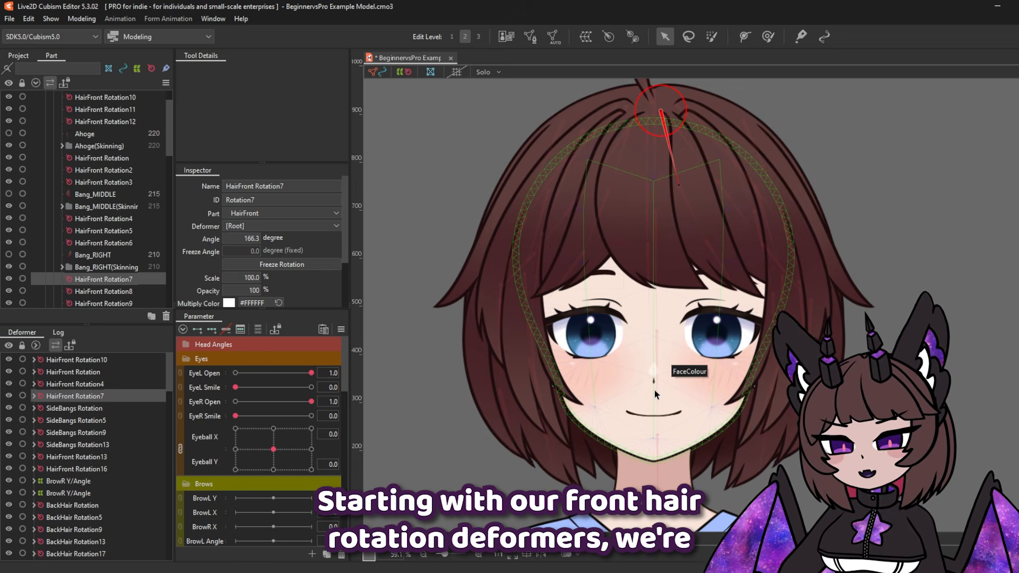
scroll(654, 390, down, 3)
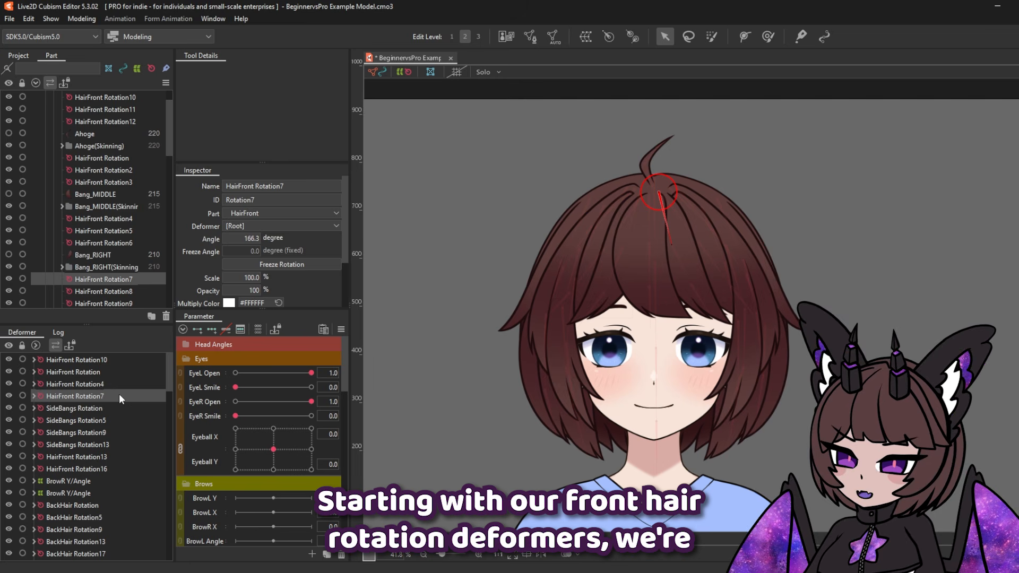
Create a warp deformer named Ahoge_XY as parent of HairFront Rotation10 and resize it around the ahoge strand
click(106, 358)
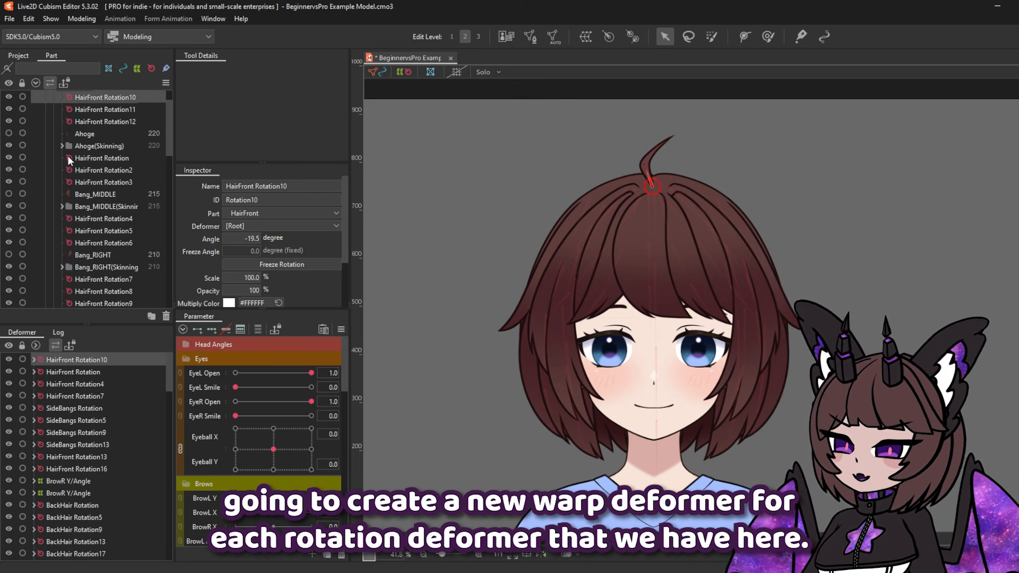
scroll(141, 149, up, 1)
click(591, 40)
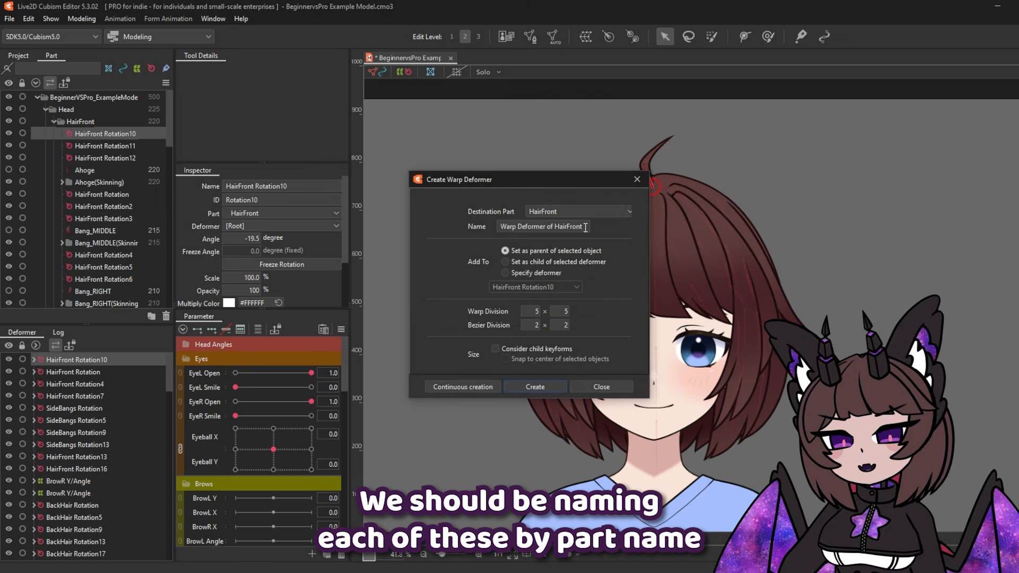
drag(584, 226, 385, 214)
text(Ahoge_)
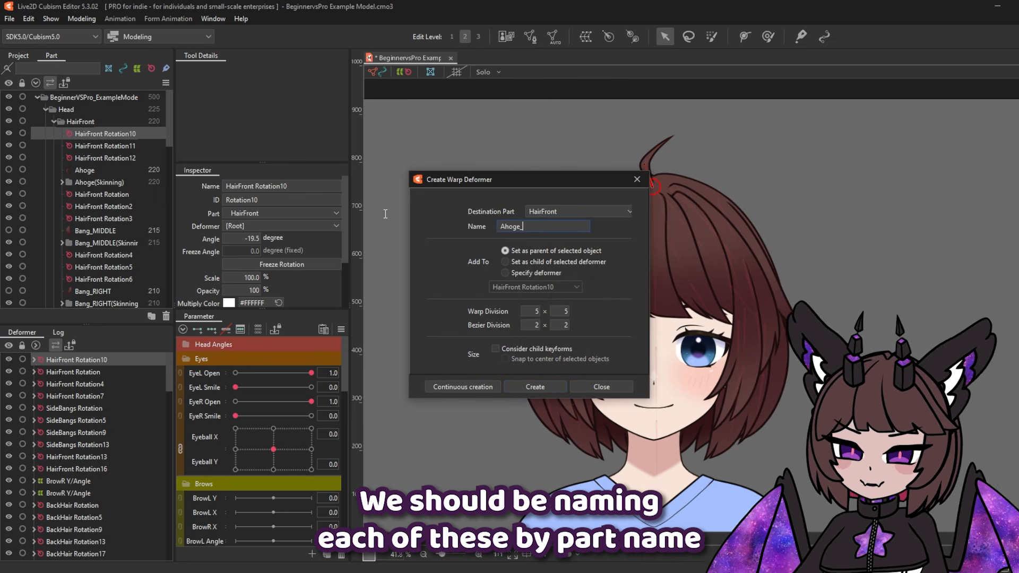
text(XY)
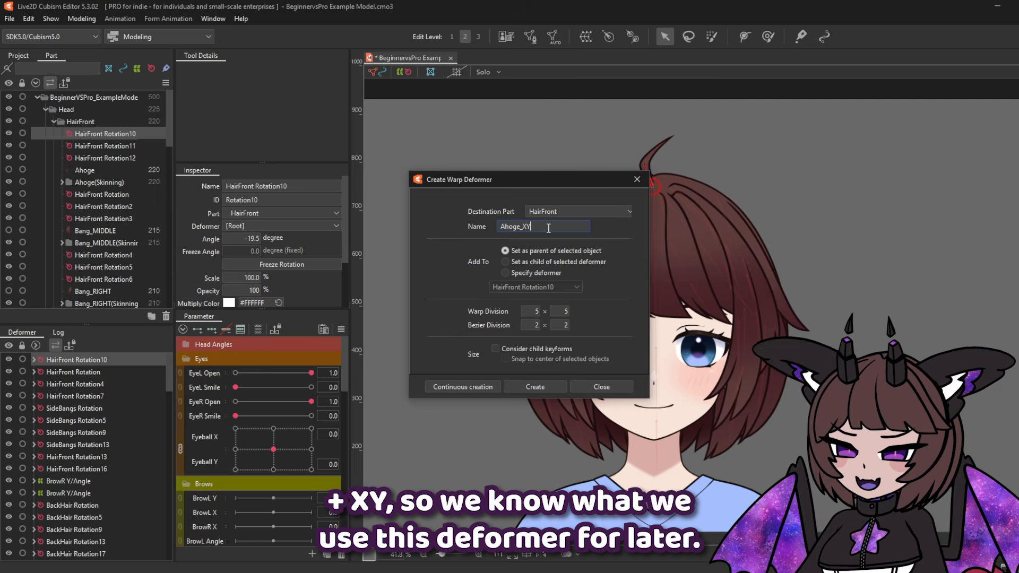
click(542, 386)
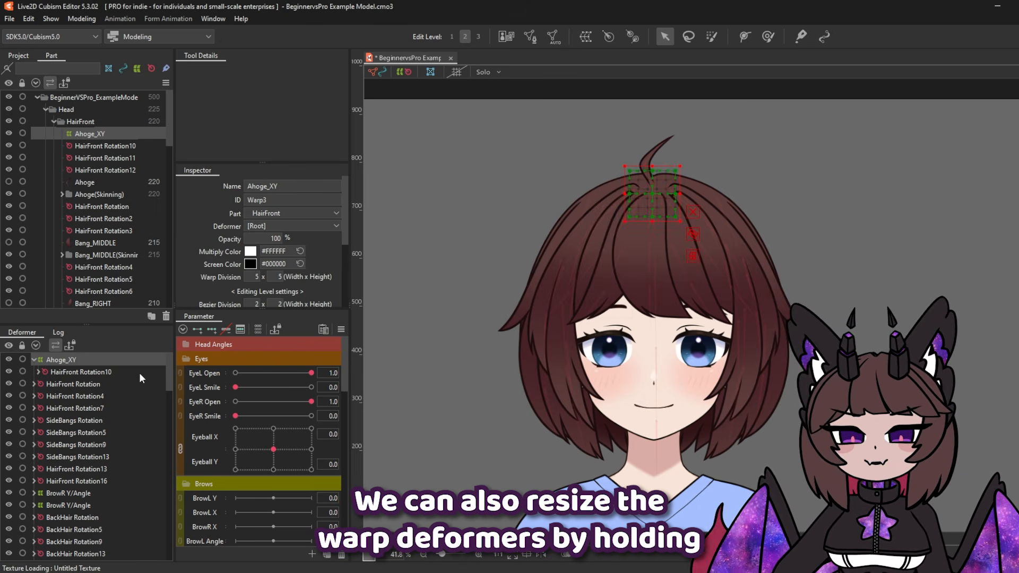
click(33, 359)
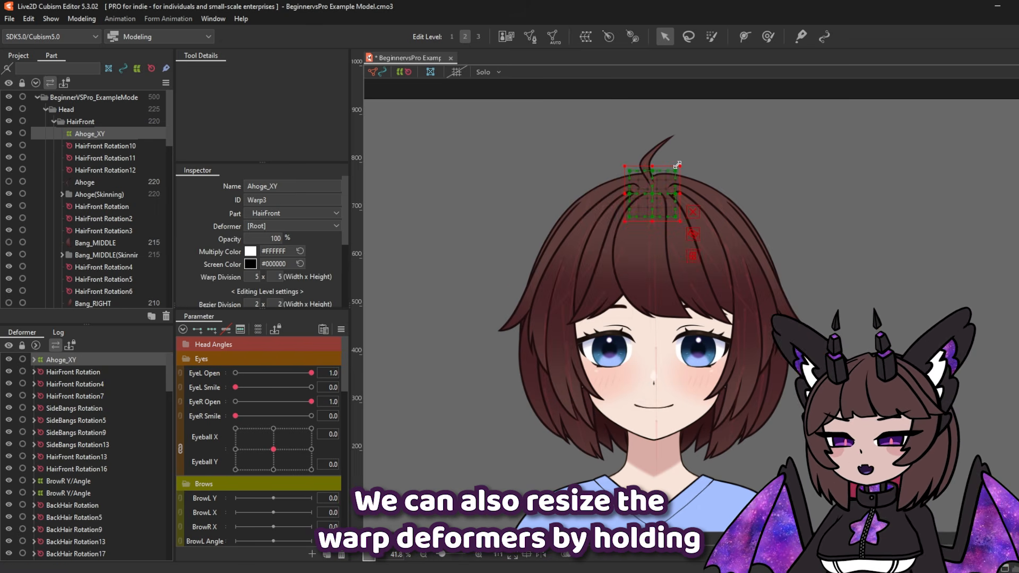
drag(682, 167, 652, 123)
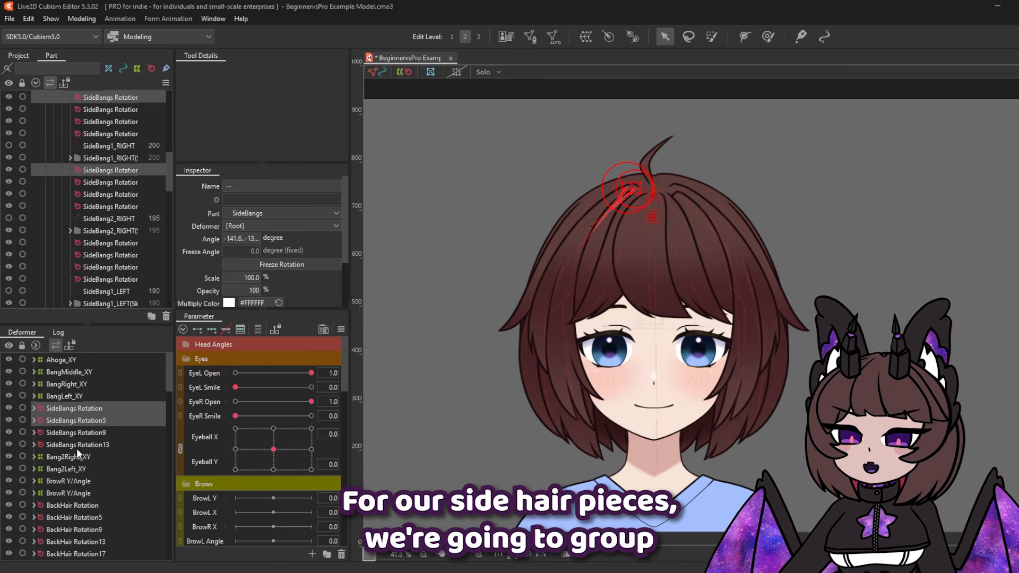
Create a HairSideRight_XY warp deformer as parent of SideBangs Rotation and SideBangs Rotation5, and resize it over the character's right-side hair
click(531, 36)
text(HairSideRight_XY)
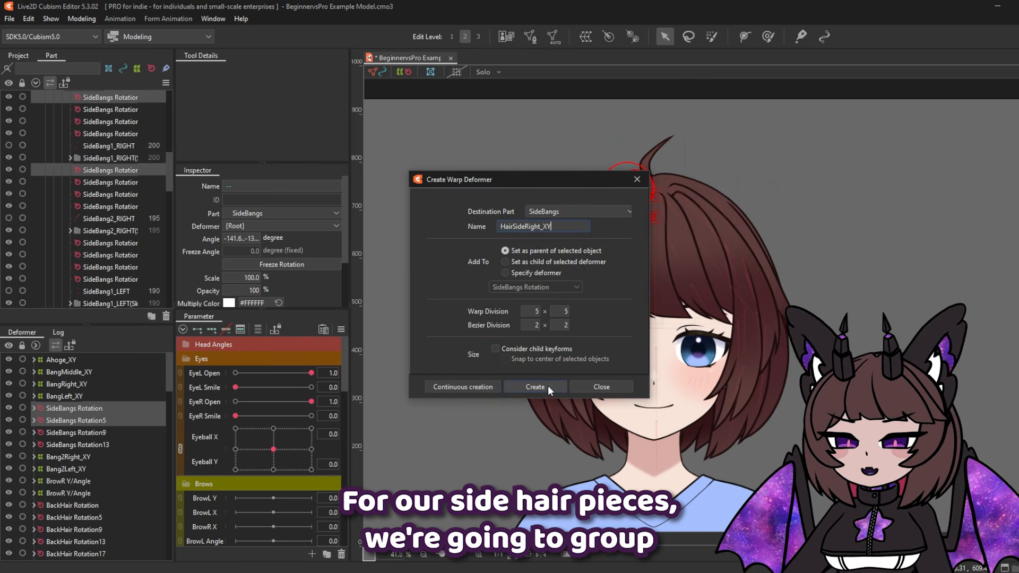
click(535, 387)
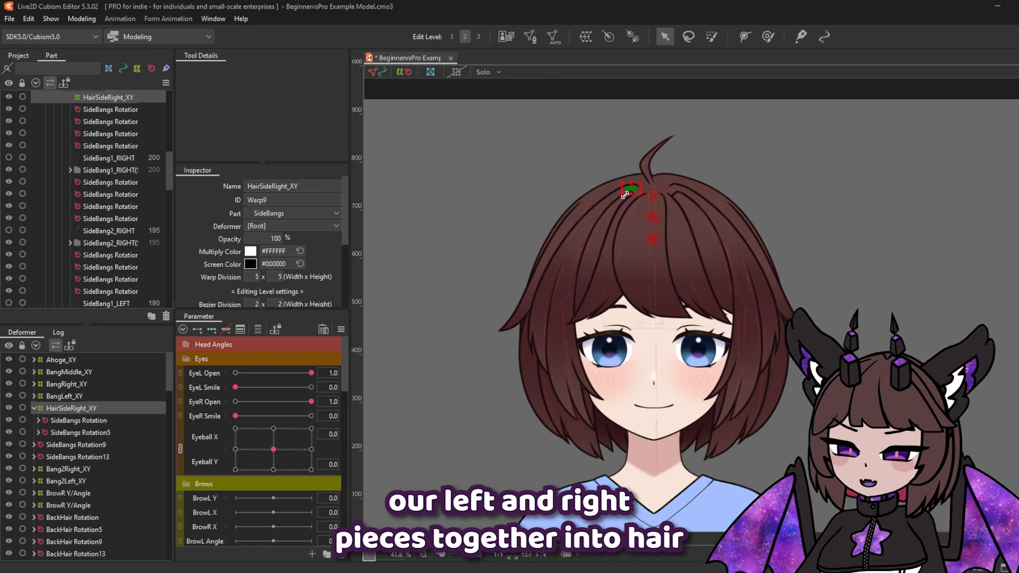
drag(579, 377, 581, 426)
drag(579, 184, 579, 177)
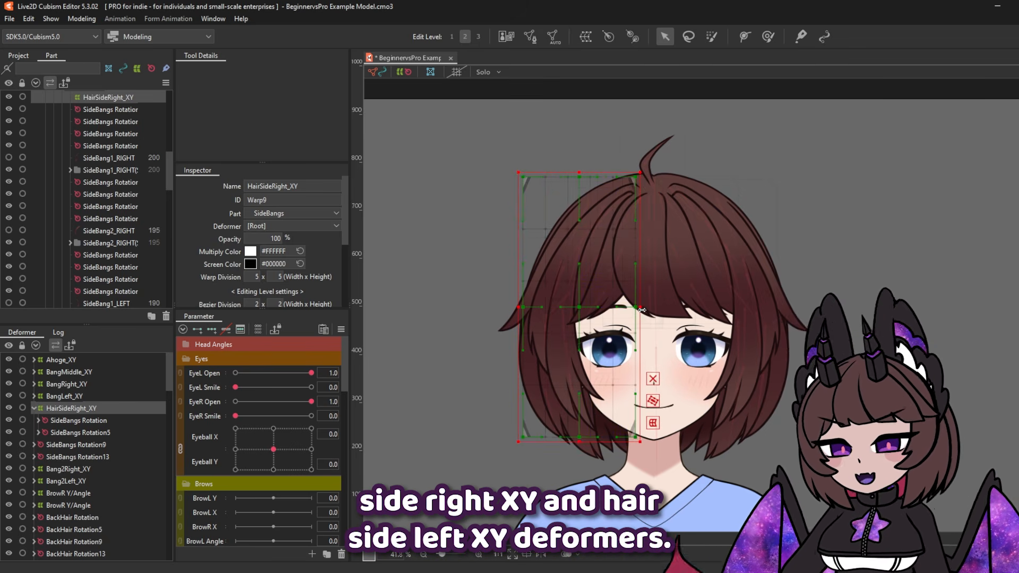
drag(640, 301, 651, 301)
click(34, 409)
Create a HairSideLeft_XY warp deformer as parent of SideBangs Rotation9 and SideBangs Rotation13, with child keyforms considered for its size
click(76, 420)
shift+click(78, 432)
click(530, 36)
text(HairSideLeft_XY)
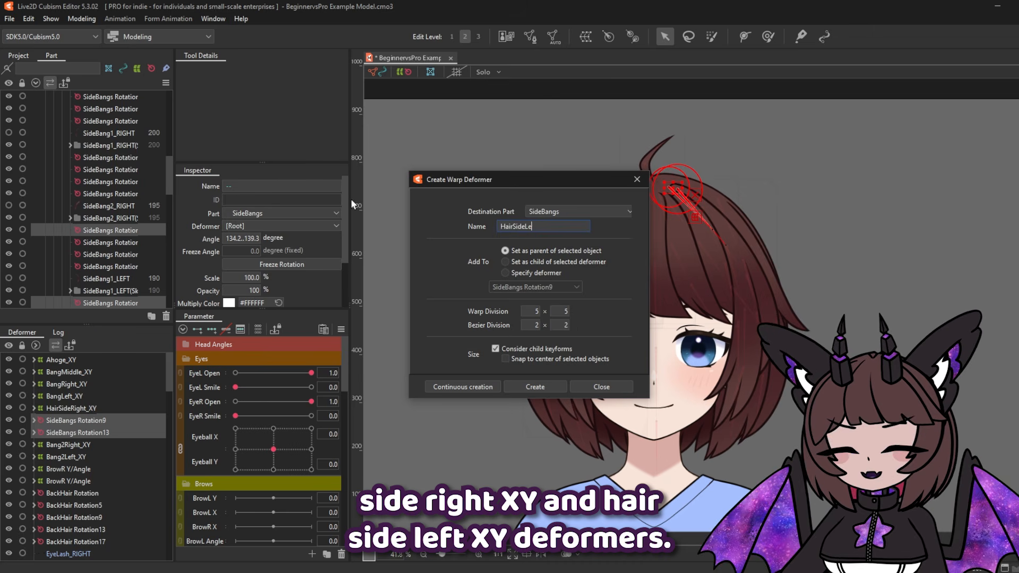
key(Return)
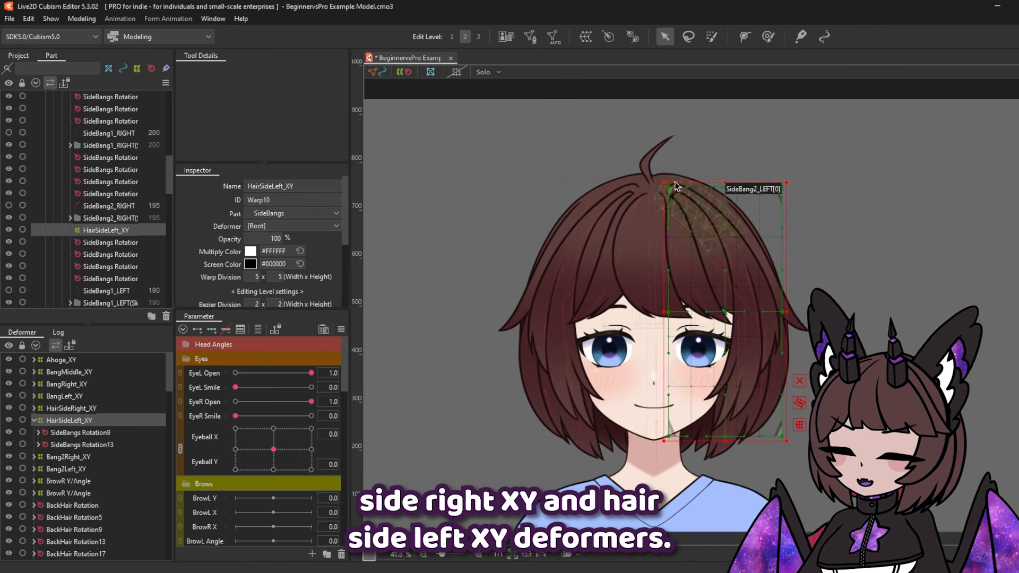
click(34, 420)
Create parent warp deformers BackHair2Right_XY for BackHair Rotation and BackHair2Left_XY for BackHair Rotation5
click(81, 493)
click(531, 36)
text(BackHair2Right_XY)
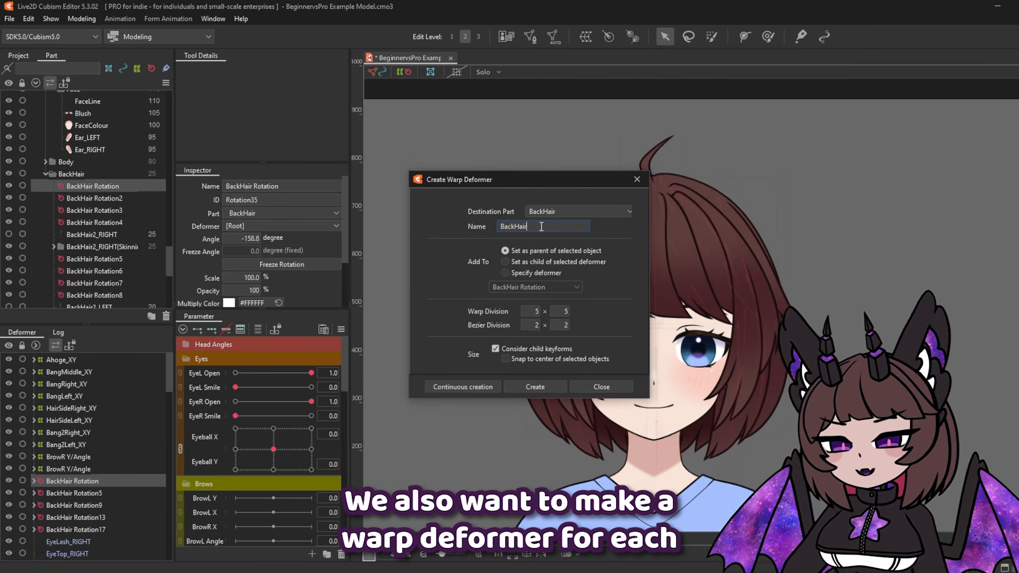
key(Return)
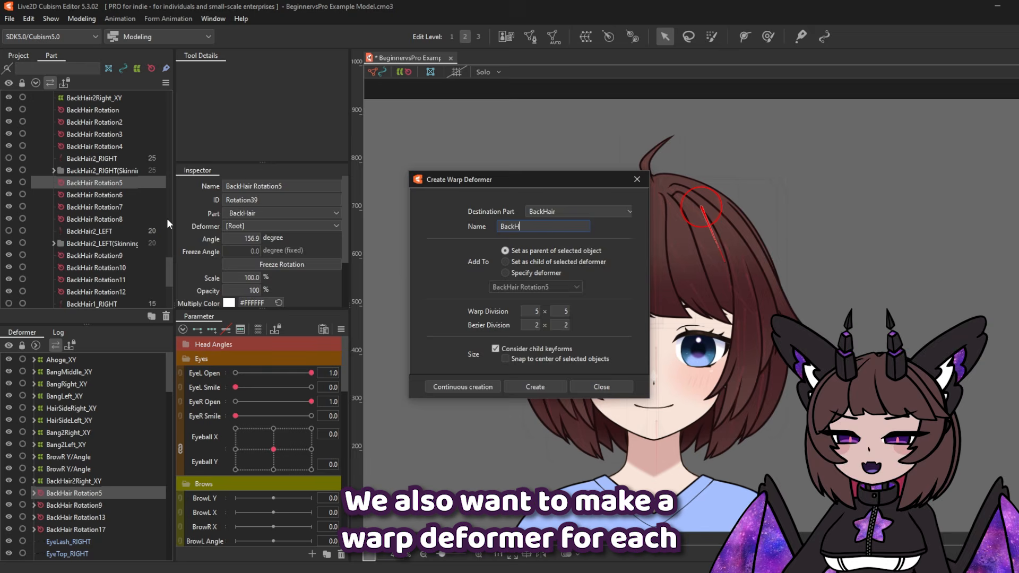
key(Return)
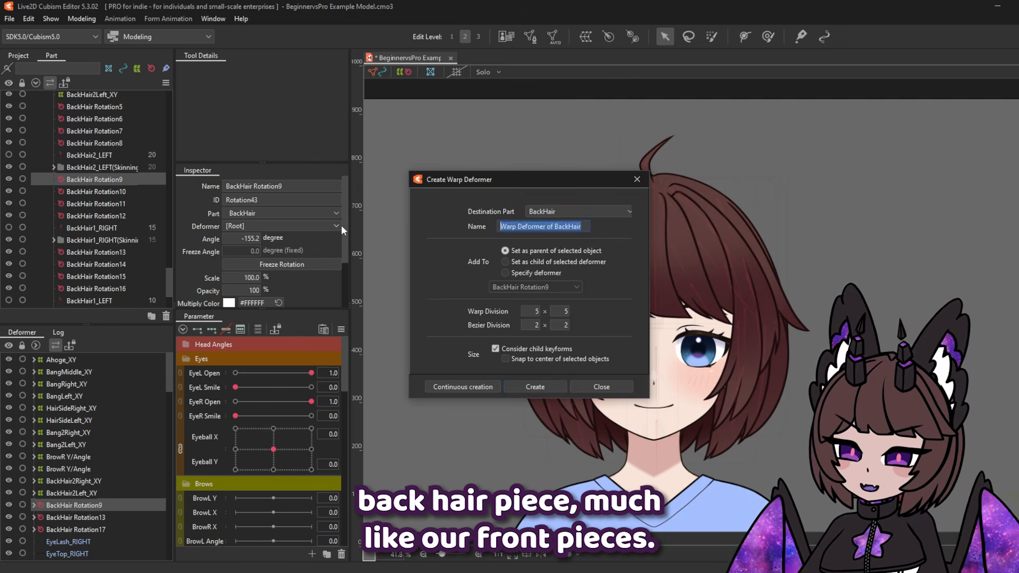
Create a BackHair1Right_XY warp deformer as parent of BackHair Rotation9 and resize it over the right back hair piece
key(Return)
drag(590, 234, 590, 478)
click(34, 506)
scroll(89, 451, down, 3)
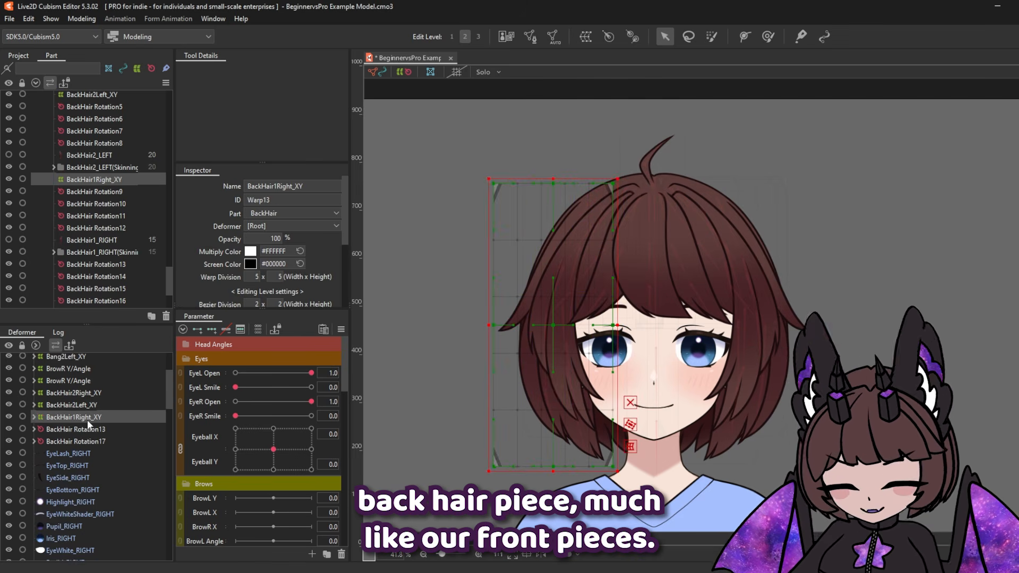
Create and resize a BackHair1Left_XY parent warp deformer for BackHair Rotation13, and create BackHairMain_XY for BackHair Rotation17
click(81, 430)
click(585, 37)
text(BackHair1Left_XY)
key(Return)
drag(718, 234, 711, 514)
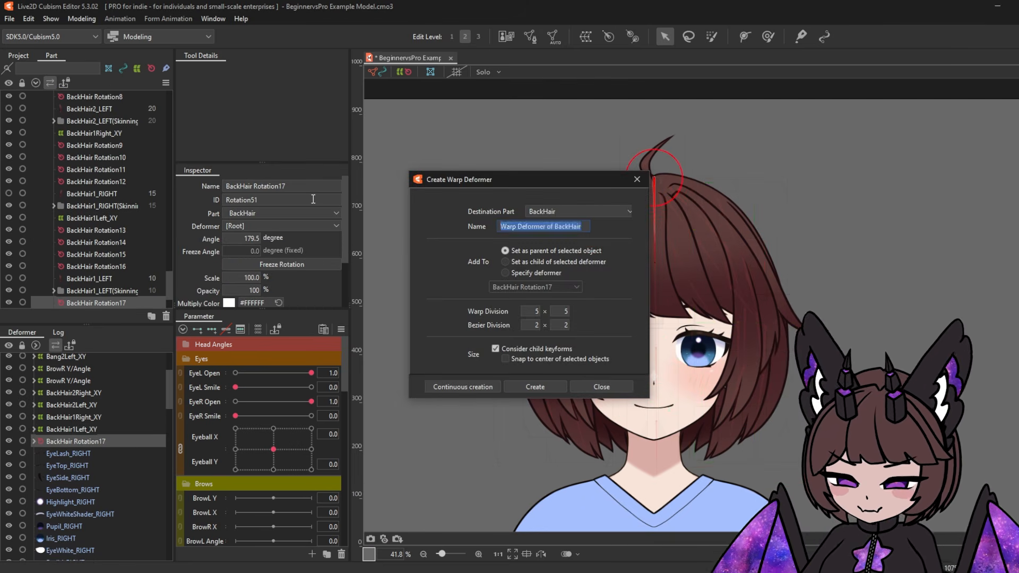
key(Return)
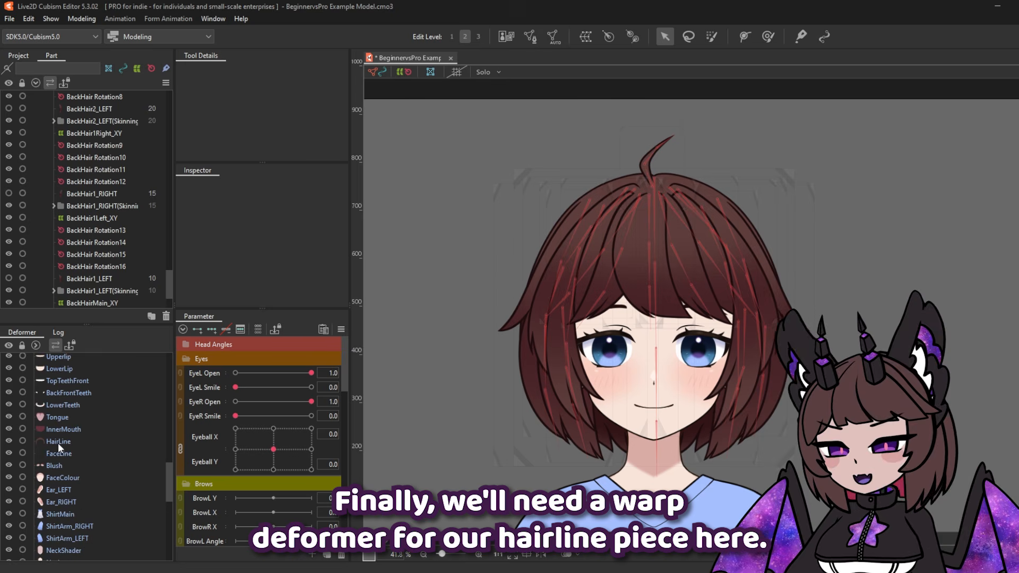
Create a Hairline_XY warp deformer as the parent of the HairLine piece, with child keyforms considered for its size
click(58, 441)
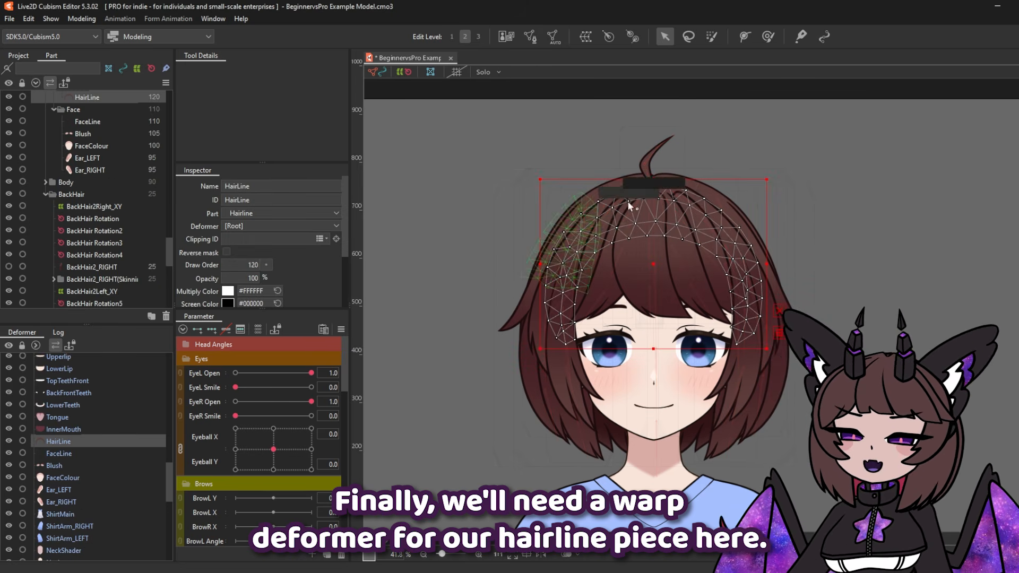
click(583, 36)
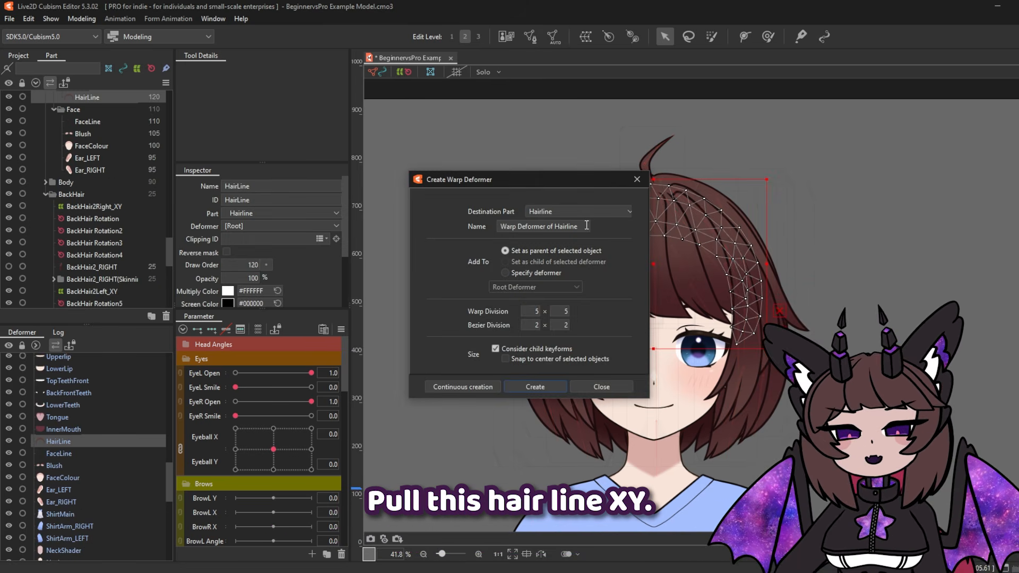
double_click(541, 226)
text(Hairline_X)
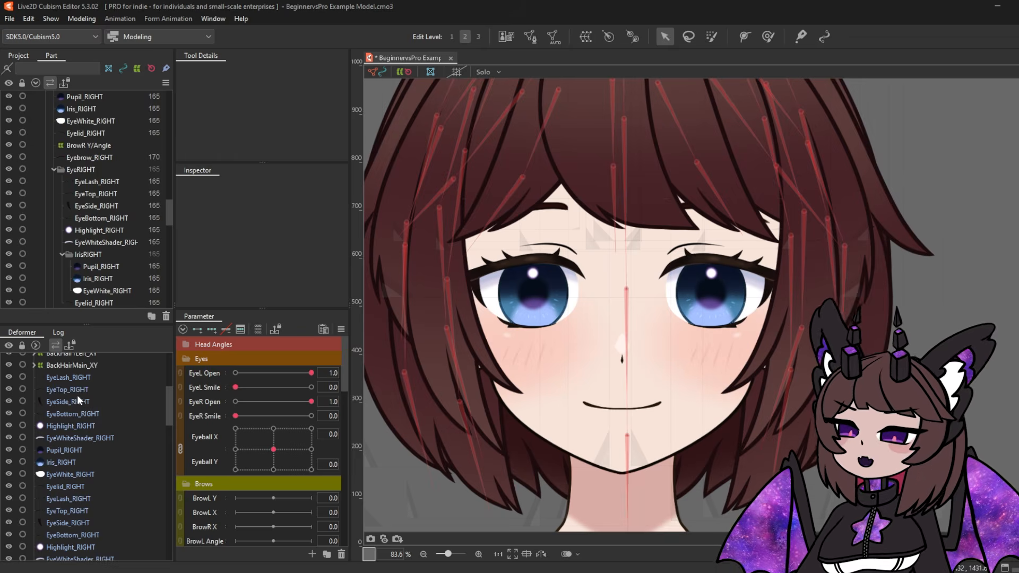
Create an EyeLeft warp deformer as parent of the first set of eye pieces, from EyeLash_RIGHT through Eyelid_RIGHT
click(84, 378)
scroll(85, 408, down, 2)
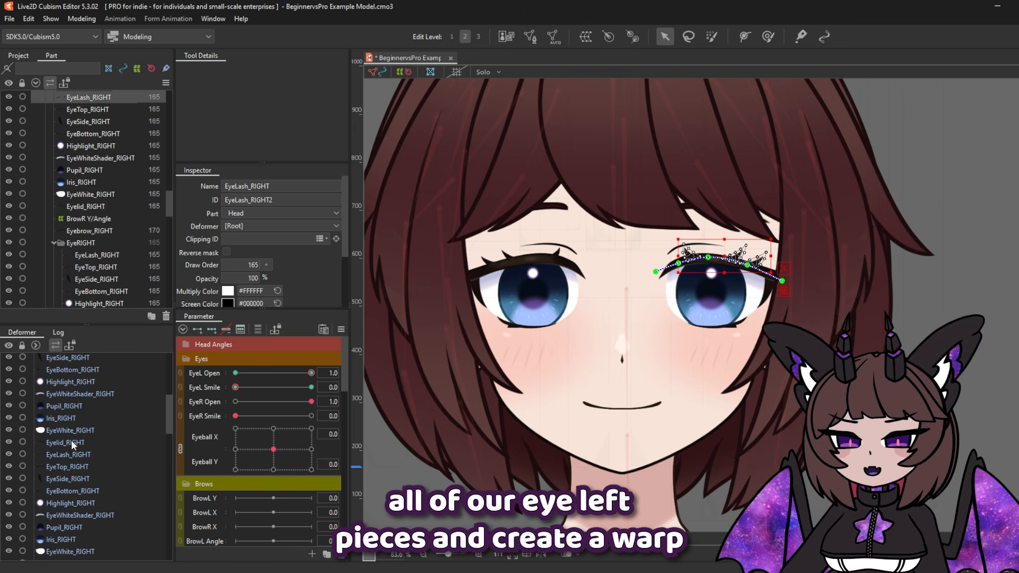
shift+click(71, 441)
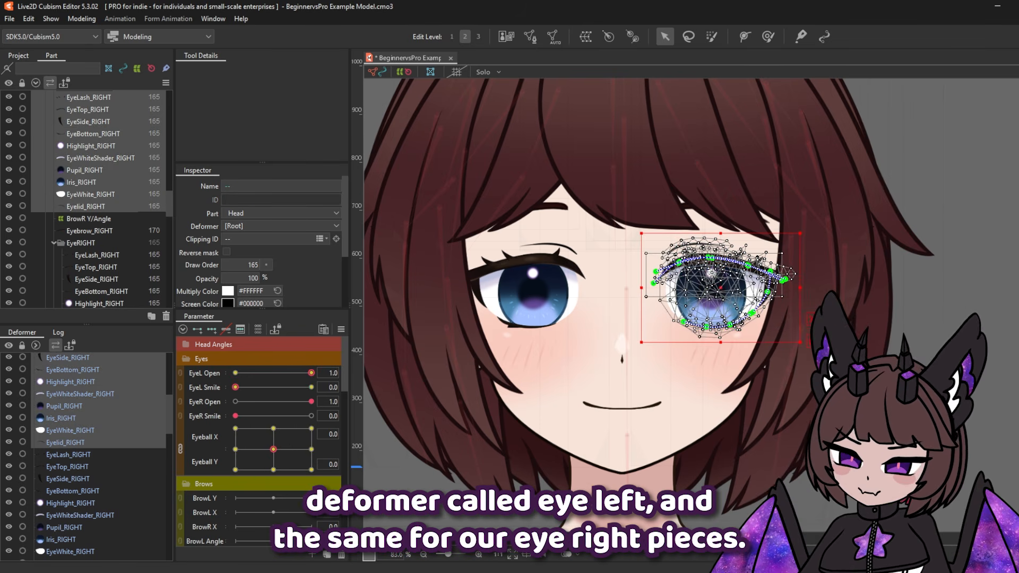
click(583, 41)
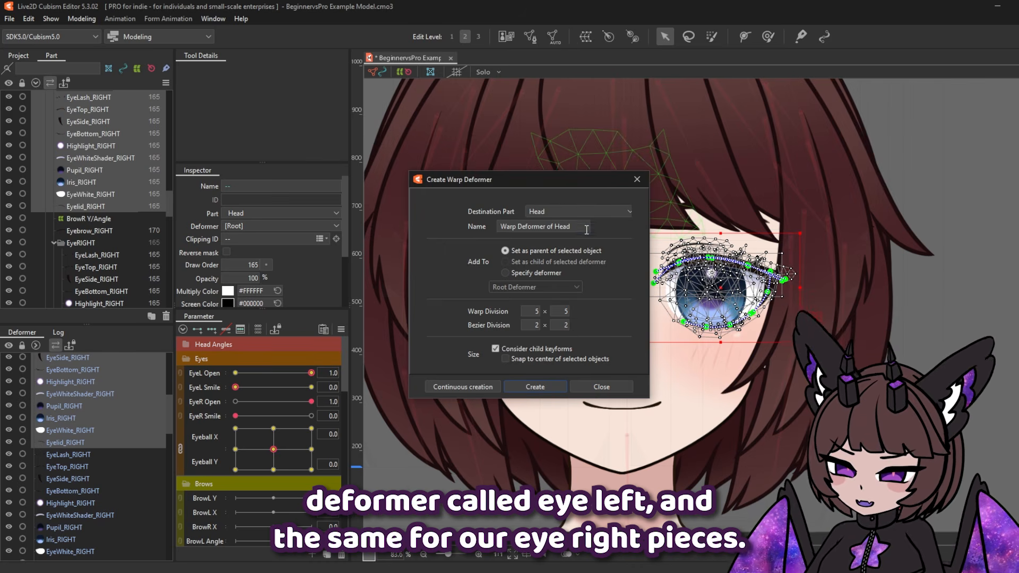
drag(586, 227, 402, 208)
text(EyeLeft)
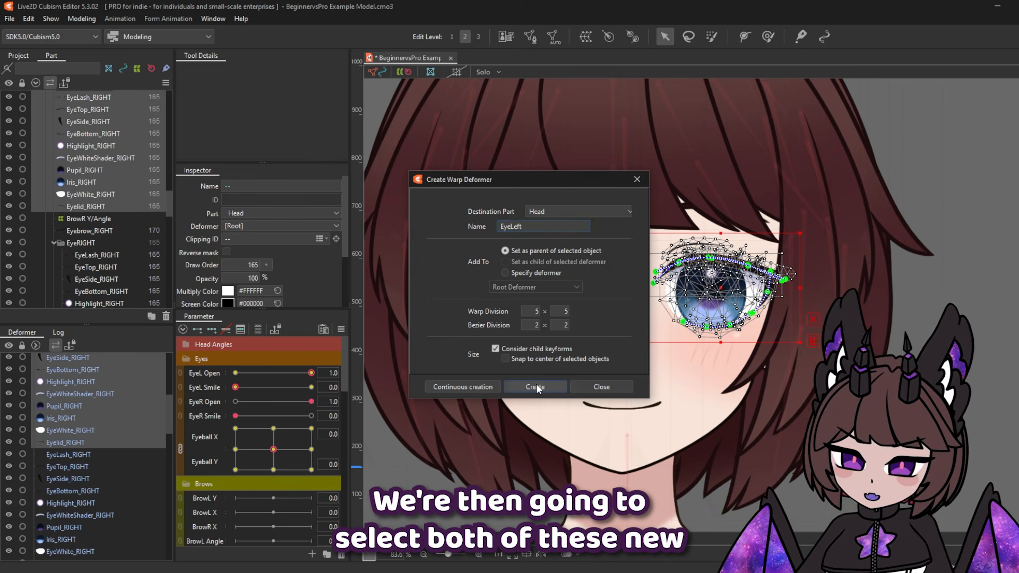
click(536, 384)
Create an Eyes_XY warp deformer as the parent of the EyeLeft and EyeRight deformers
ctrl+click(60, 448)
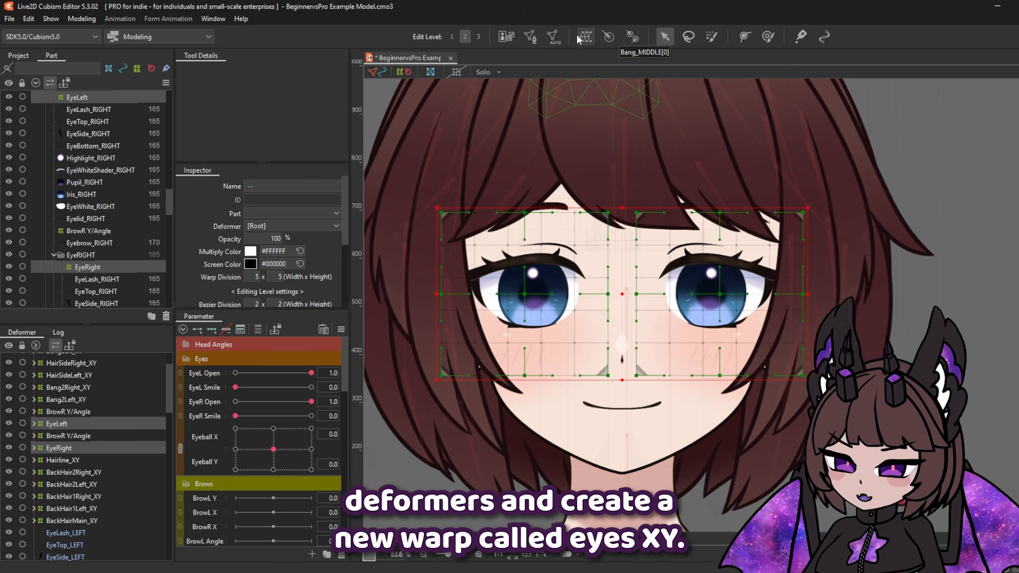
click(586, 37)
text(Eyes_XY)
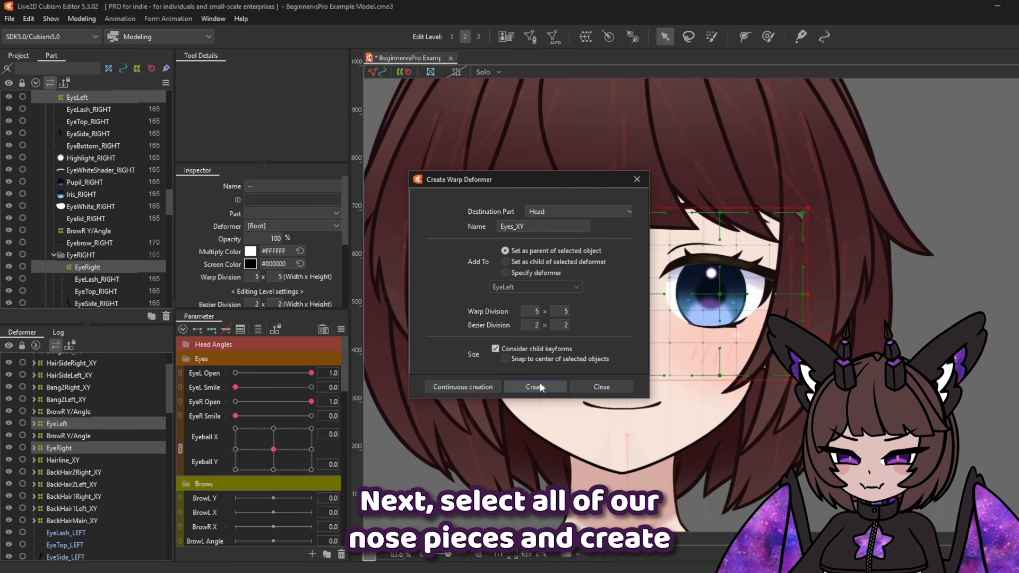
click(539, 387)
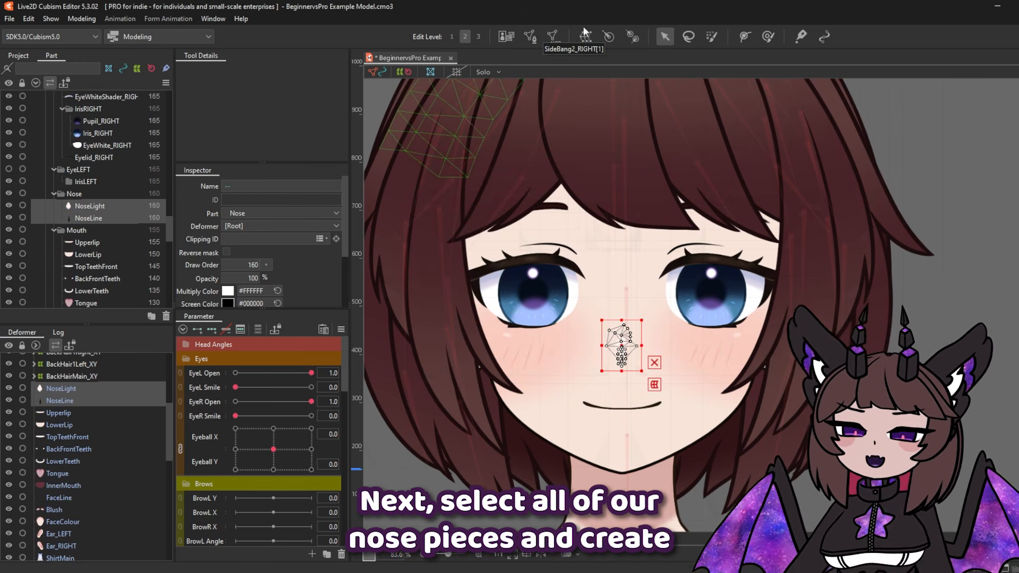
Create parent warp deformers Nose_XY for the nose pieces and Mouth_XY for all the mouth pieces, Upperlip through InnerMouth
click(585, 36)
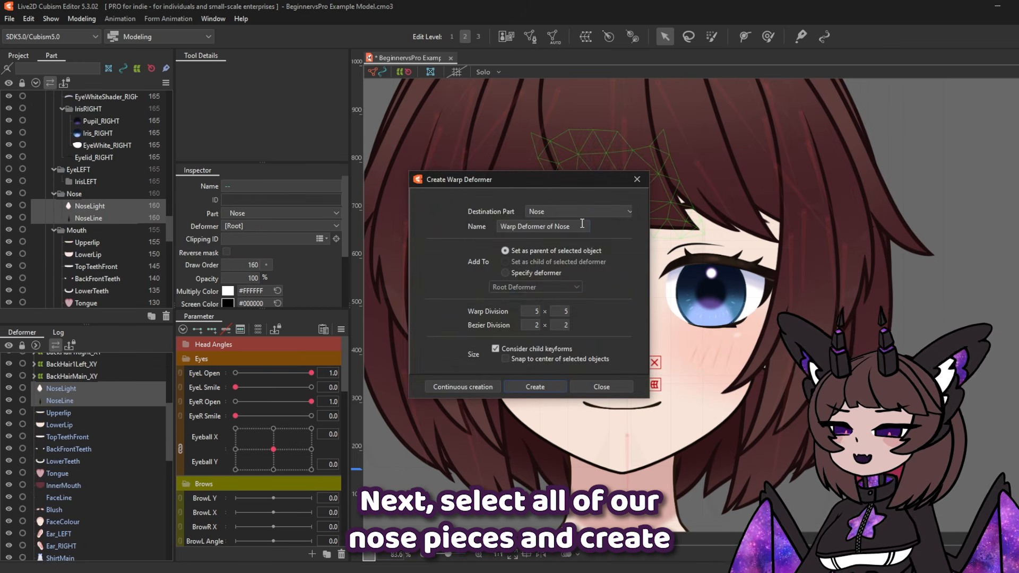
text(Nose_XY)
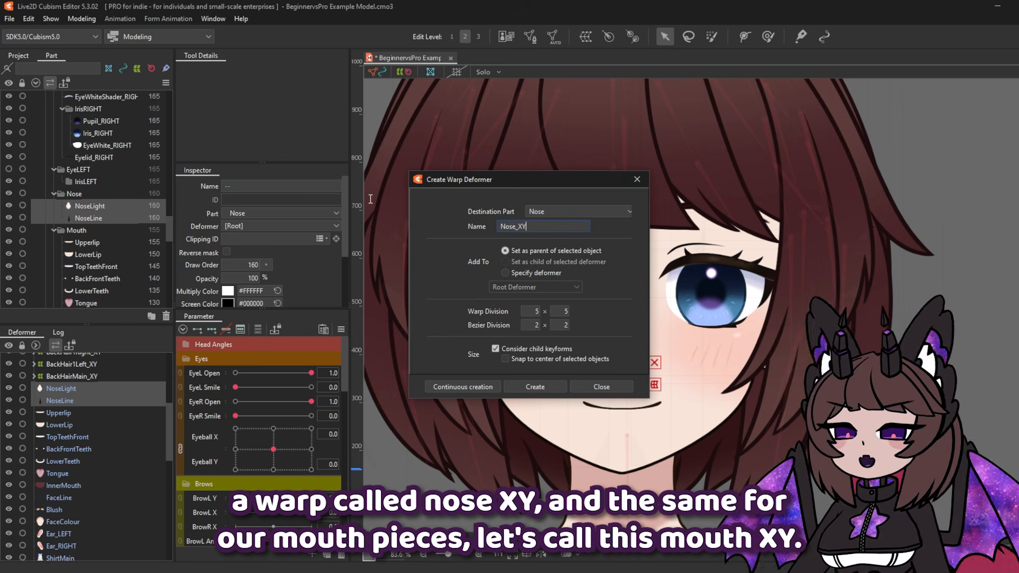
click(535, 387)
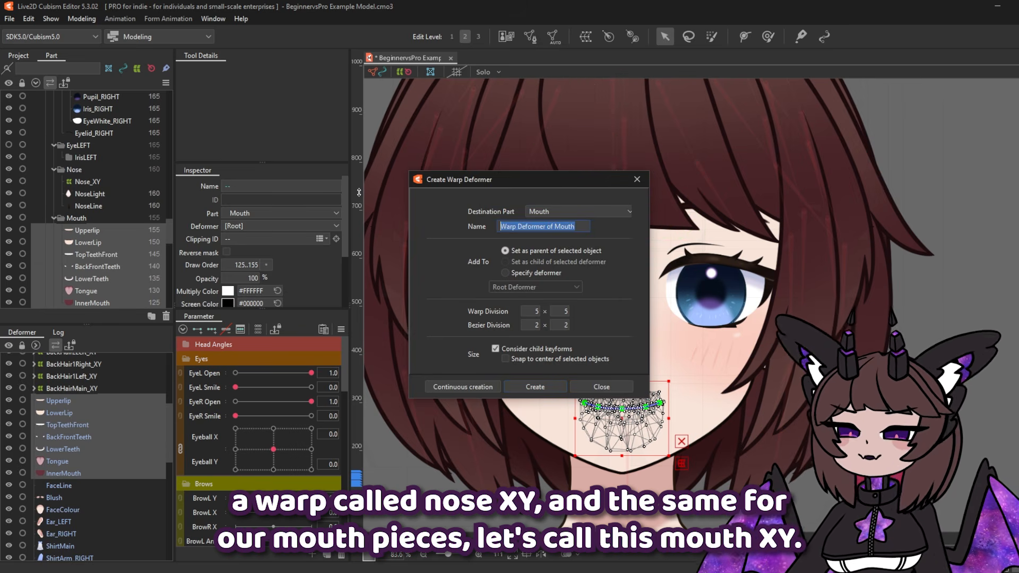
text(Mouth)
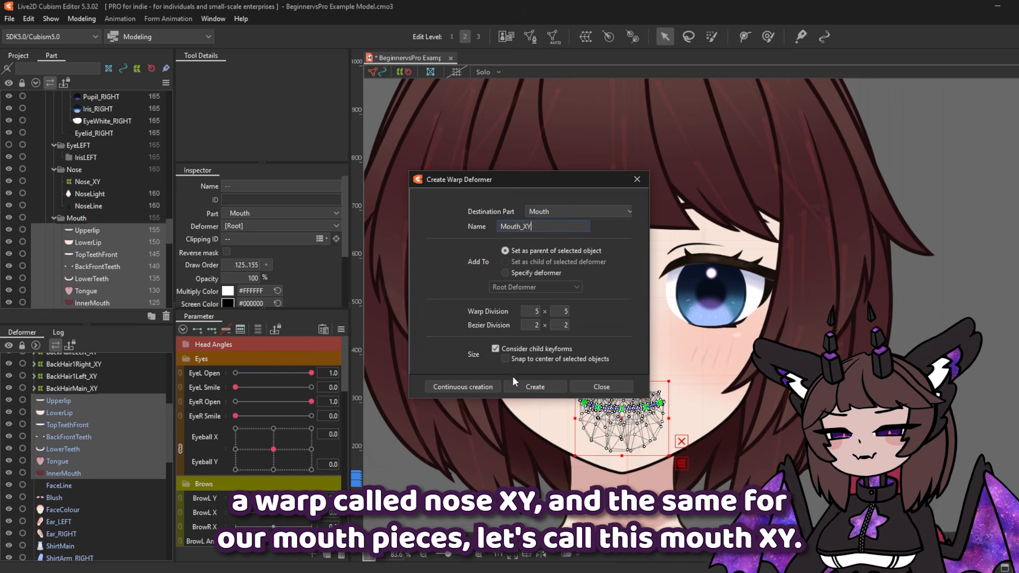
click(513, 384)
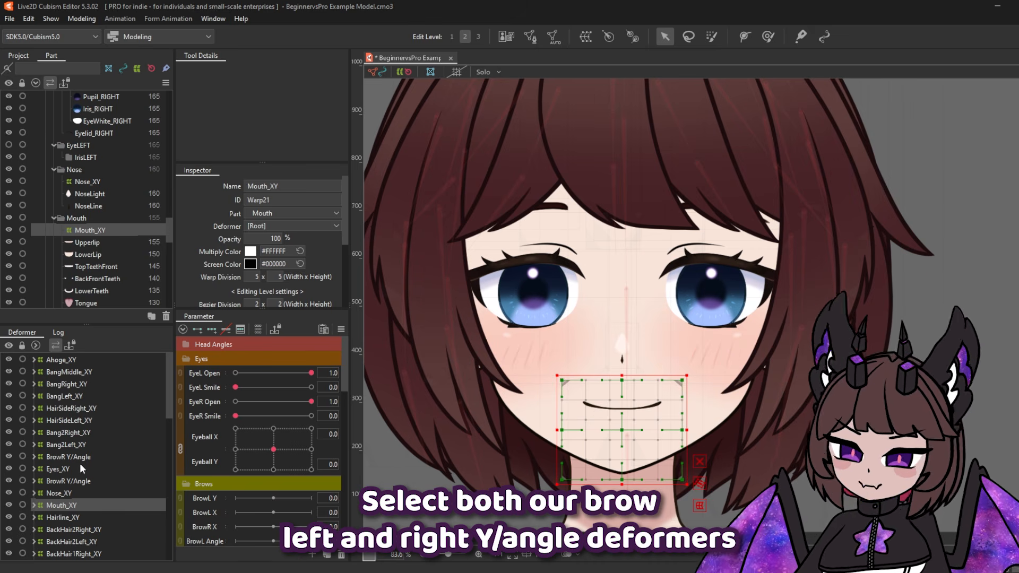
Create a Brows_XY warp deformer as the parent of both BrowR Y/Angle deformers
click(85, 457)
ctrl+click(81, 481)
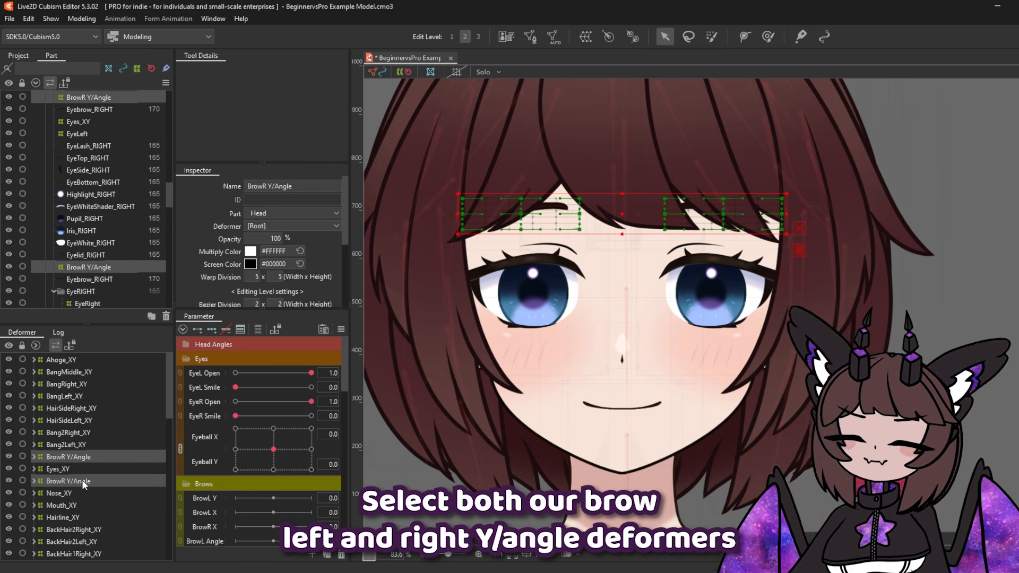
click(586, 36)
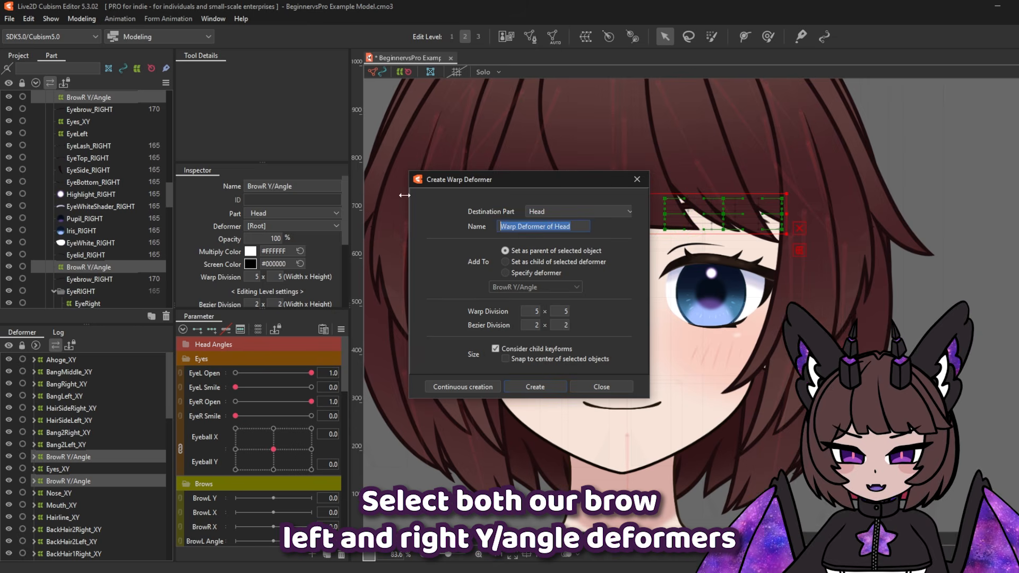
text(Bor)
key(BackSpace)
key(BackSpace)
text(rows_XY)
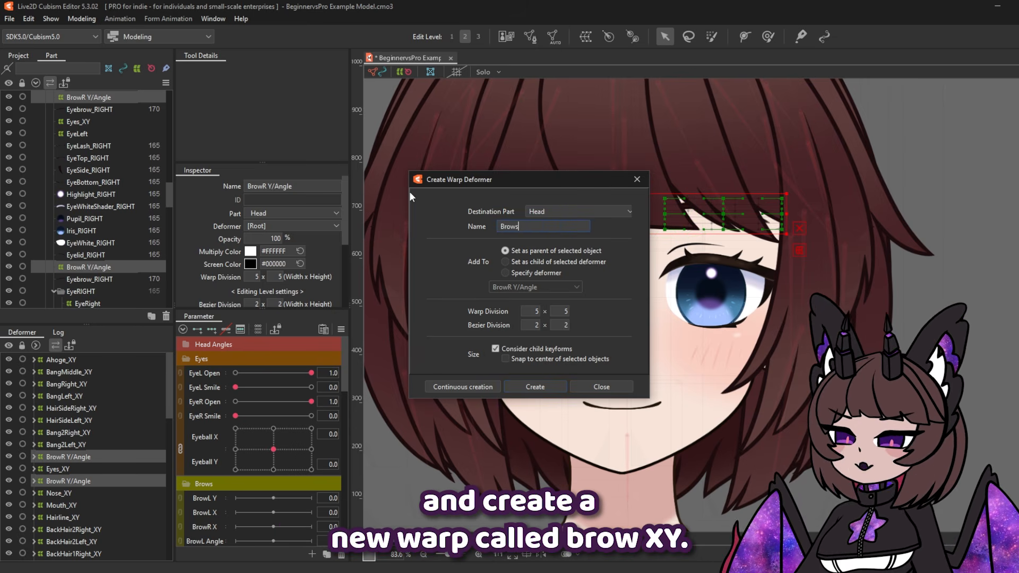
click(535, 388)
Create a Face_XY warp deformer as the parent of FaceLine, Blush and FaceColour
scroll(88, 455, down, 5)
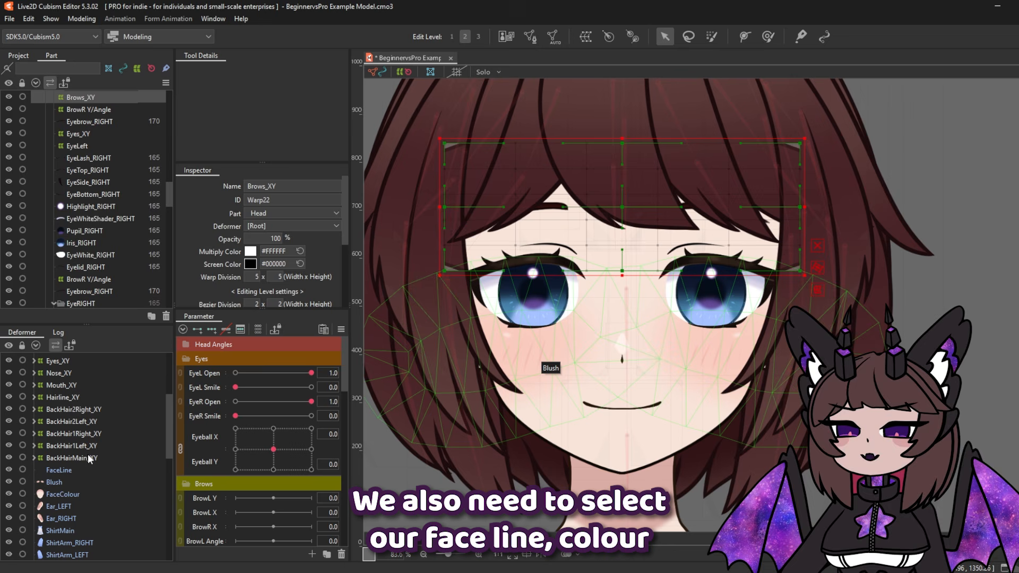
click(64, 473)
ctrl+click(58, 482)
ctrl+click(58, 495)
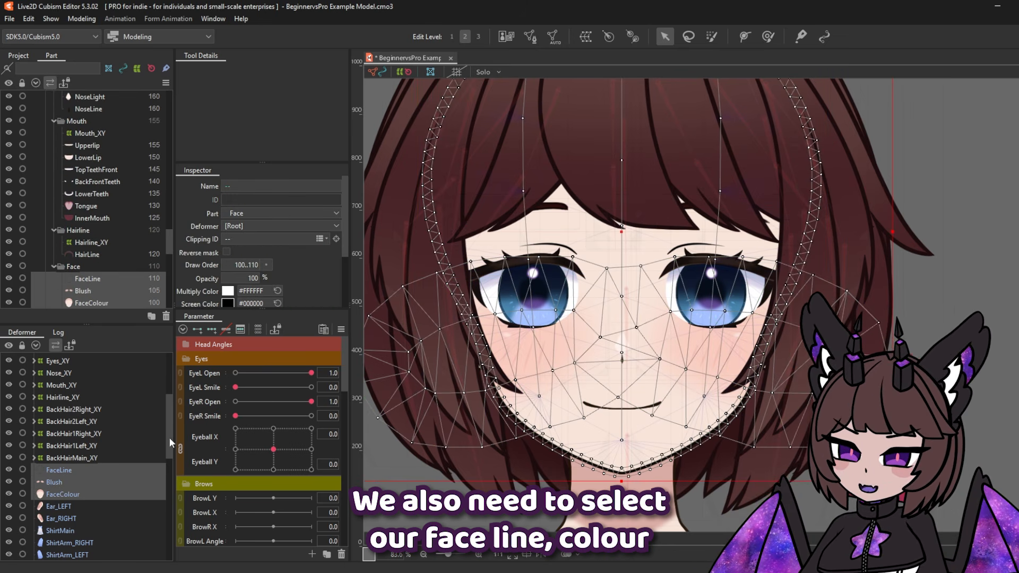
click(586, 36)
text(Face_XY)
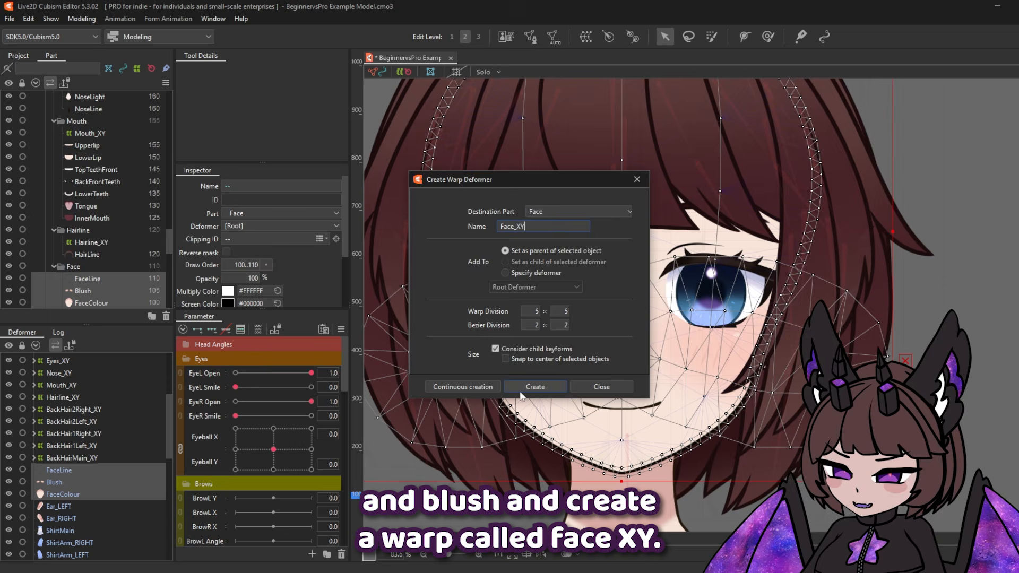
click(534, 386)
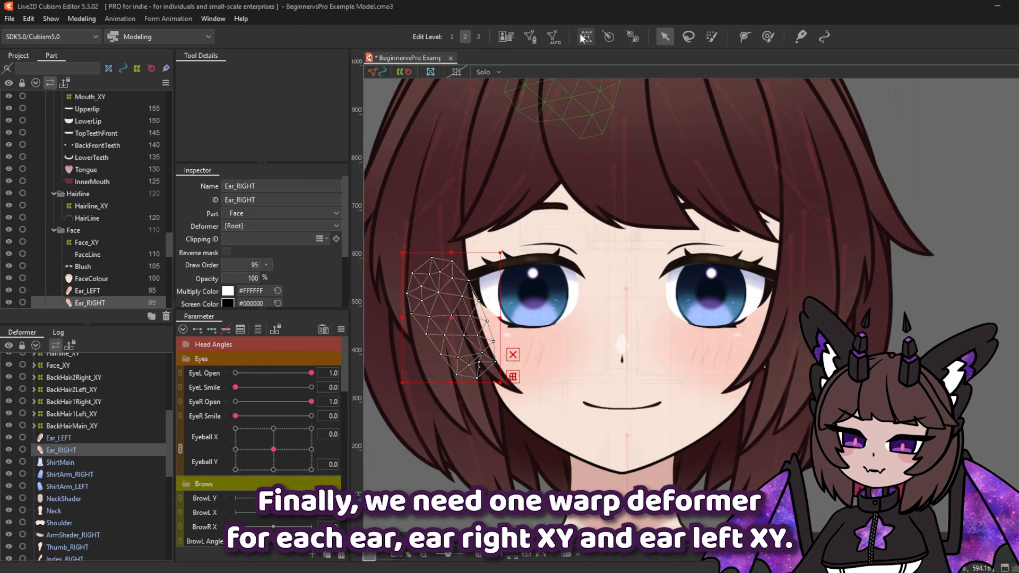
Create parent warp deformers EarRight_XY for Ear_RIGHT and EarLeft_XY for Ear_LEFT in the Face part
click(585, 36)
text(EarRight_XY)
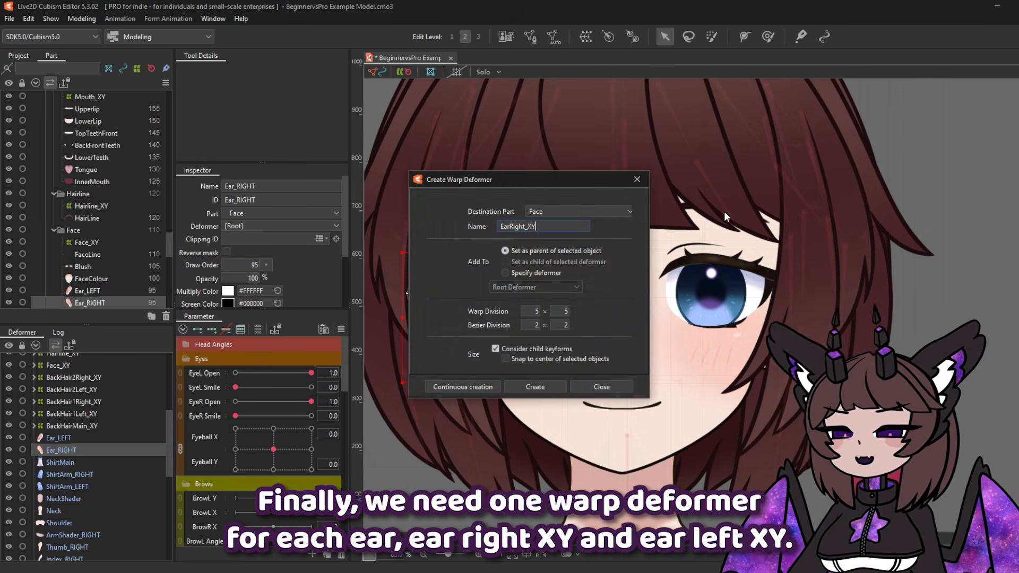
click(561, 391)
click(585, 37)
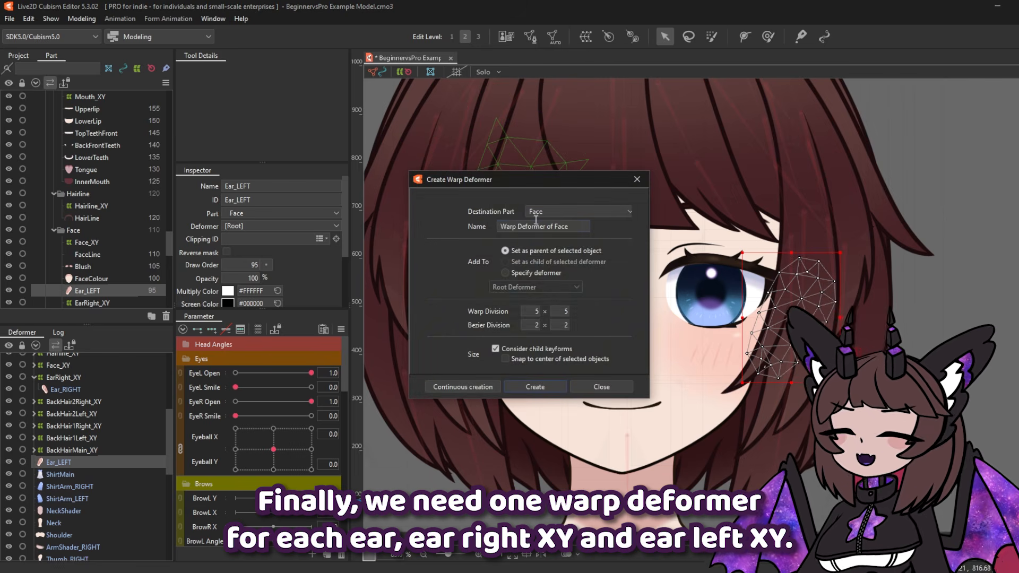
text(EarLeft_XY)
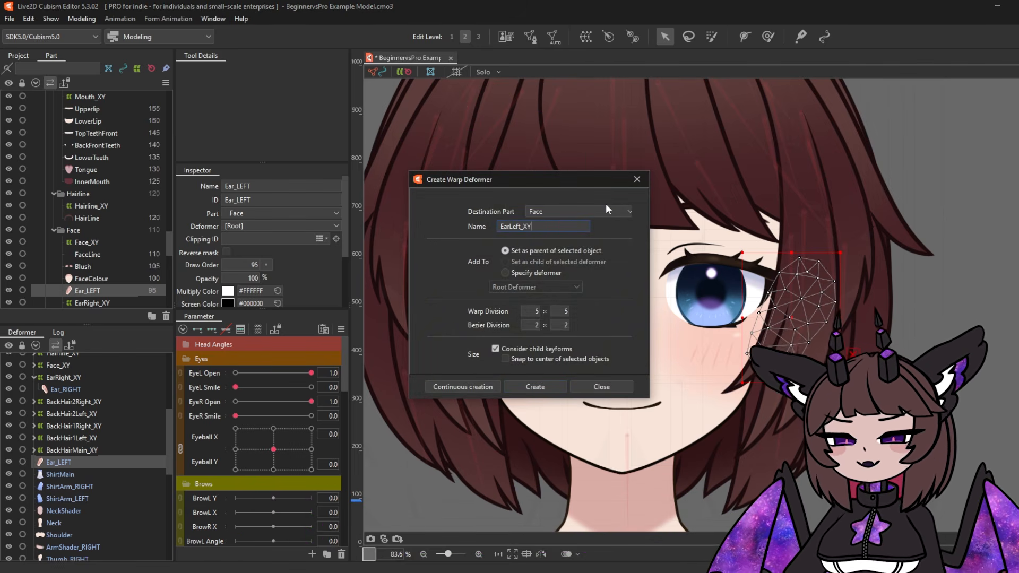
click(517, 386)
Hide the HairFront, Hairline and BackHair parts so only the bare head and body are shown
scroll(83, 448, up, 5)
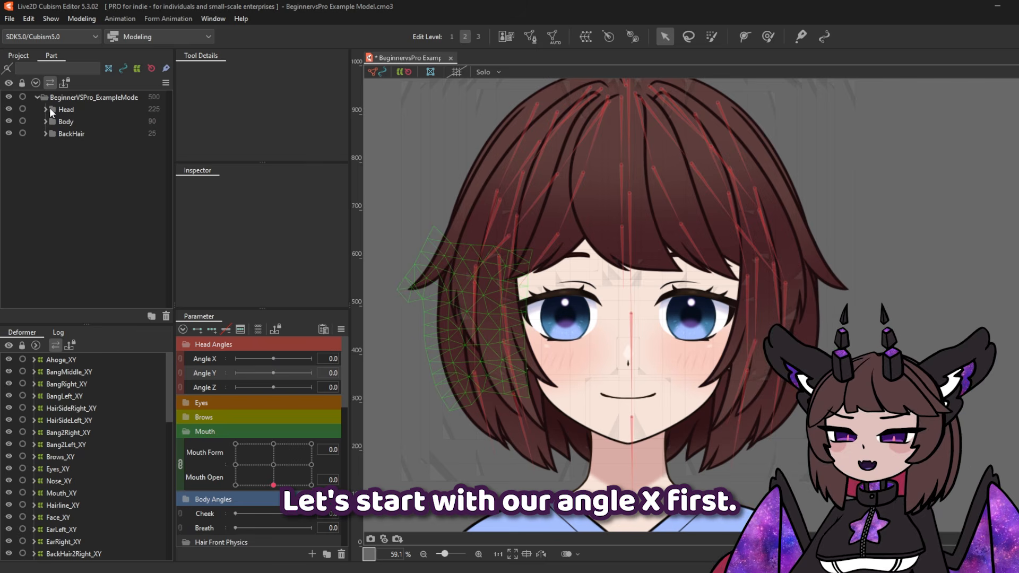
click(45, 108)
click(9, 121)
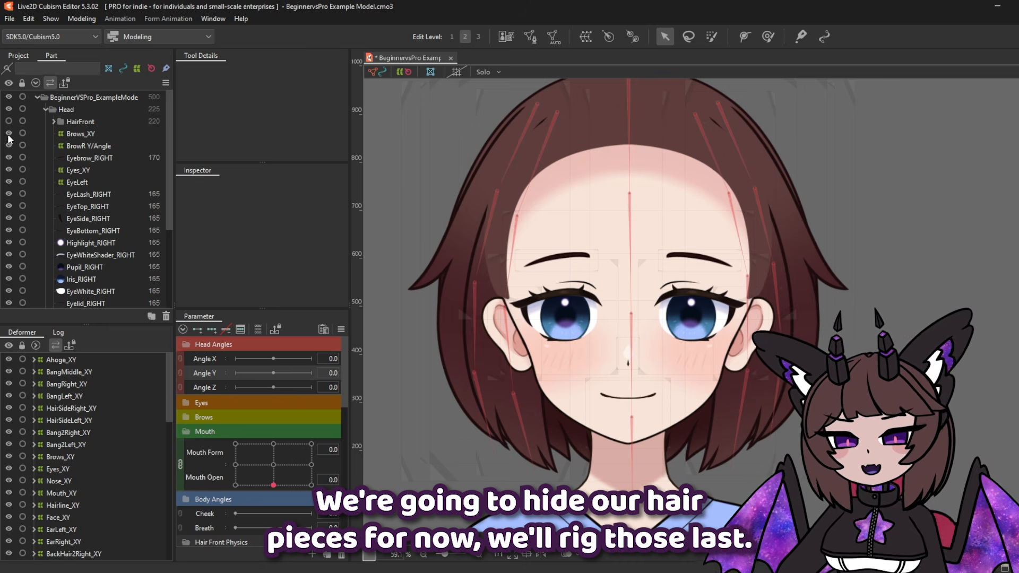
scroll(39, 205, down, 3)
click(9, 302)
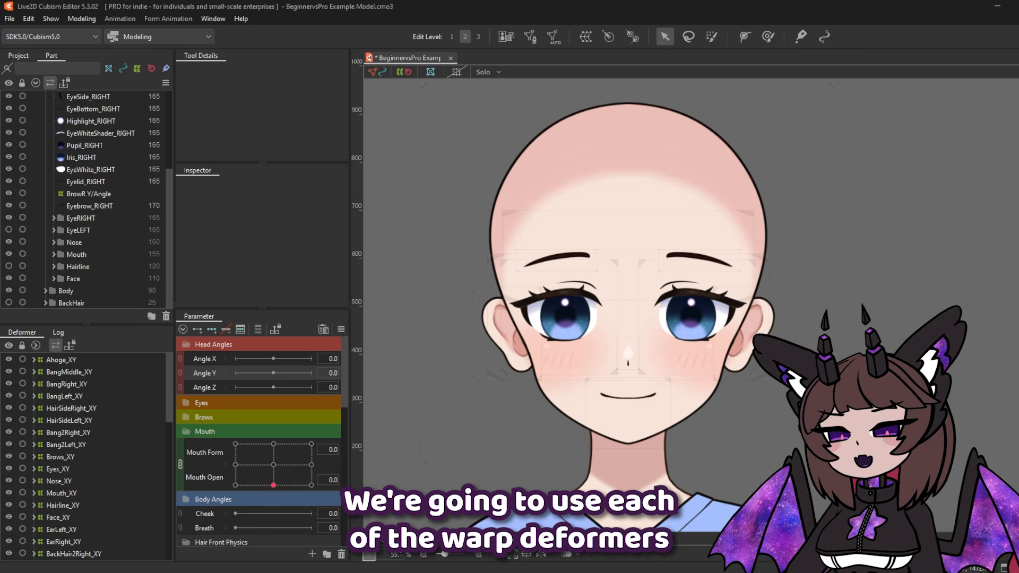
Hide the EyeRIGHT folder and the loose eye pieces from EyeLash_RIGHT through Eyelid_RIGHT
scroll(70, 221, up, 3)
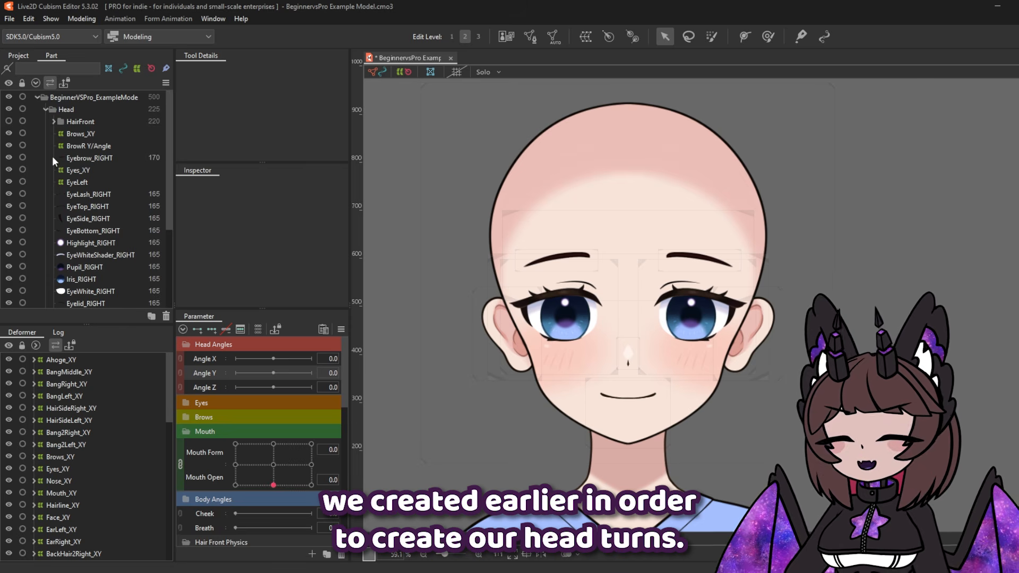
scroll(43, 224, down, 2)
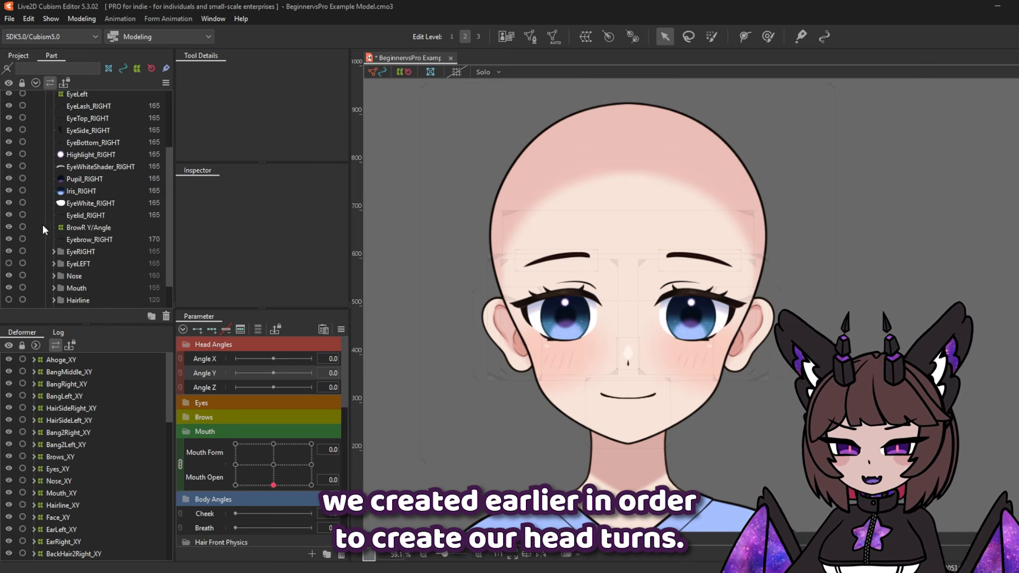
click(9, 251)
scroll(17, 222, up, 1)
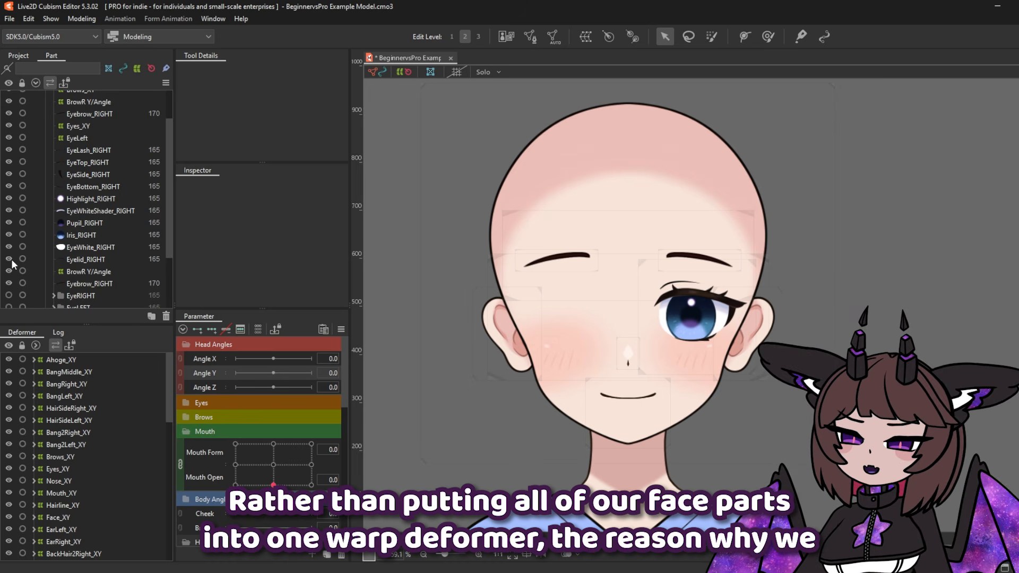
click(9, 150)
Hide both Eyebrow_RIGHT pieces, the Nose and Mouth parts, and Ear_RIGHT and Ear_LEFT in the Face part
scroll(25, 191, down, 2)
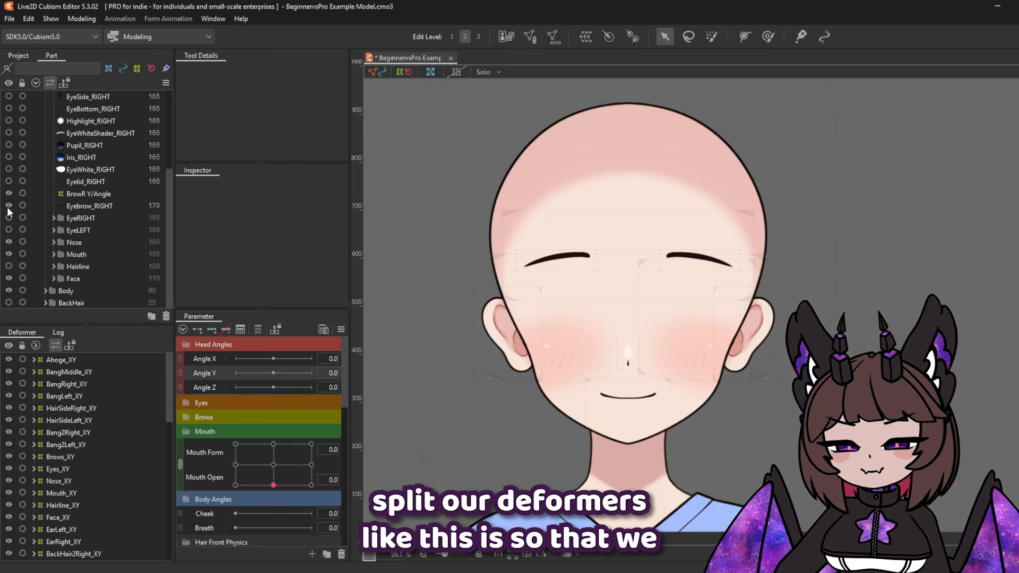
click(9, 205)
scroll(9, 202, up, 3)
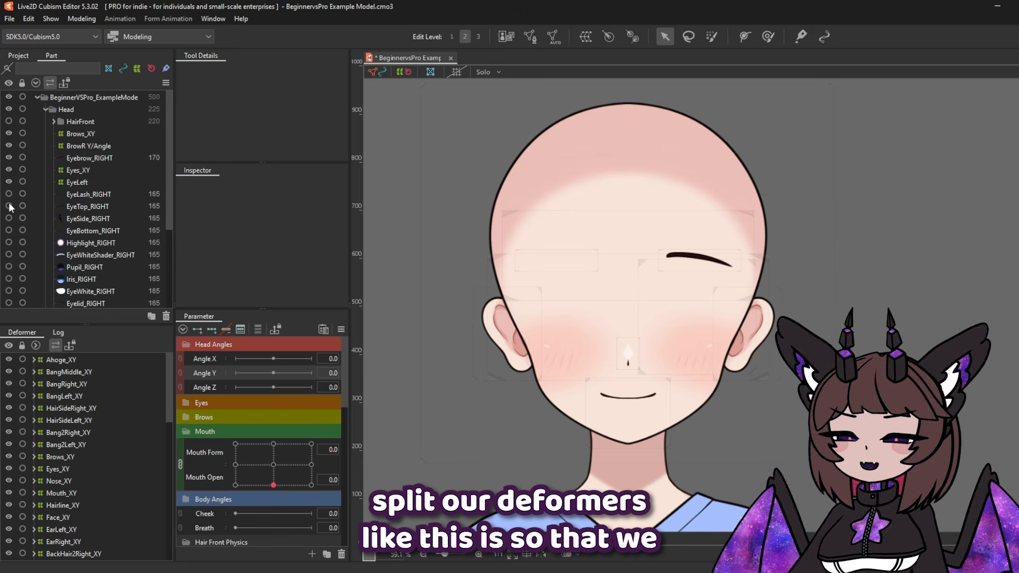
click(8, 158)
scroll(27, 191, down, 3)
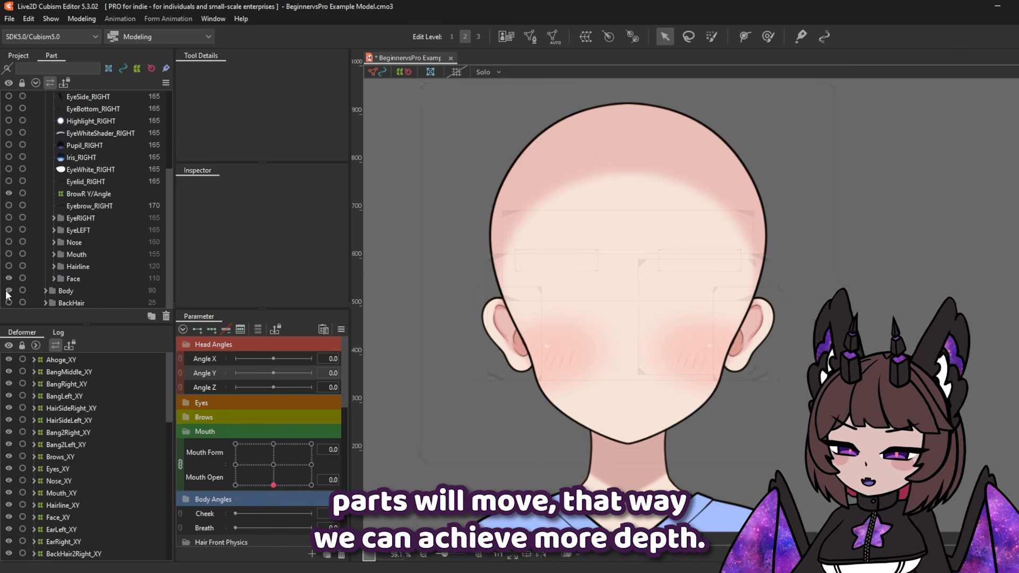
click(53, 279)
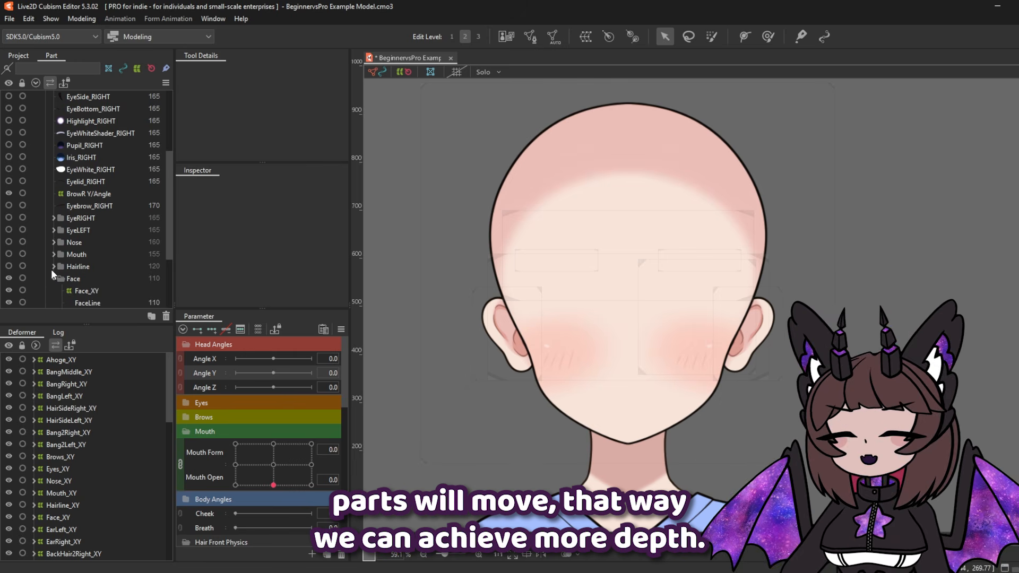
scroll(51, 269, down, 3)
click(9, 278)
click(10, 253)
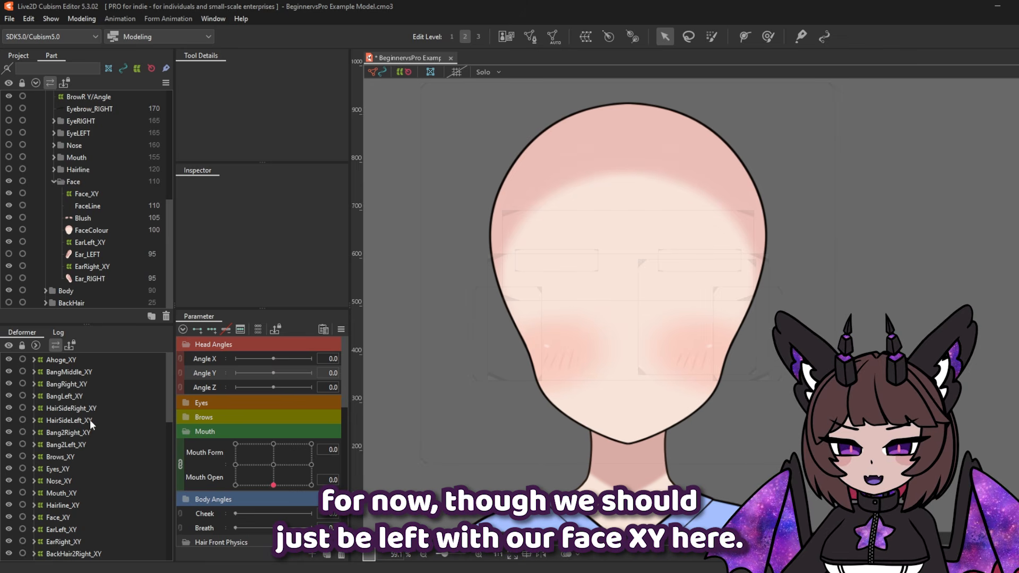
Add three keyforms on Angle X to the Face_XY deformer and set Angle X to 30
click(57, 519)
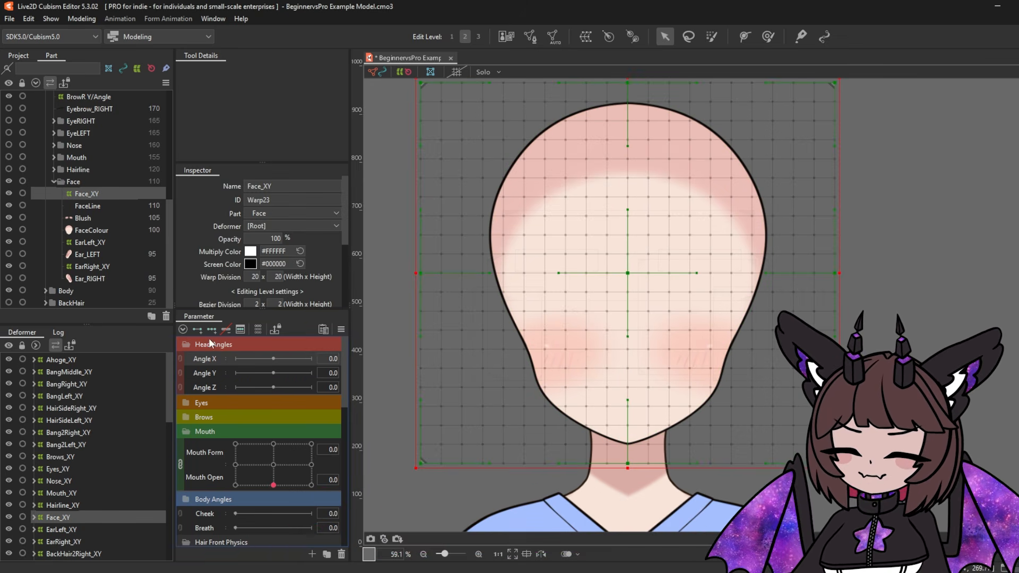
click(212, 329)
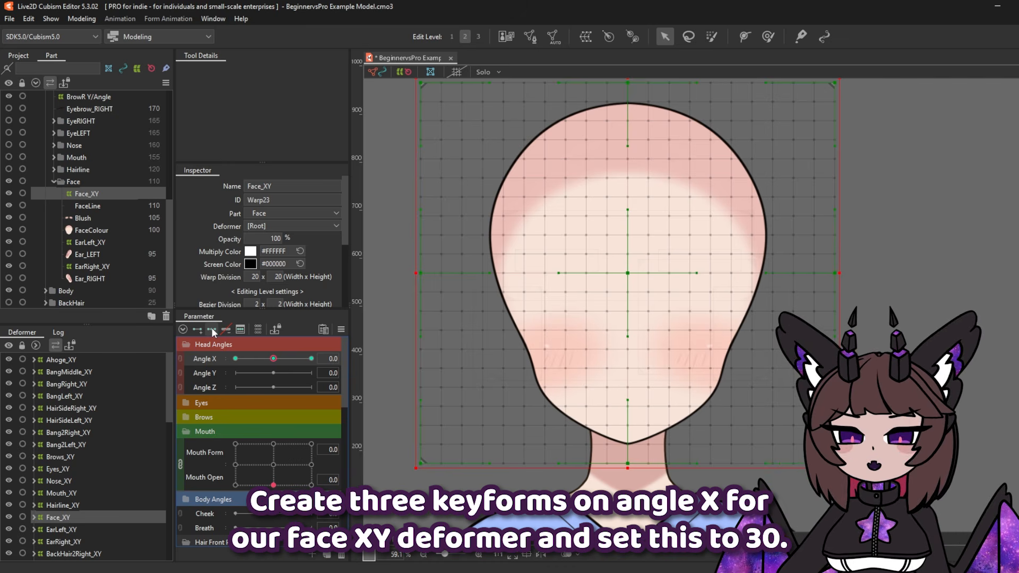
click(311, 358)
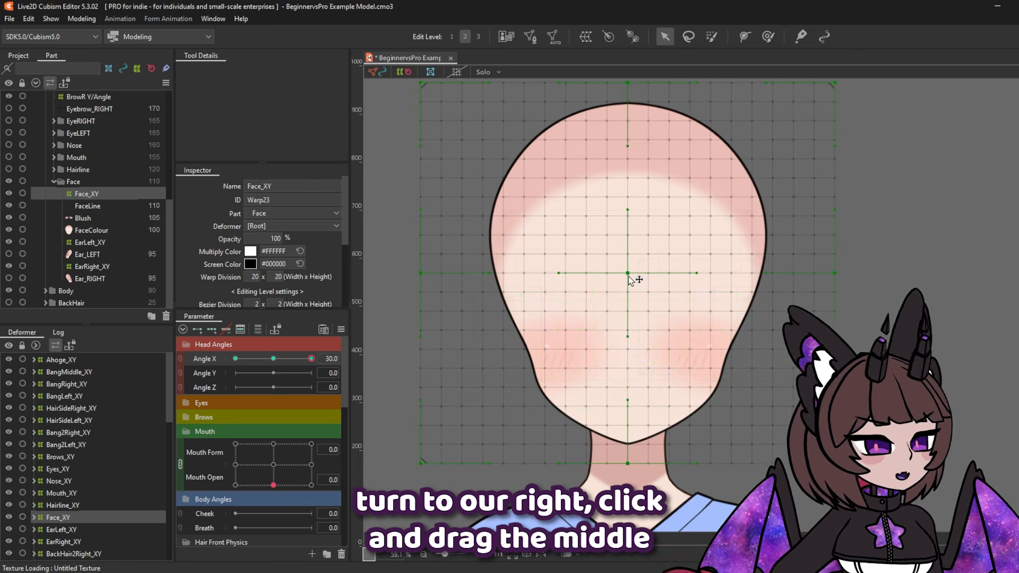
Shift the centre of the Face_XY grid toward the turning side, straighten its centre curve and move the chin the same way
drag(629, 277, 700, 285)
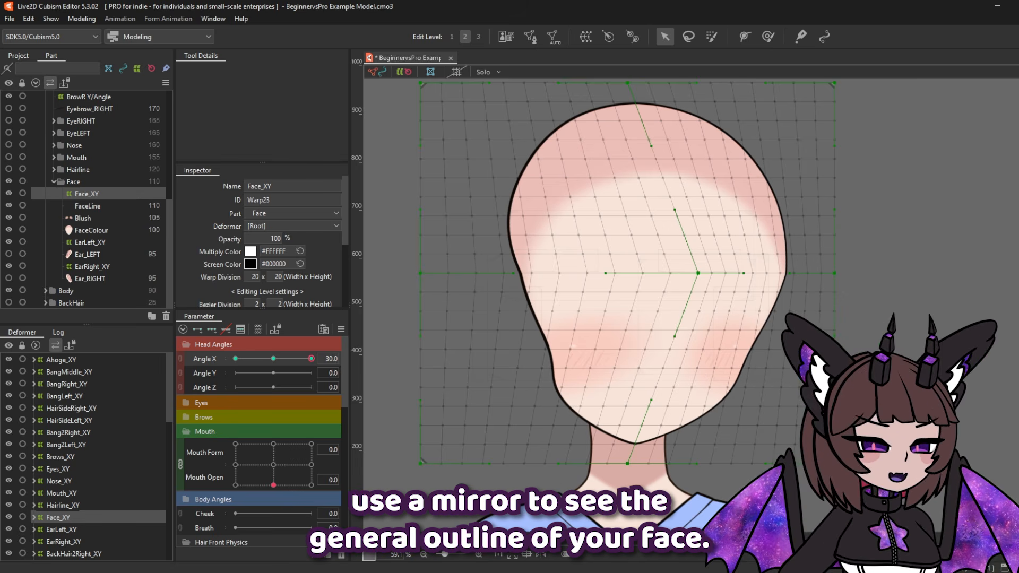
drag(675, 211, 694, 211)
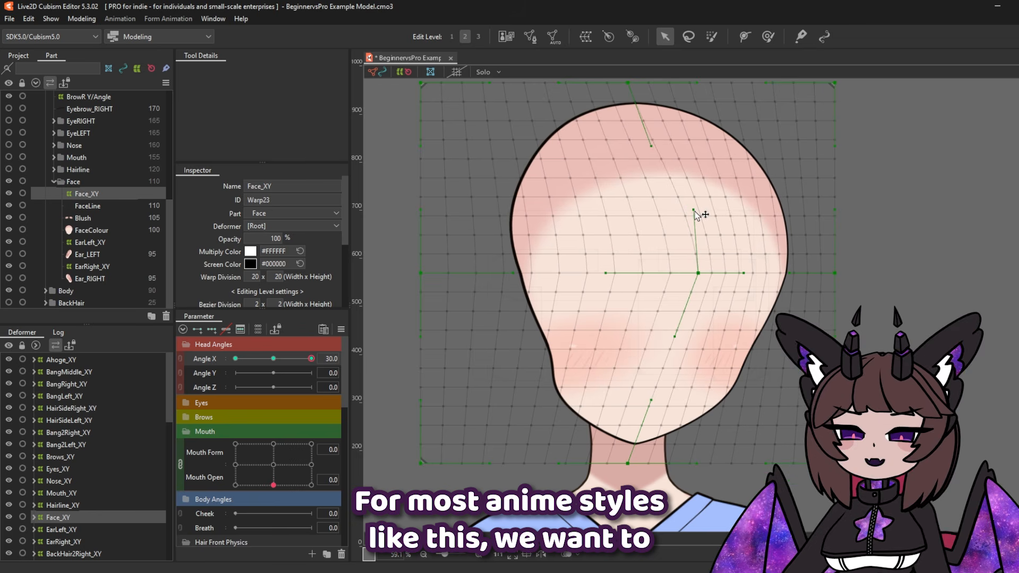
drag(675, 337, 695, 338)
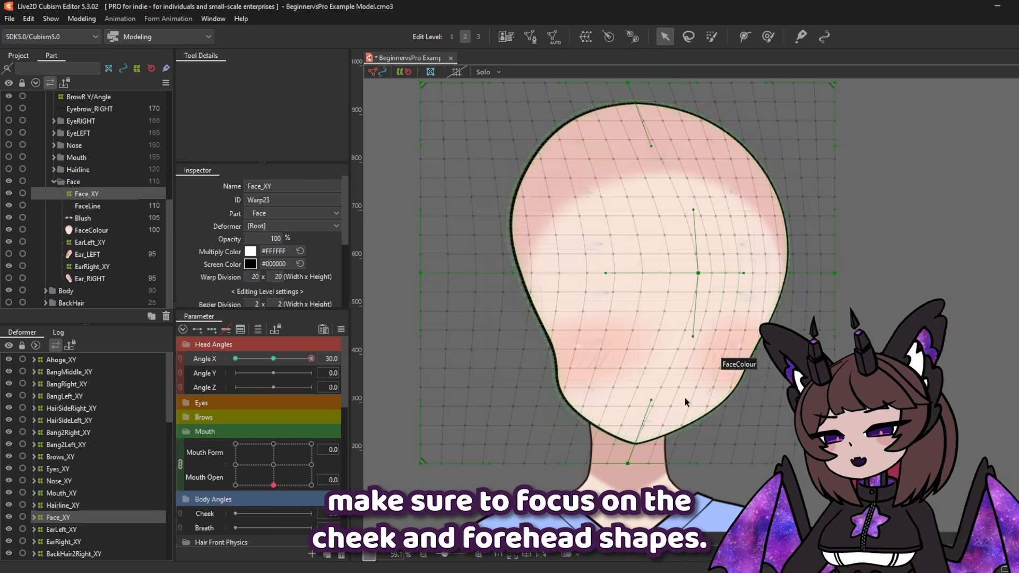
drag(630, 464, 686, 463)
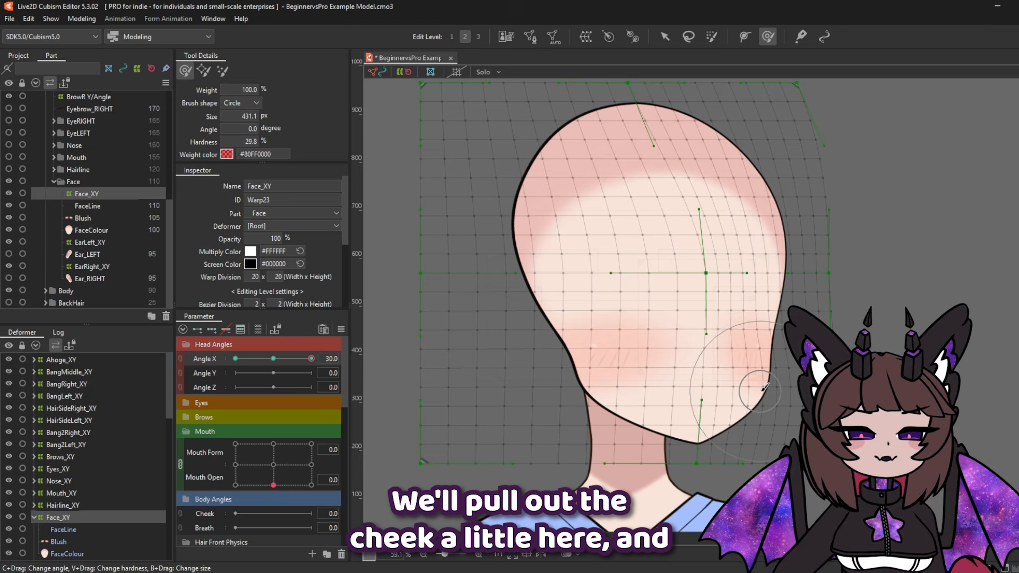
Shape the turned face outline with the deform brush, pulling out the cheek and forehead and indenting near the eye and chin
drag(761, 392, 764, 391)
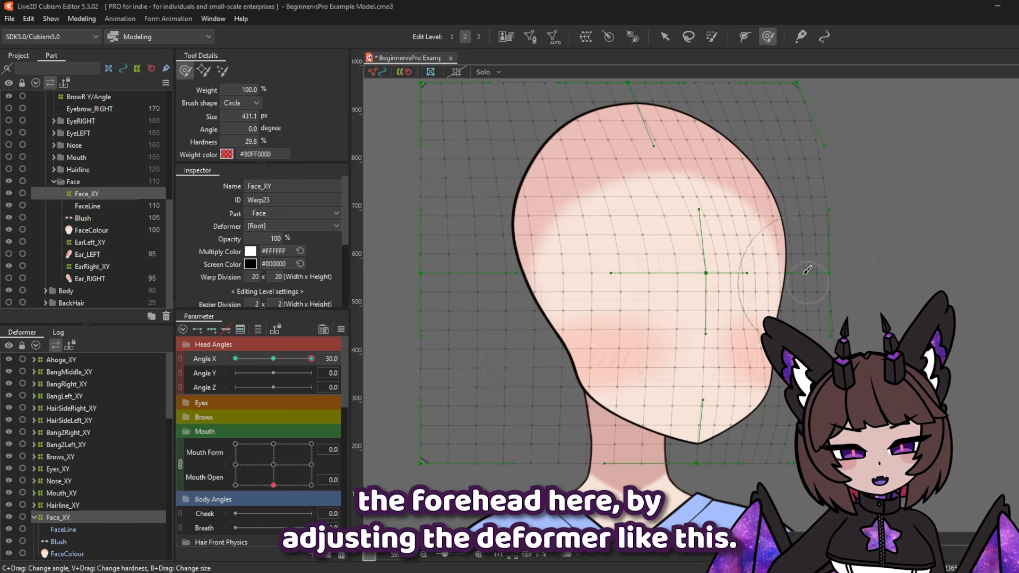
mouse_move(759, 190)
mouse_down()
mouse_move(772, 180)
mouse_move(789, 233)
mouse_up()
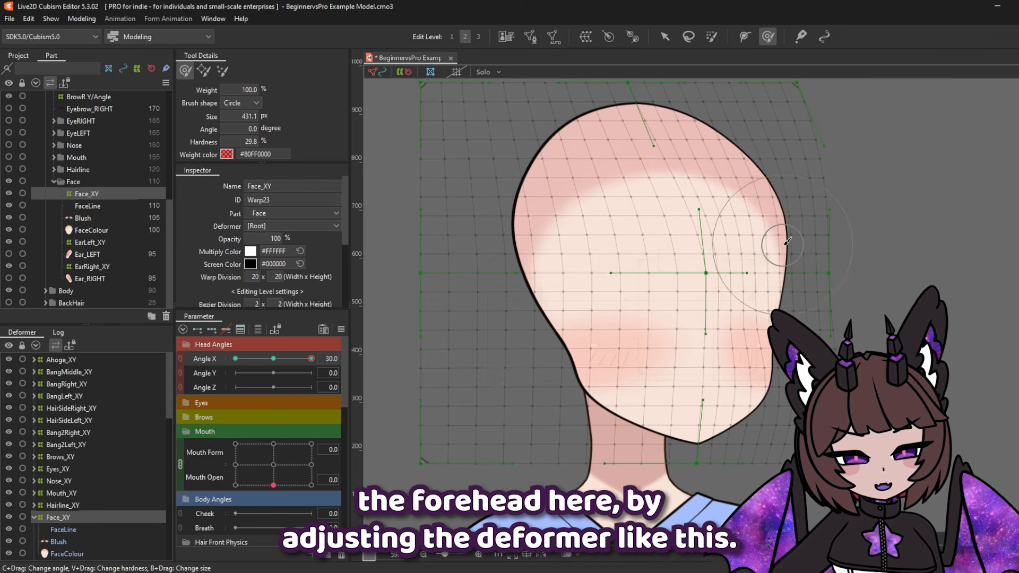
drag(727, 160, 729, 159)
drag(733, 299, 708, 299)
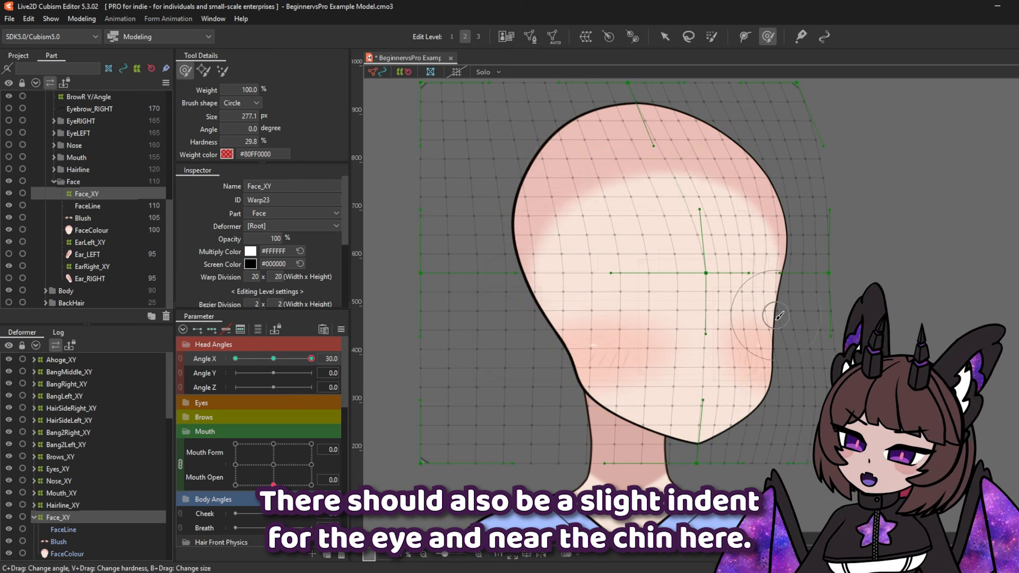
drag(786, 260, 769, 255)
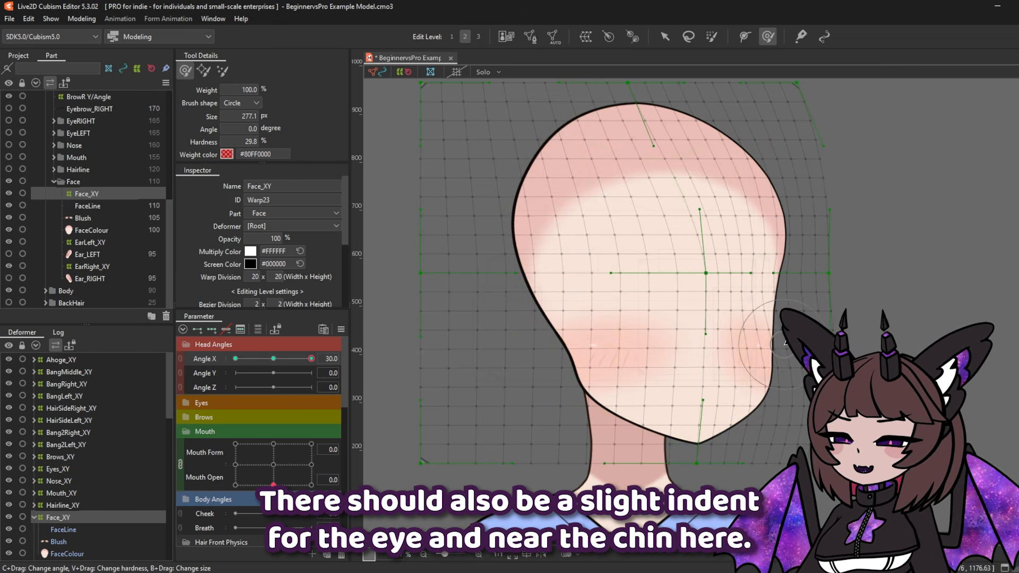
drag(784, 343, 800, 373)
mouse_move(734, 428)
mouse_down()
mouse_move(743, 415)
mouse_move(718, 433)
mouse_up()
Pull in the outer corners of the Face_XY grid and shift its upper centre point toward the turning side at Angle X 30
drag(312, 359, 313, 385)
key(a)
drag(421, 463, 455, 464)
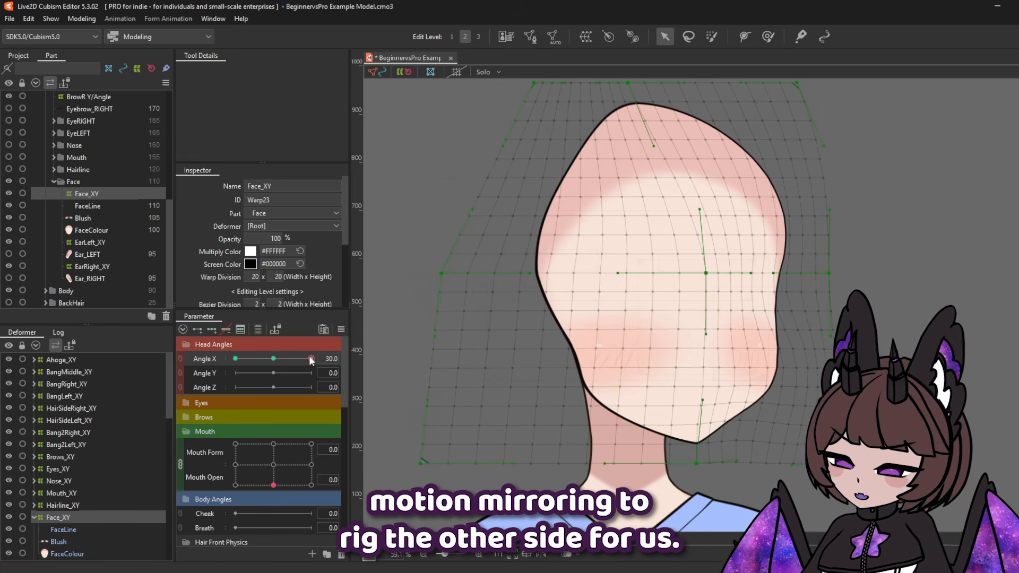
drag(797, 82, 786, 83)
drag(627, 83, 638, 83)
Preview the Face_XY turn between Angle X 0 and 30, and retouch the cheek outline with the deform brush
drag(311, 358, 274, 366)
click(393, 366)
drag(274, 366, 314, 366)
click(86, 194)
click(767, 36)
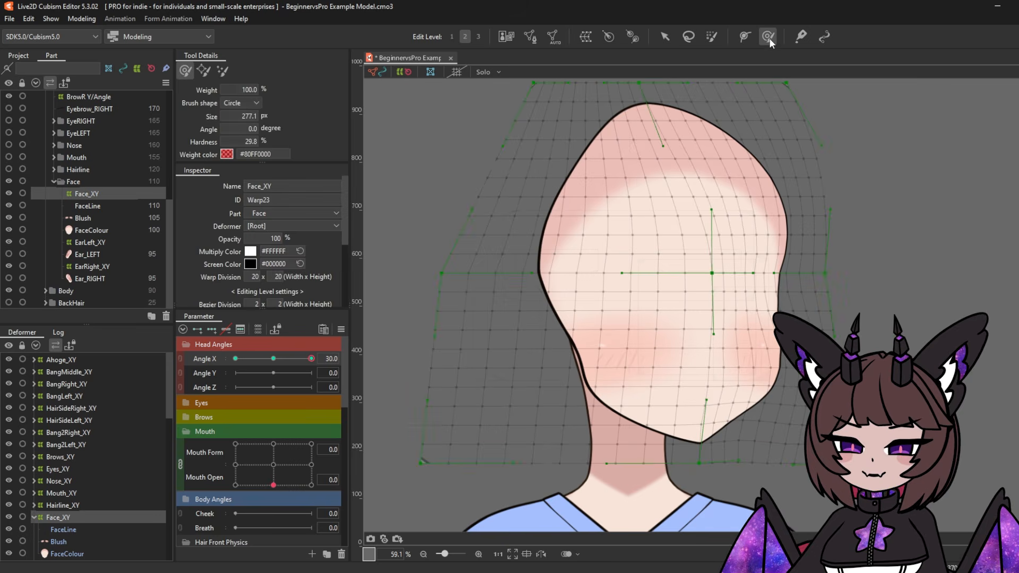
mouse_move(789, 368)
mouse_down()
mouse_move(776, 303)
mouse_move(688, 295)
mouse_up()
click(665, 37)
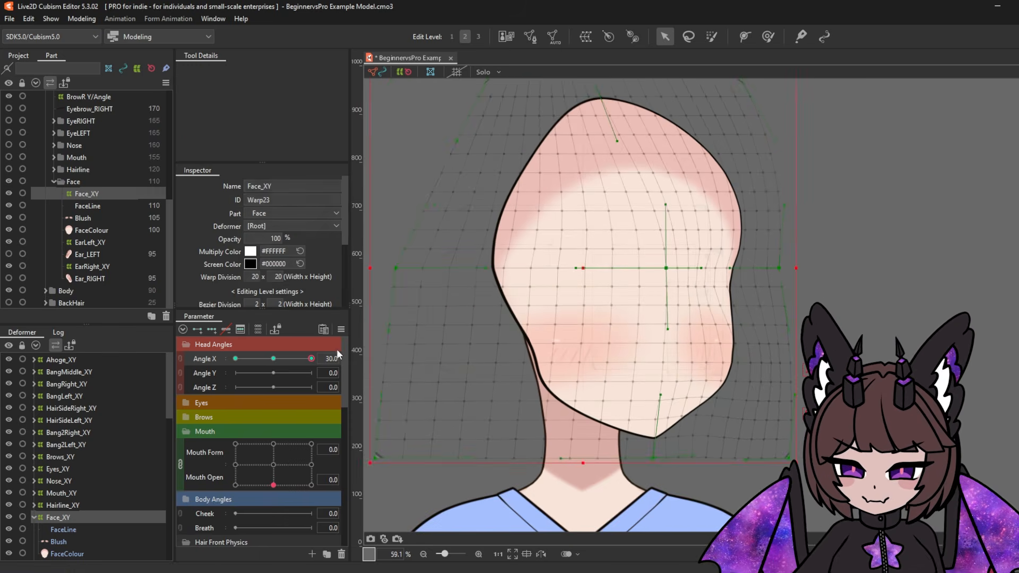
Mirror the Face_XY motion from Angle X 30 with Flip horizontally and preview the turn across the slider range
click(341, 330)
click(378, 370)
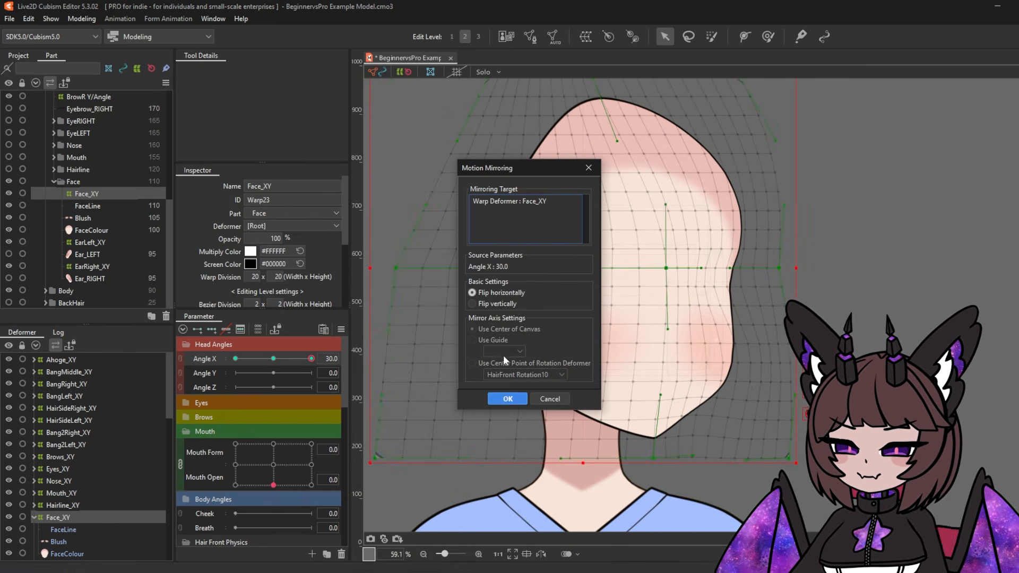
click(508, 399)
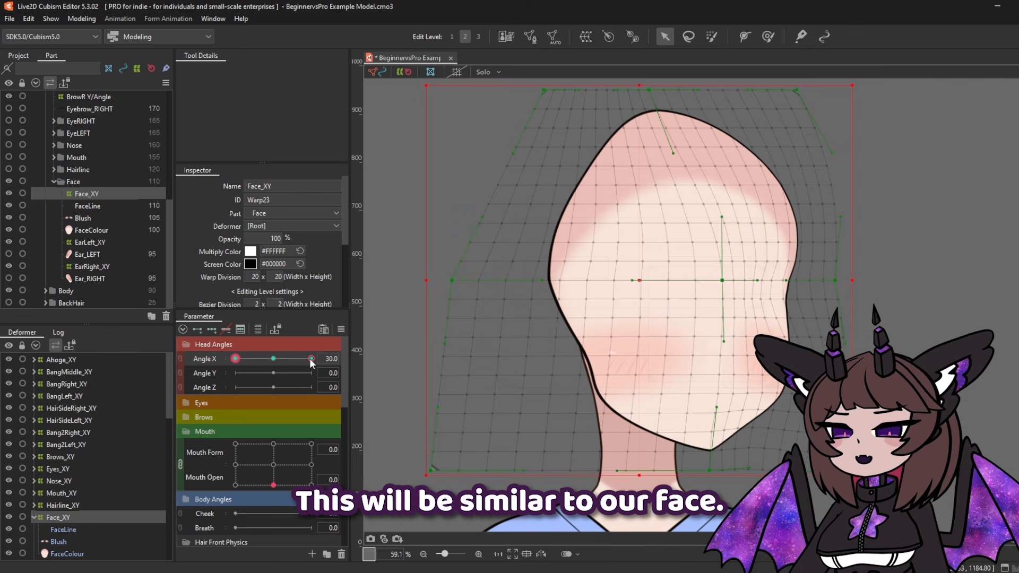
drag(310, 359, 268, 365)
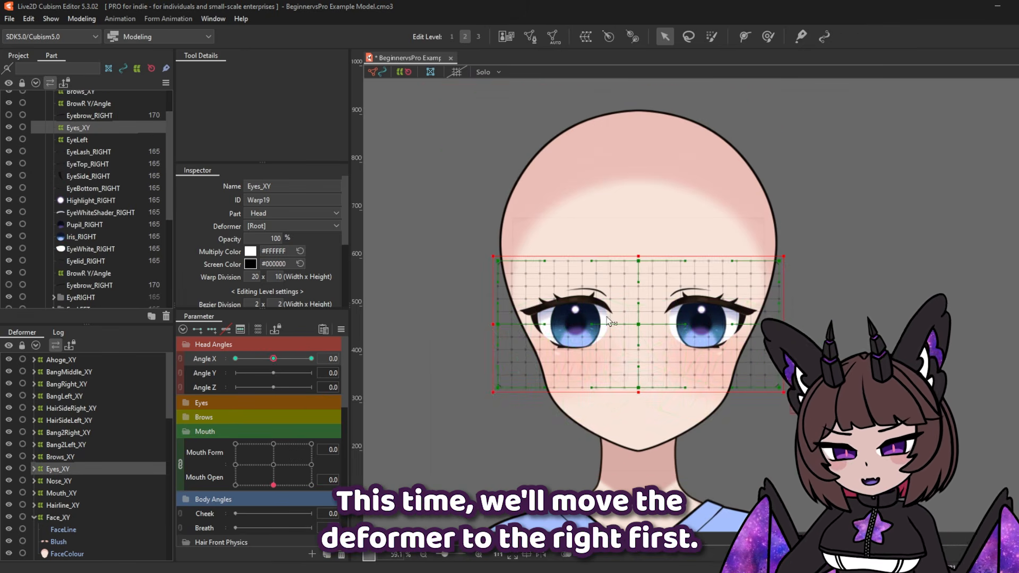
Set Angle X to 30 and move the Eyes_XY deformer horizontally toward the turning side of the face
drag(273, 359, 317, 362)
click(638, 325)
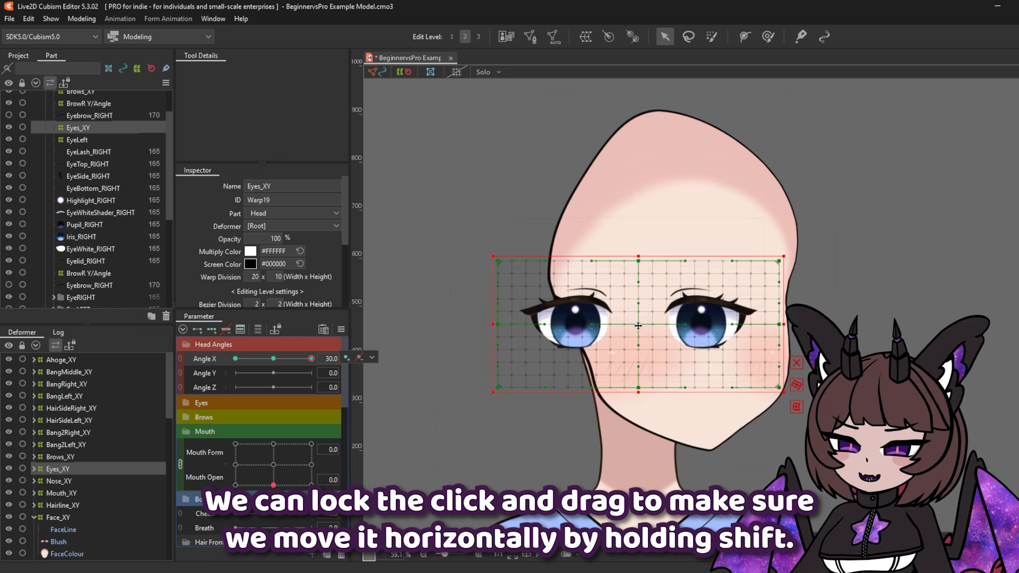
drag(638, 326, 710, 362)
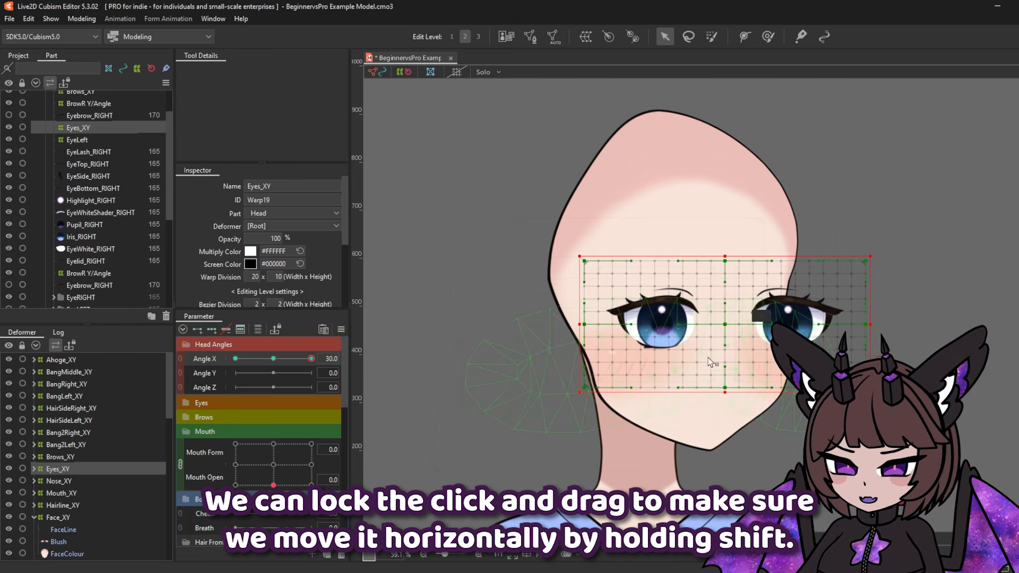
drag(725, 325, 719, 325)
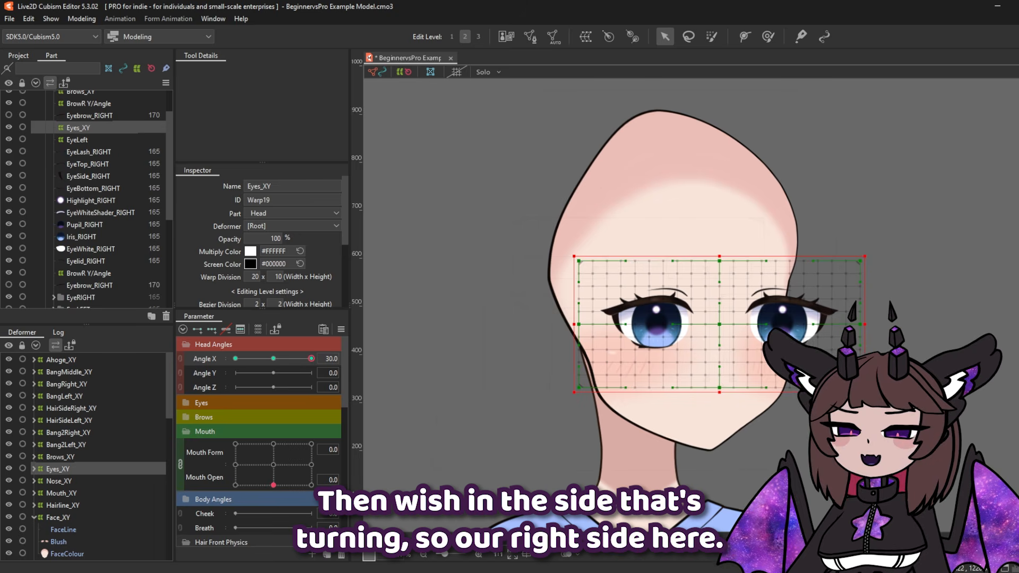
Squash the far side of the Eyes_XY grid inward so the far eye narrows with the head turn
drag(861, 324, 811, 325)
drag(860, 388, 820, 391)
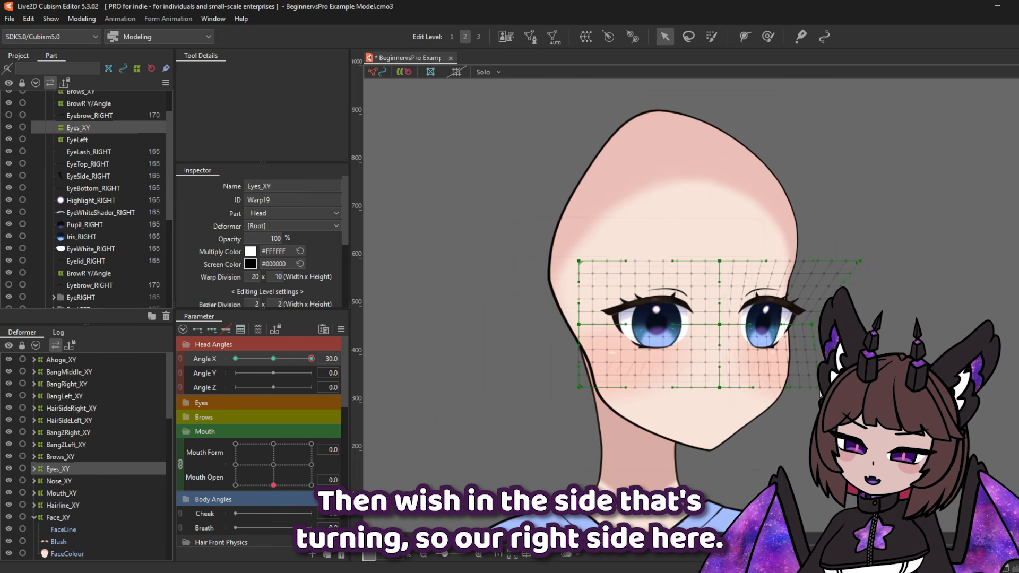
drag(860, 260, 808, 263)
drag(811, 325, 803, 325)
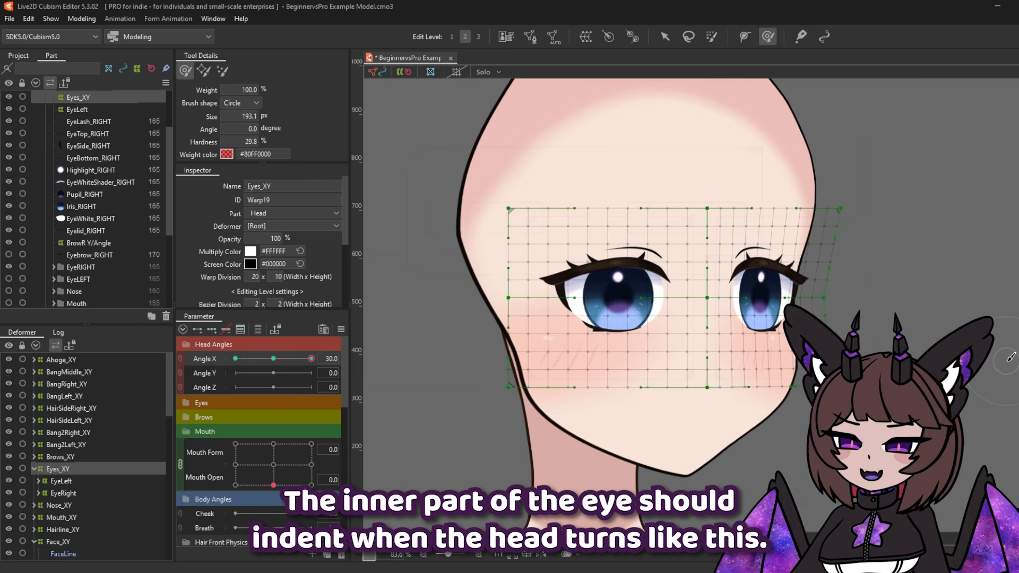
Pull the inner areas of both eyes back toward the head's centre with the deform brush on Eyes_XY
drag(761, 298, 754, 299)
drag(762, 341, 756, 340)
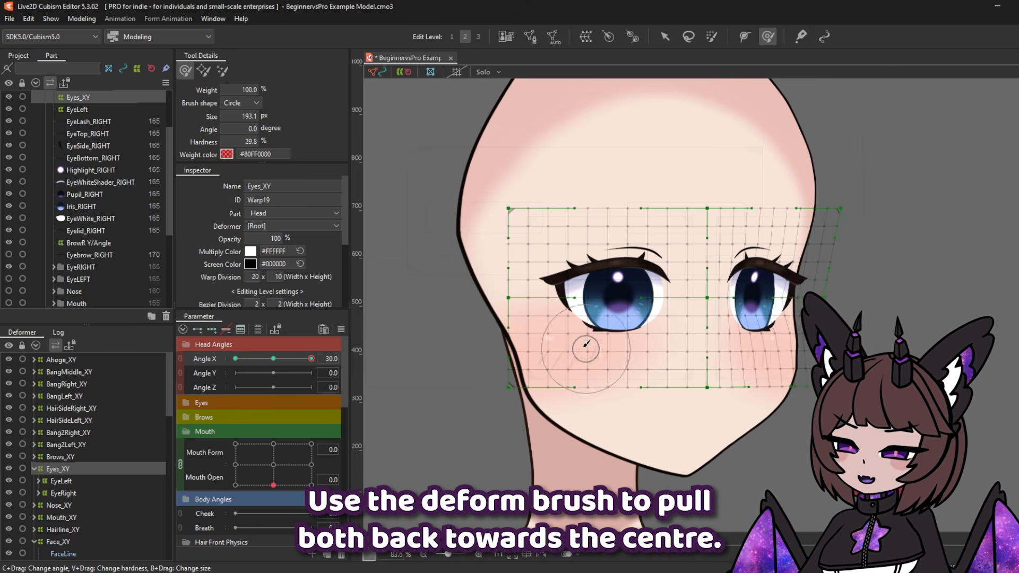
drag(618, 296, 608, 296)
Test the turned eyes by closing them with EyeL Open and EyeR Open, and scrub Angle X
click(185, 431)
click(186, 403)
drag(311, 417, 235, 421)
drag(311, 446, 217, 430)
drag(311, 359, 278, 372)
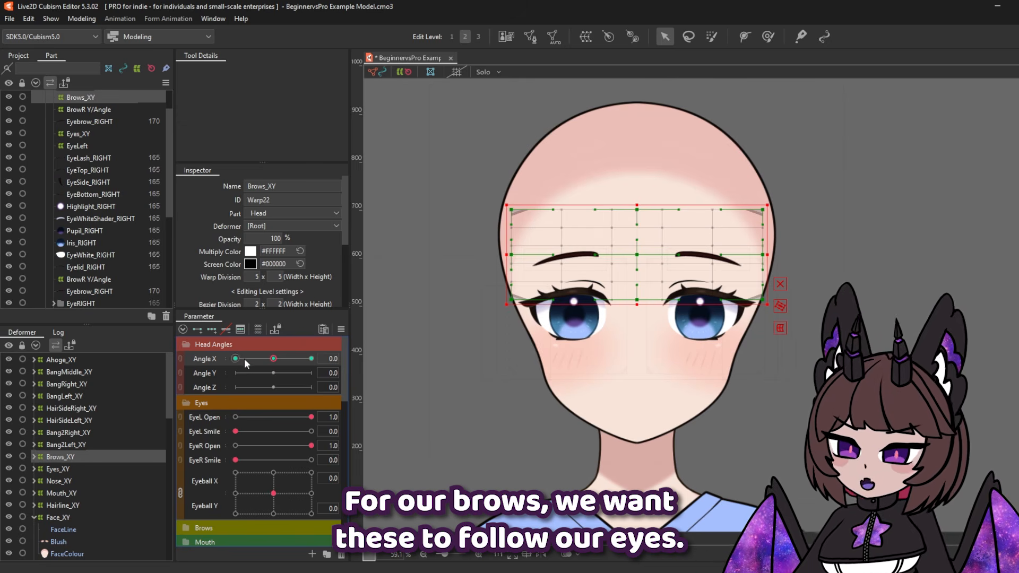
Move the Brows_XY deformer over the turned eyes at Angle X 30, narrow its far side and preview the turn
drag(274, 359, 334, 370)
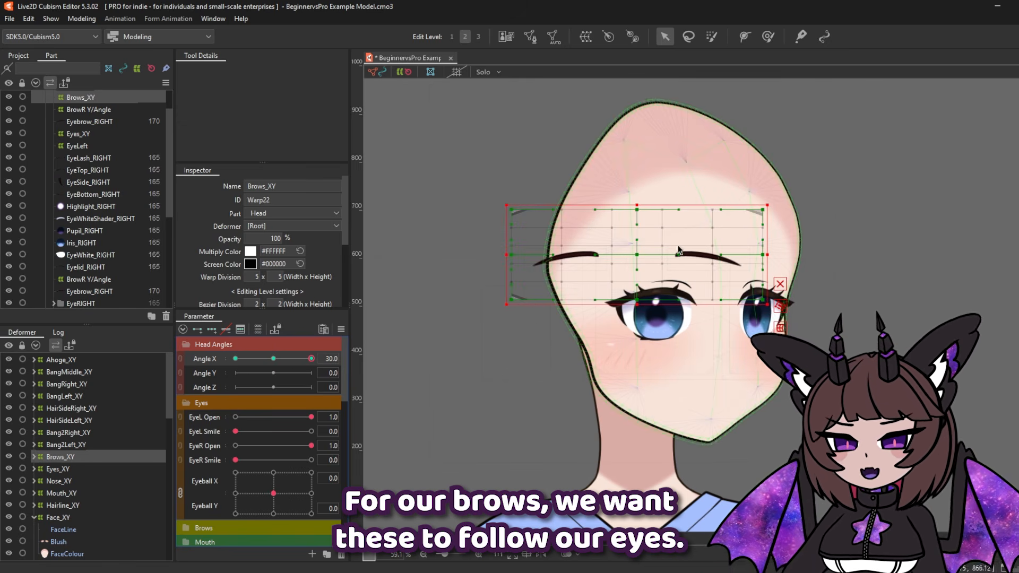
drag(637, 255, 735, 263)
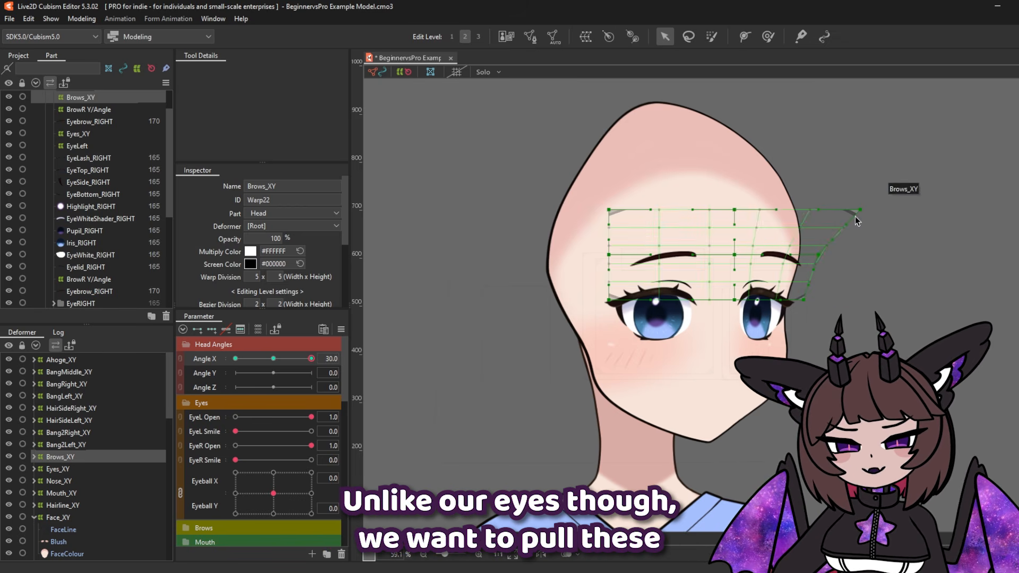
drag(821, 265, 812, 264)
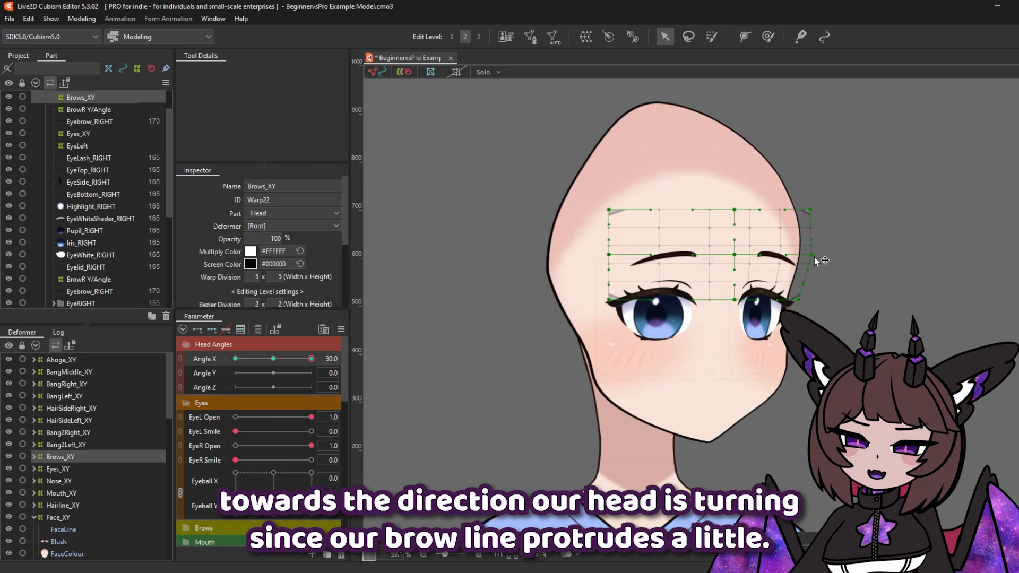
mouse_move(313, 359)
mouse_down()
mouse_move(292, 362)
mouse_move(307, 371)
mouse_up()
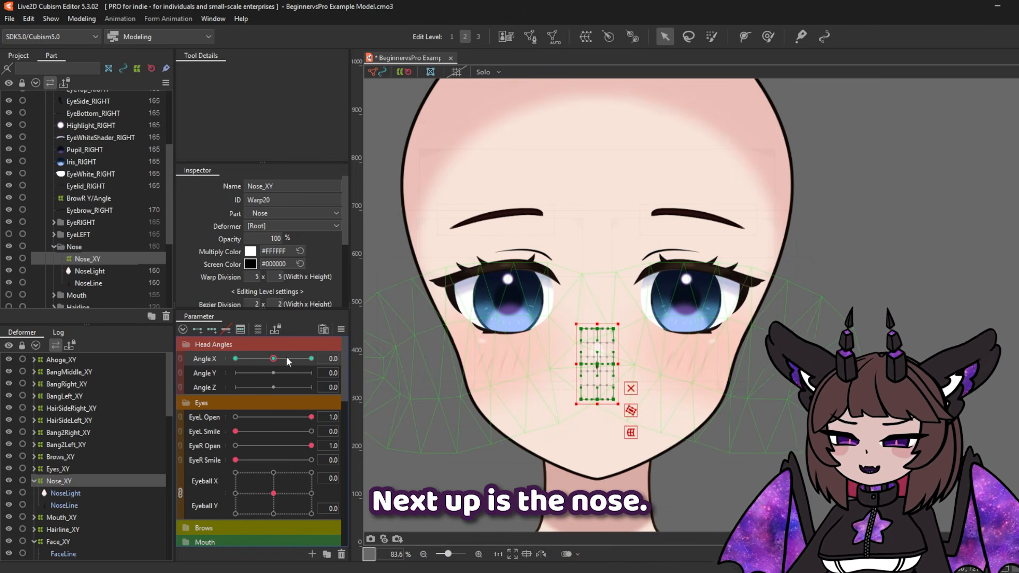
Move Nose_XY onto the turned face at Angle X 30 and bend its middle bezier point toward the far side
drag(273, 359, 319, 367)
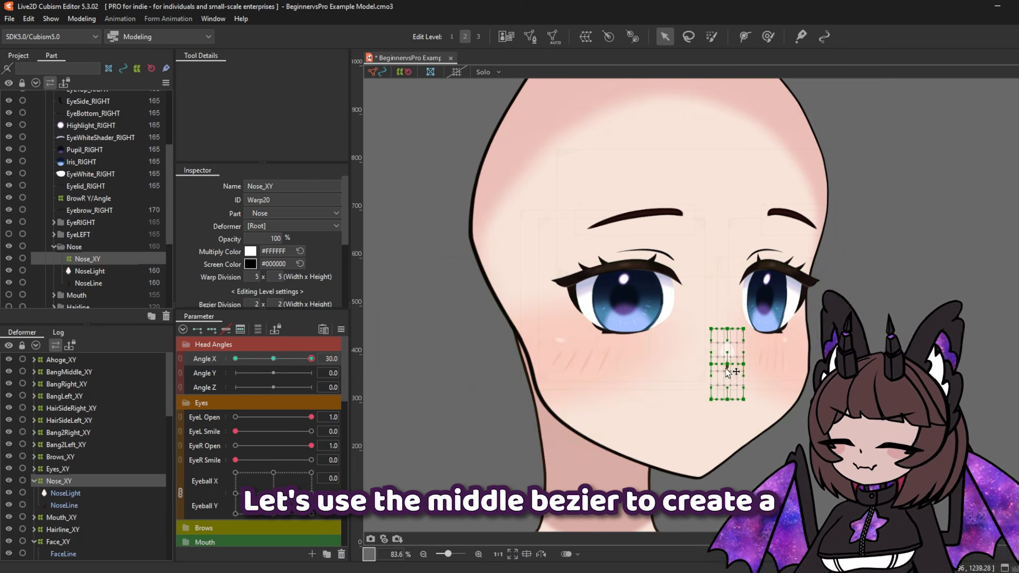
drag(727, 365, 734, 366)
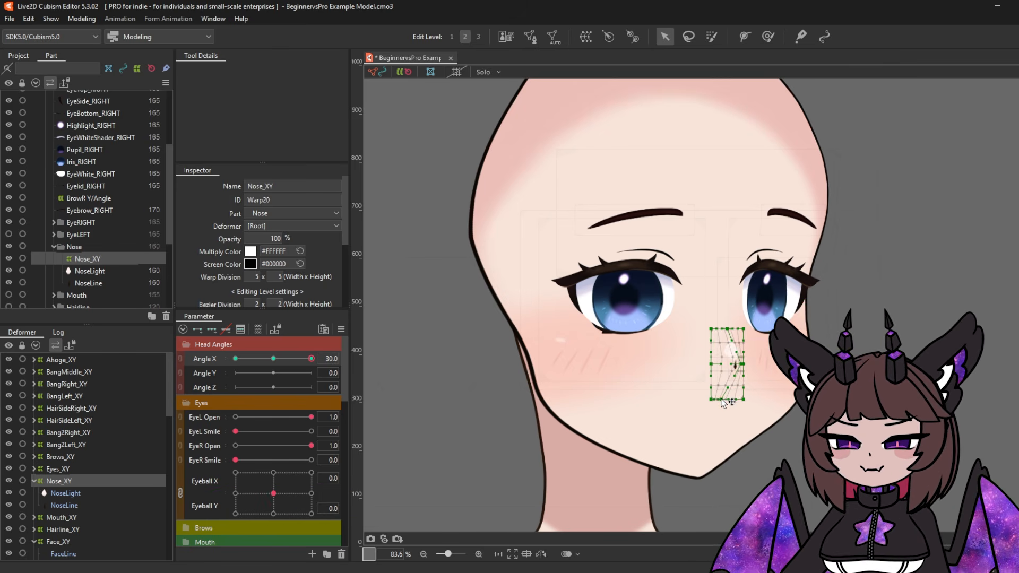
Shift Mouth_XY slightly back on the turned face and slant its sides and lower edge diagonally to follow the jaw line
click(726, 450)
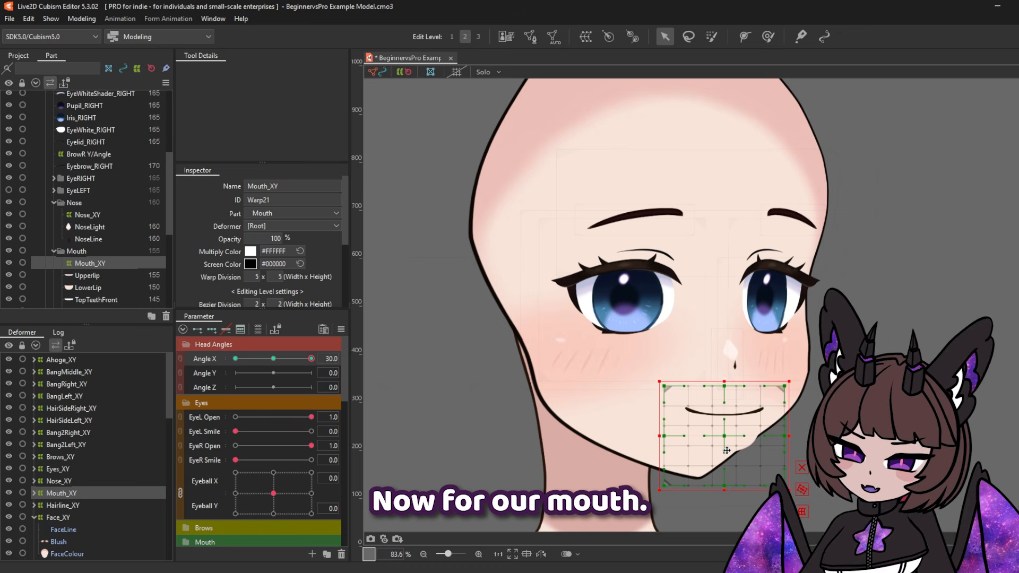
drag(726, 450, 721, 450)
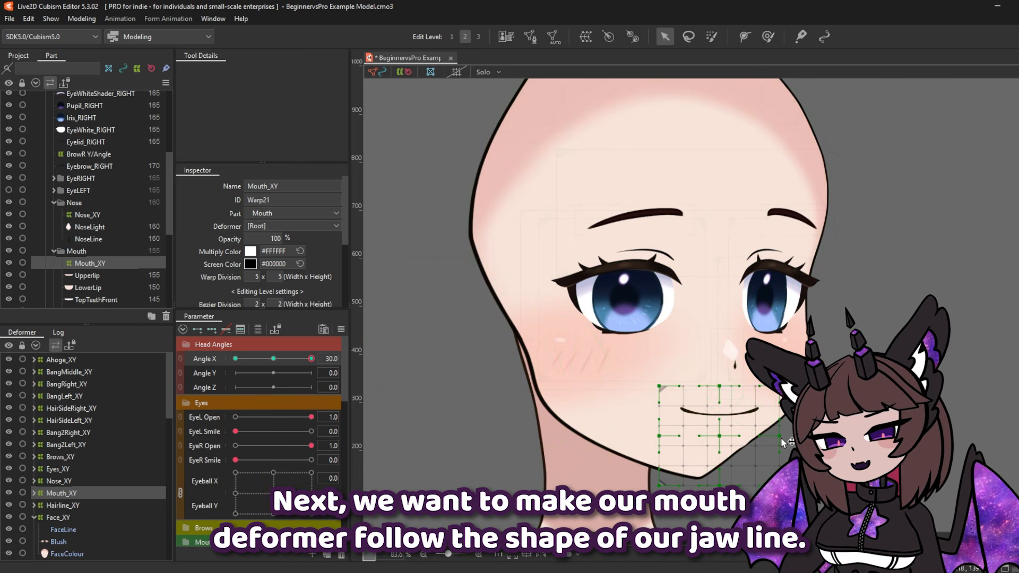
drag(780, 437, 756, 438)
drag(779, 486, 696, 486)
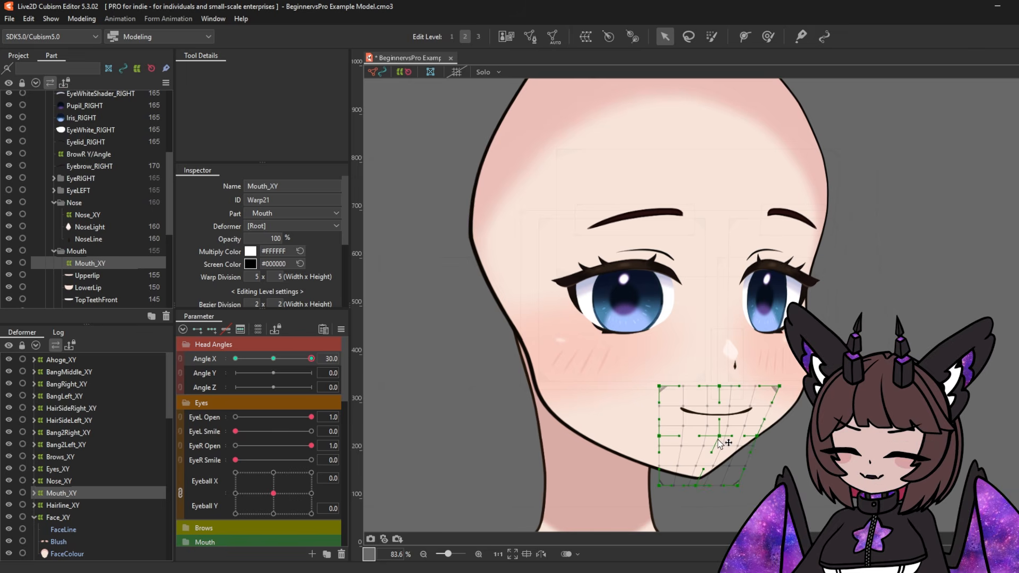
drag(719, 437, 650, 435)
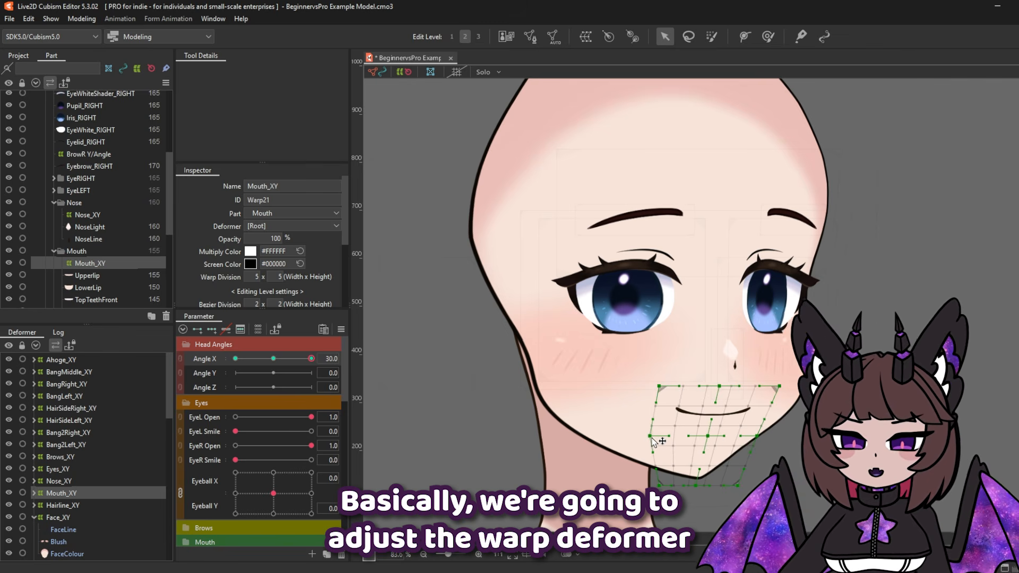
drag(659, 486, 692, 485)
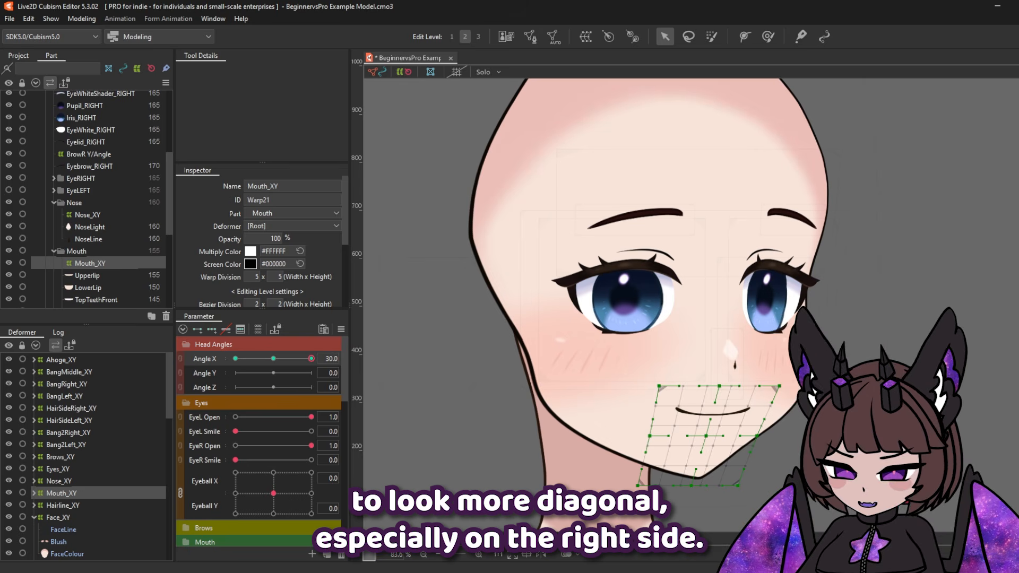
Test the turned mouth at Angle X 30 by running Mouth Form and Mouth Open through their extremes
click(186, 403)
click(187, 431)
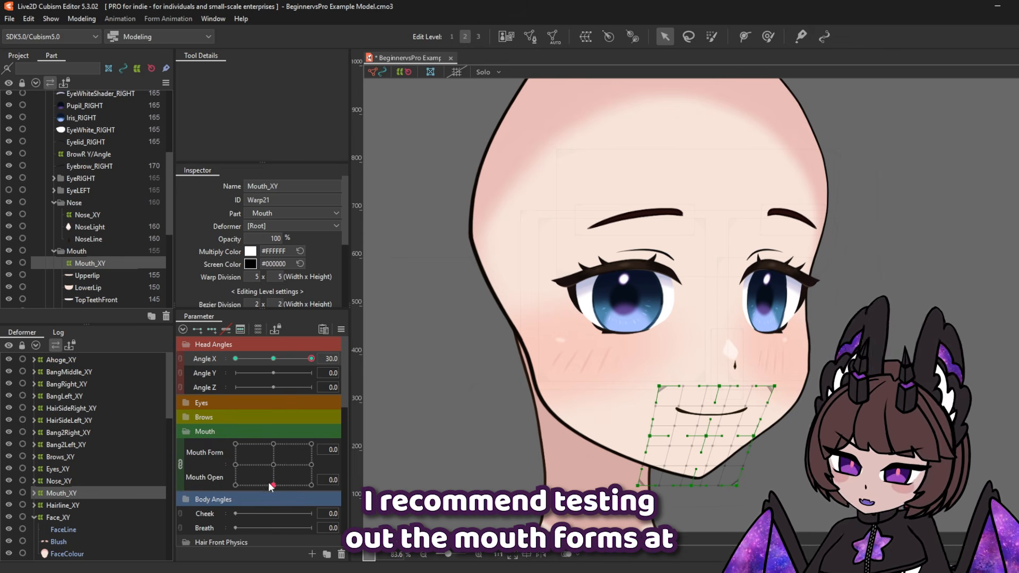
drag(271, 483, 253, 415)
drag(254, 414, 330, 426)
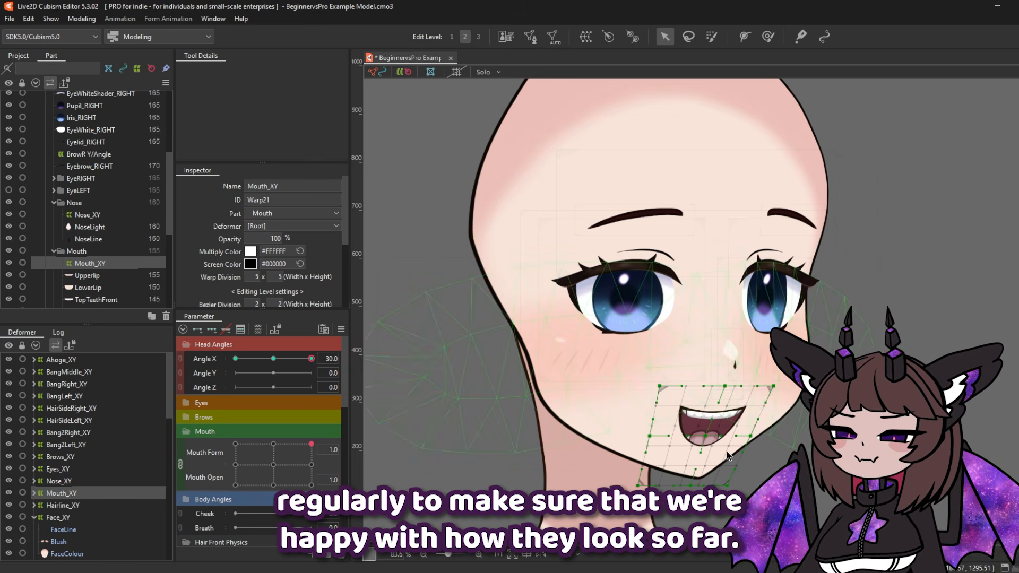
drag(296, 455, 312, 470)
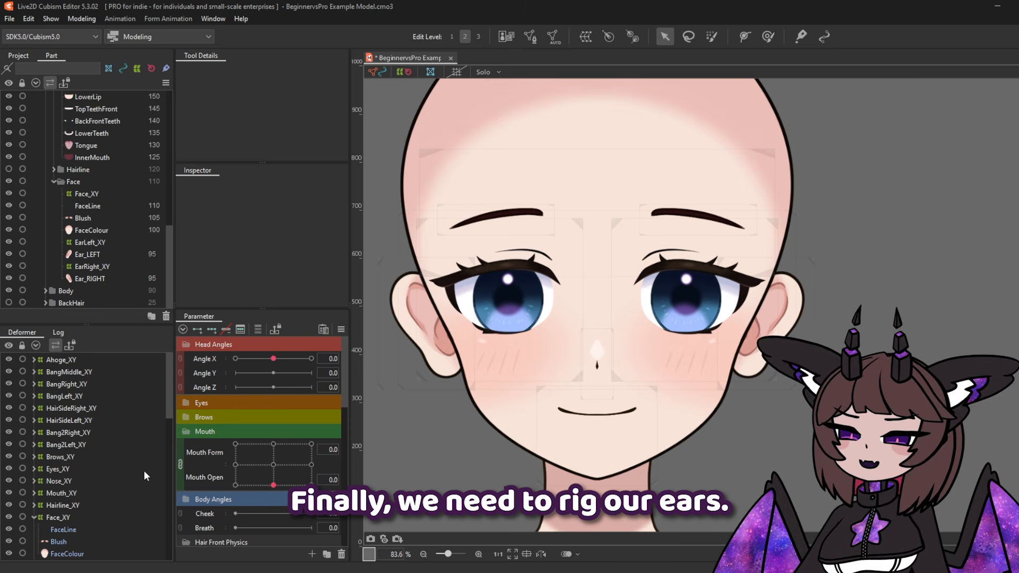
Add three keyforms on Angle X to both the EarLeft_XY and EarRight_XY deformers
scroll(695, 406, down, 2)
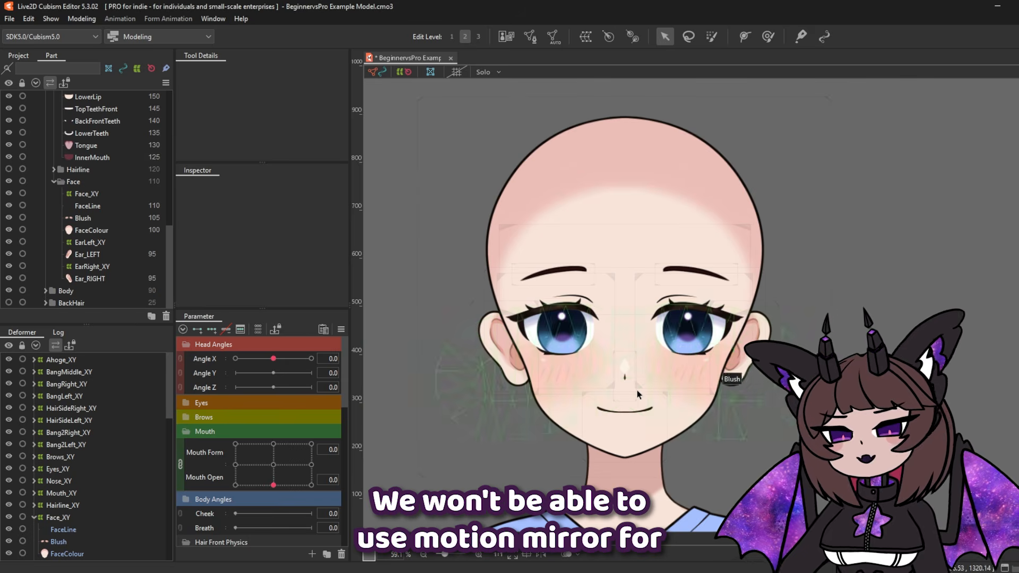
scroll(570, 354, up, 2)
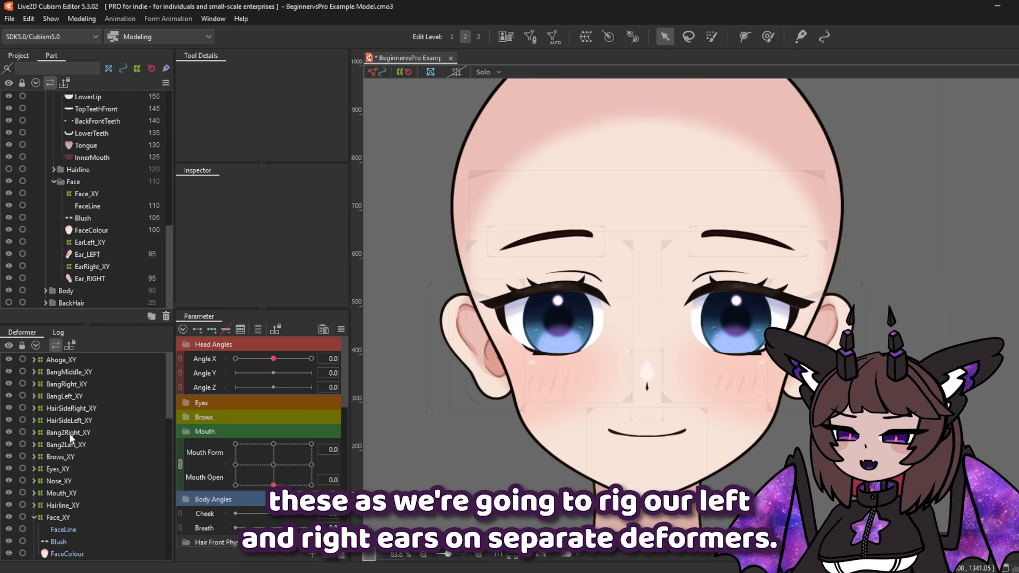
click(34, 518)
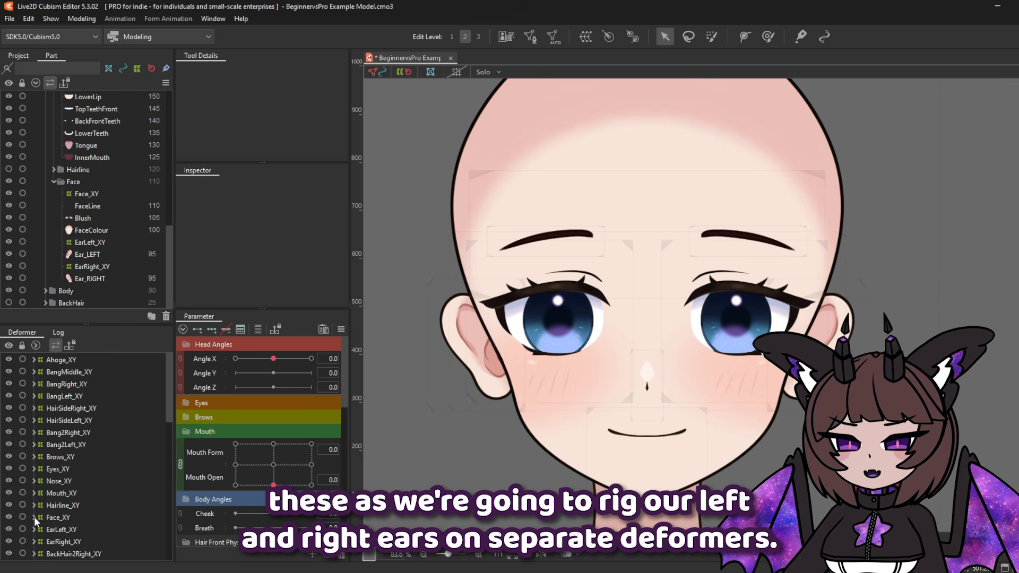
click(85, 531)
ctrl+click(70, 543)
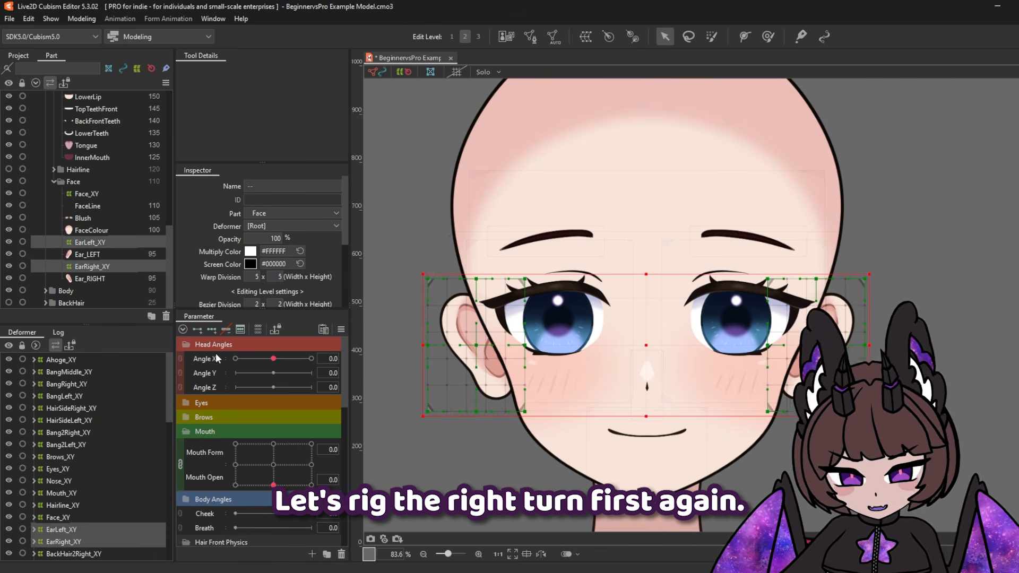
click(212, 330)
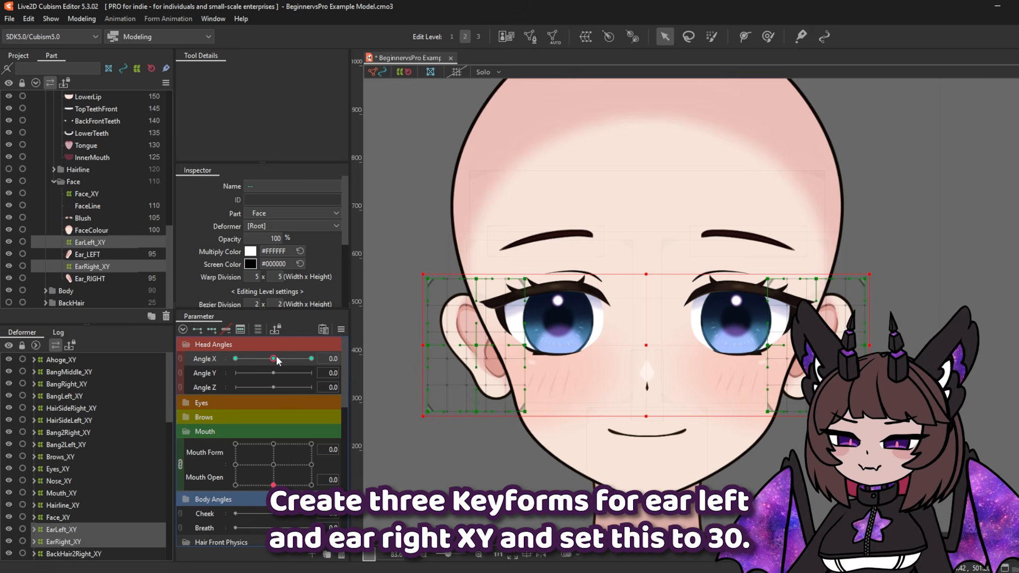
At Angle X 30, move EarRight_XY to the turned head's near edge and EarLeft_XY inward behind the face
drag(274, 359, 320, 360)
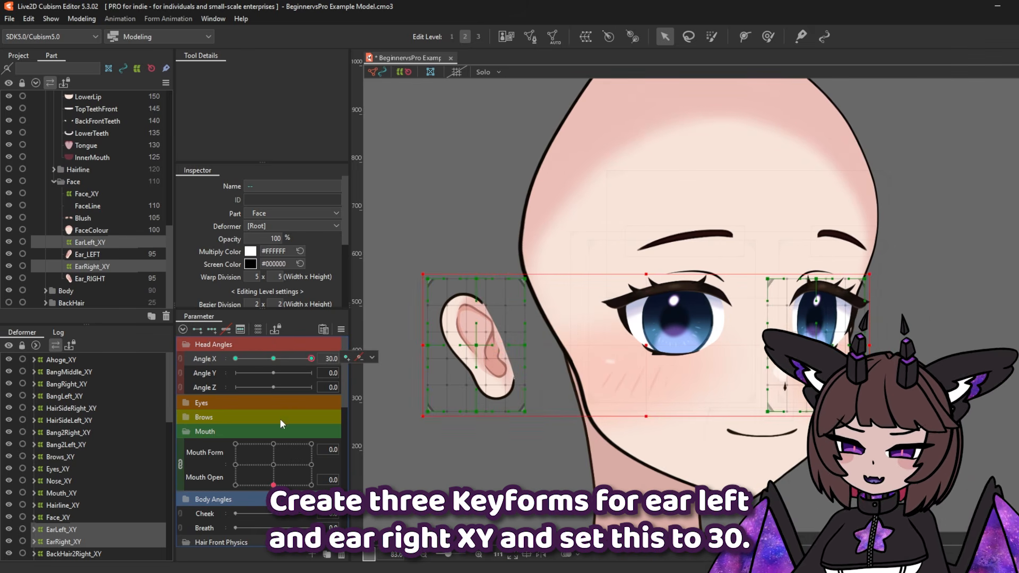
click(65, 542)
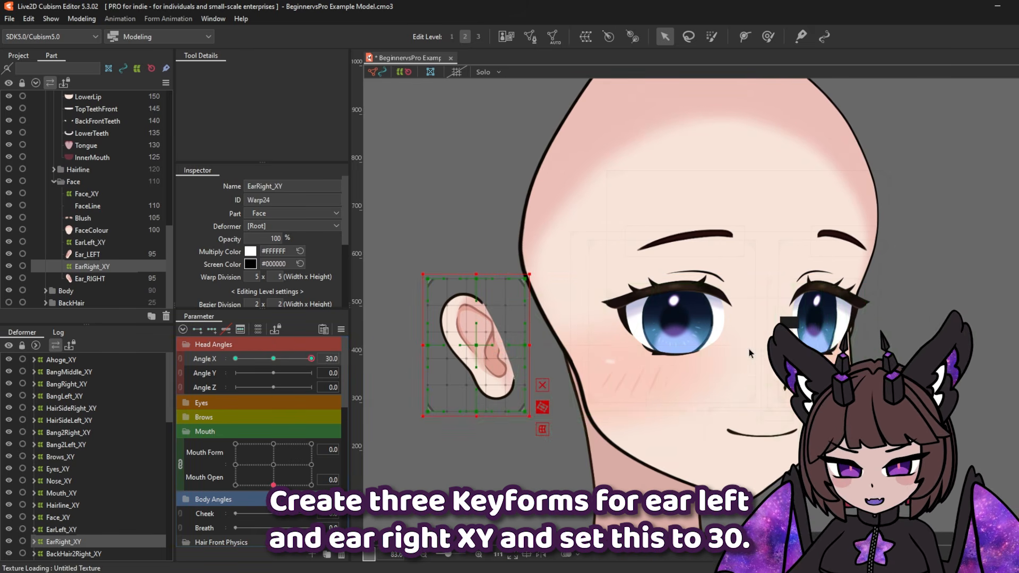
drag(476, 345, 553, 351)
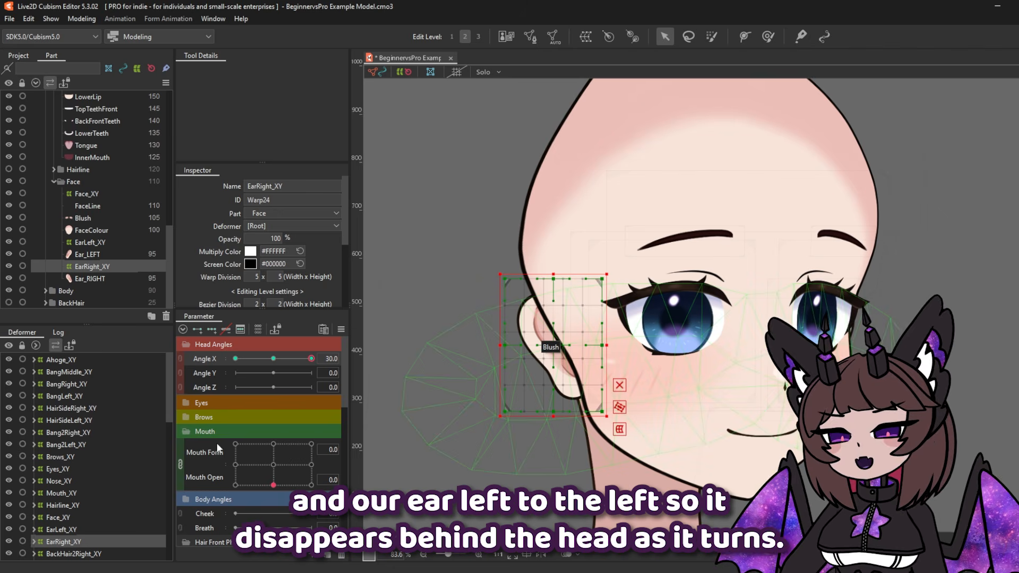
click(60, 529)
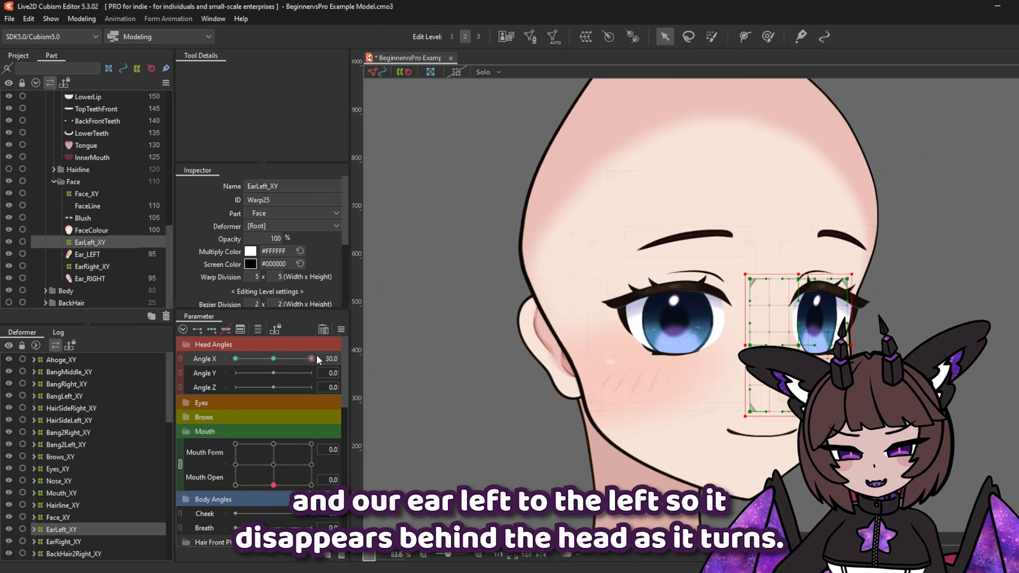
Position EarRight_XY and EarLeft_XY for the opposite turn at Angle X -30, and scrub Angle X to check both ears
drag(312, 360, 233, 394)
click(58, 540)
click(80, 528)
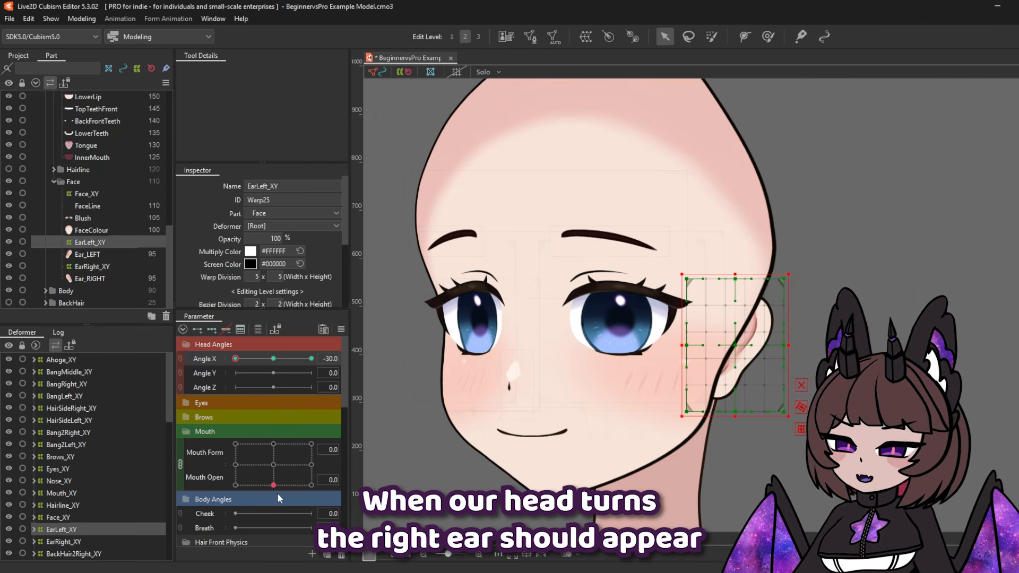
drag(239, 356, 240, 382)
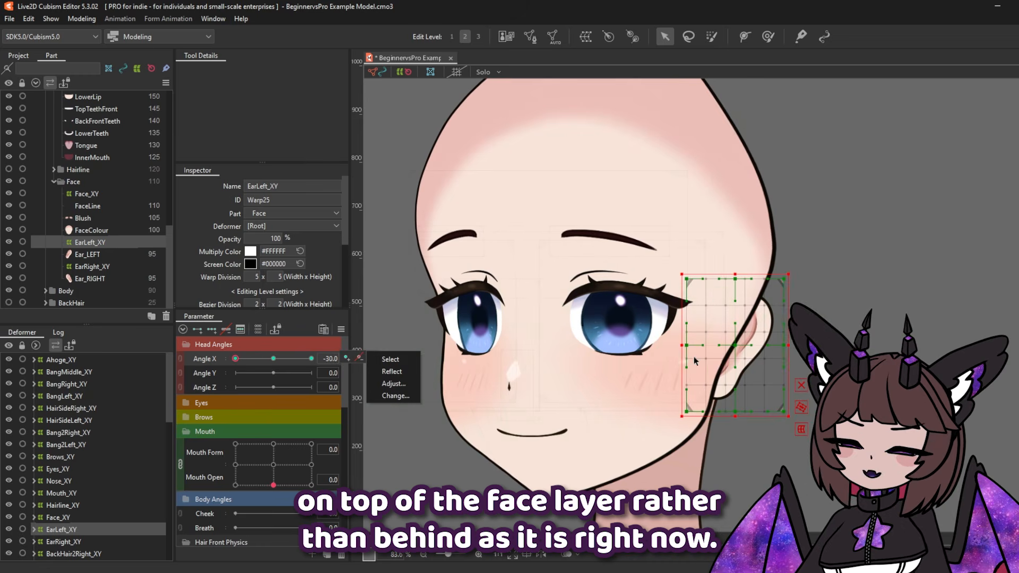
drag(731, 348, 736, 349)
mouse_move(236, 359)
mouse_down()
mouse_move(312, 371)
mouse_move(241, 377)
mouse_up()
drag(312, 359, 234, 401)
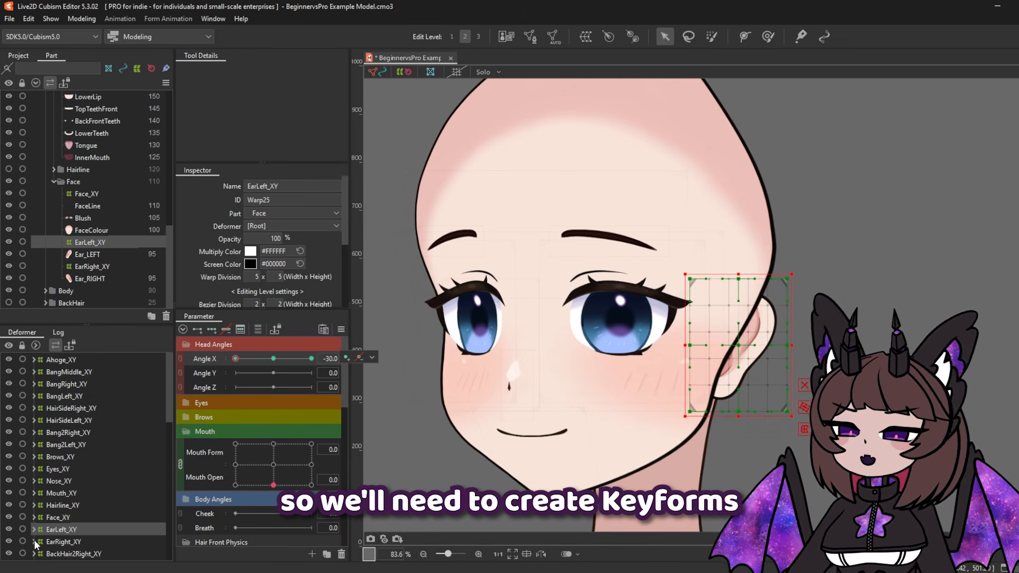
Add three keyforms on Angle X directly to the Ear_RIGHT and Ear_LEFT art meshes
click(34, 541)
click(34, 530)
scroll(81, 517, down, 2)
click(71, 522)
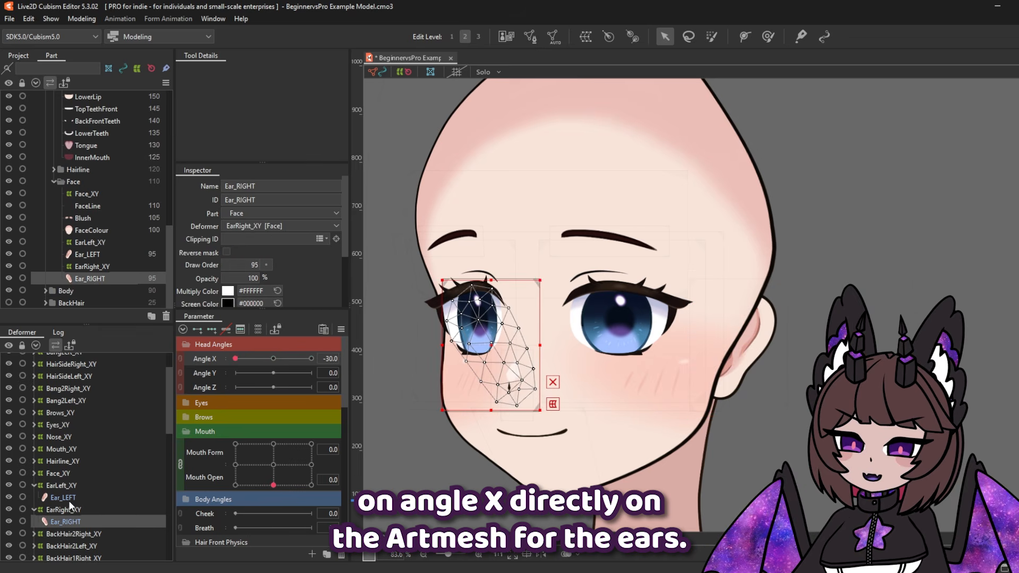
ctrl+click(66, 497)
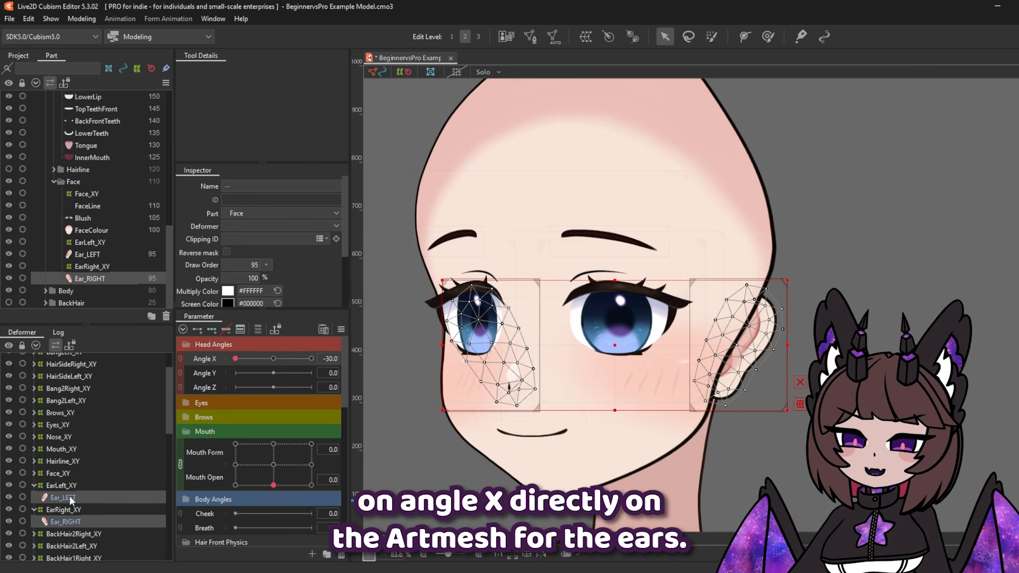
click(214, 330)
Set the draw order of Ear_RIGHT to 112 at Angle X 30 so it sits above the face
click(311, 358)
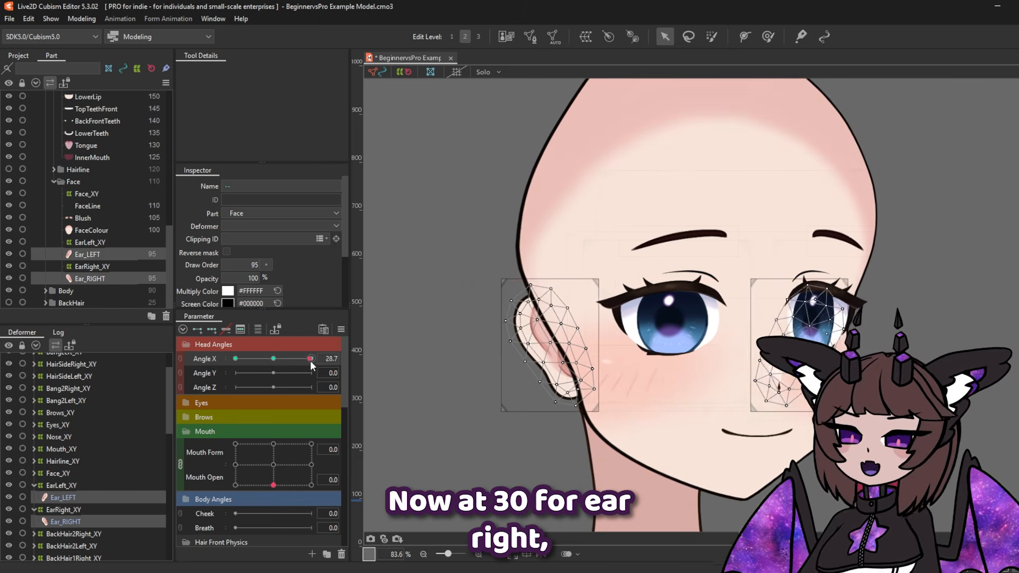
click(64, 521)
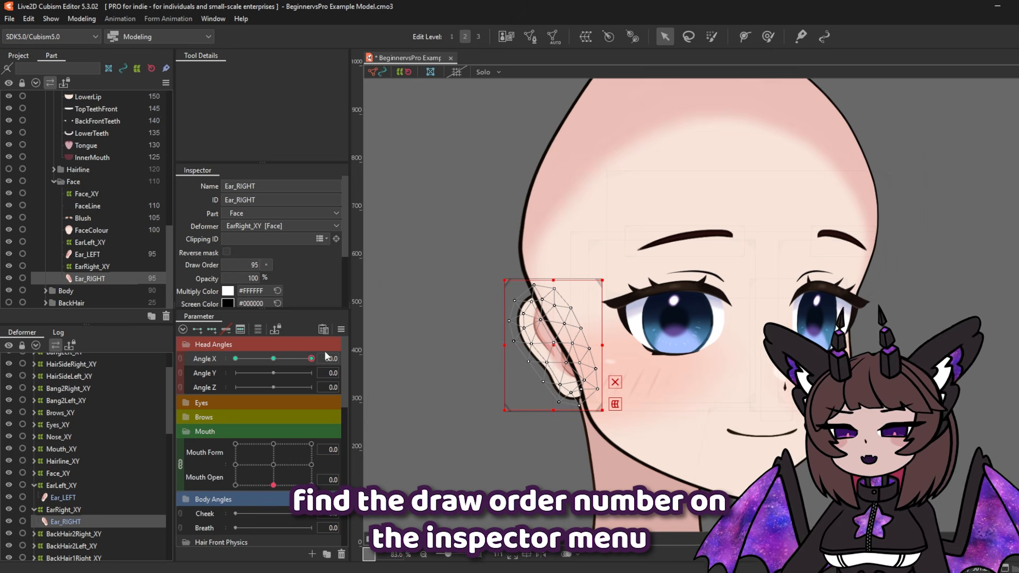
drag(343, 243, 342, 256)
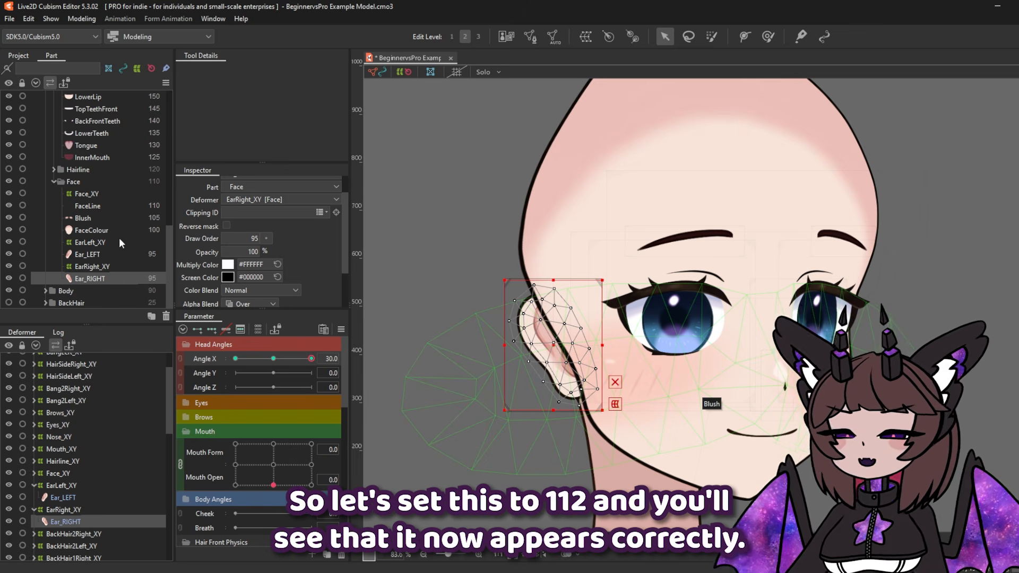
double_click(254, 239)
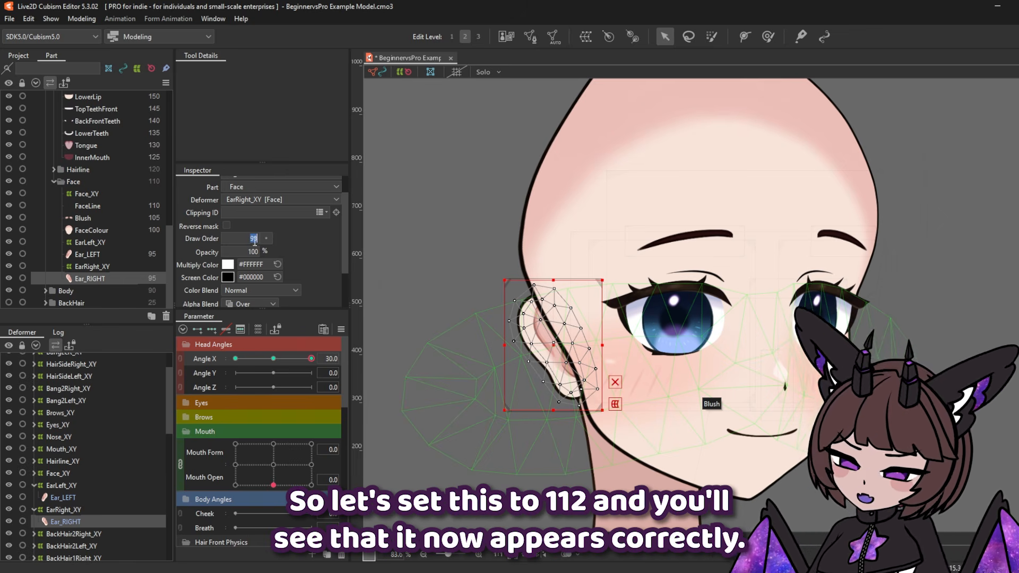
text(112)
key(Return)
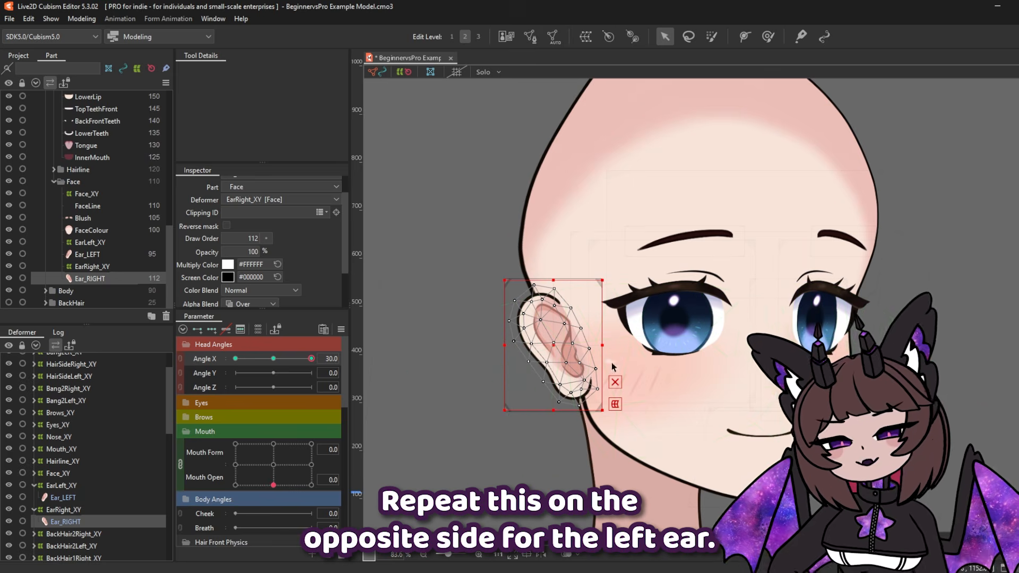
Set the draw order of Ear_LEFT to 112 at Angle X -30 and scrub the turn back toward the centre
click(63, 497)
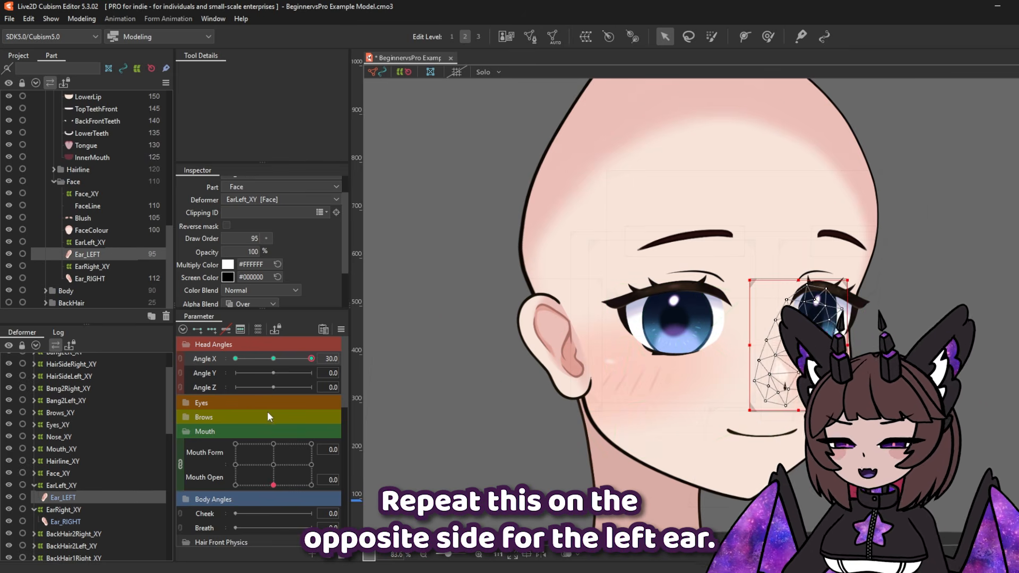
click(255, 359)
drag(255, 359, 236, 358)
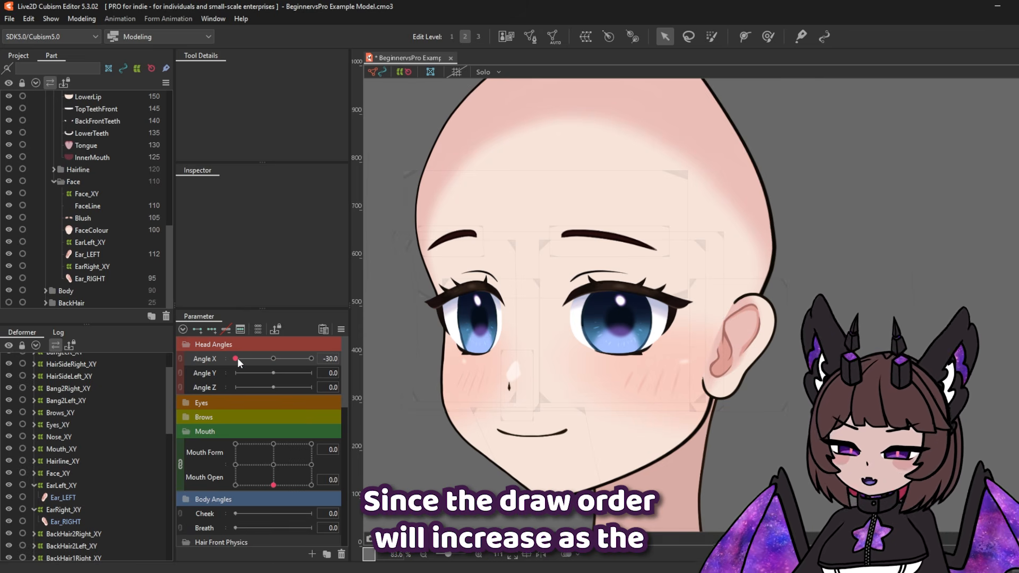
drag(237, 358, 275, 371)
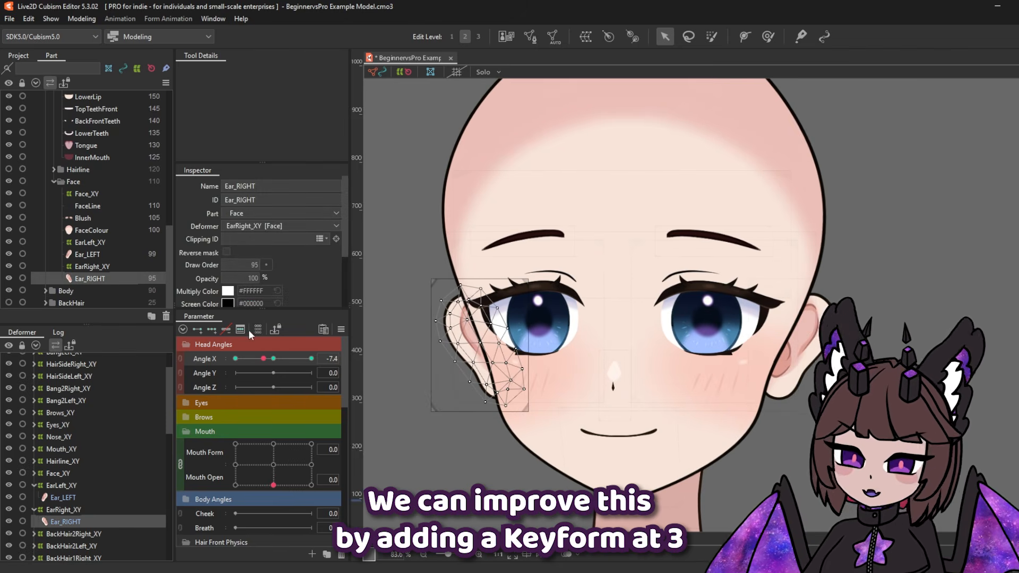
Add an extra keyform at 3 on Angle X for Ear_RIGHT
click(242, 328)
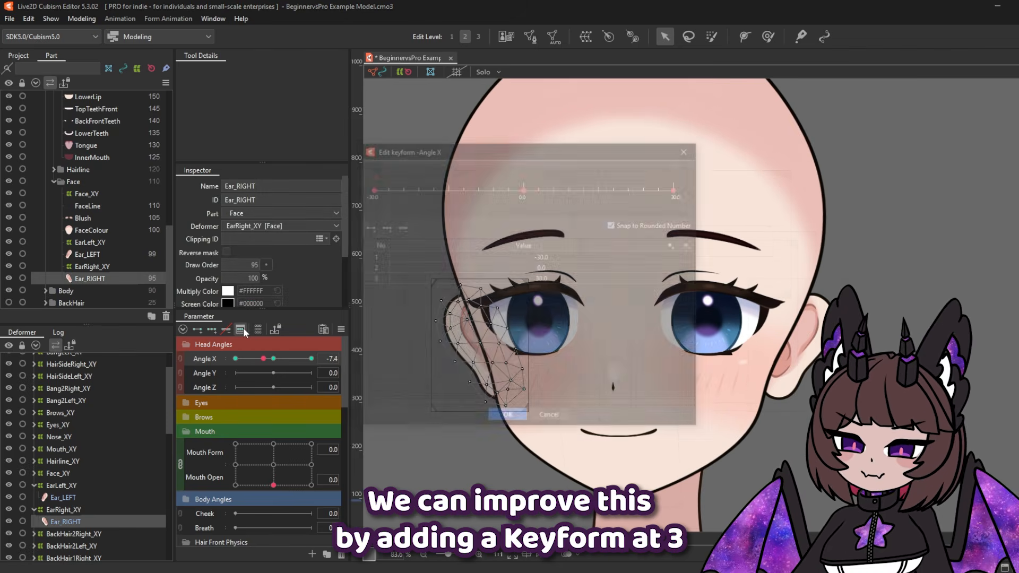
click(674, 245)
text(3)
click(512, 307)
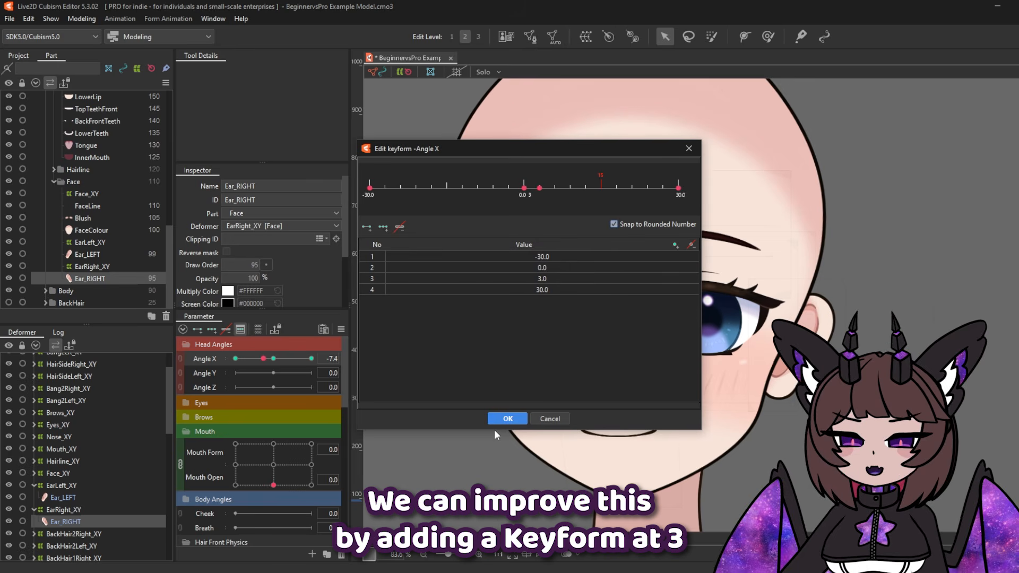
click(501, 419)
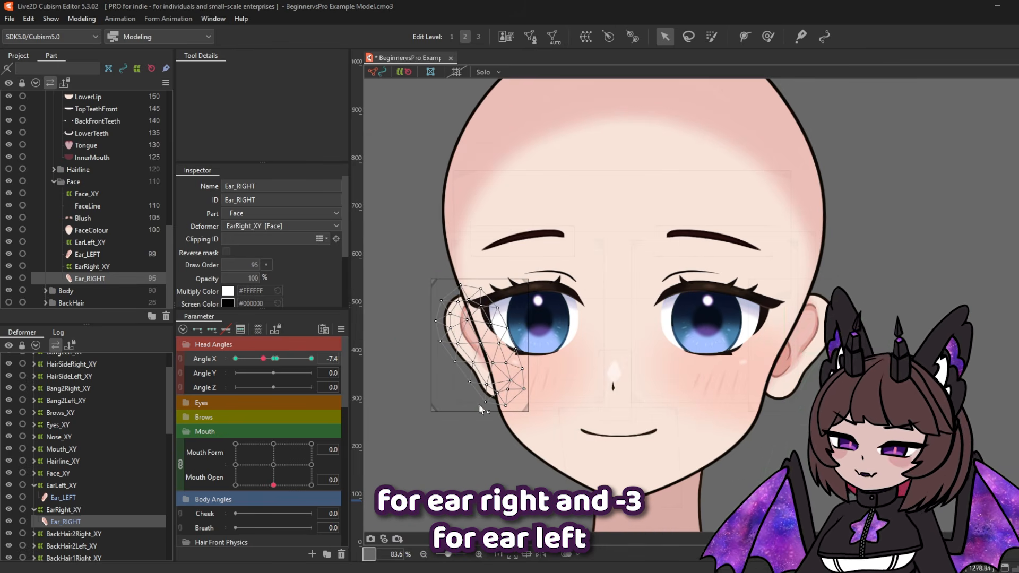
Set the draw order of Ear_RIGHT to 112 at the Angle X keyform 3
key(Return)
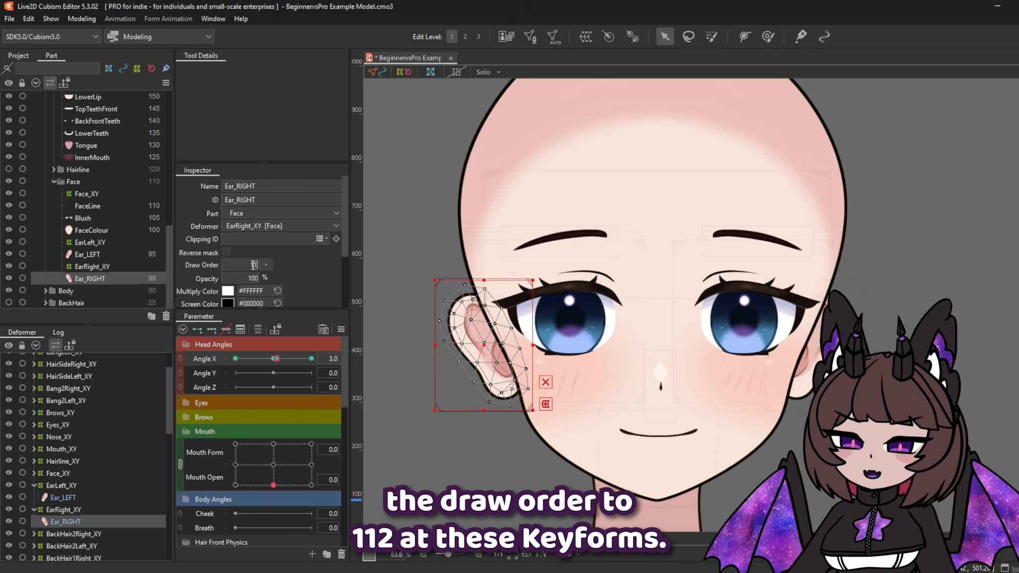
text(112)
key(Return)
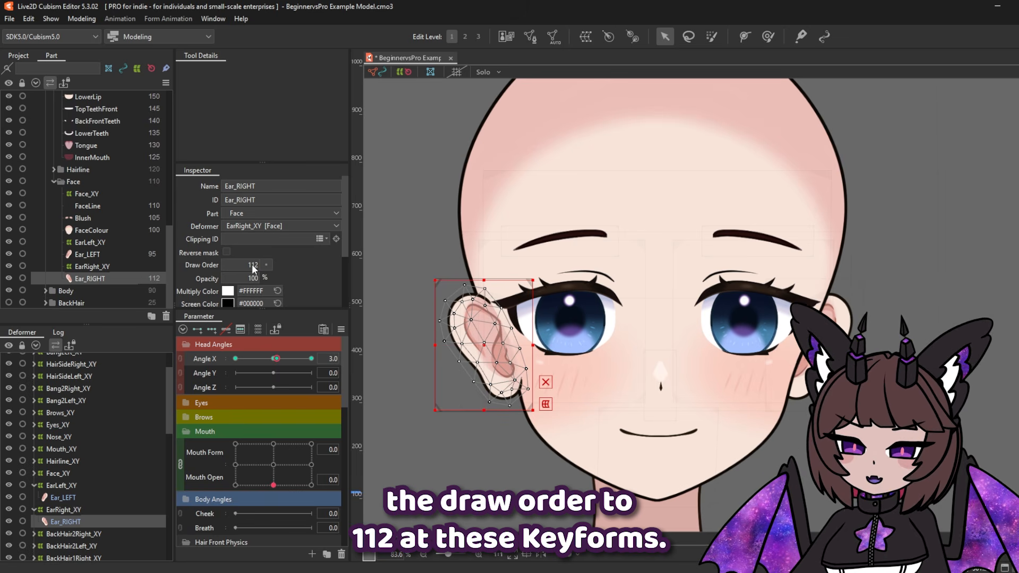
Add an extra keyform at -3 on Angle X for Ear_LEFT, and save the model with Angle X at 0
click(63, 499)
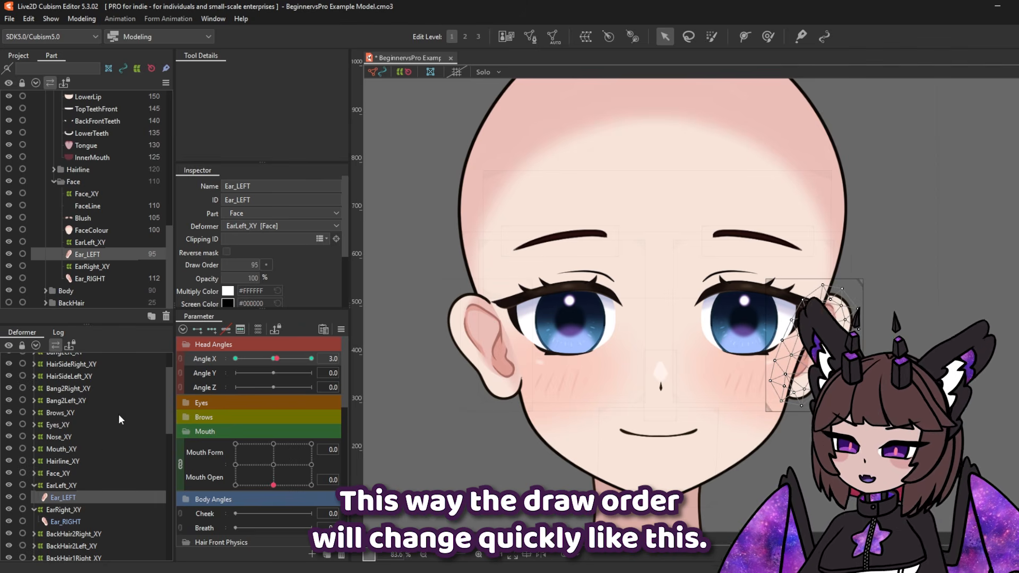
click(243, 329)
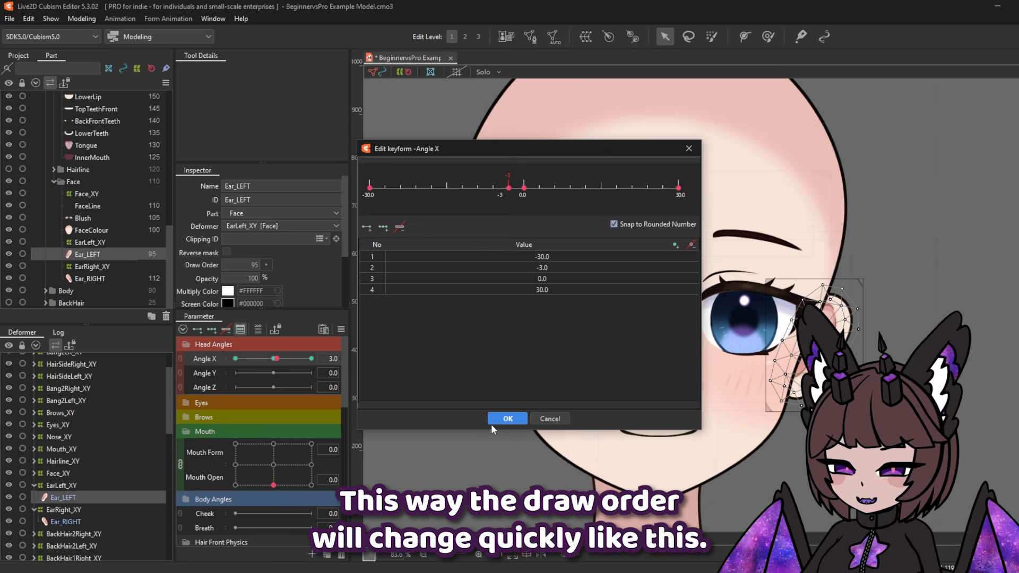
click(494, 421)
mouse_move(276, 358)
mouse_down()
mouse_move(226, 359)
mouse_move(308, 368)
mouse_move(231, 378)
mouse_move(273, 372)
mouse_up()
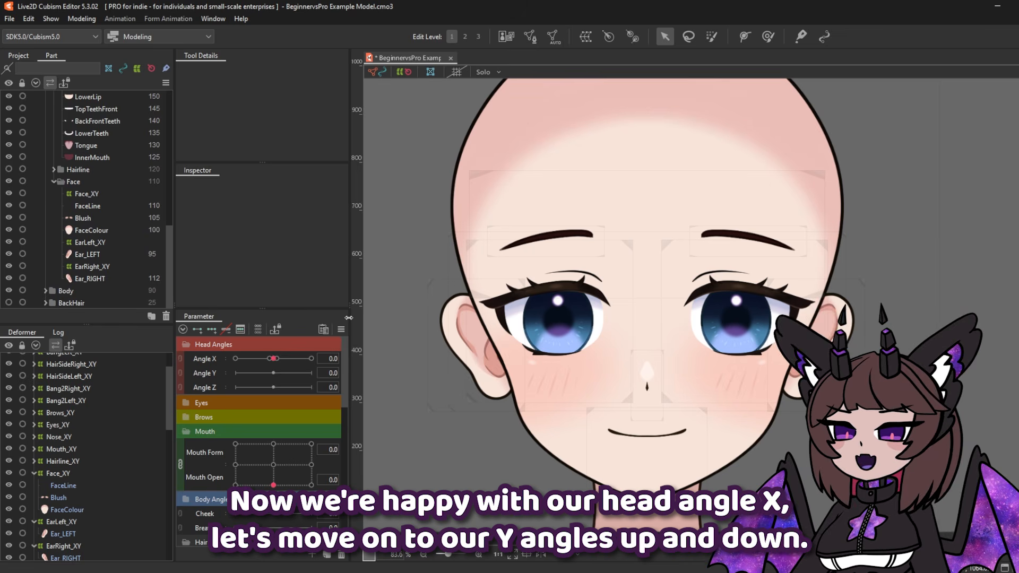
click(11, 19)
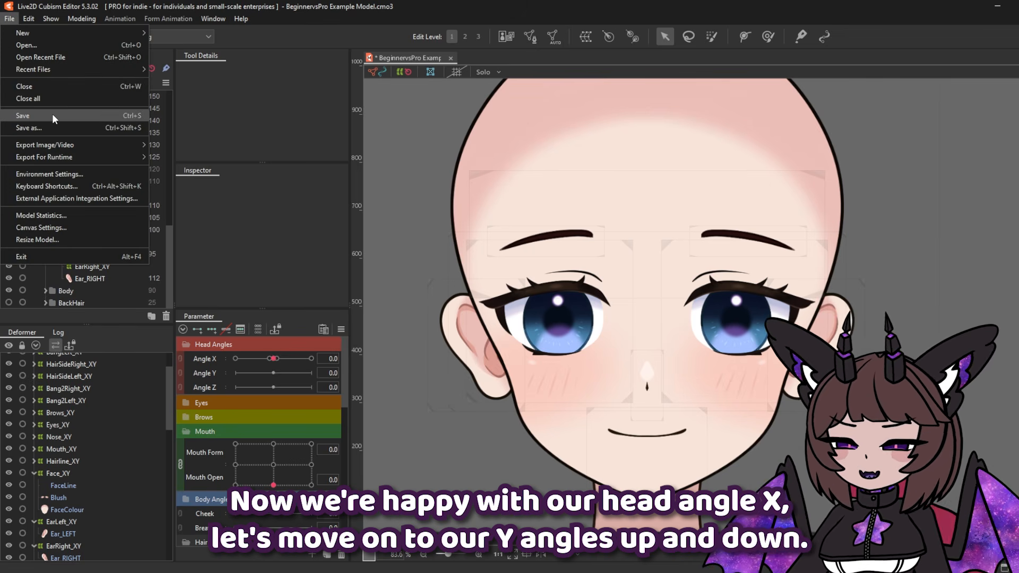
click(52, 114)
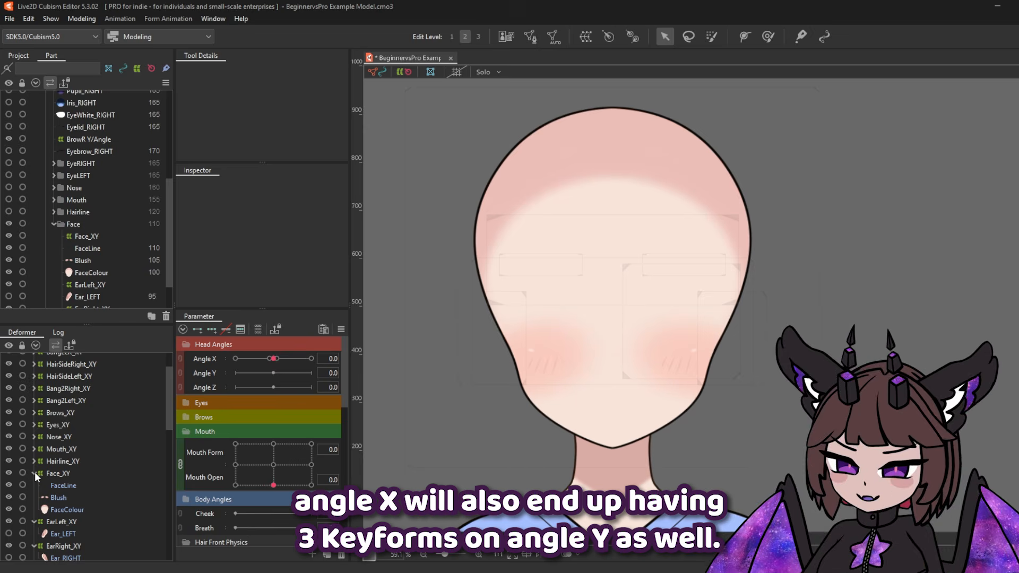
At Angle Y 30, raise the centre and lower middle bezier points of Face_XY to turn the face and chin upward
click(34, 522)
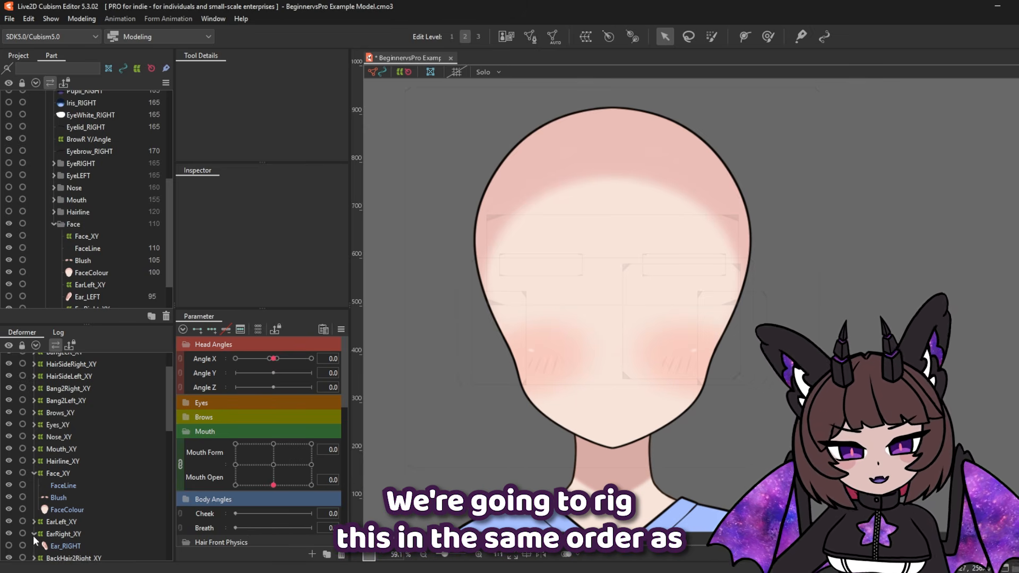
click(34, 534)
click(57, 472)
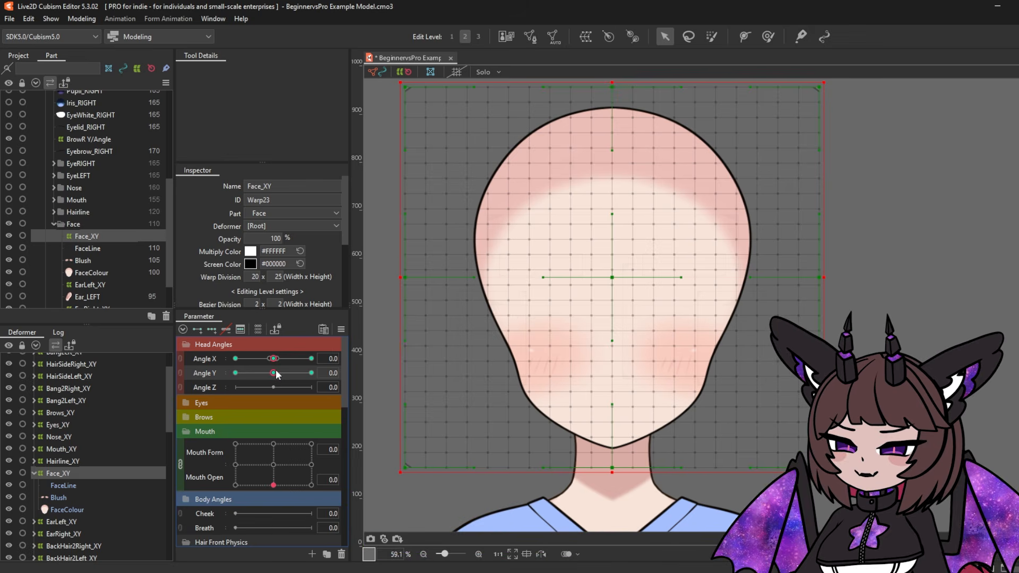
drag(274, 373, 311, 373)
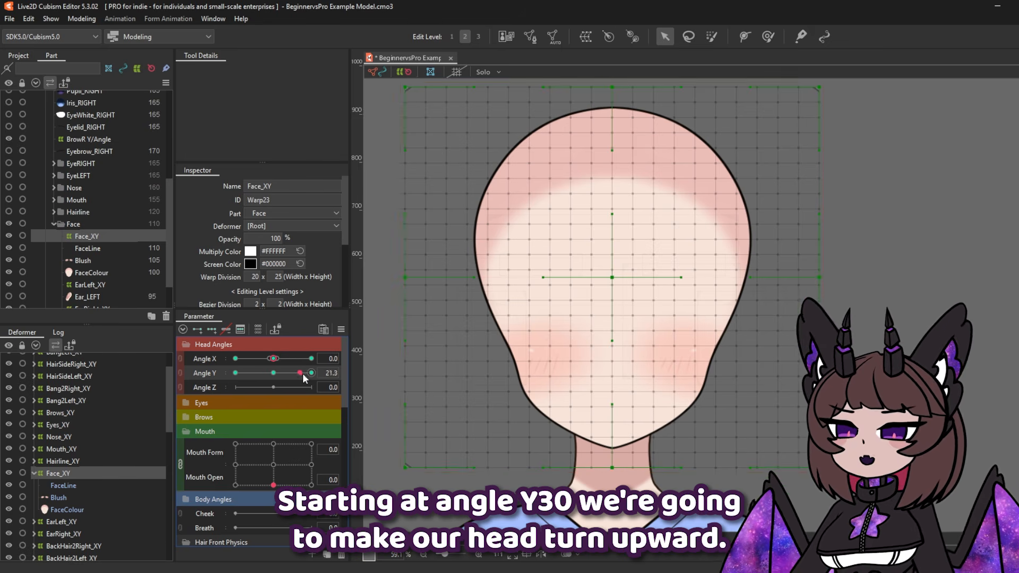
click(359, 372)
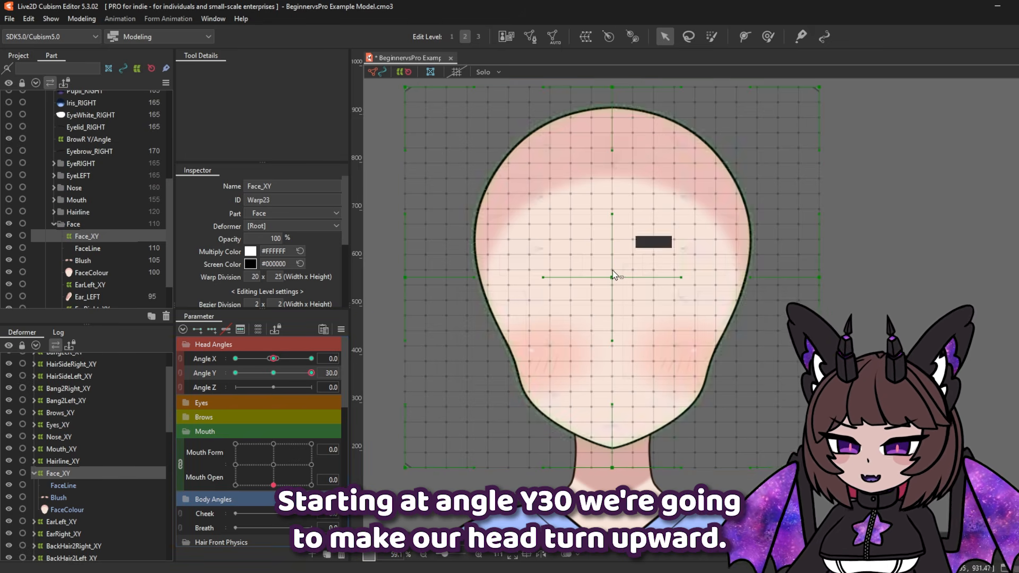
drag(612, 278, 613, 237)
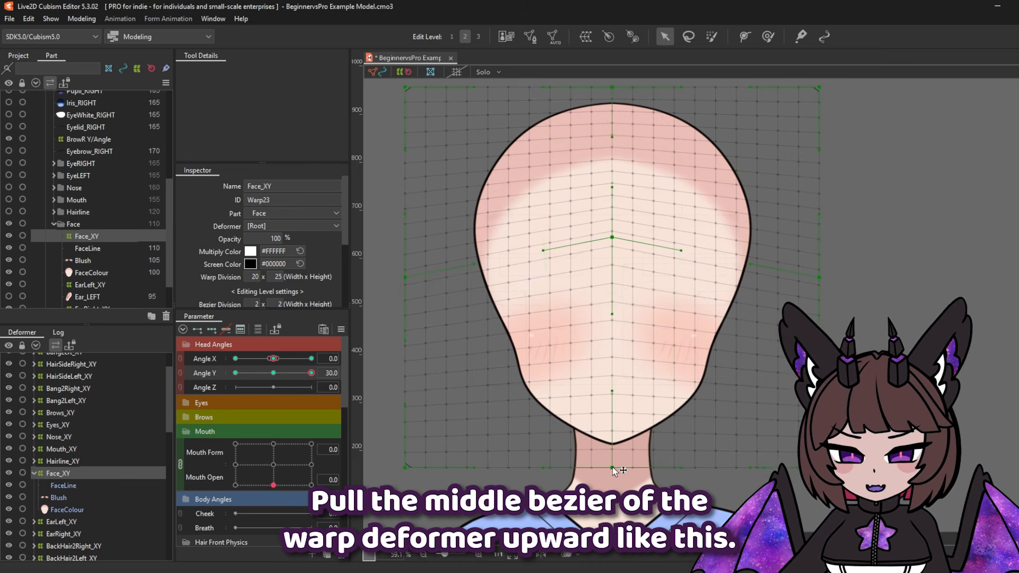
drag(612, 468, 610, 428)
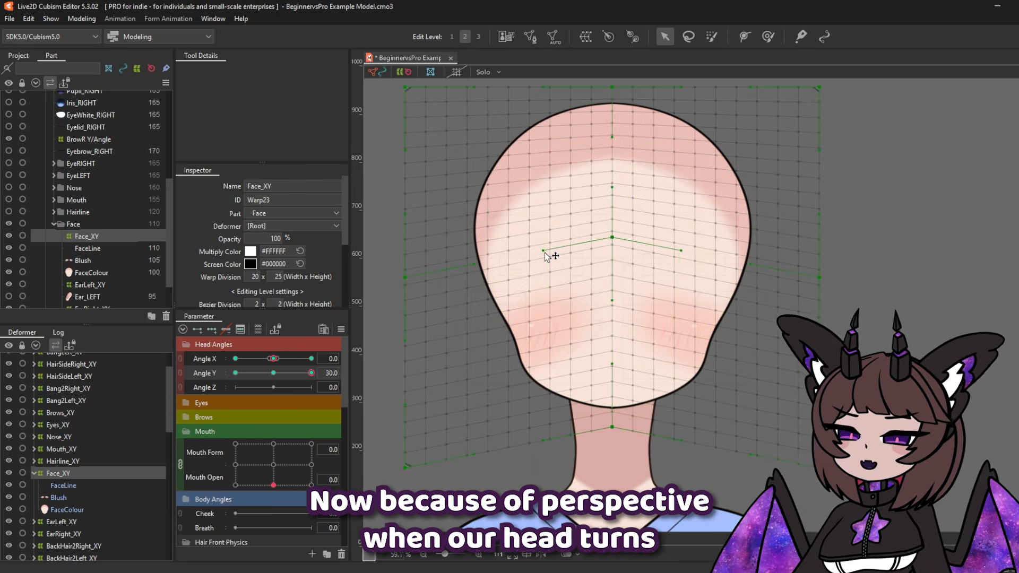
Raise the side handles of Face_XY's centre and lower middle bezier points to round the upward curves
drag(544, 251, 545, 244)
drag(680, 251, 681, 246)
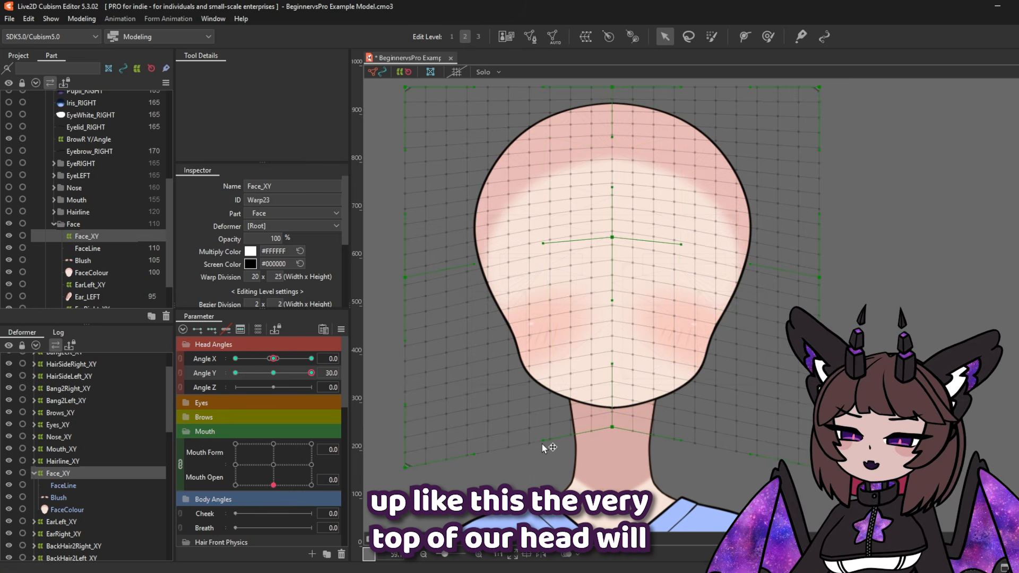
drag(543, 441, 542, 431)
drag(682, 441, 682, 437)
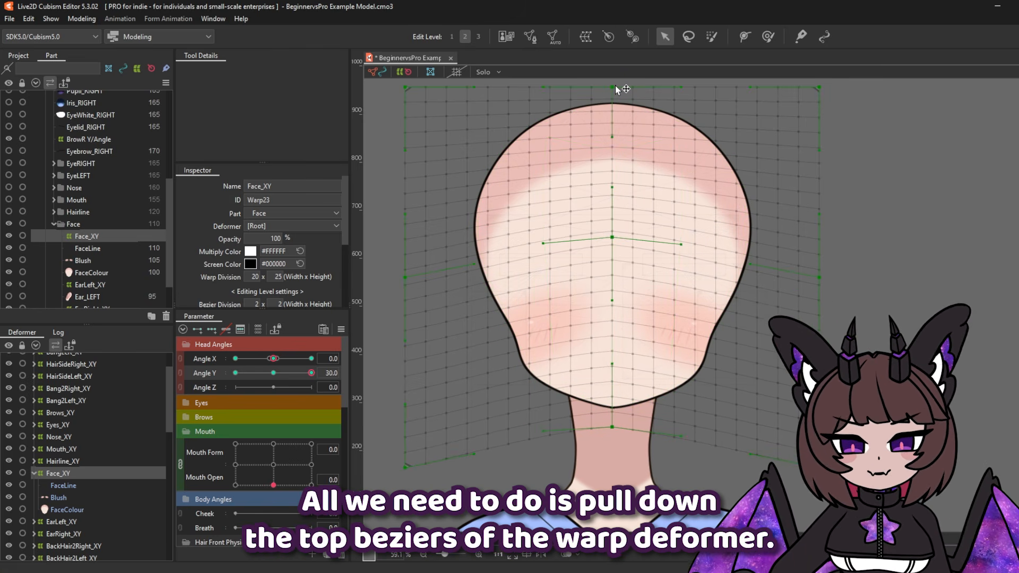
Lower the top middle and both top corner bezier points of Face_XY evenly at Angle Y 30 to shorten the head's crown
drag(614, 87, 613, 103)
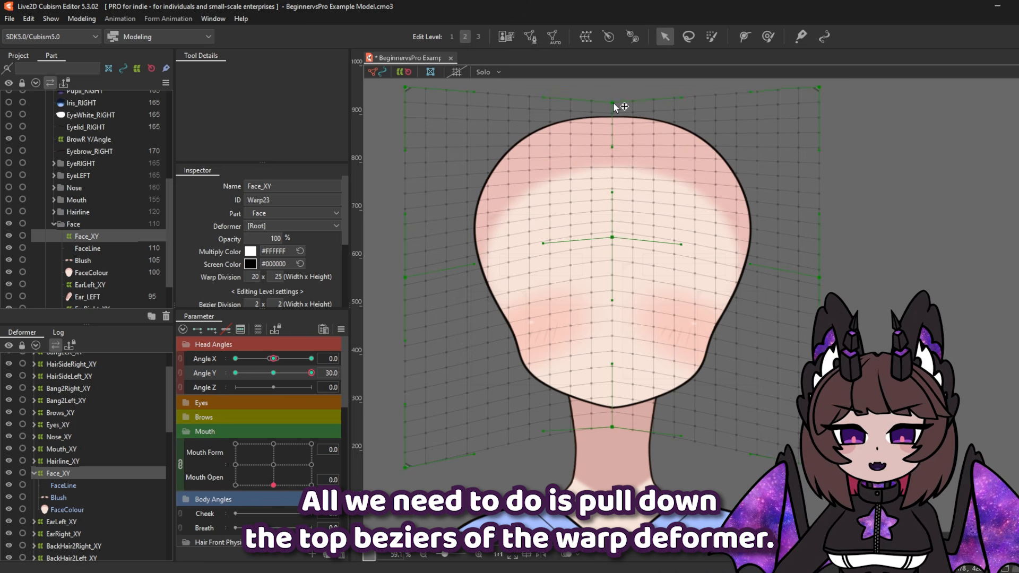
drag(406, 88, 408, 103)
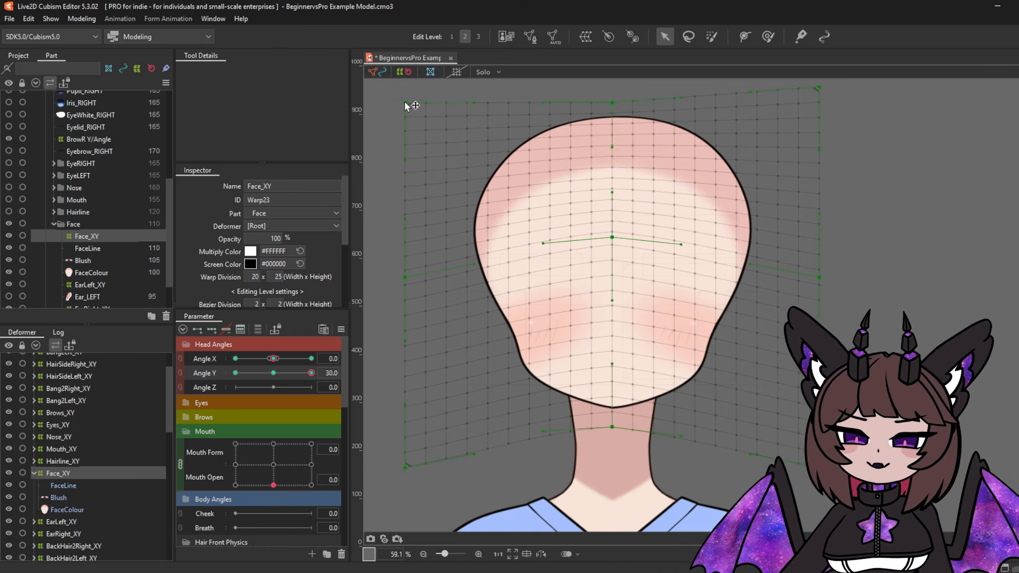
drag(820, 88, 824, 104)
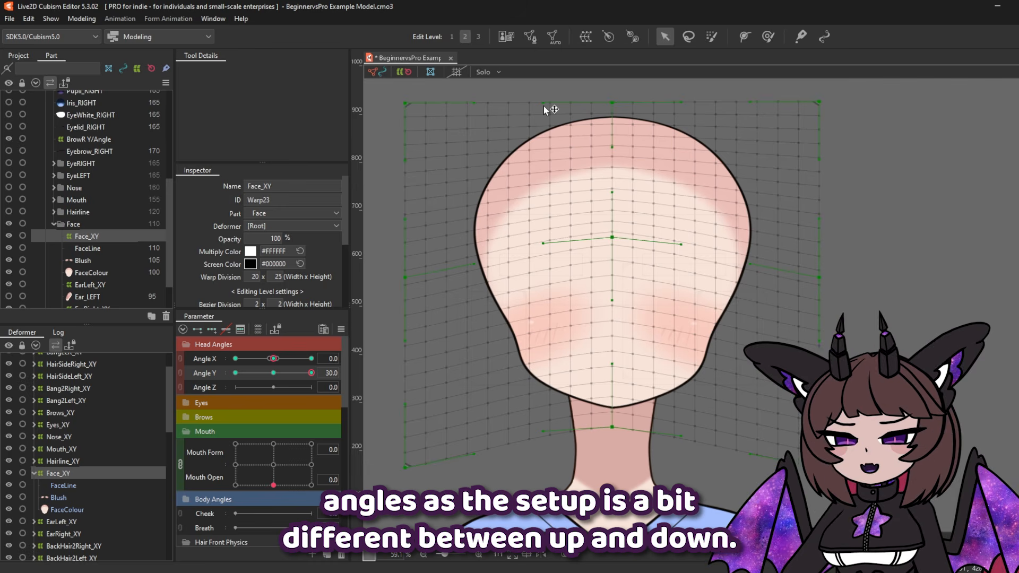
mouse_move(310, 377)
mouse_down()
mouse_move(271, 379)
mouse_move(328, 381)
mouse_up()
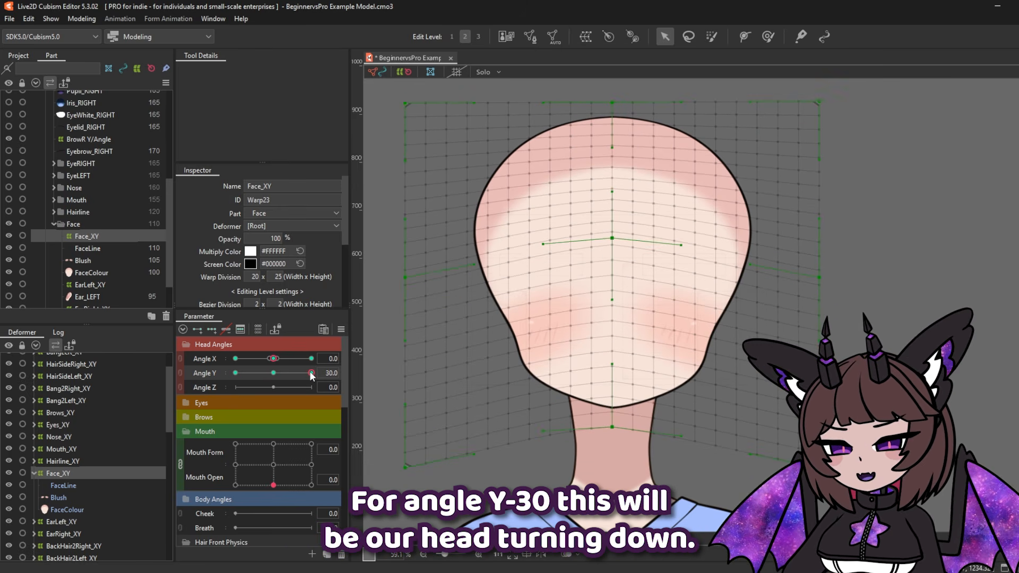
At Angle Y -30, pull Face_XY's centre bezier point down, smooth its side handles and lower the chin slightly with the lower middle point
drag(311, 375, 263, 377)
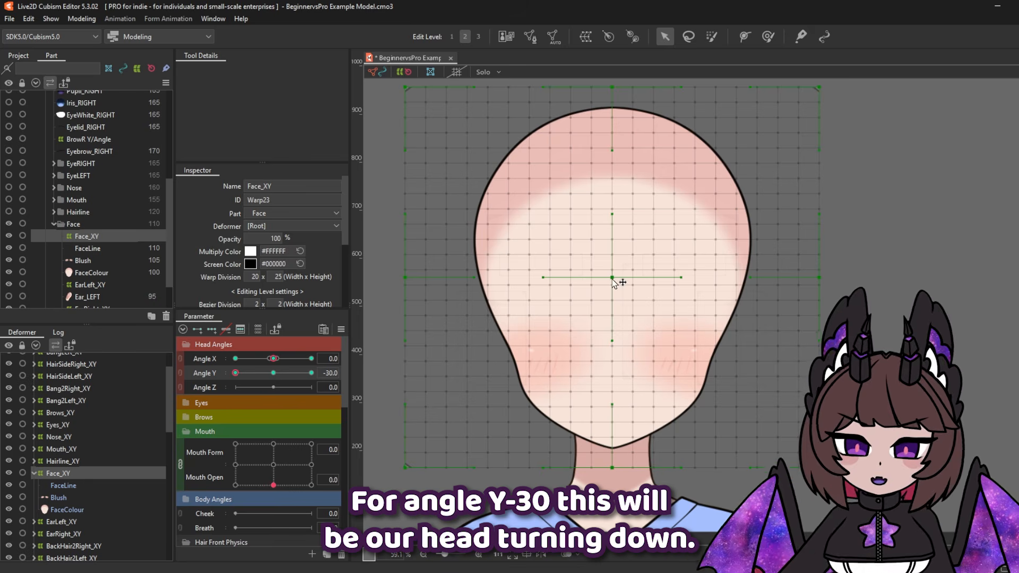
drag(613, 280, 614, 331)
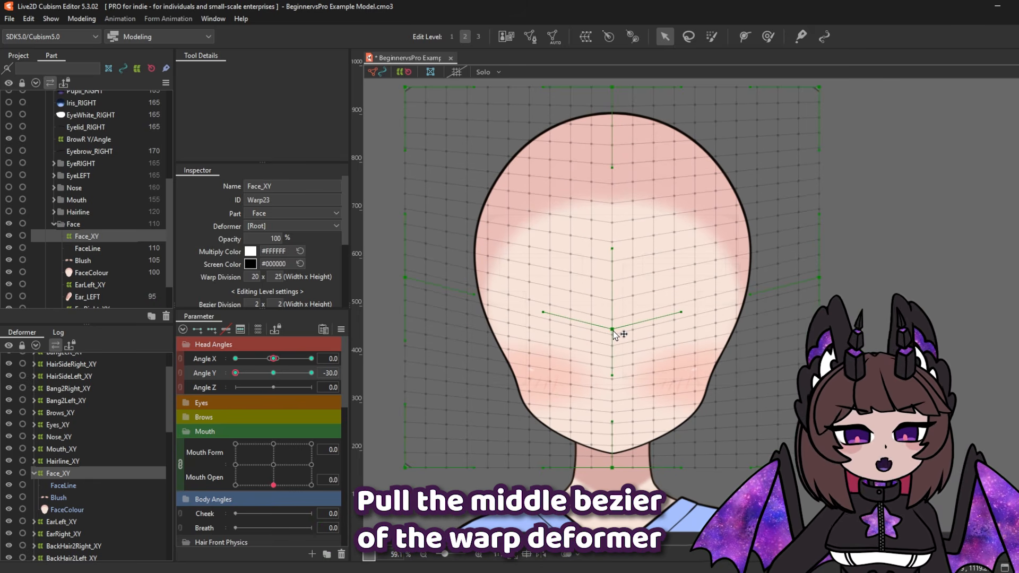
drag(543, 312, 546, 327)
drag(681, 312, 680, 326)
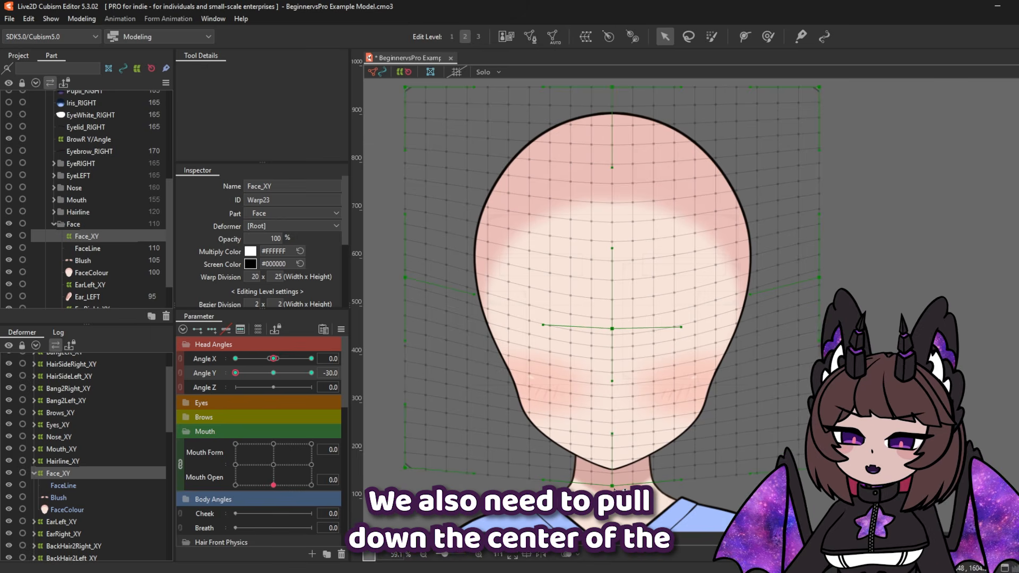
drag(614, 488, 615, 486)
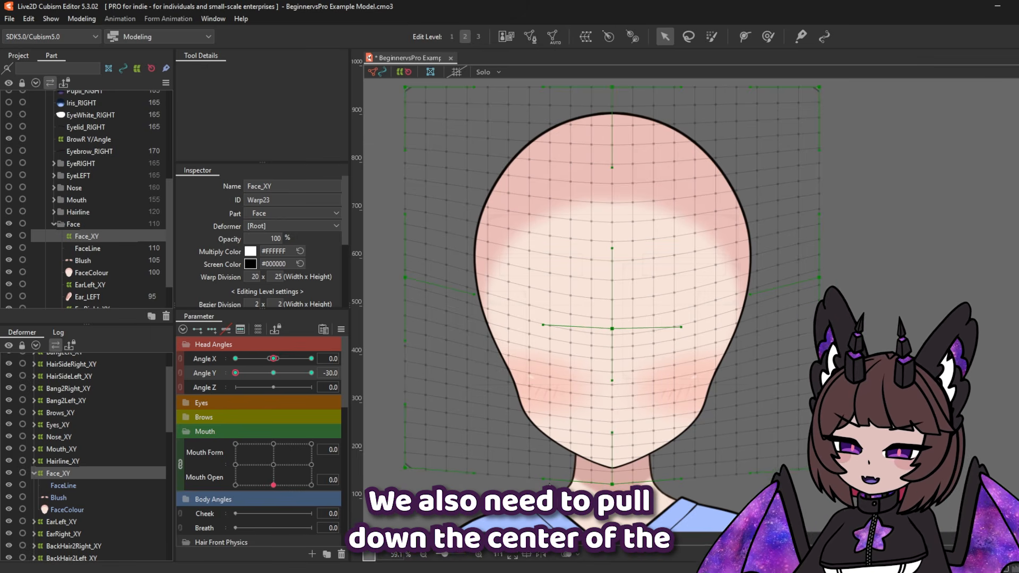
drag(236, 374, 197, 393)
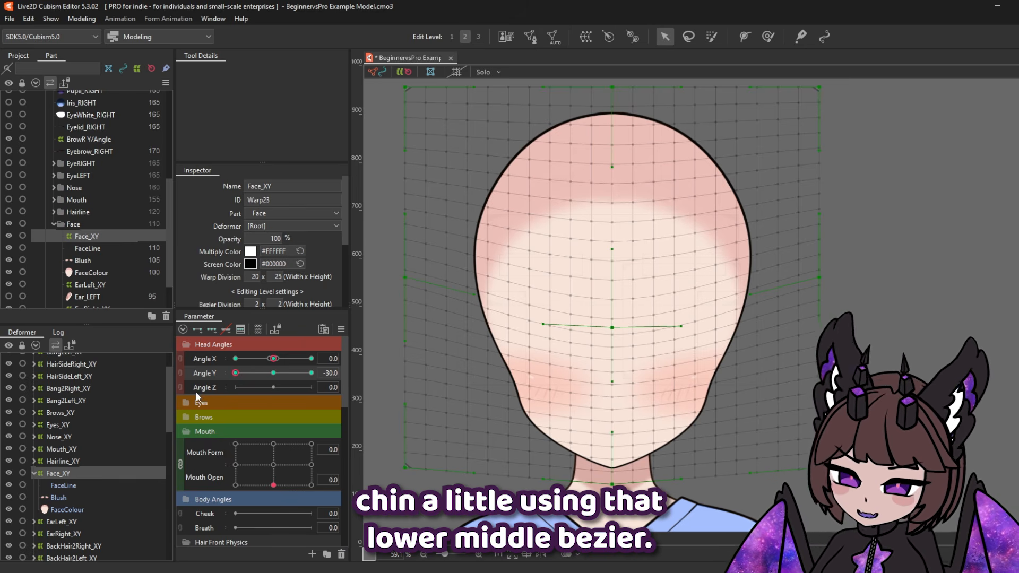
Lower the top of Face_XY at Angle Y -30, the middle more than the corners, and scrub Angle Y to test the nod
drag(612, 89, 613, 127)
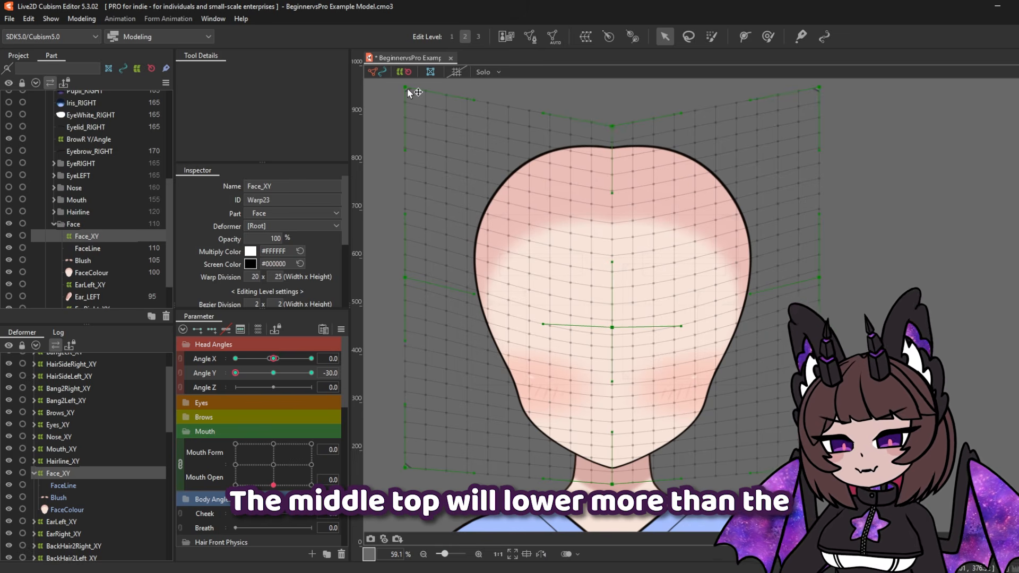
drag(409, 92, 410, 101)
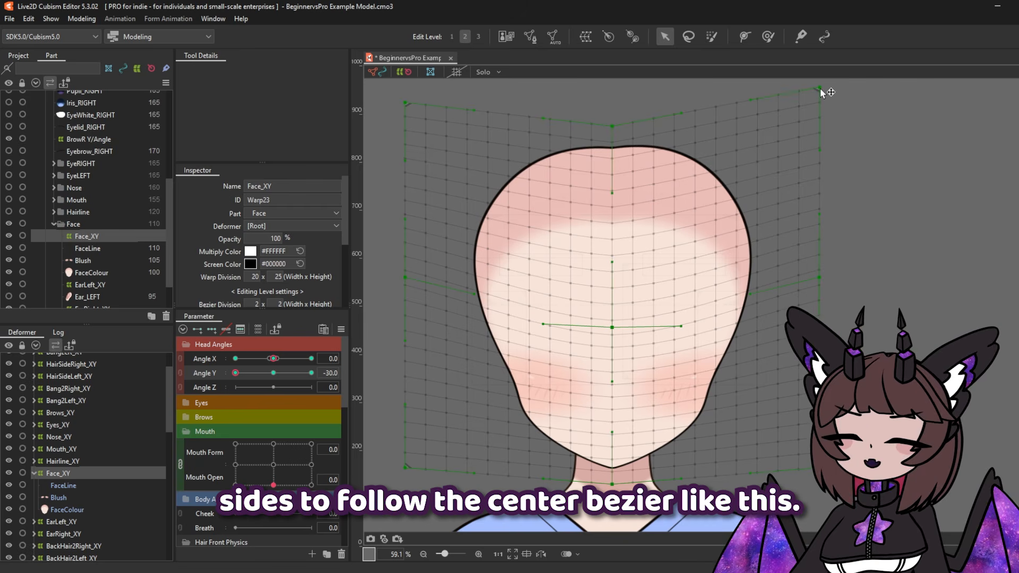
drag(821, 93, 822, 106)
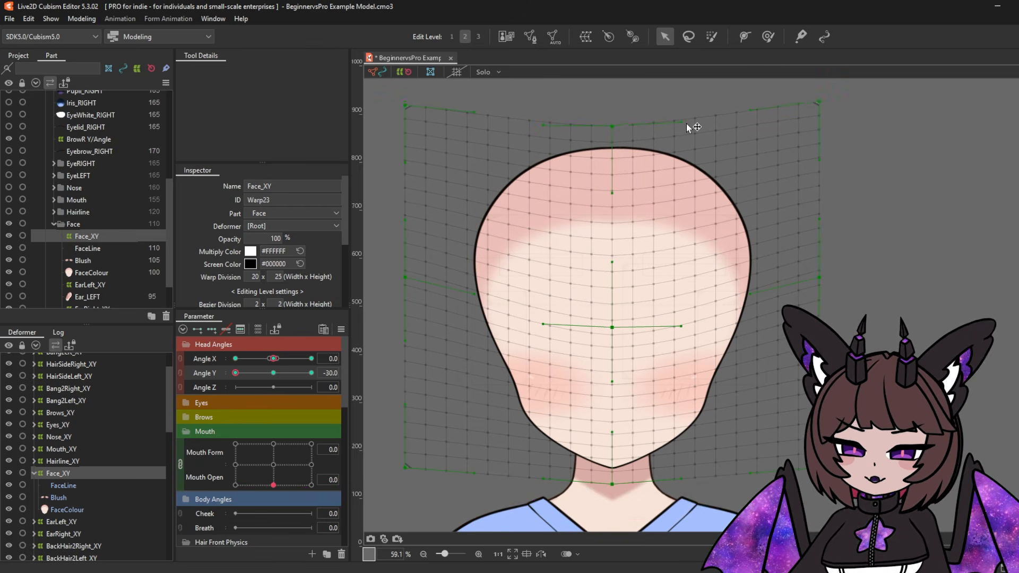
drag(615, 132, 615, 135)
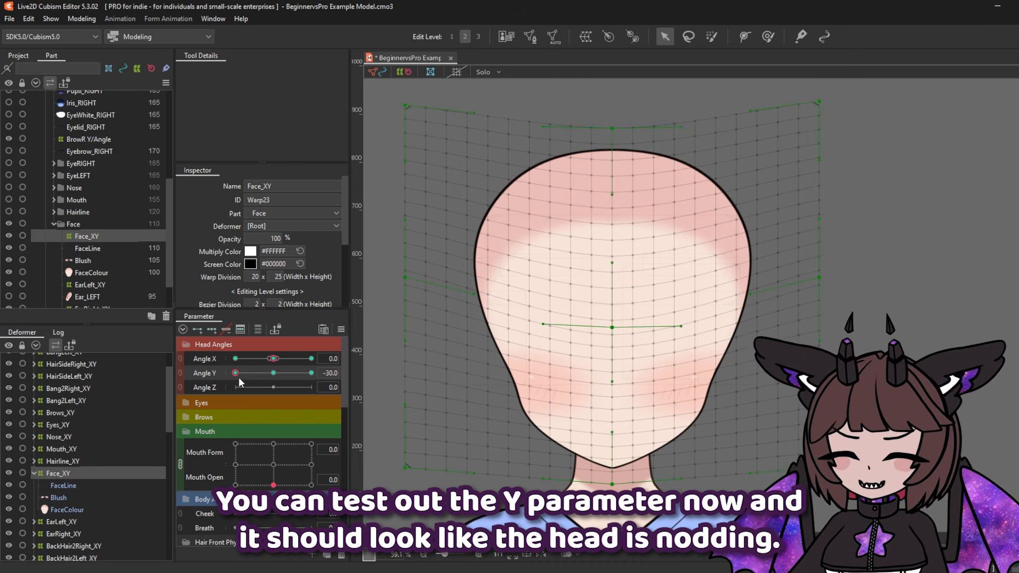
mouse_move(234, 375)
mouse_down()
mouse_move(311, 374)
mouse_move(276, 374)
mouse_move(297, 374)
mouse_up()
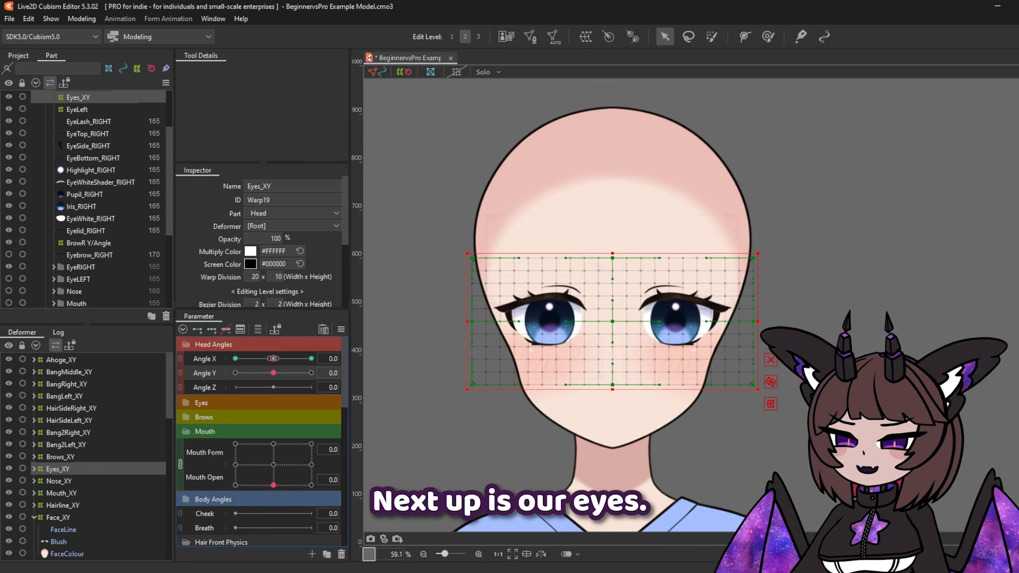
Move the whole Eyes_XY deformer upward at Angle Y 30 to follow the raised face
drag(273, 373, 329, 376)
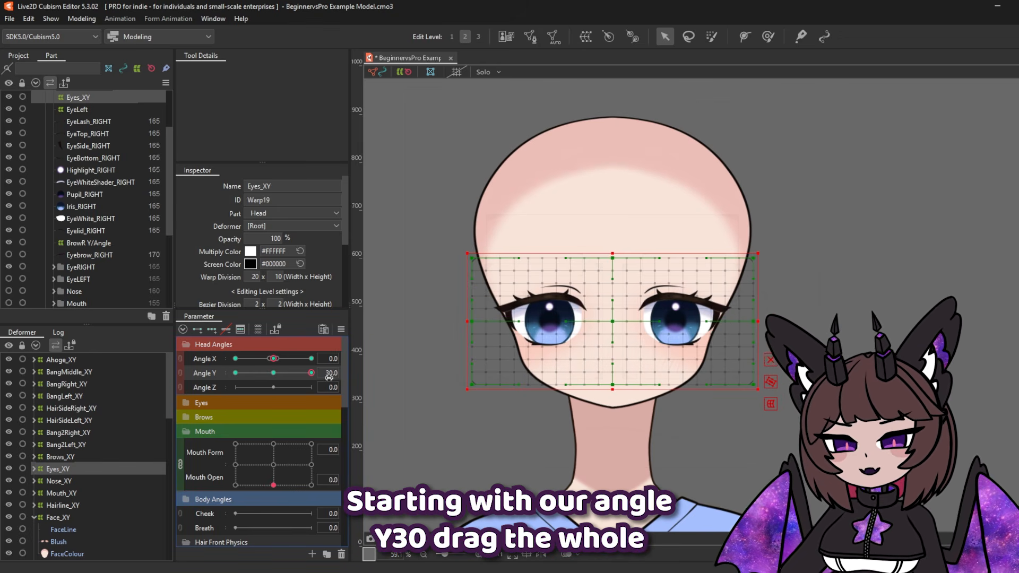
drag(615, 324, 617, 294)
drag(302, 381, 343, 385)
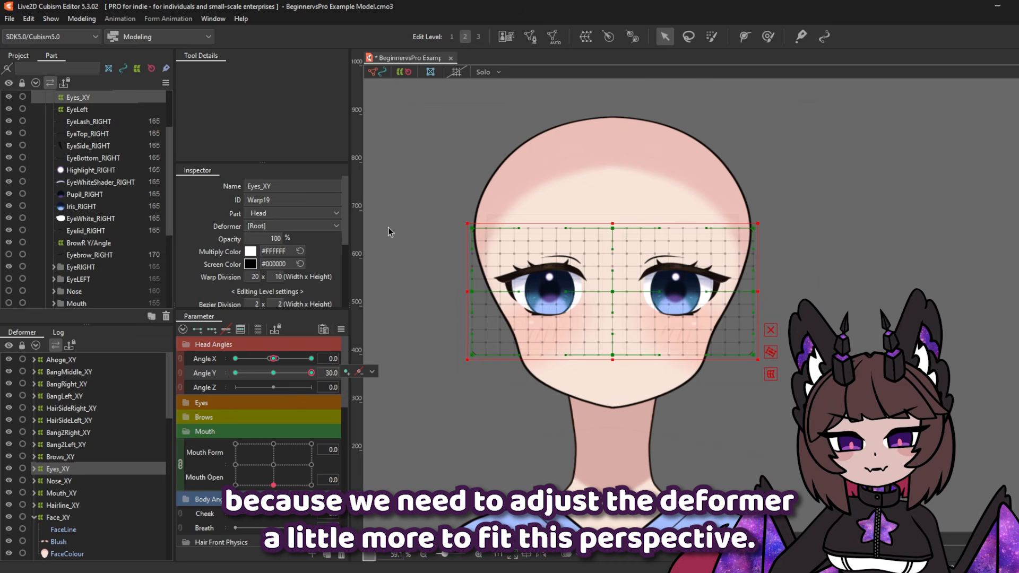
Pull the centre and lower middle bezier points of Eyes_XY upward at Angle Y 30 and smooth the handles into a curve
click(613, 292)
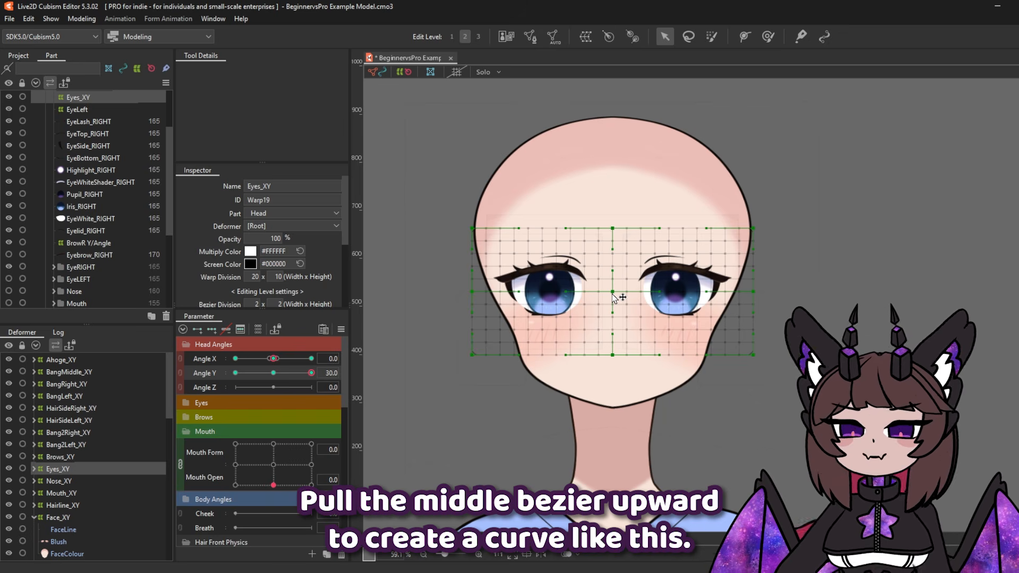
drag(613, 292, 612, 277)
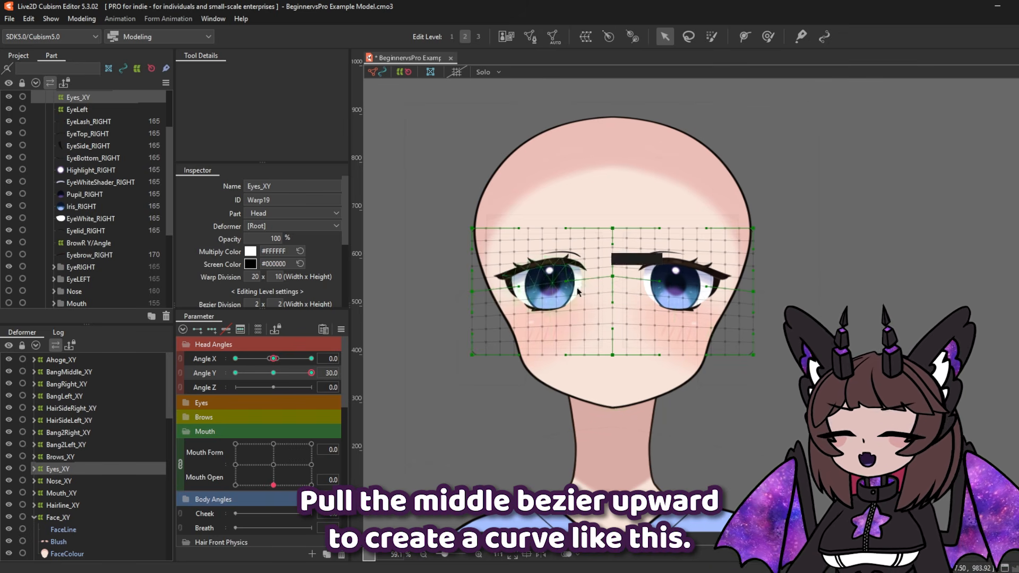
drag(613, 354, 612, 337)
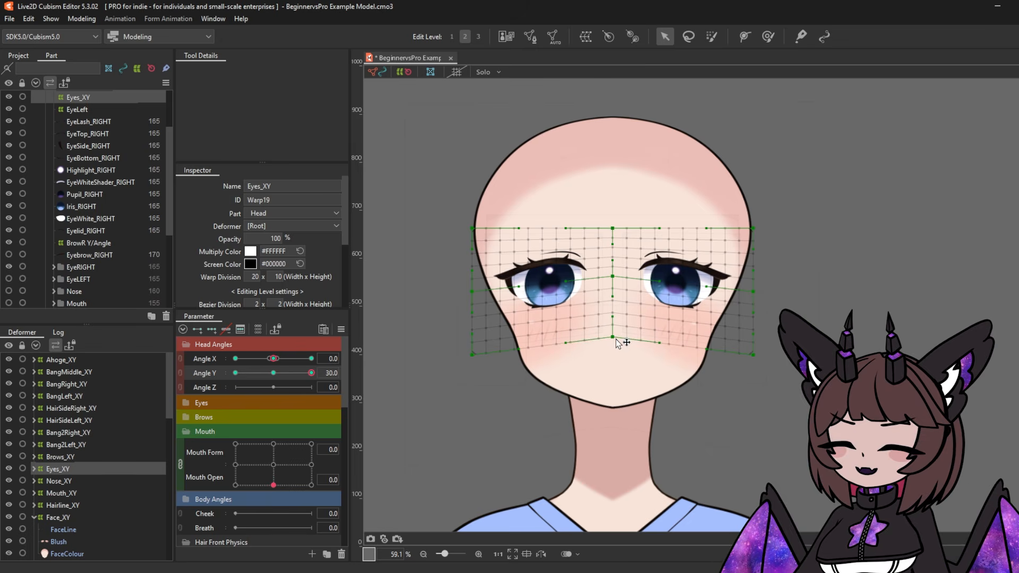
drag(566, 280, 566, 276)
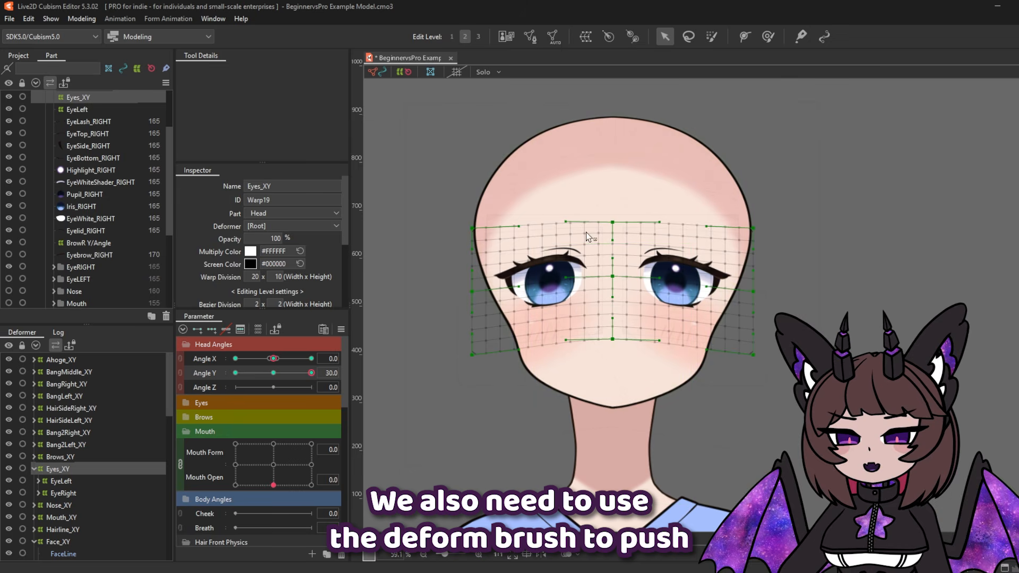
Push the inner parts of both eyes upward with the Deform Brush on Eyes_XY at Angle Y 30, and scrub Angle Y to check
click(764, 41)
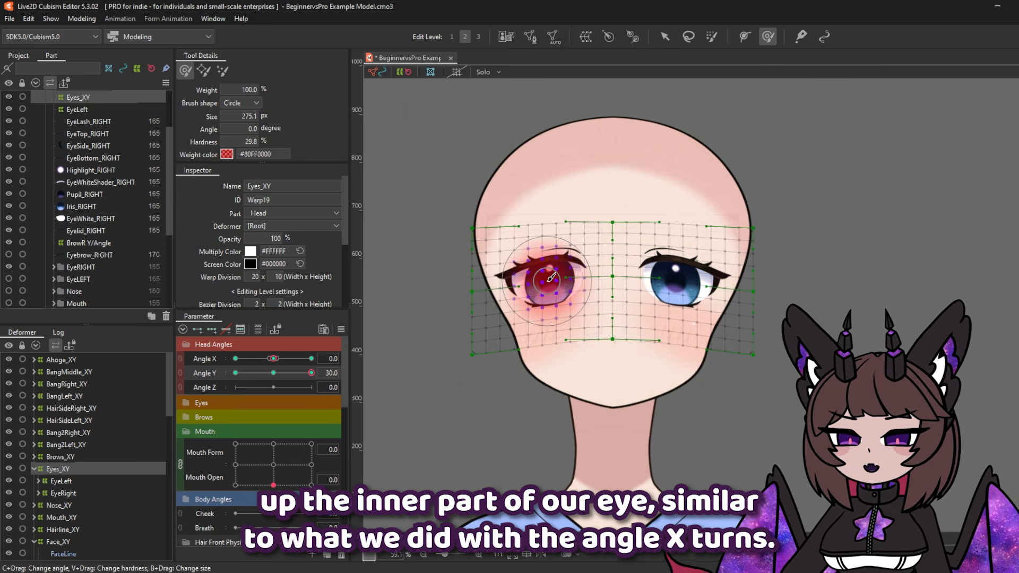
mouse_move(549, 279)
mouse_down()
mouse_move(542, 312)
mouse_move(550, 286)
mouse_up()
key(ctrl+z)
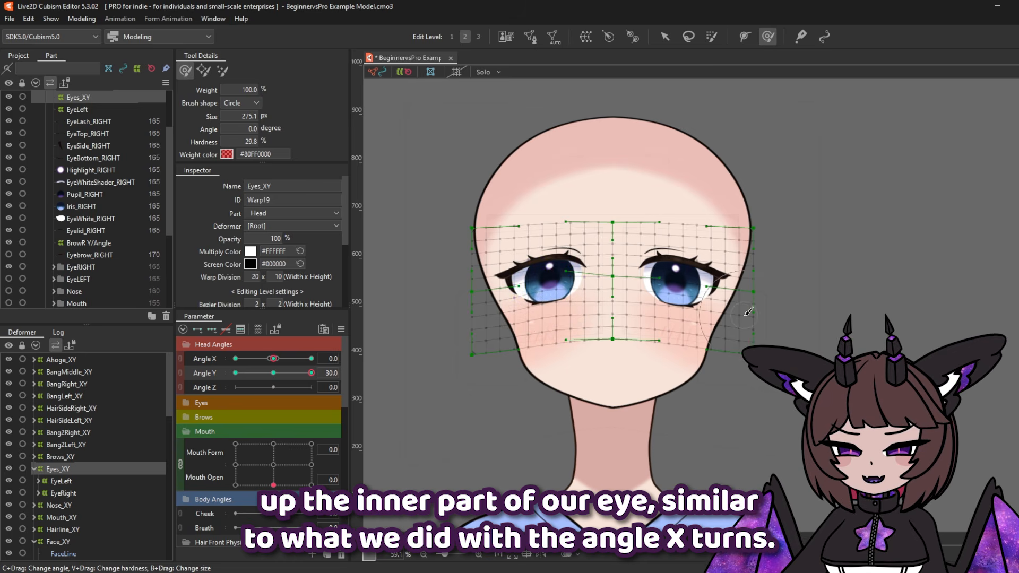
drag(678, 287, 679, 281)
mouse_move(311, 373)
mouse_down()
mouse_move(277, 380)
mouse_move(291, 380)
mouse_up()
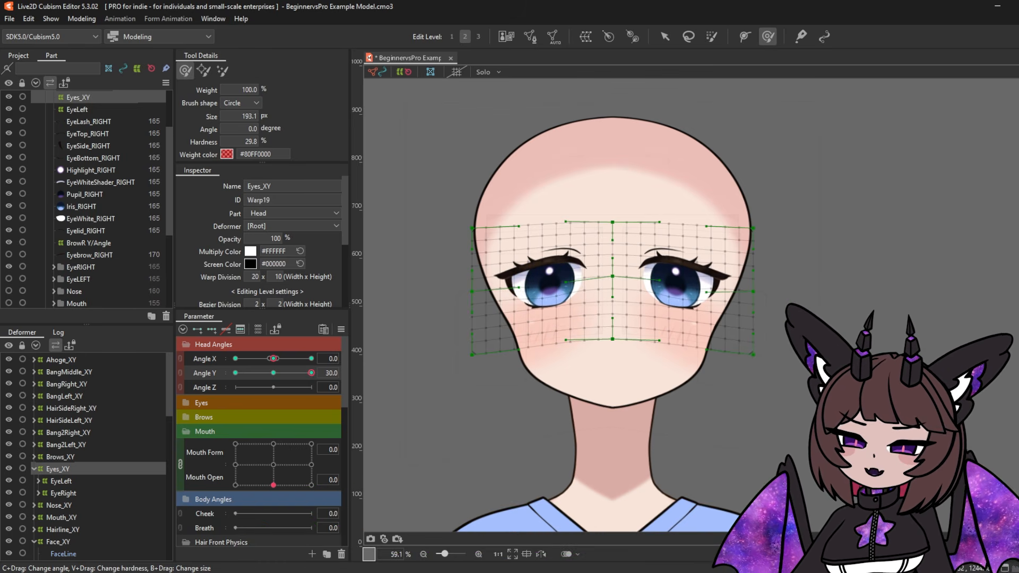
Mirror the Eyes_XY motion vertically from Angle Y 30 to -30 with Motion Mirroring, and scrub Angle Y to test it
click(340, 330)
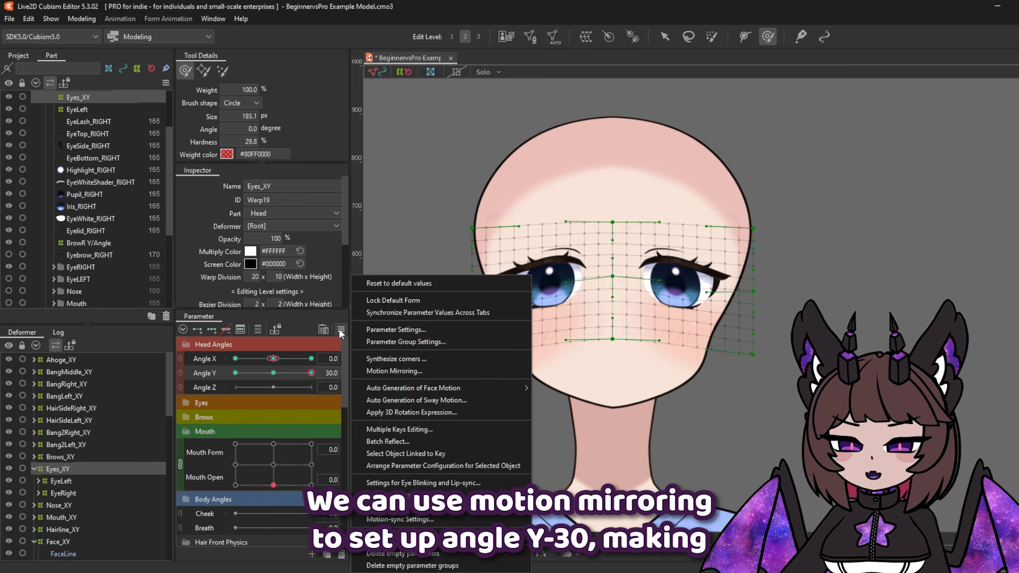
click(393, 368)
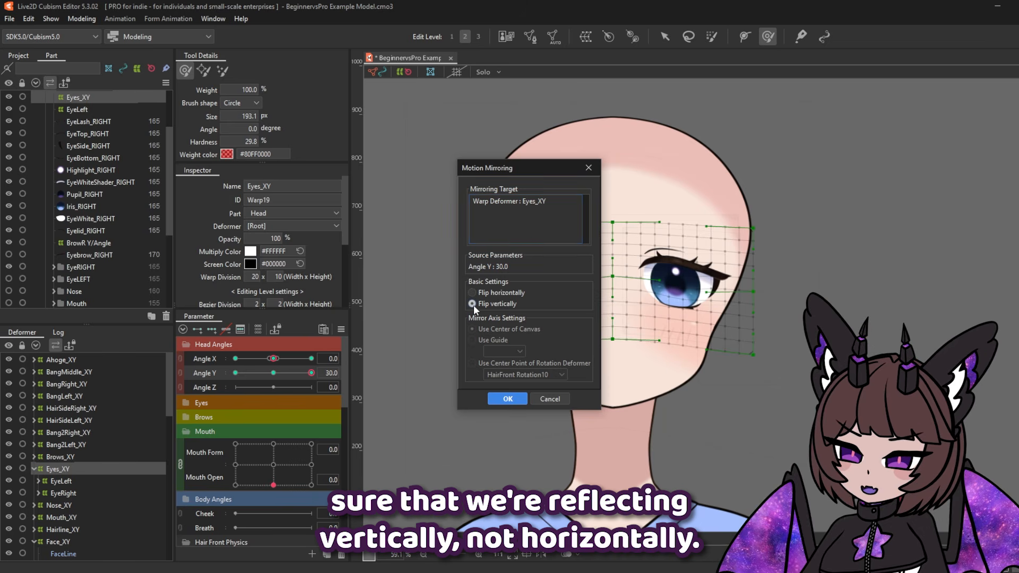
click(507, 399)
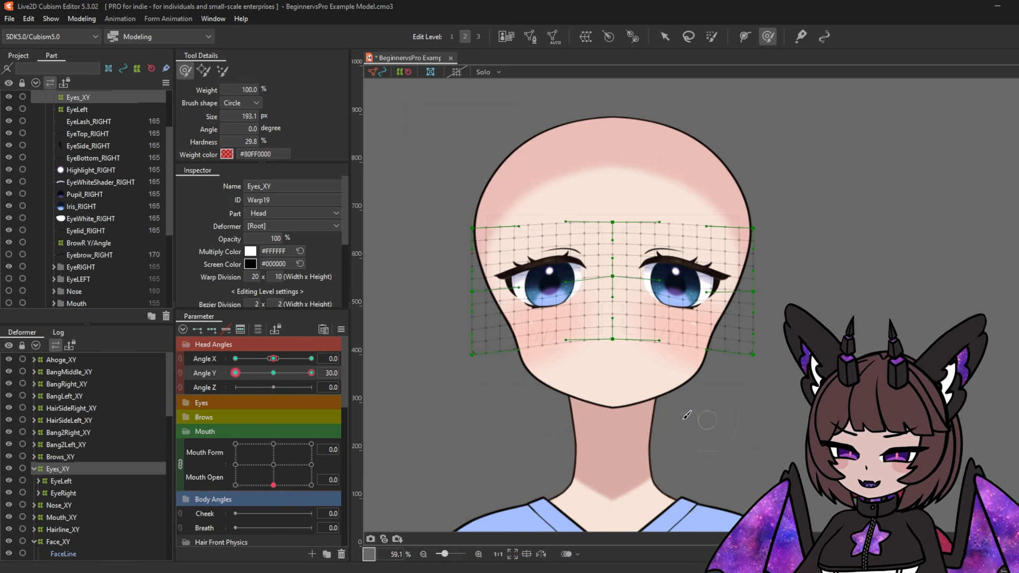
drag(314, 375, 342, 418)
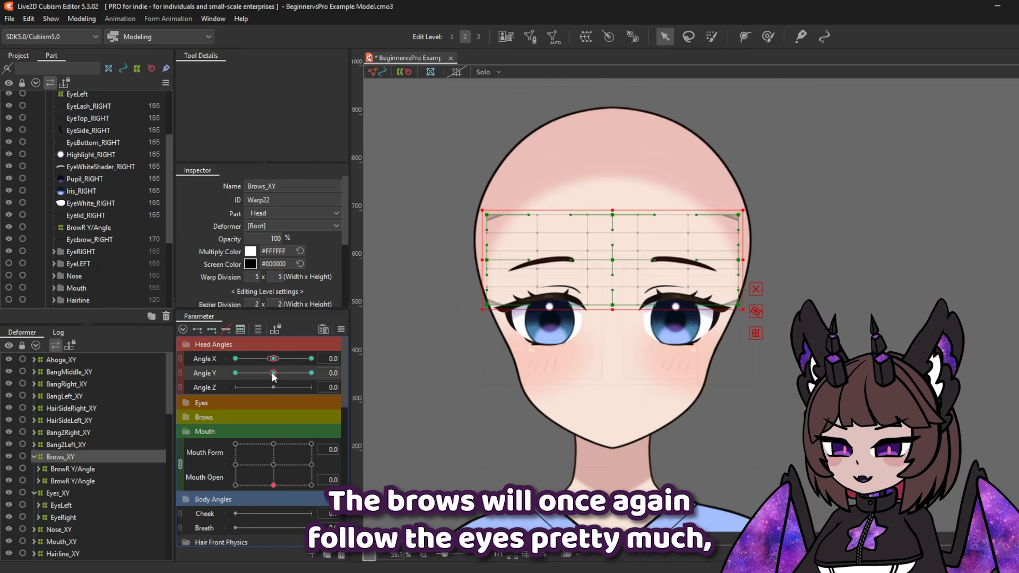
Raise Brows_XY at Angle Y 30 to follow the eyes and curve its centre, lower middle and upper middle bezier points upward
drag(274, 376, 311, 373)
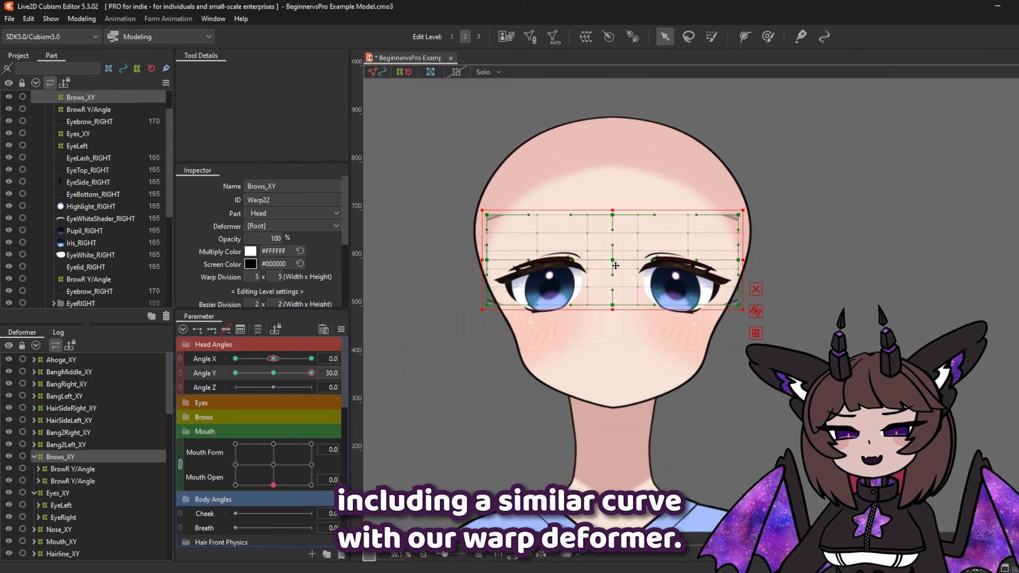
drag(612, 264, 613, 223)
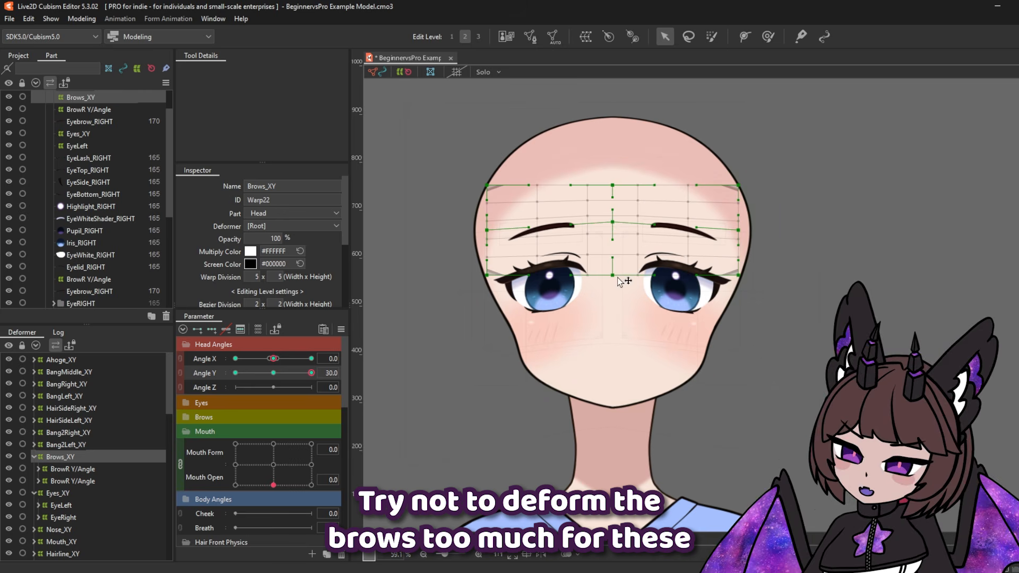
drag(614, 276, 614, 265)
drag(613, 185, 613, 181)
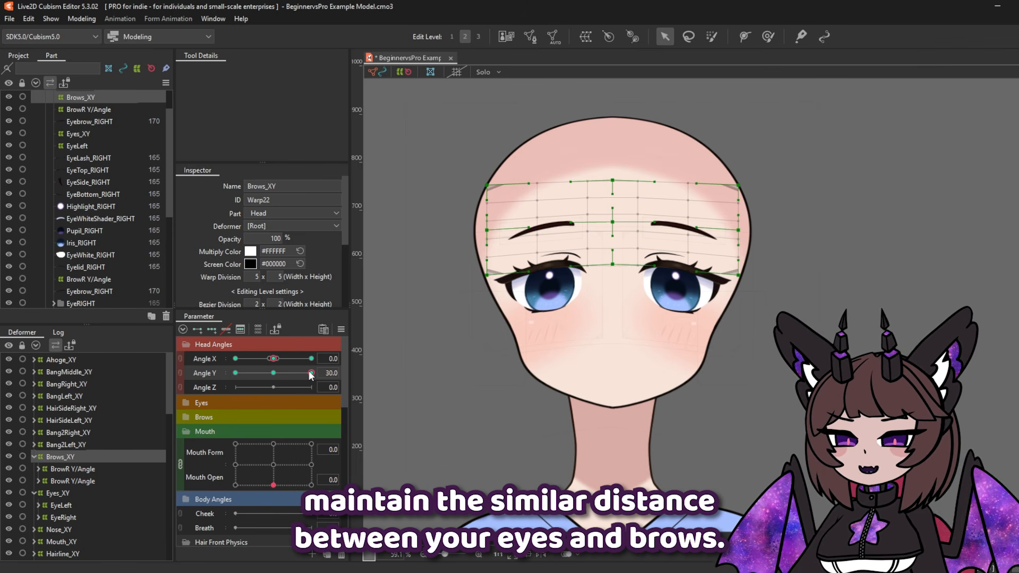
drag(311, 373, 279, 378)
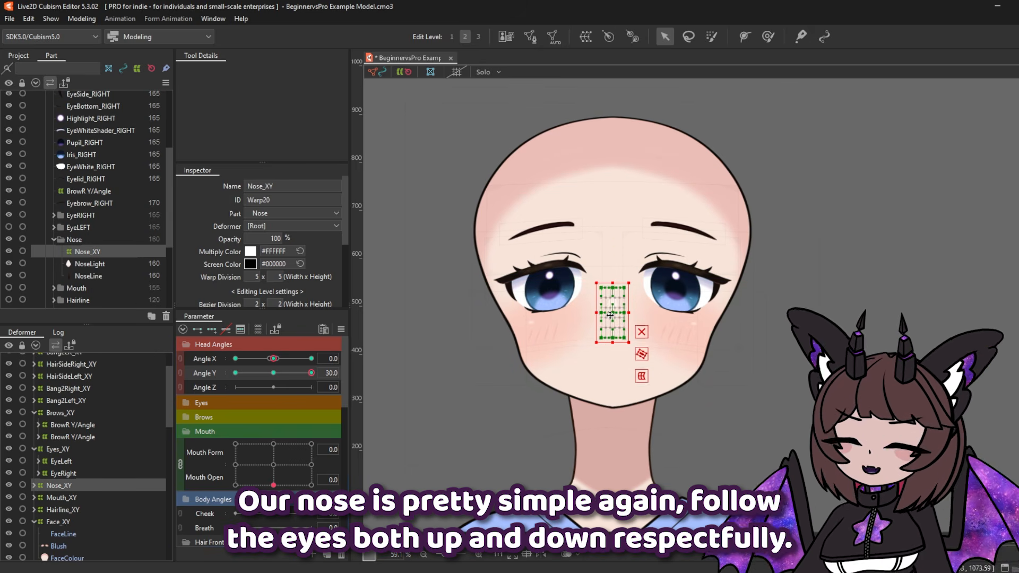
Raise Nose_XY at Angle Y 30 to follow the eyes, pull its centre bezier point up slightly and scrub Angle Y
drag(610, 315, 609, 315)
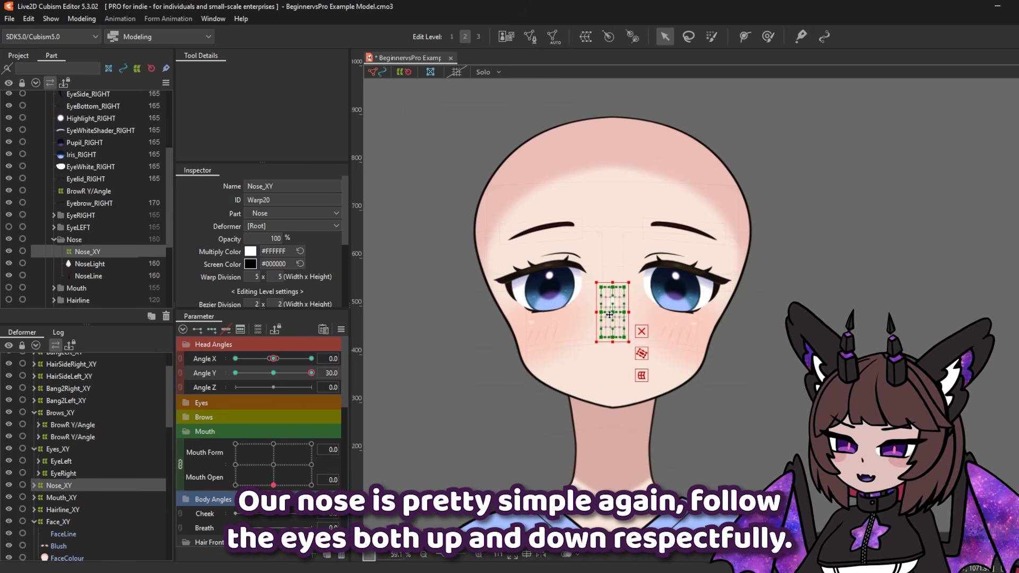
mouse_move(314, 373)
mouse_down()
mouse_move(235, 373)
mouse_move(326, 389)
mouse_up()
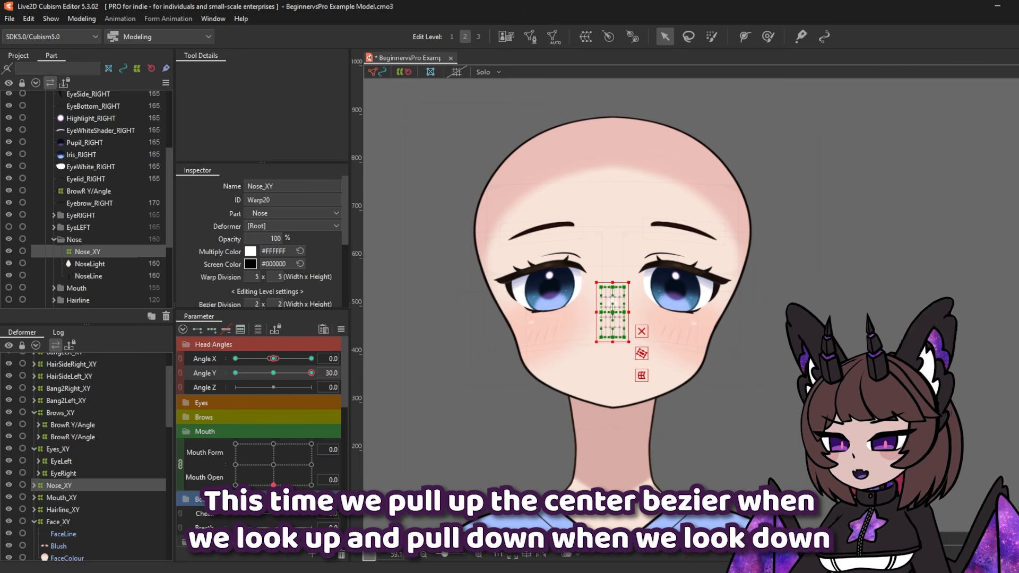
click(612, 314)
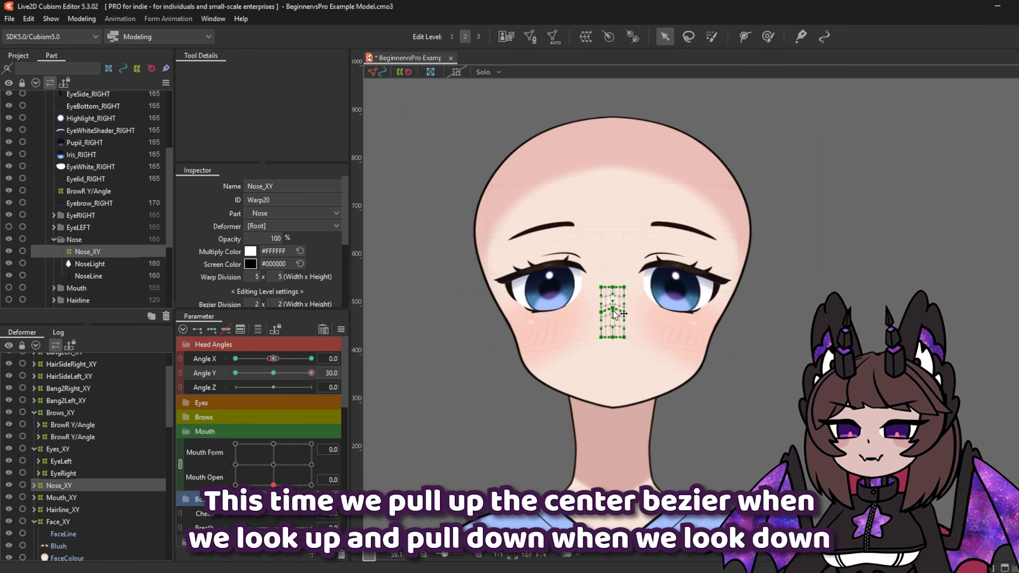
drag(612, 311, 613, 307)
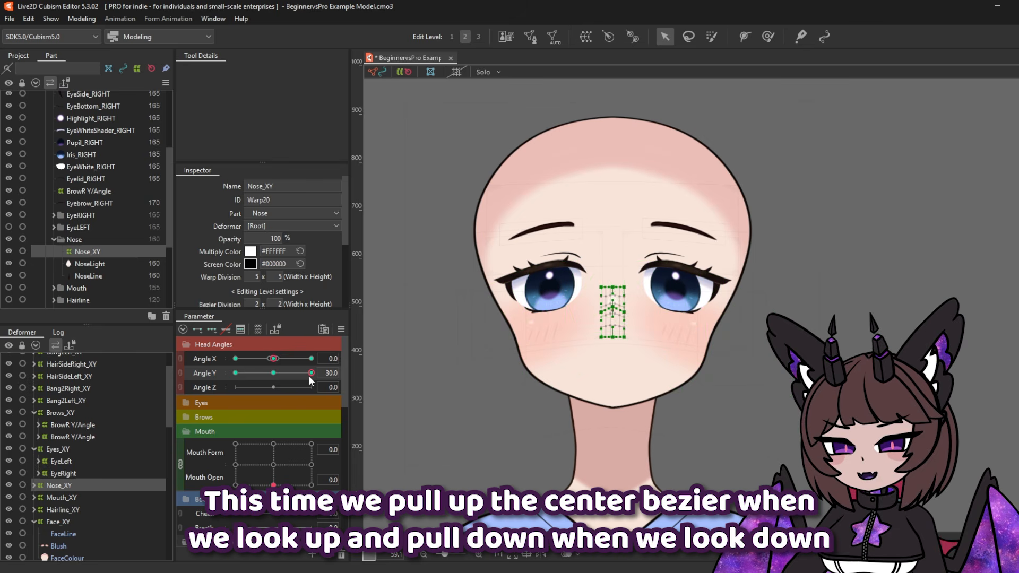
drag(311, 372, 259, 384)
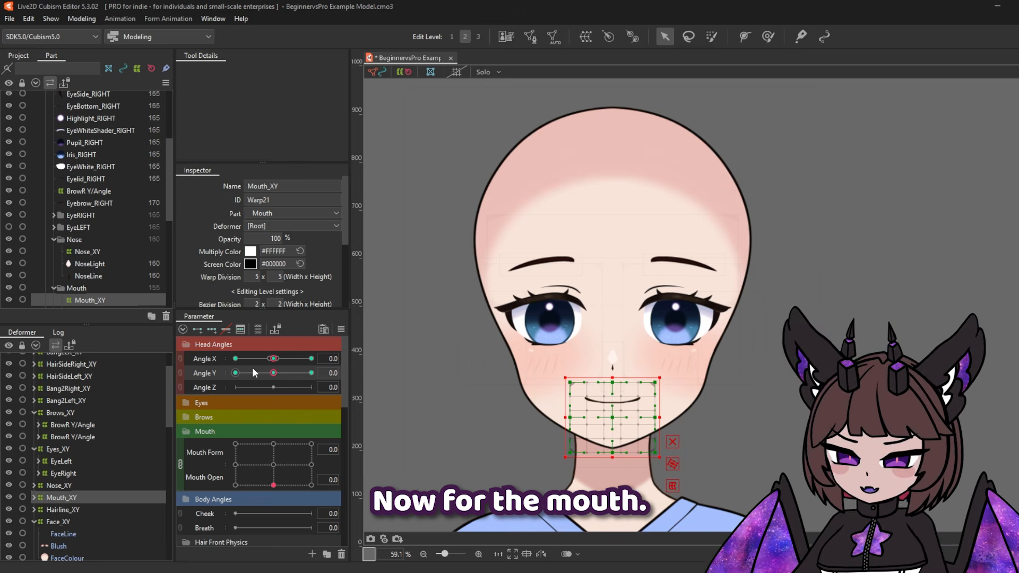
Move Mouth_XY up with the raised face at Angle Y 30, unlink Mouth Form and Mouth Open, and set Mouth Open to 1.0
drag(274, 372, 311, 373)
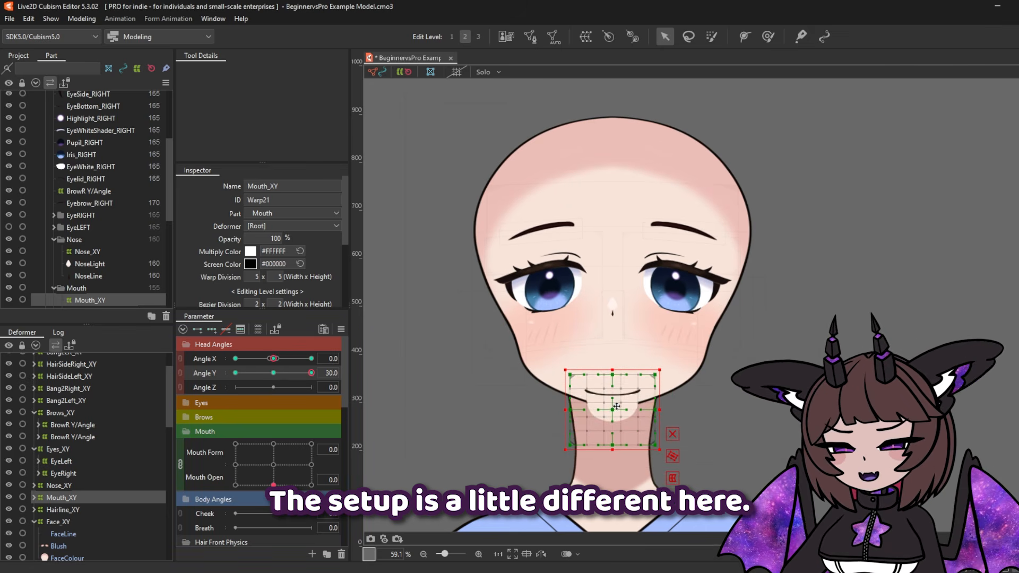
drag(616, 407, 614, 367)
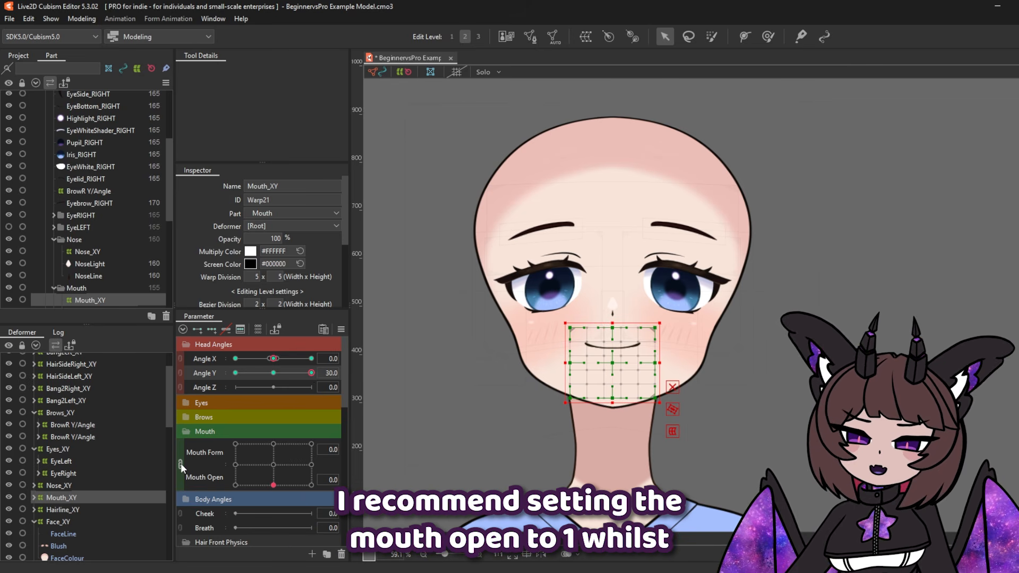
click(181, 466)
drag(273, 460, 311, 460)
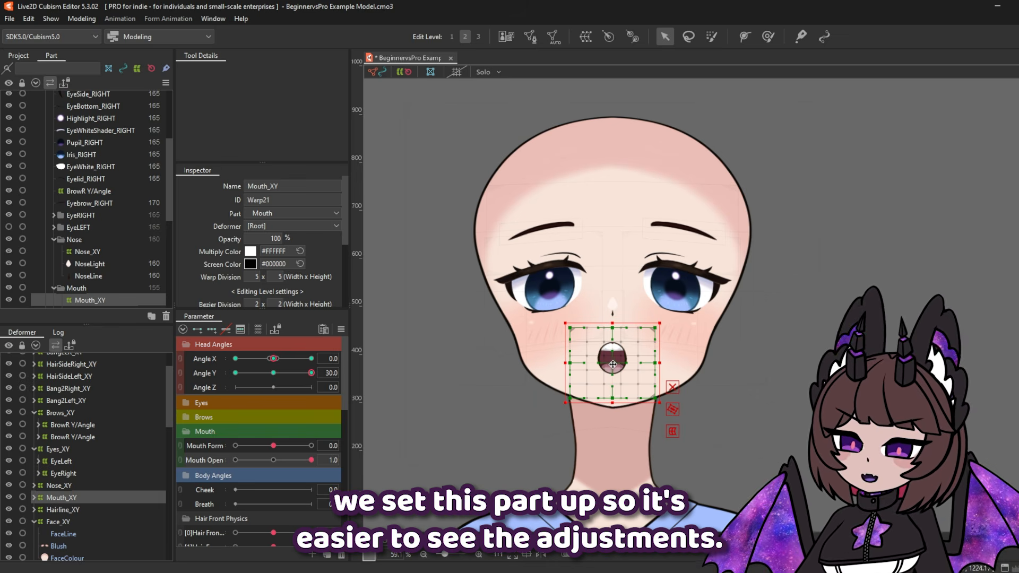
Move the whole Mouth_XY deformer down at Angle Y -30 to follow the lowered face
drag(312, 373, 223, 396)
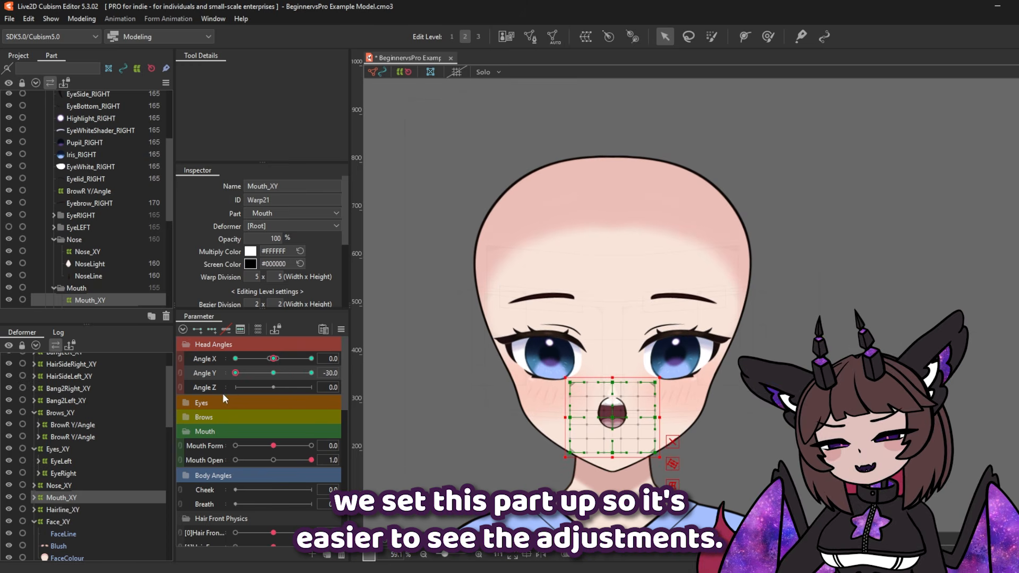
drag(624, 424, 623, 434)
drag(612, 390, 613, 405)
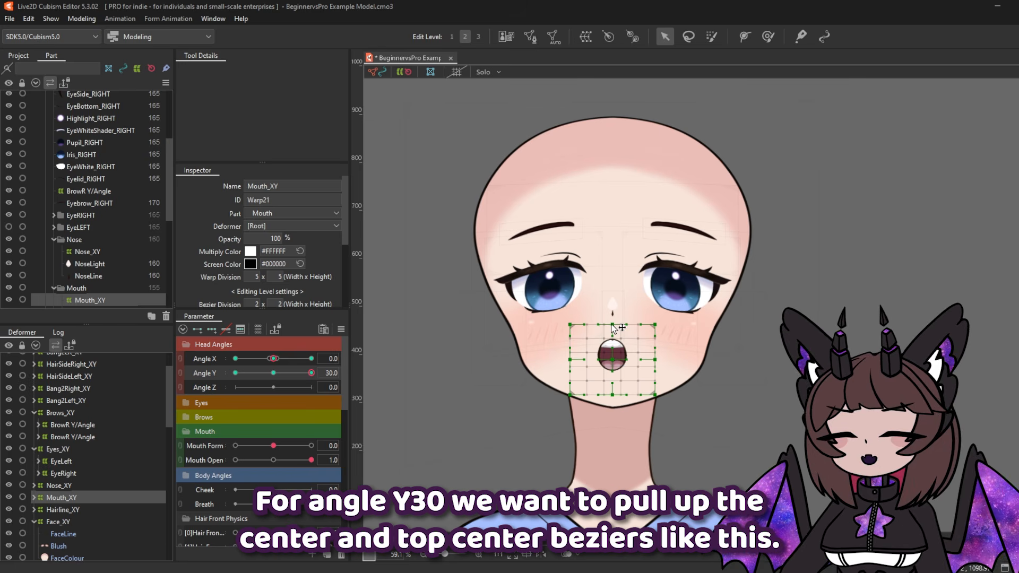
Pull the centre, upper middle and upper corner bezier points of Mouth_XY upward at Angle Y 30 to stretch the mouth
drag(614, 365, 615, 358)
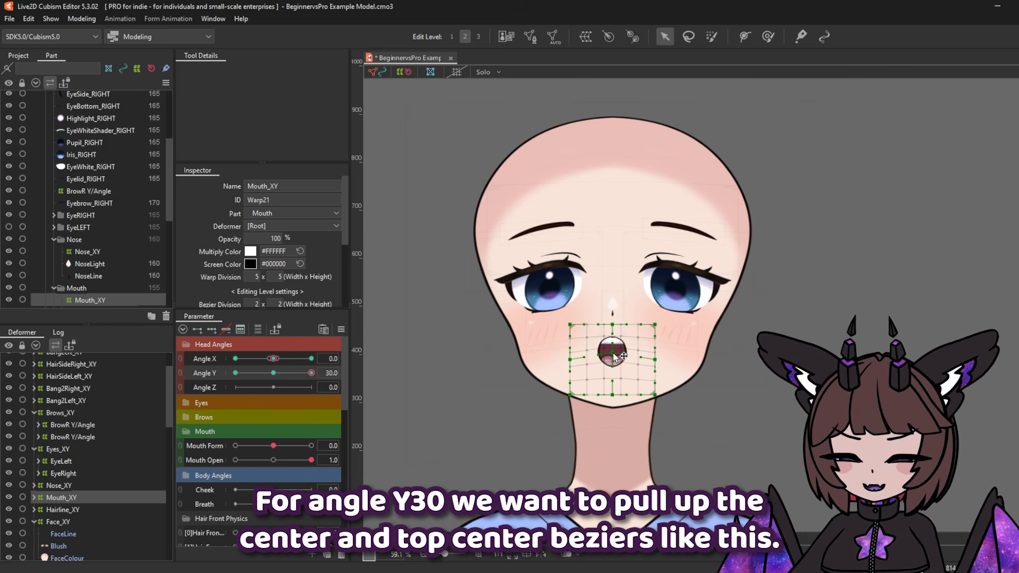
drag(613, 324, 612, 318)
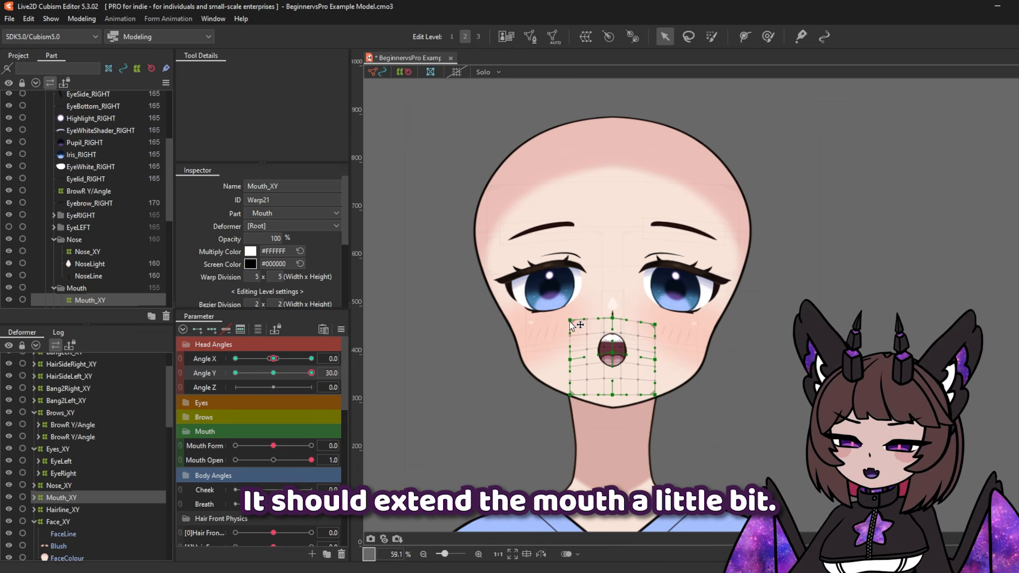
drag(656, 324, 655, 319)
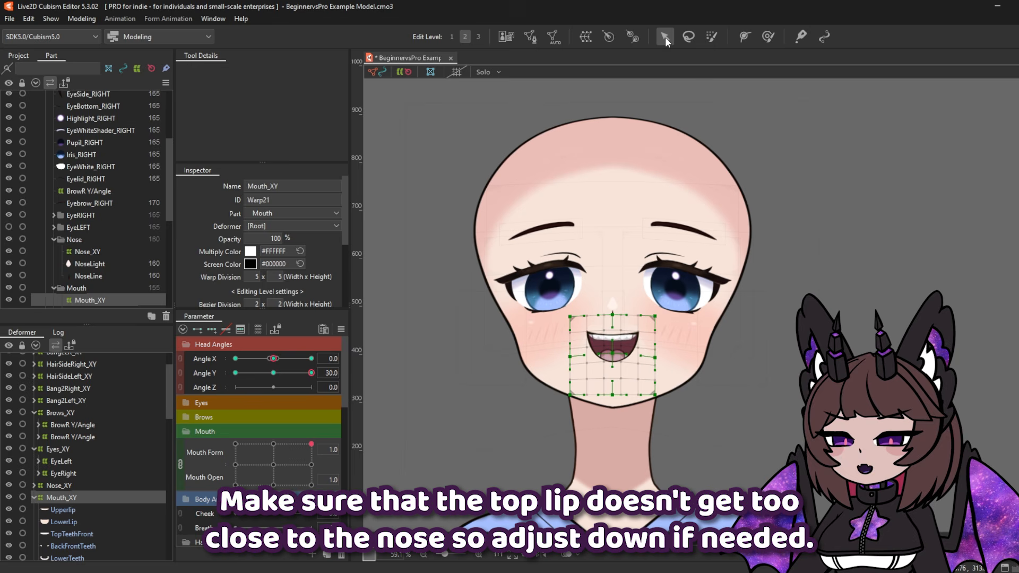
Lower Mouth_XY slightly at Angle Y 30 to keep the upper lip clear of the nose, and return Mouth Form to 0
click(618, 335)
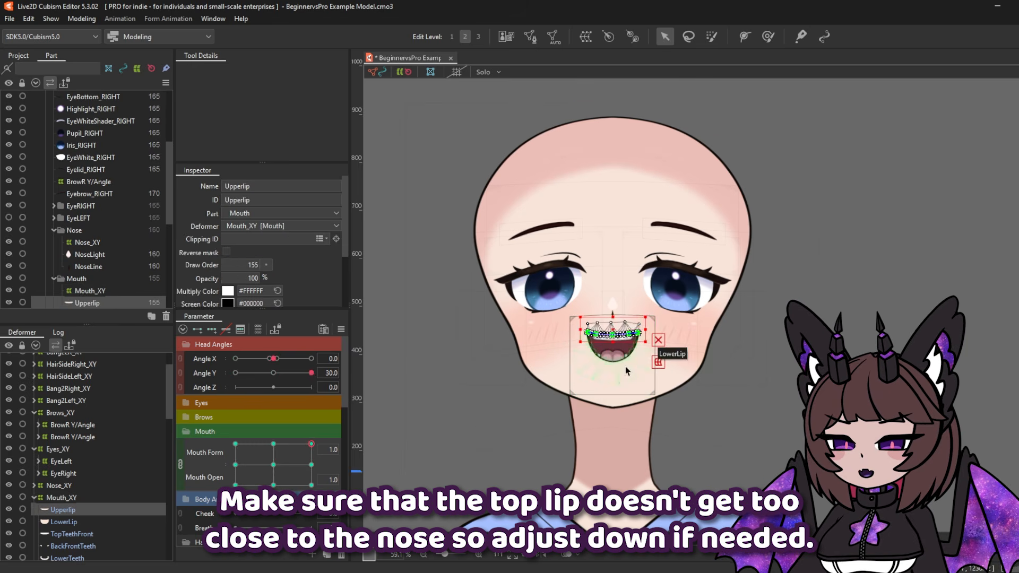
click(626, 372)
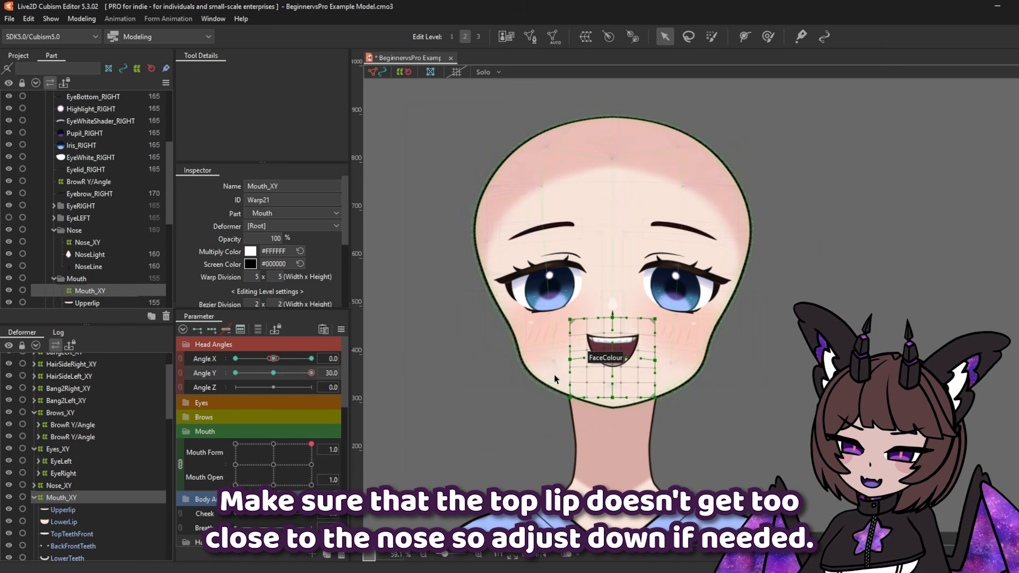
click(273, 443)
click(291, 374)
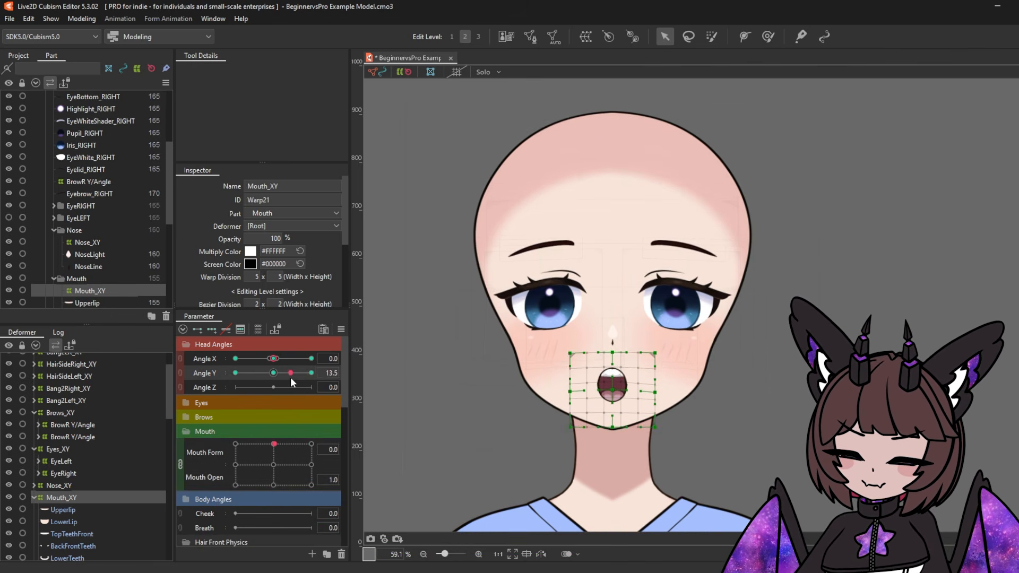
At Angle Y -30, pull Mouth_XY's centre and upper middle bezier points down and raise both side points to fit the jaw
click(235, 373)
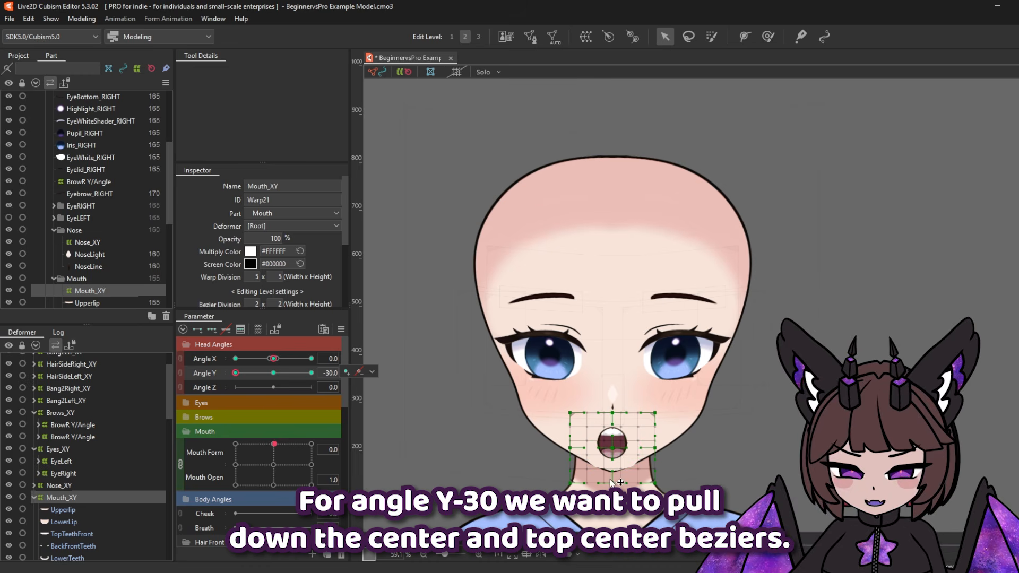
drag(613, 447, 613, 455)
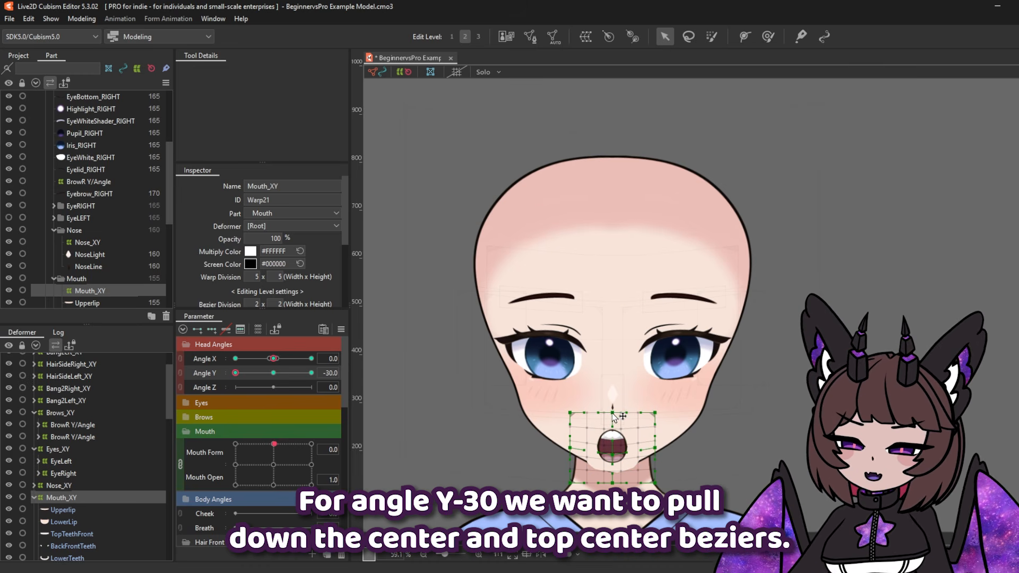
drag(613, 412, 614, 429)
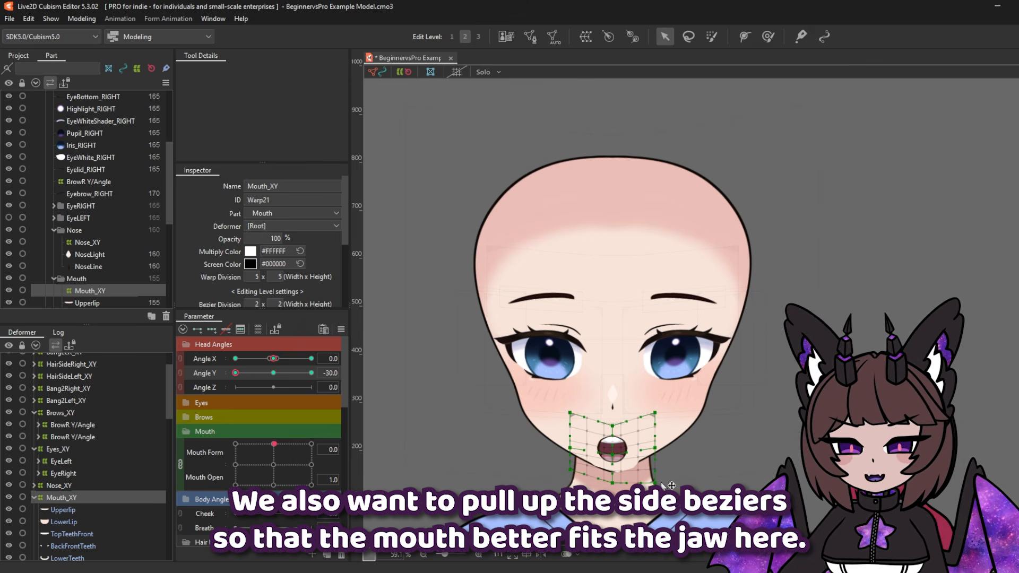
drag(658, 450, 657, 442)
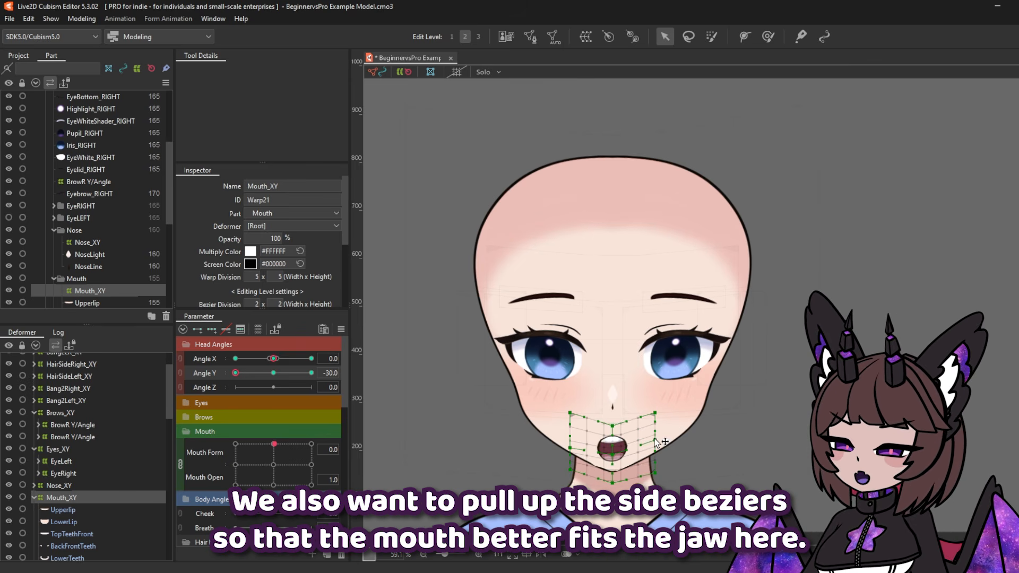
drag(569, 446, 569, 442)
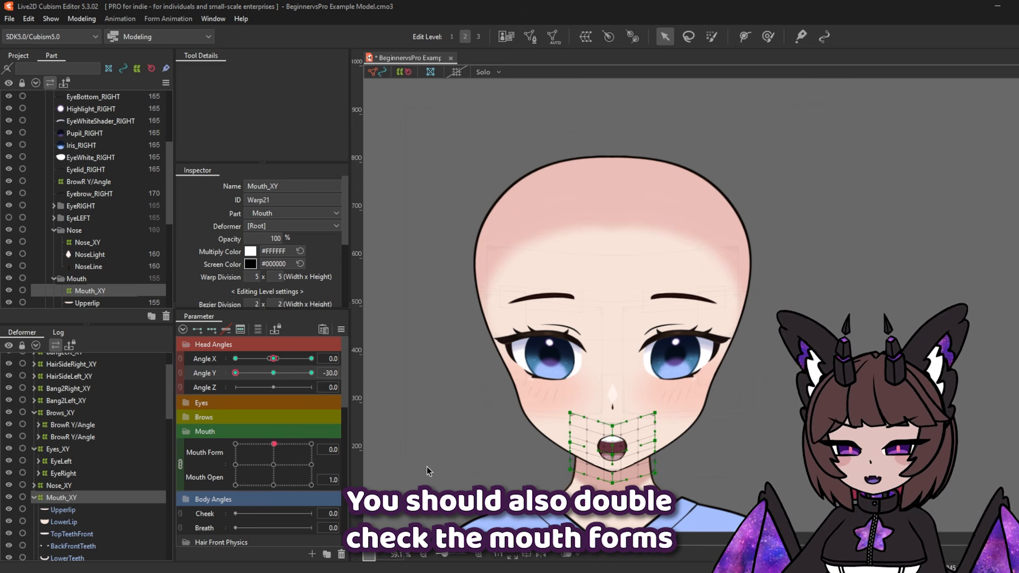
Raise Mouth_XY slightly at Angle Y -30 and check its fit in the jaw across the Mouth Form and Mouth Open combinations
click(75, 499)
drag(609, 469, 610, 460)
drag(274, 444, 242, 486)
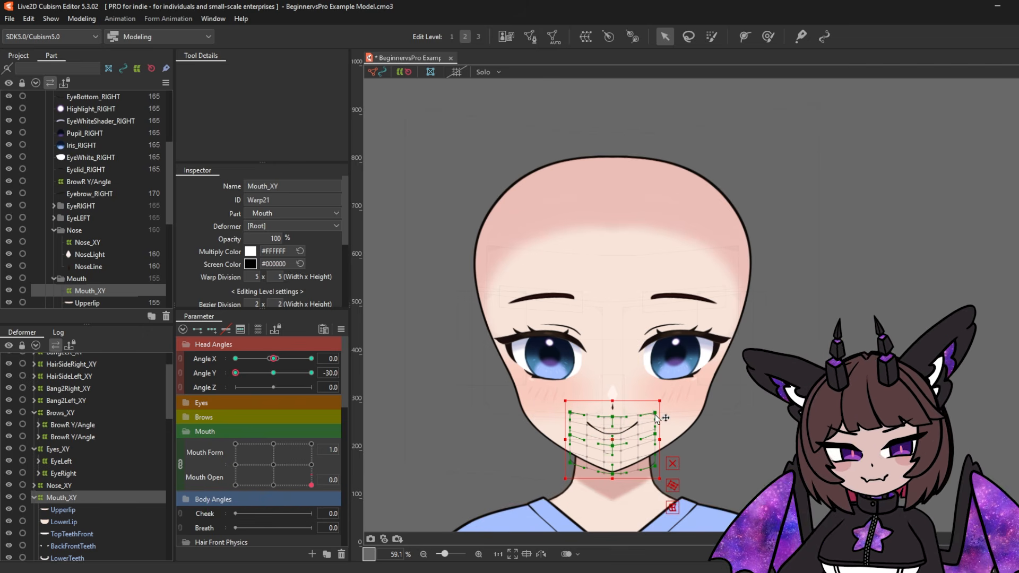
drag(311, 485, 235, 485)
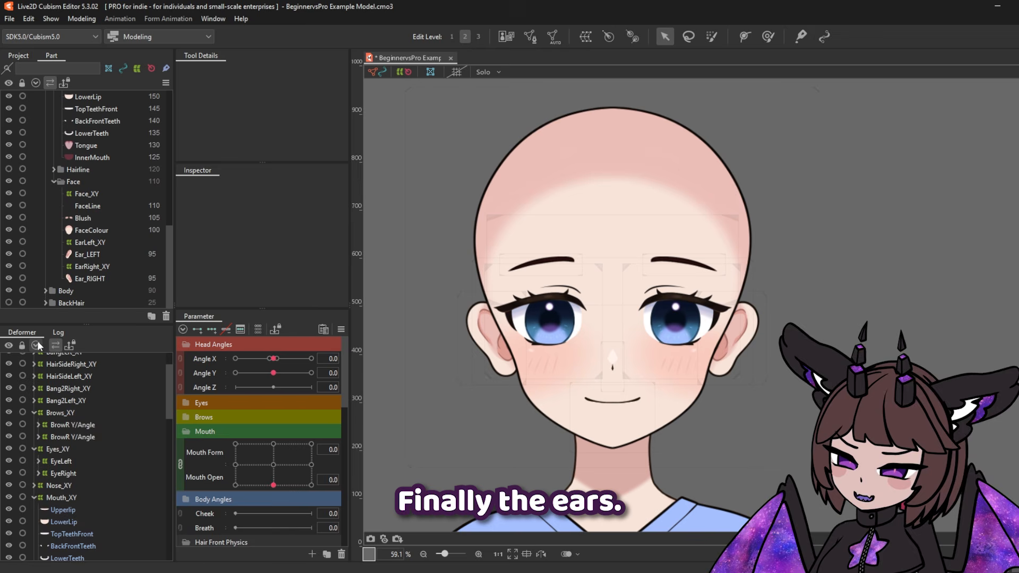
Collapse all expanded groups in the deformer hierarchy
click(37, 345)
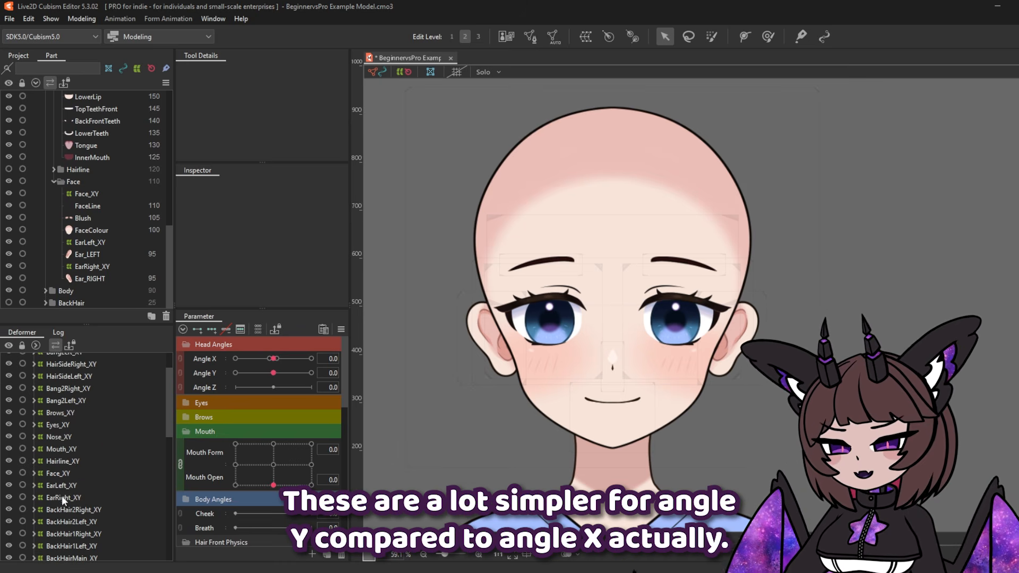
Select the EarLeft_XY and EarRight_XY deformers and add three keys for Angle Y to both
click(61, 485)
ctrl+click(65, 498)
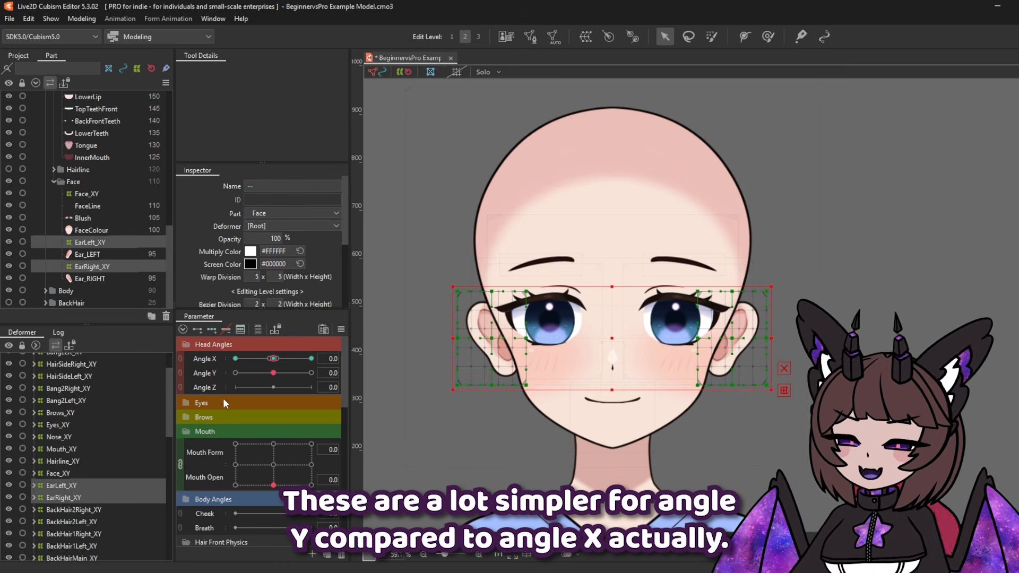
click(184, 433)
click(214, 330)
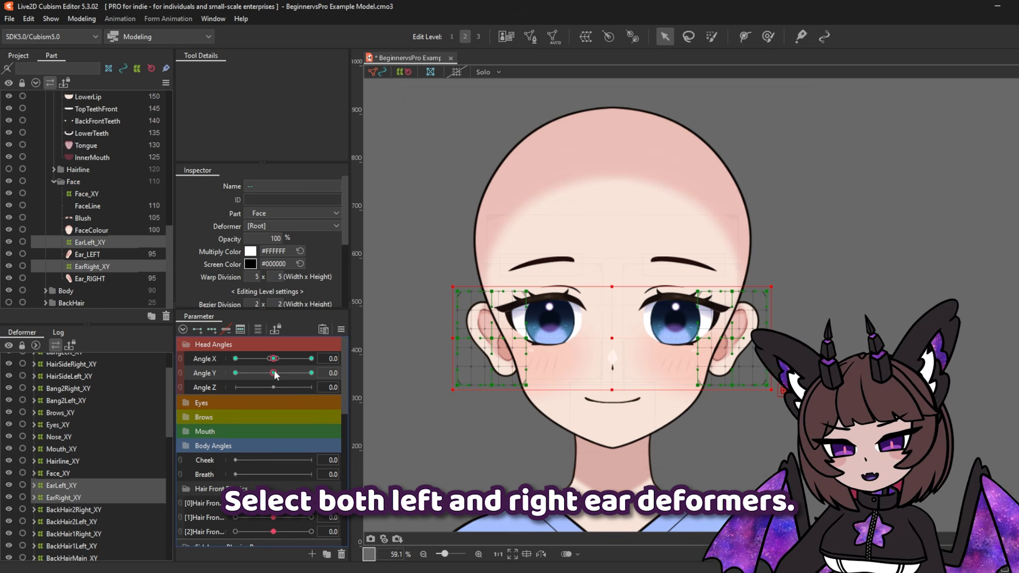
Move both ear deformers up at Angle Y 30 and down at Angle Y -30 to follow the face
drag(275, 375, 615, 328)
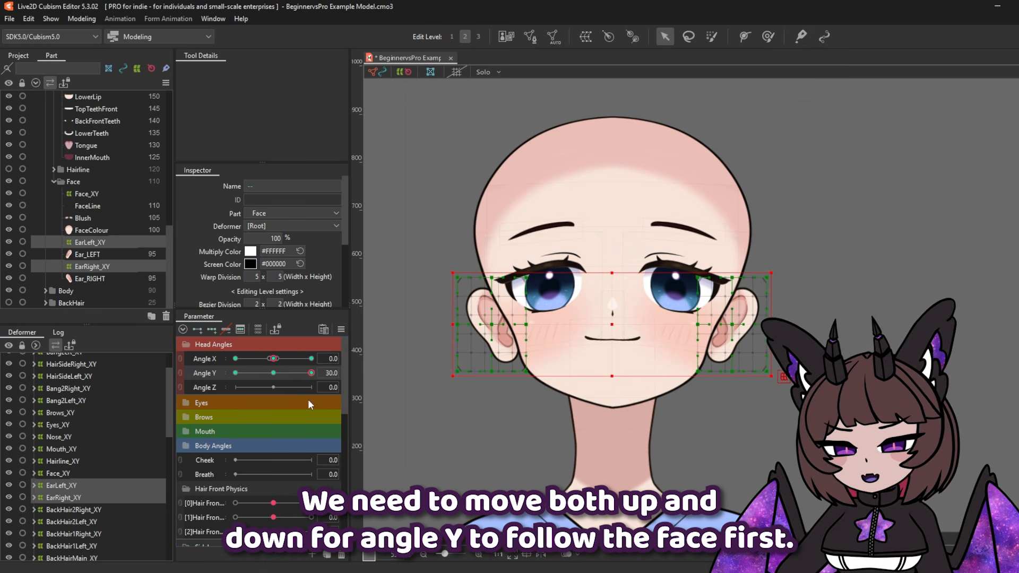
drag(312, 373, 232, 374)
drag(613, 338, 610, 359)
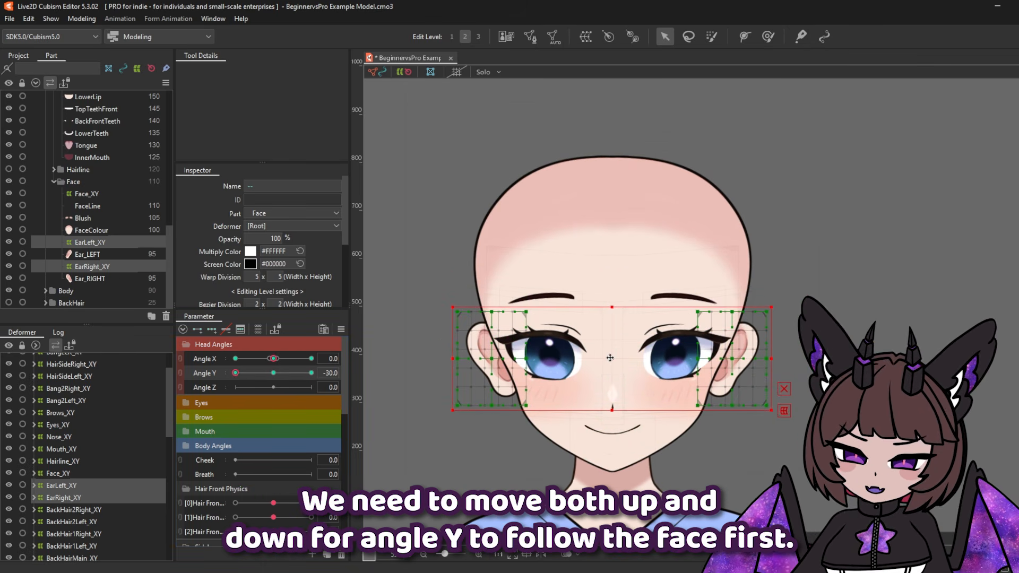
mouse_move(239, 372)
mouse_down()
mouse_move(273, 379)
mouse_move(225, 390)
mouse_move(299, 392)
mouse_move(230, 388)
mouse_up()
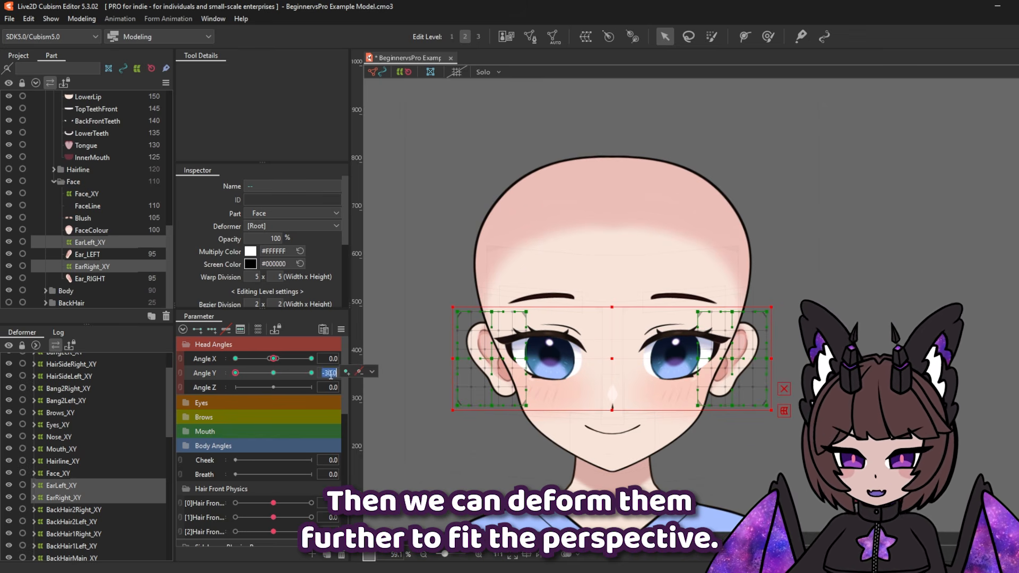
At Angle Y 30, pull the outer top corners of both ear deformers inward and their outer bottom corners outward
drag(235, 373, 315, 373)
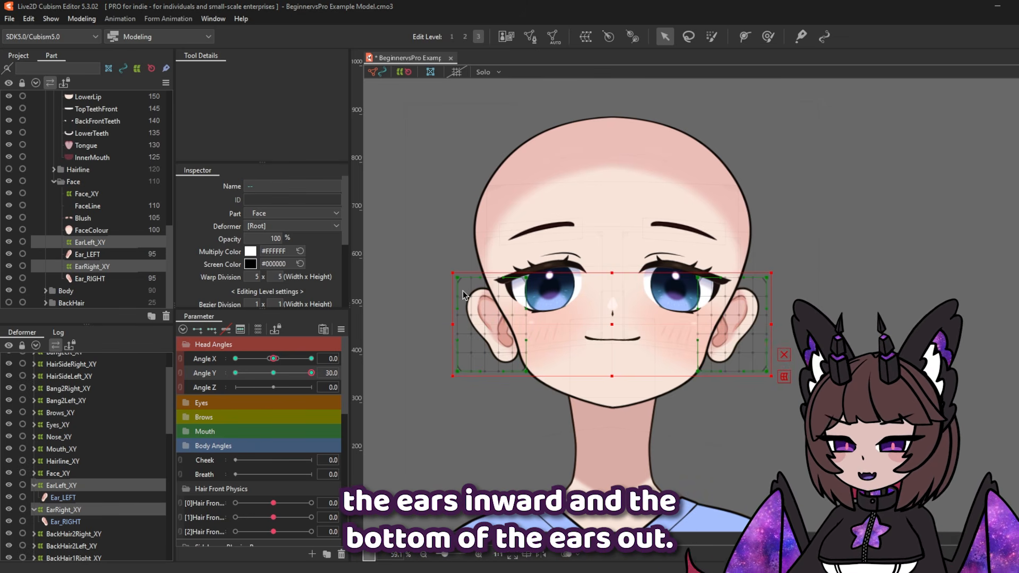
drag(459, 279, 464, 279)
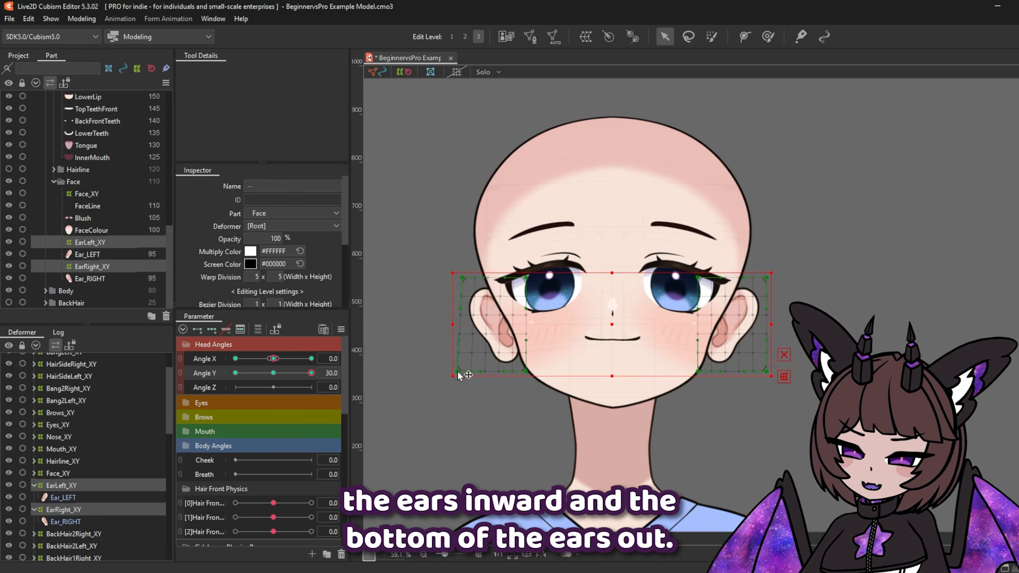
drag(458, 372, 454, 372)
drag(767, 278, 762, 278)
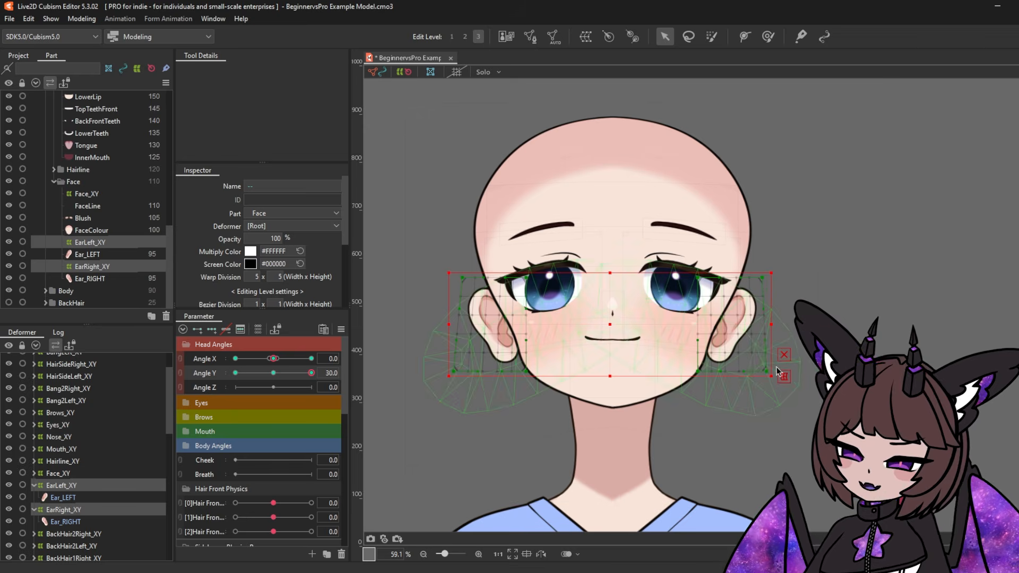
drag(767, 372, 769, 372)
At Angle Y -30, move both ear deformers' outer top corners outward and outer bottom corners inward, and check the Angle Y motion
drag(312, 374, 196, 394)
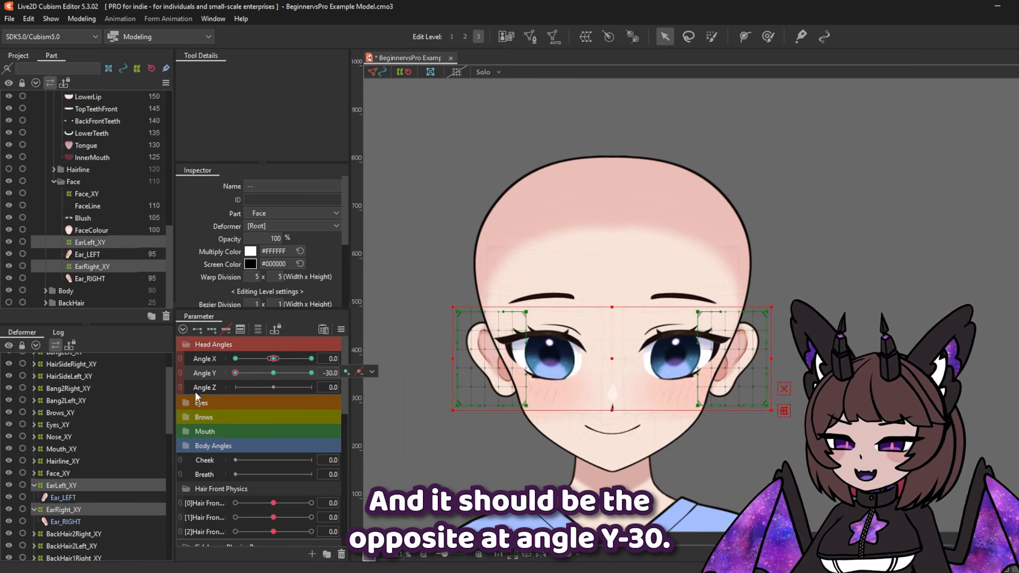
drag(459, 407, 460, 407)
drag(457, 313, 454, 313)
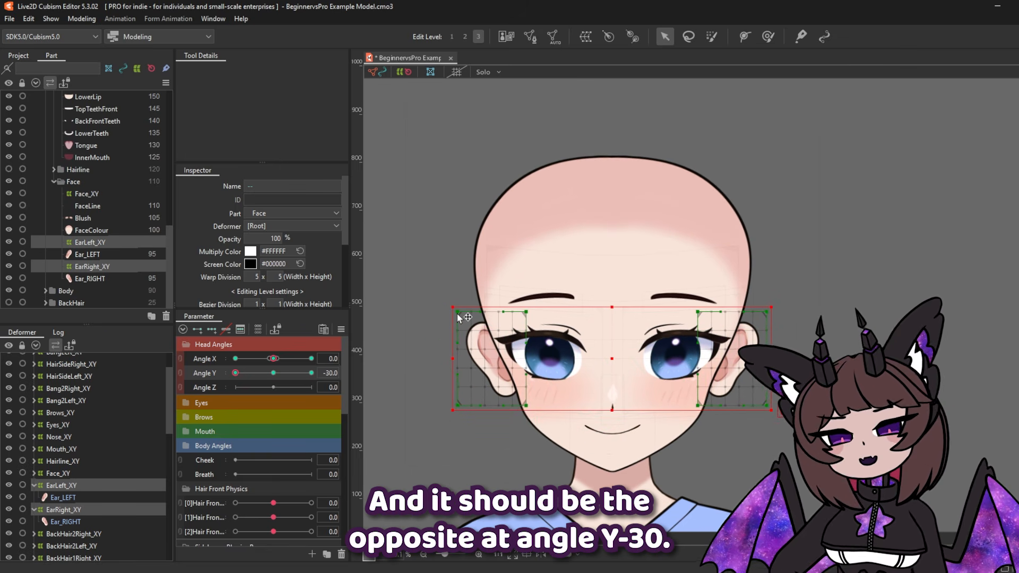
drag(456, 406, 461, 406)
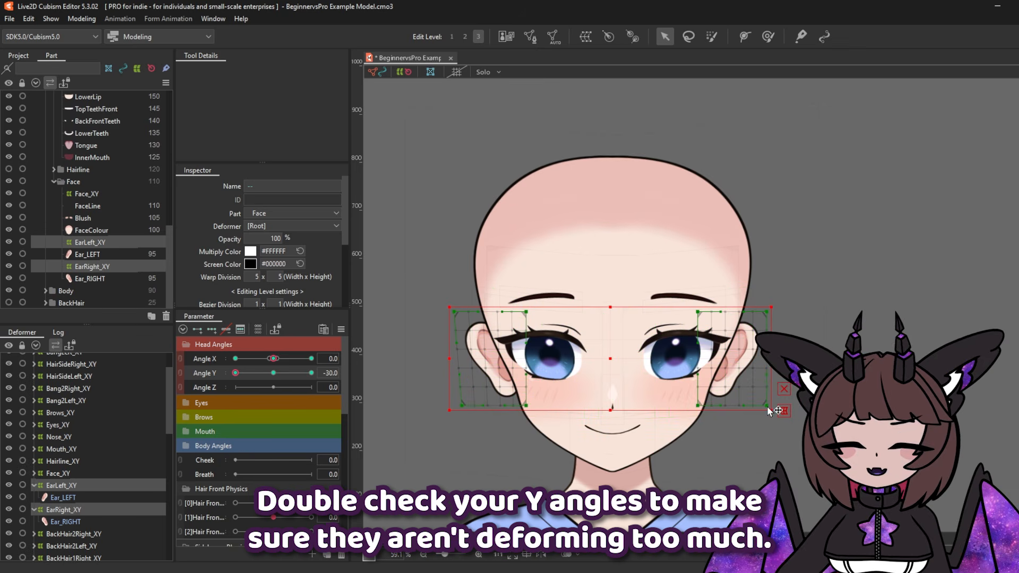
drag(766, 406, 762, 406)
drag(767, 312, 771, 312)
drag(762, 406, 763, 406)
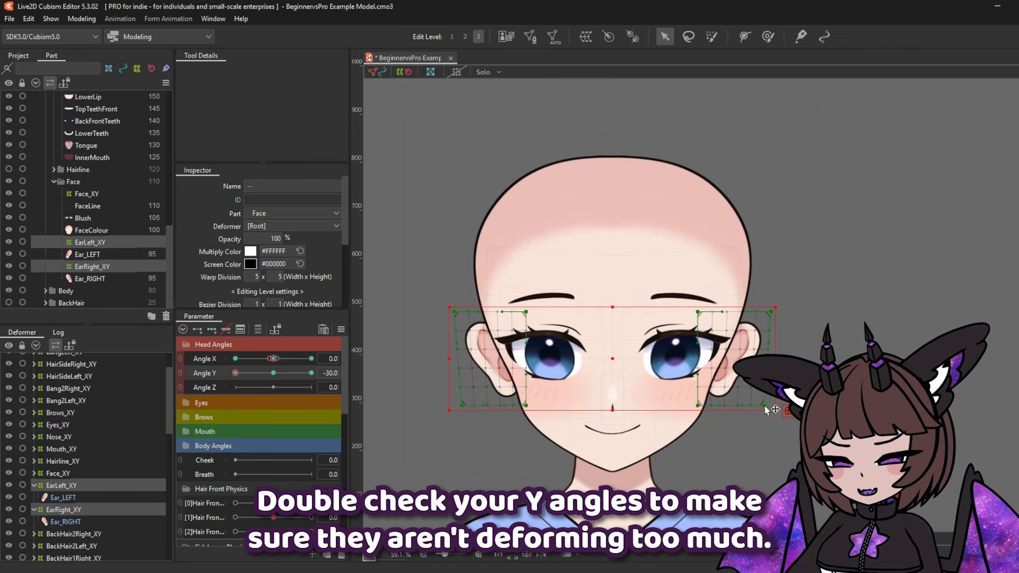
drag(236, 373, 222, 407)
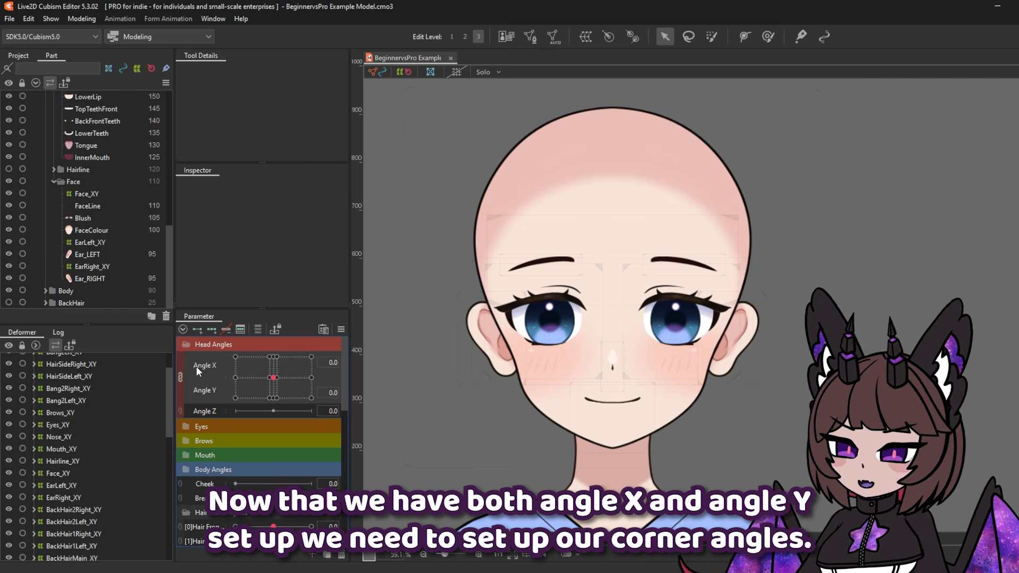
Select every object keyed to the linked Angle X and Angle Y parameters, leaving out the Ear_LEFT and Ear_RIGHT art meshes
click(331, 364)
click(382, 362)
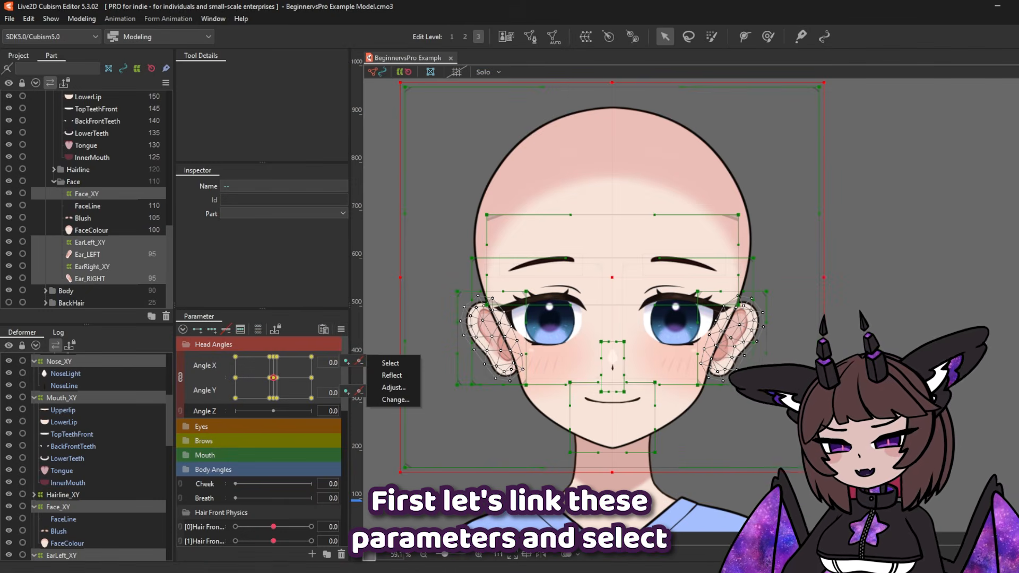
scroll(75, 435, down, 5)
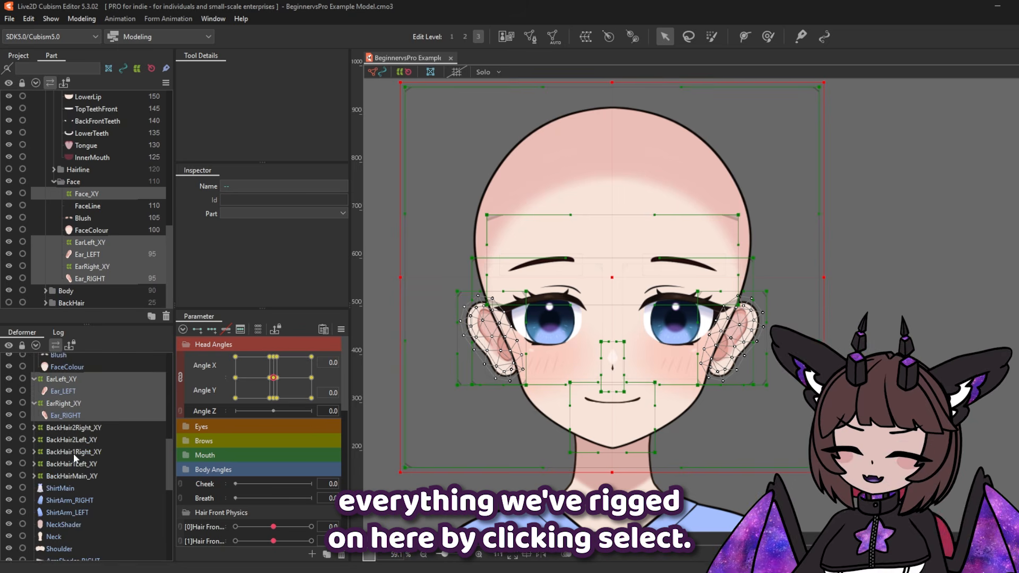
scroll(80, 445, up, 2)
ctrl+click(69, 460)
ctrl+click(71, 436)
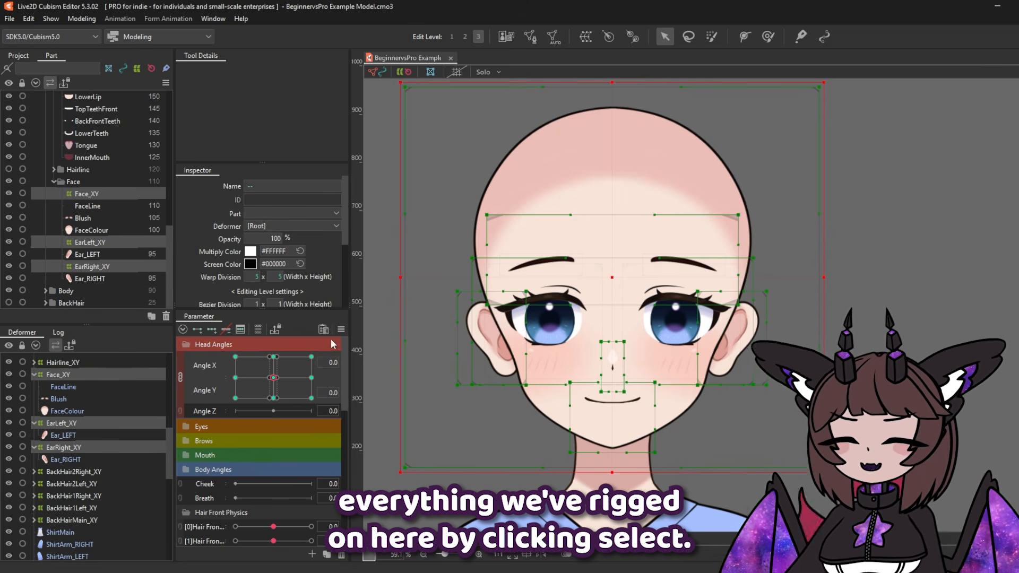
Synthesize all four corners of Angle X and Angle Y for the selected deformers and preview the head motion
click(341, 329)
click(400, 359)
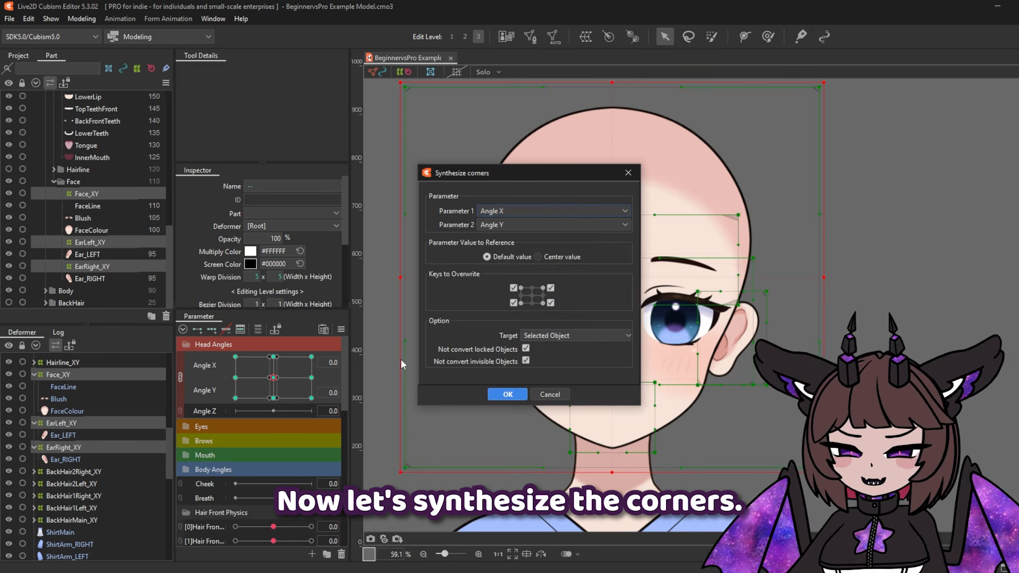
click(508, 394)
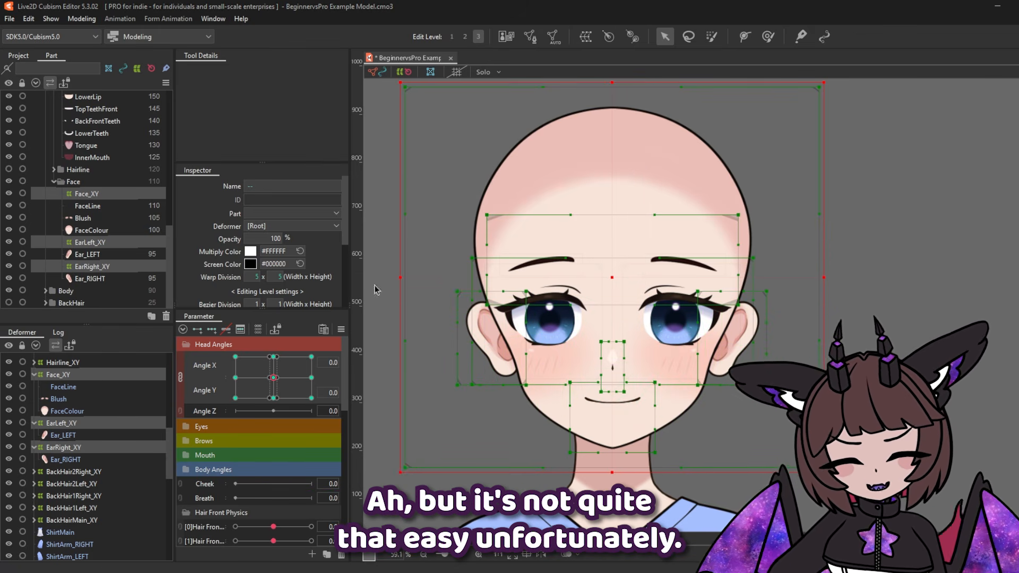
drag(275, 378, 275, 333)
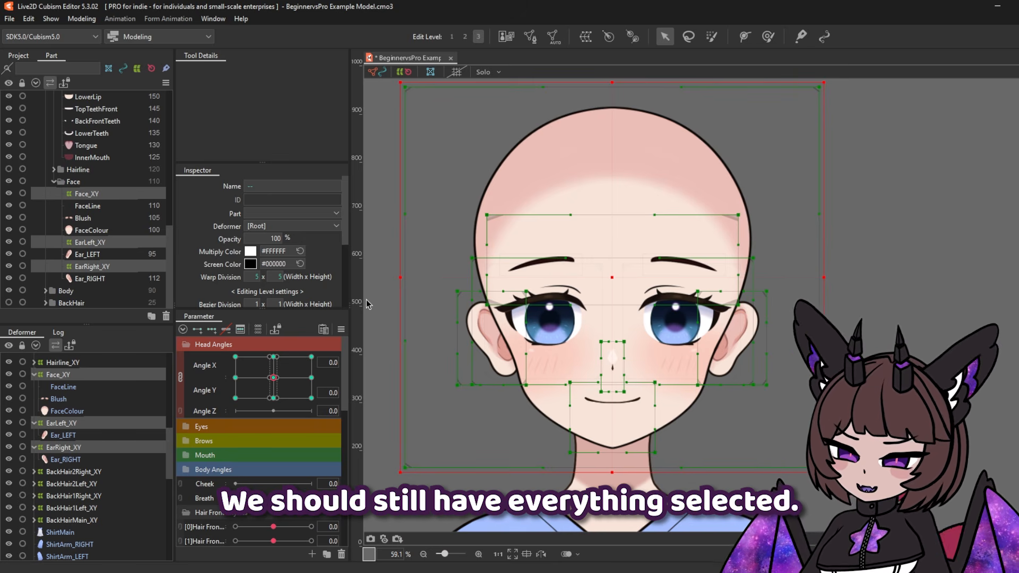
At Angle X -30 and Angle Y 30, start the temporary deform tool in Perspective mode on all selected deformers
drag(272, 378, 231, 349)
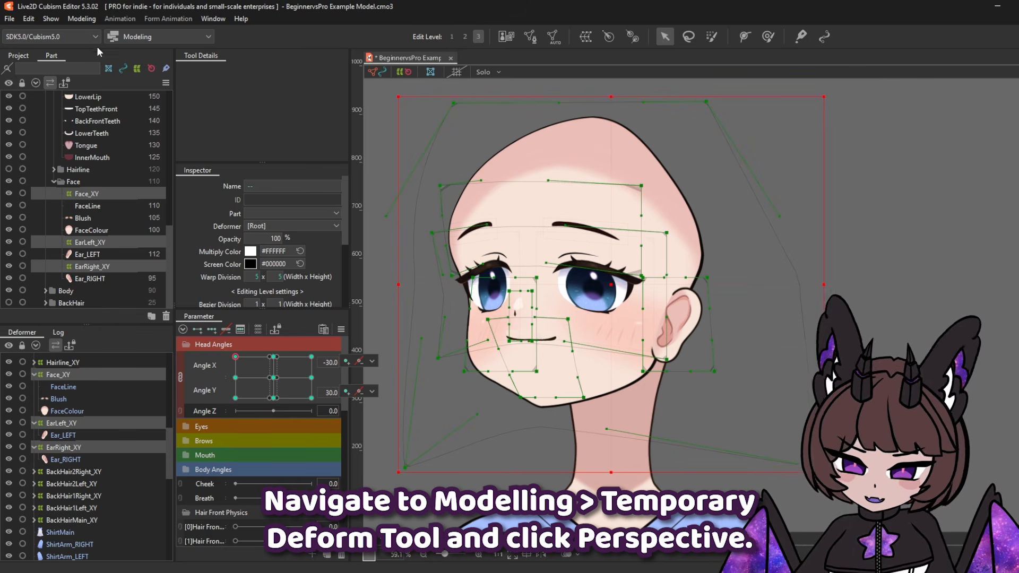
click(80, 17)
mouse_move(140, 131)
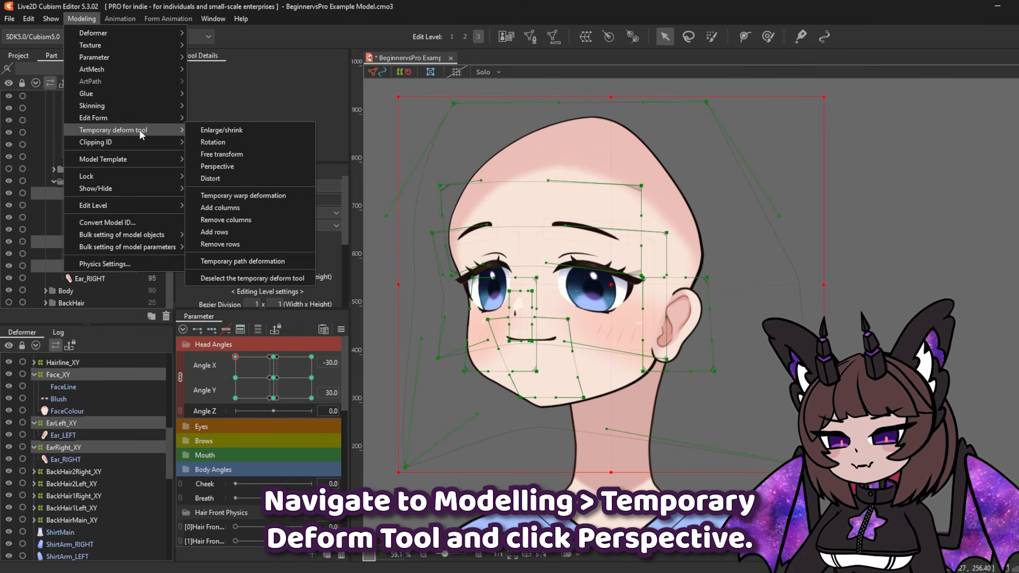
click(223, 168)
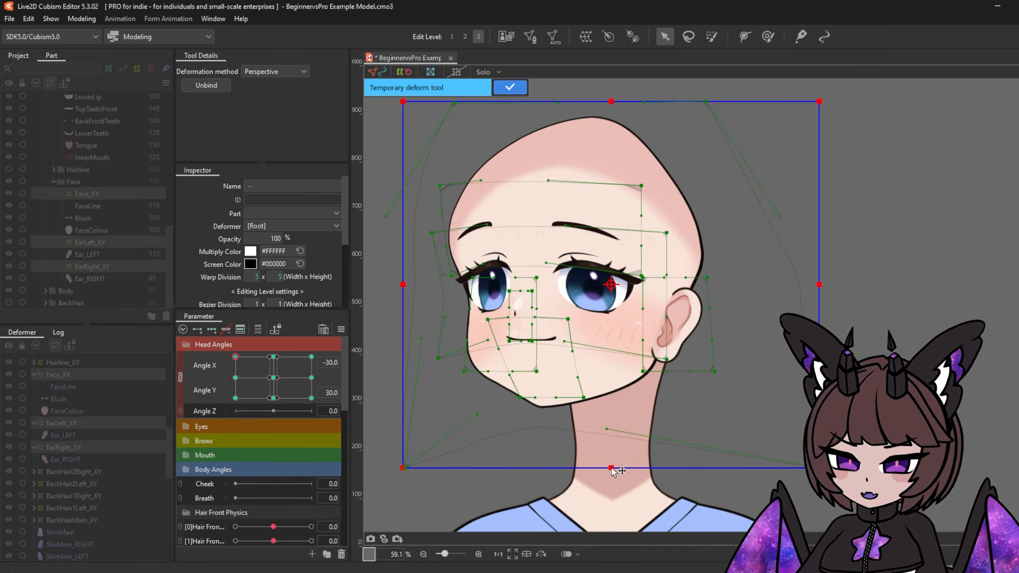
Try skewing the whole head with the perspective frame's side and bottom handles, and undo both deformations
mouse_move(825, 286)
mouse_down()
mouse_move(837, 328)
mouse_move(834, 300)
mouse_up()
drag(673, 485, 534, 488)
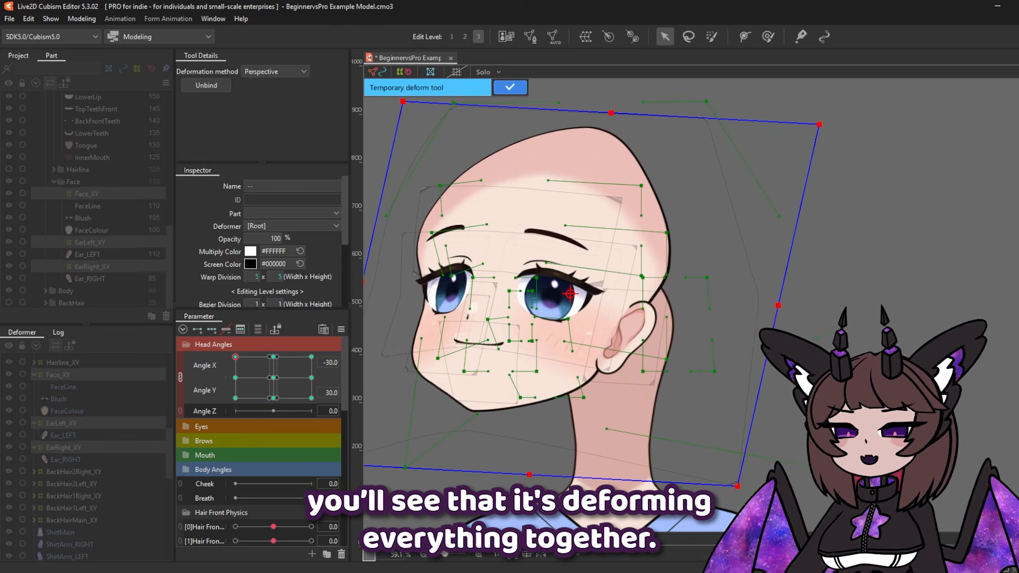
key(ctrl+z)
key(ctrl+z)
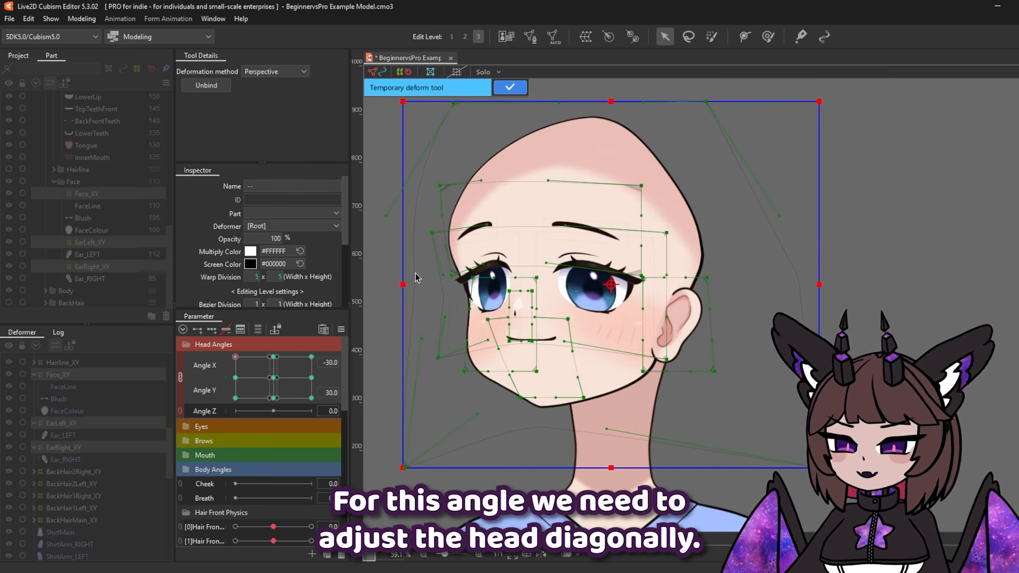
Tilt the head diagonally by shifting the perspective frame's left side down, right side up, top left and bottom right, and apply the deformation
drag(403, 285, 402, 303)
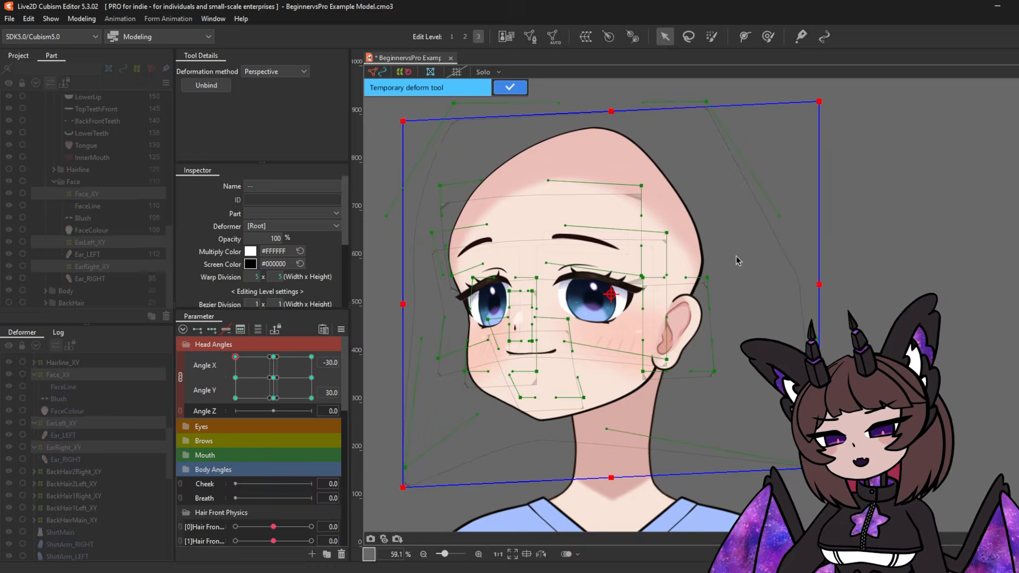
drag(818, 285, 819, 251)
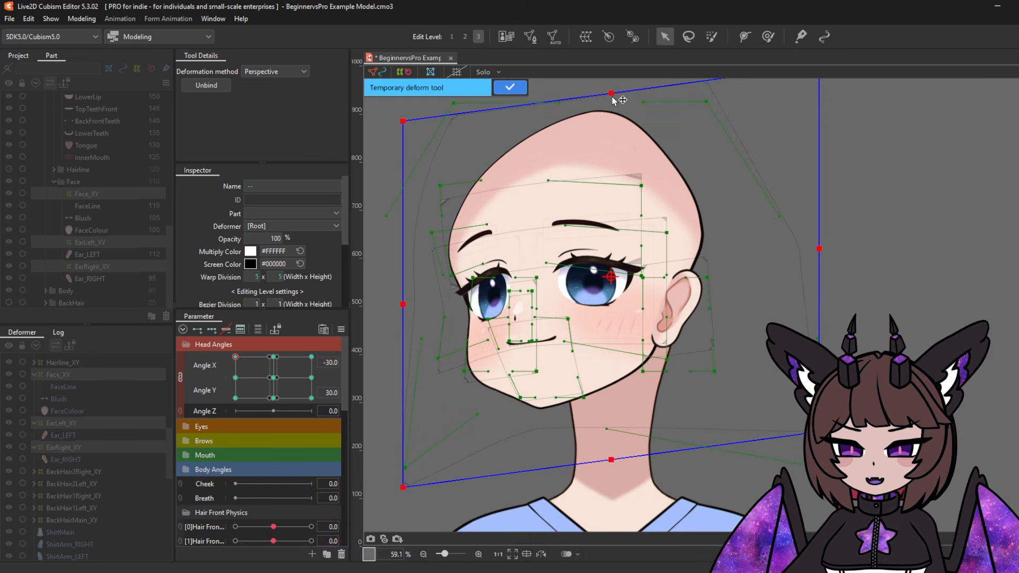
drag(611, 92, 588, 98)
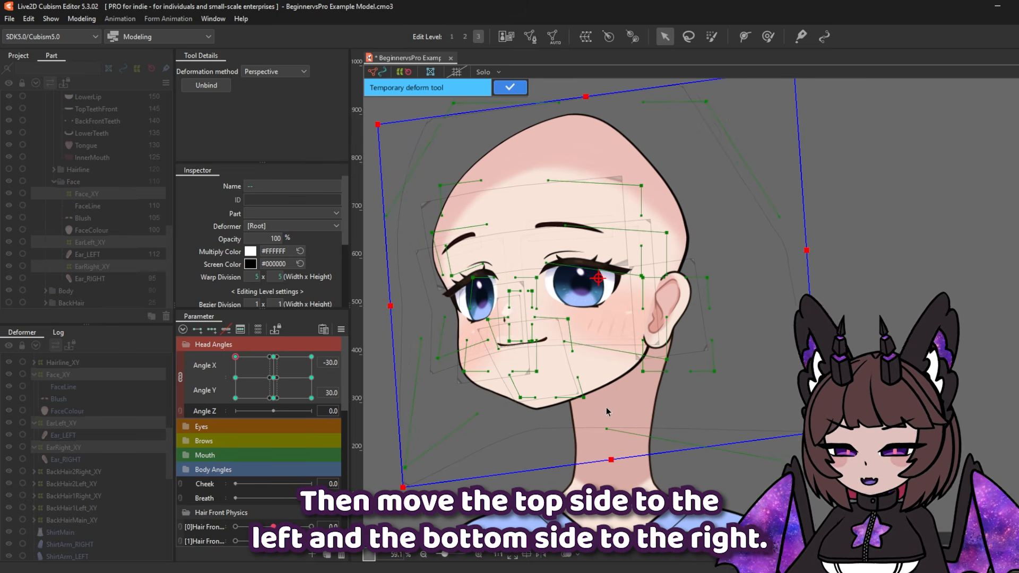
drag(611, 460, 633, 459)
drag(402, 305, 403, 314)
drag(587, 101, 596, 101)
drag(236, 357, 214, 340)
click(509, 87)
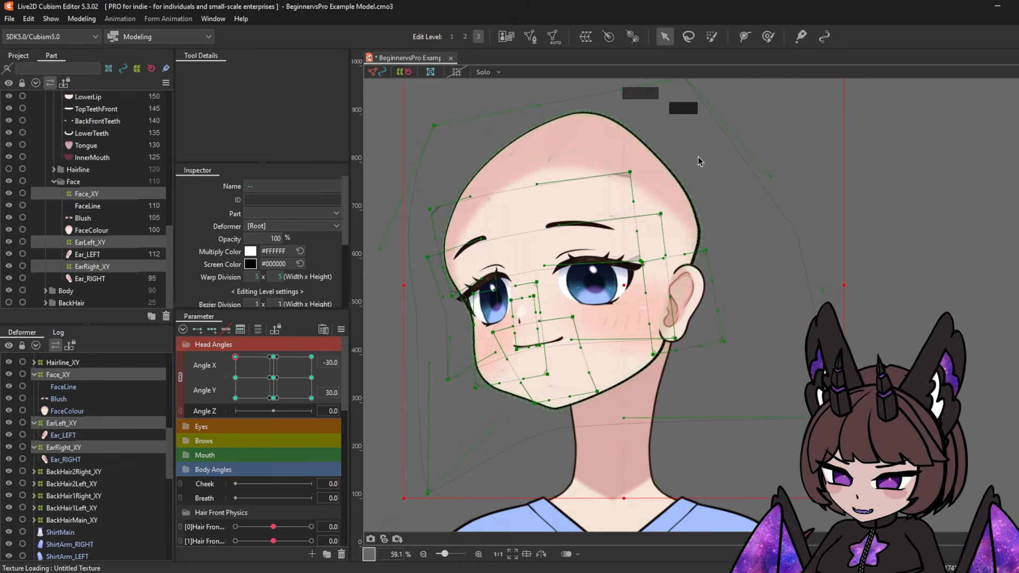
Remove both ear deformers from the selection and unlink the Angle X and Angle Y parameters
ctrl+click(78, 425)
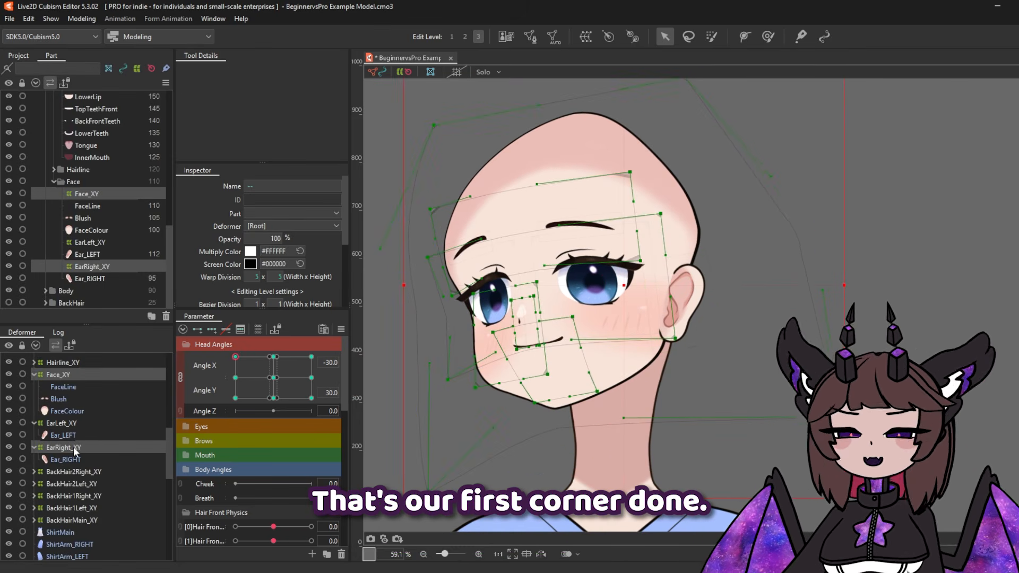
ctrl+click(73, 446)
click(180, 378)
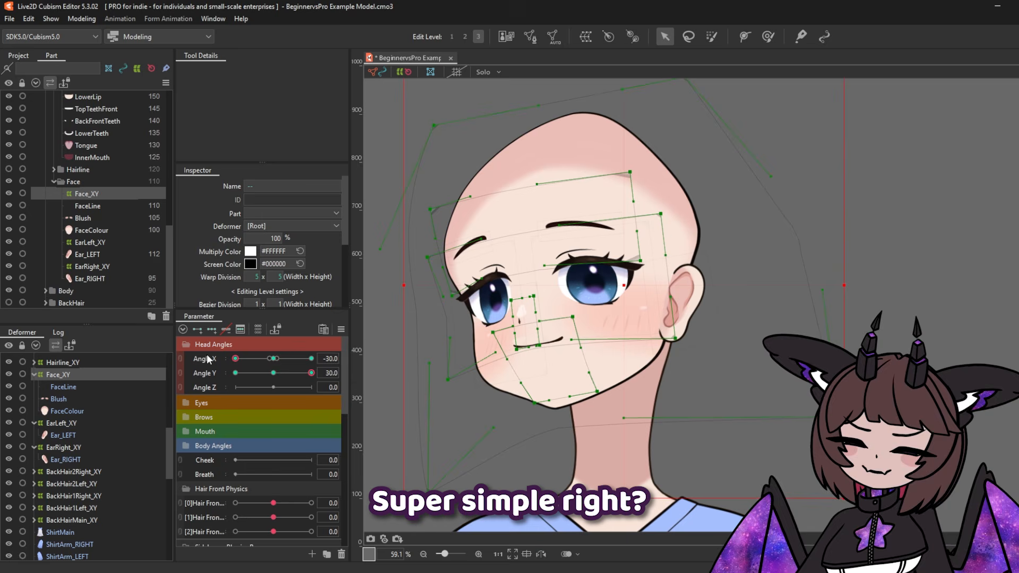
Mirror the selected deformers' Angle X motion with Flip horizontally, and view the head at Angle X 30
click(340, 329)
click(385, 372)
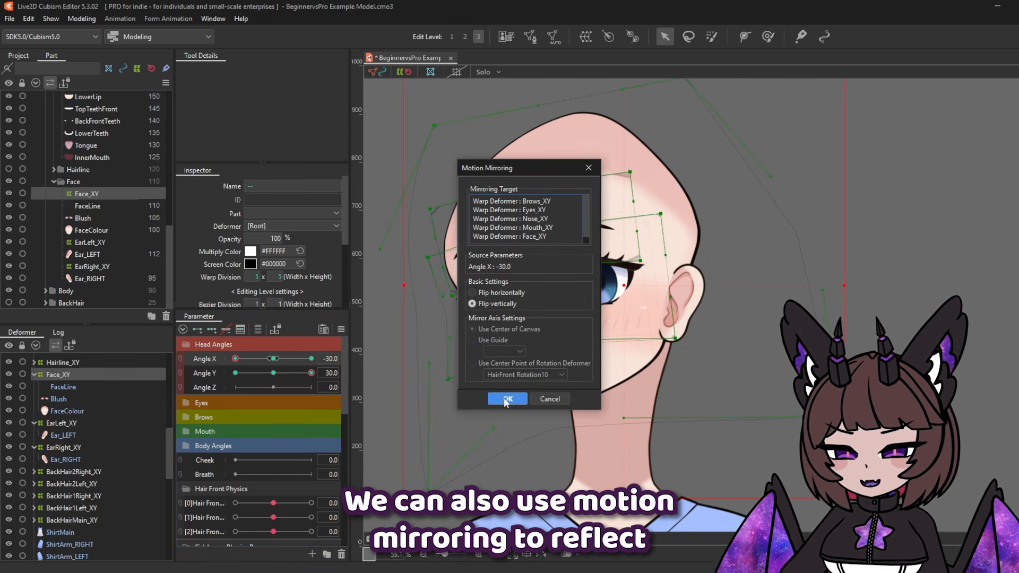
click(472, 293)
click(508, 399)
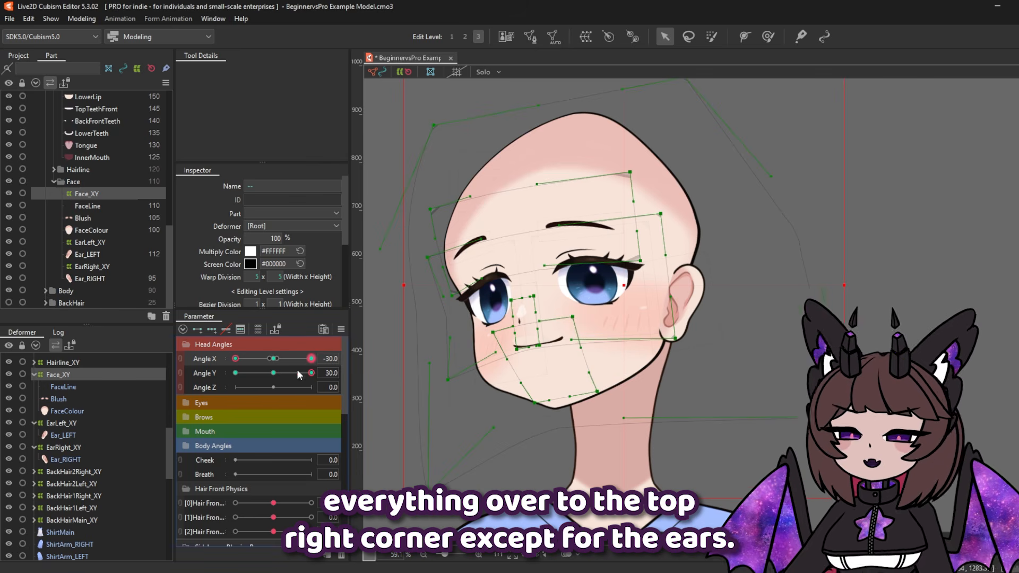
drag(237, 357, 314, 373)
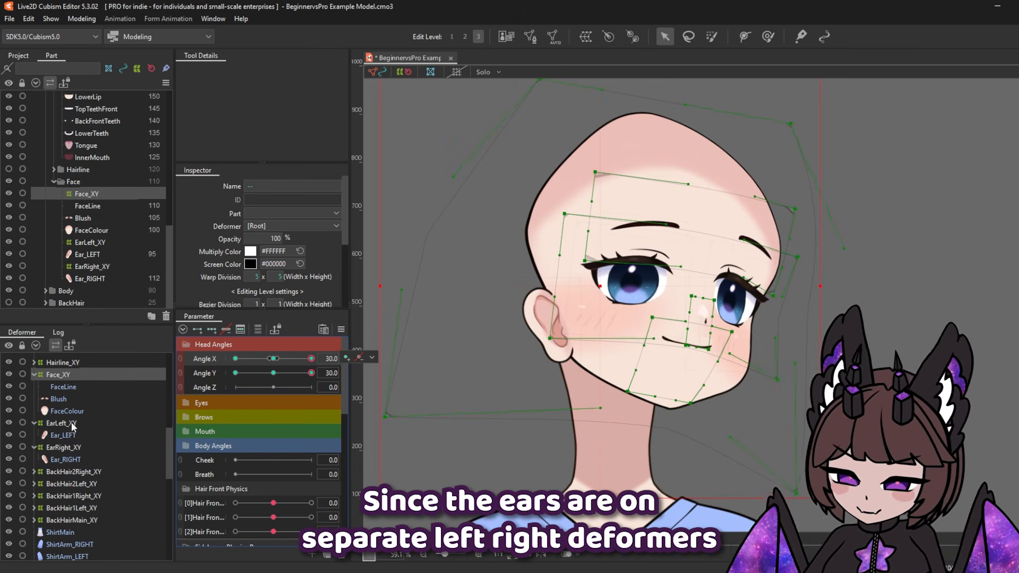
Tilt both ear deformers at Angle X 30, Angle Y 30 with perspective deformation, shifting right side down, left side up, top right and bottom left
click(71, 423)
ctrl+click(68, 448)
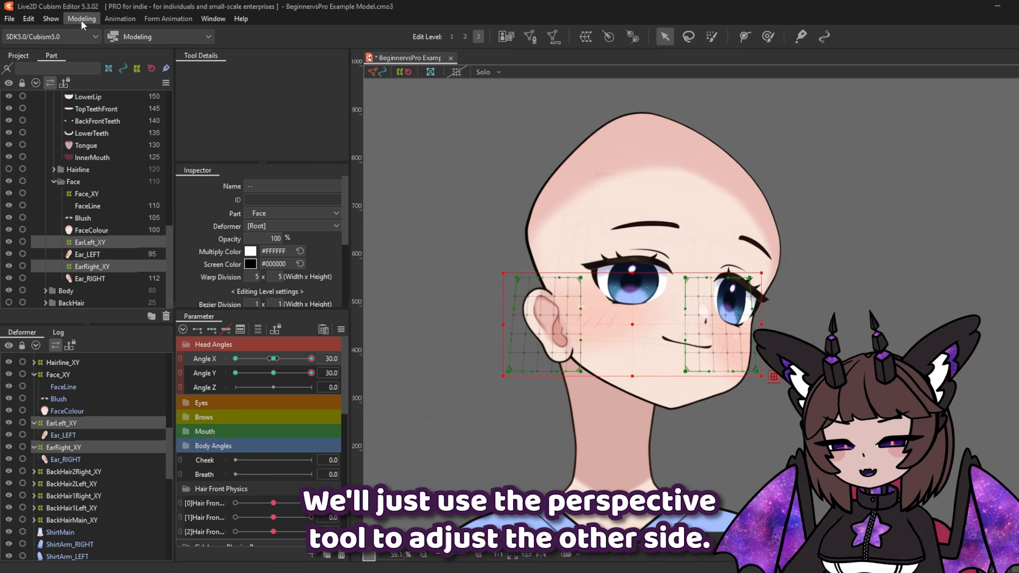
click(81, 18)
mouse_move(135, 130)
click(256, 166)
drag(762, 325, 757, 349)
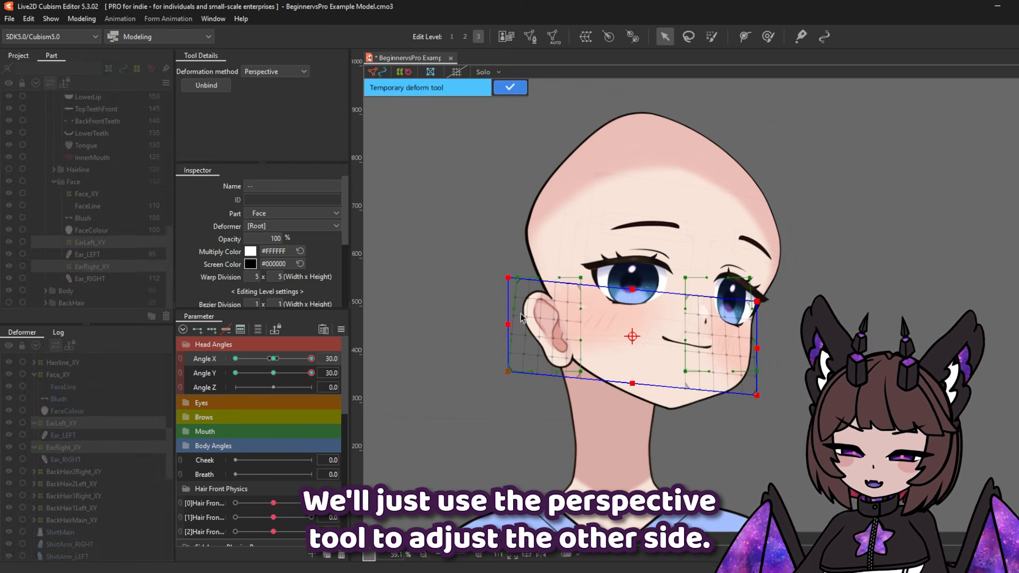
drag(504, 325, 508, 289)
drag(632, 267, 649, 275)
drag(631, 370, 626, 365)
Compare the ears with Angle X -30, then refine their tilt at Angle X 30 by nudging the frame's left side up and bottom left
click(235, 359)
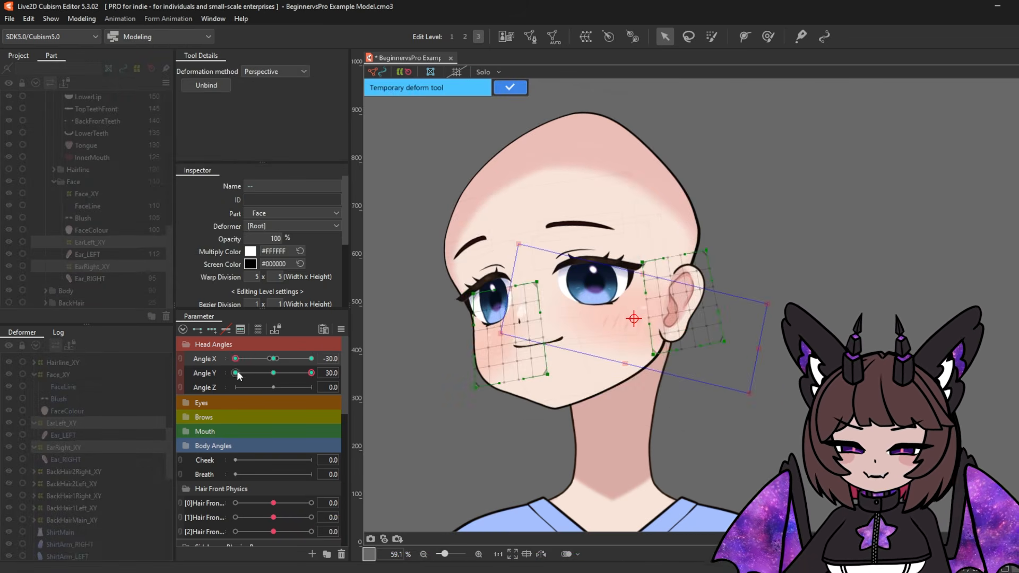
drag(228, 401, 331, 379)
drag(509, 289, 510, 282)
drag(626, 363, 622, 360)
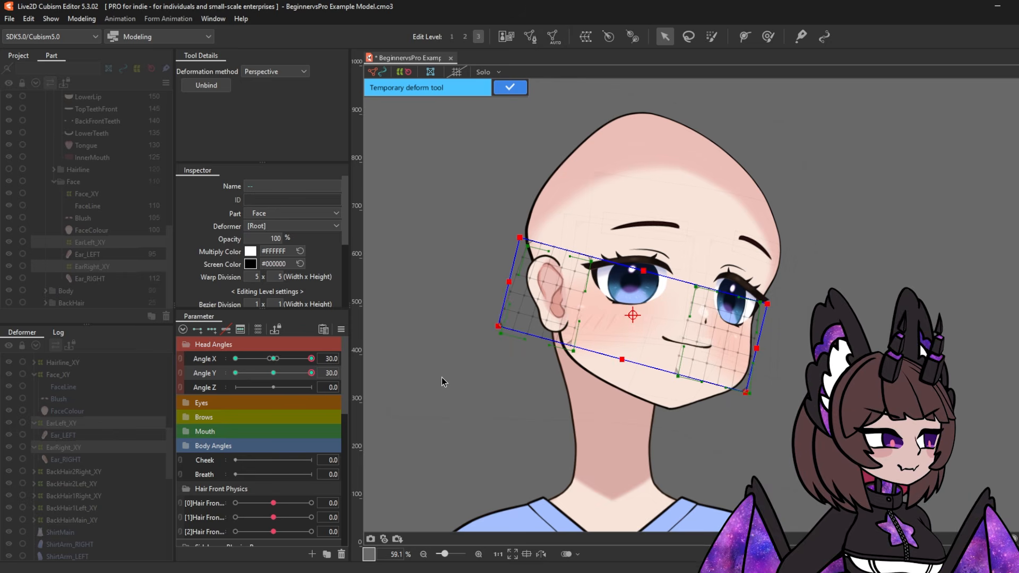
drag(312, 359, 319, 379)
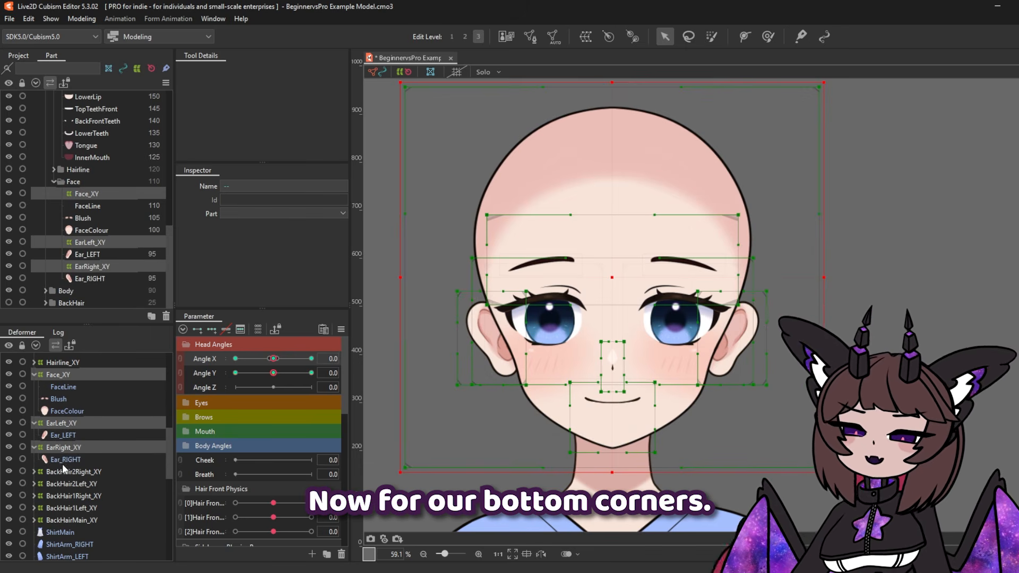
At linked Angle X -30, Angle Y -30, tilt the head with perspective deformation: left side up, right side down, top right and bottom left
click(181, 359)
drag(273, 397, 231, 414)
click(69, 19)
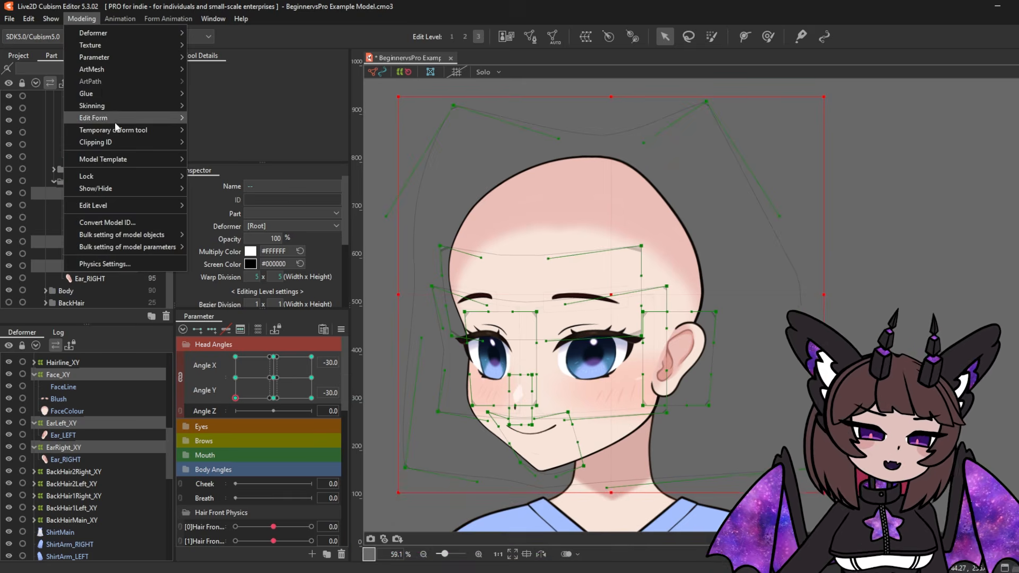
mouse_move(154, 131)
click(217, 166)
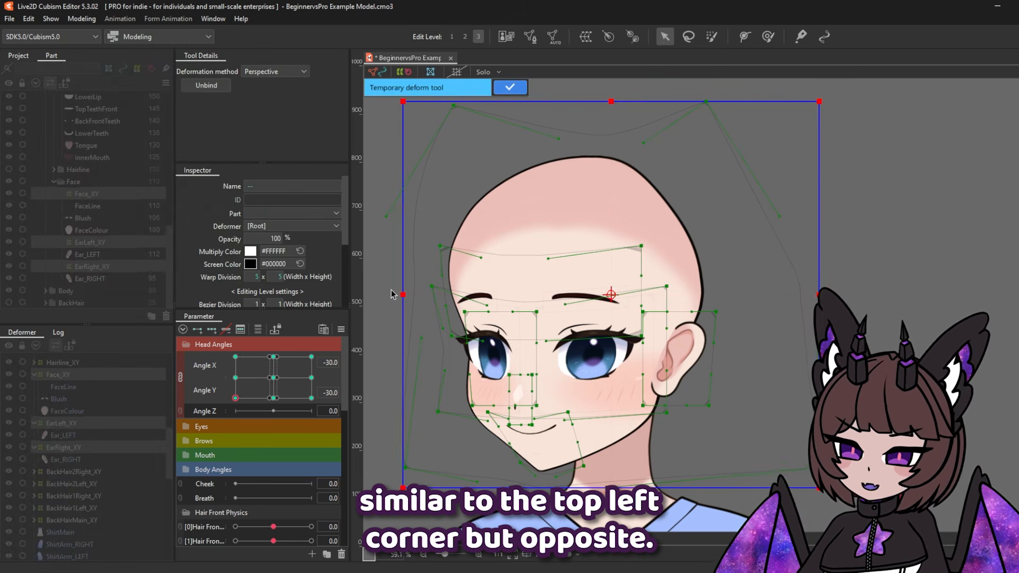
drag(403, 298, 409, 265)
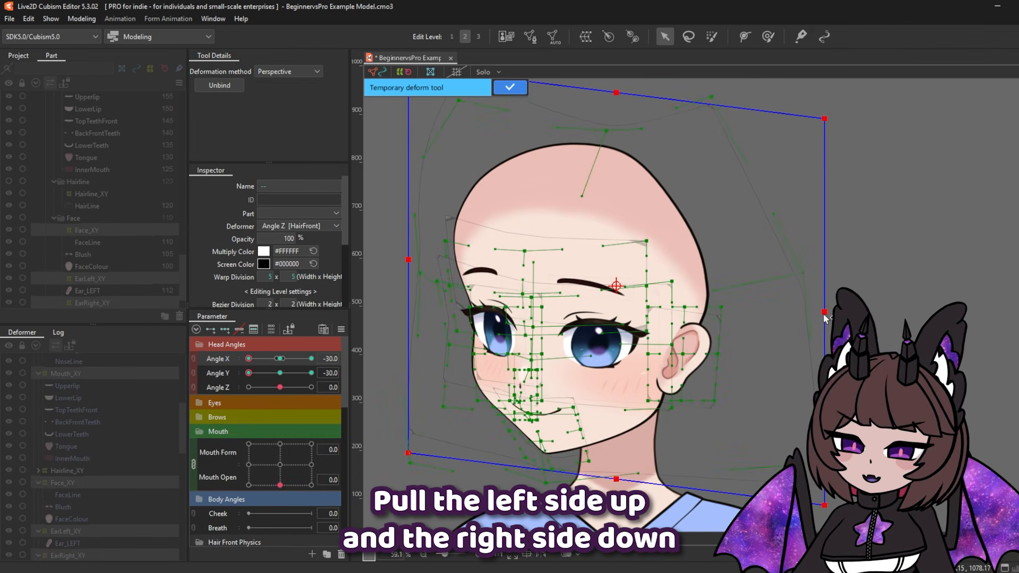
drag(616, 102, 660, 108)
drag(616, 488, 608, 485)
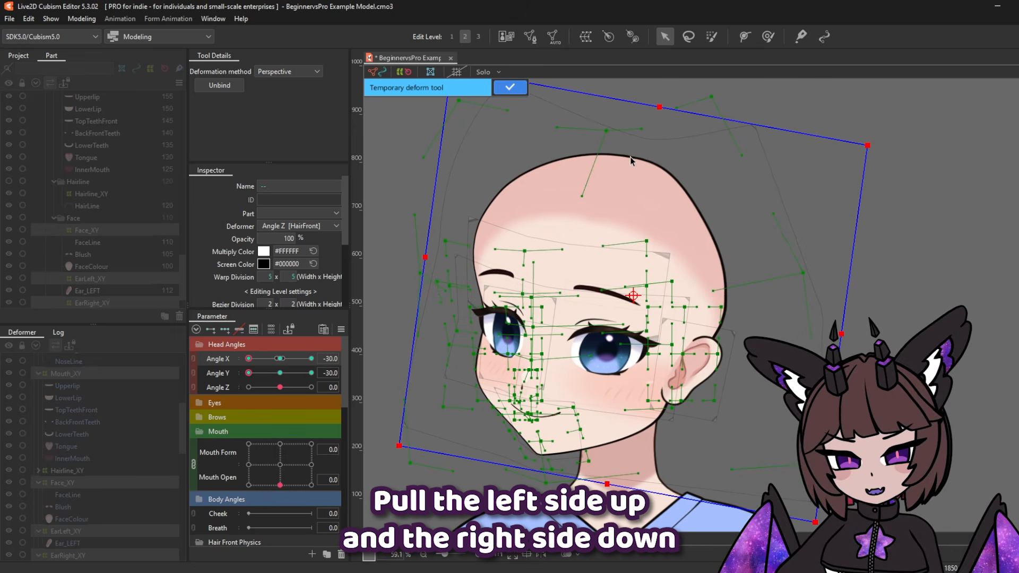
Refine the lower corner's tilt by moving the frame's left side further up and top further right, and check the left-side angles
drag(428, 260, 429, 242)
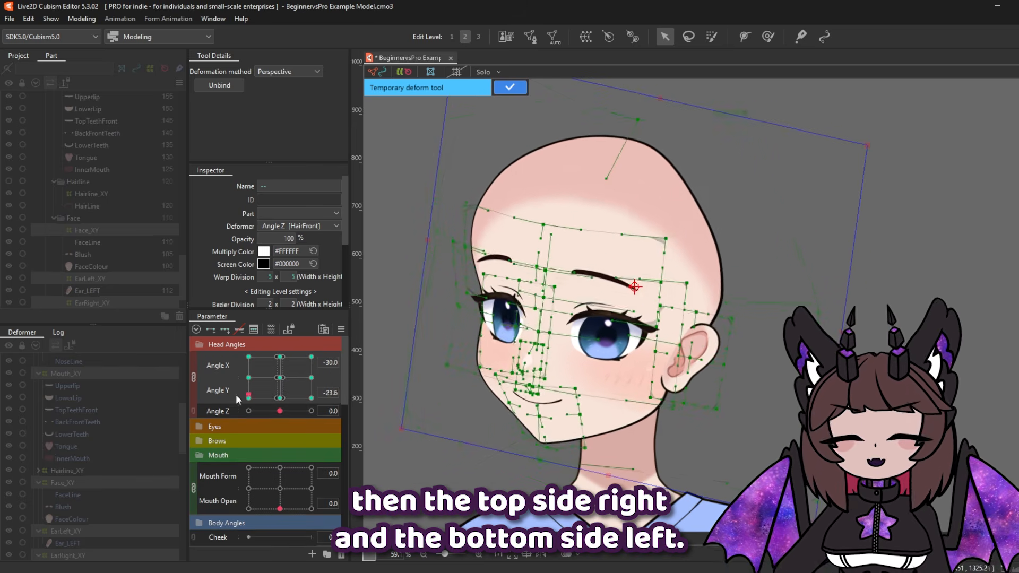
drag(660, 98, 671, 105)
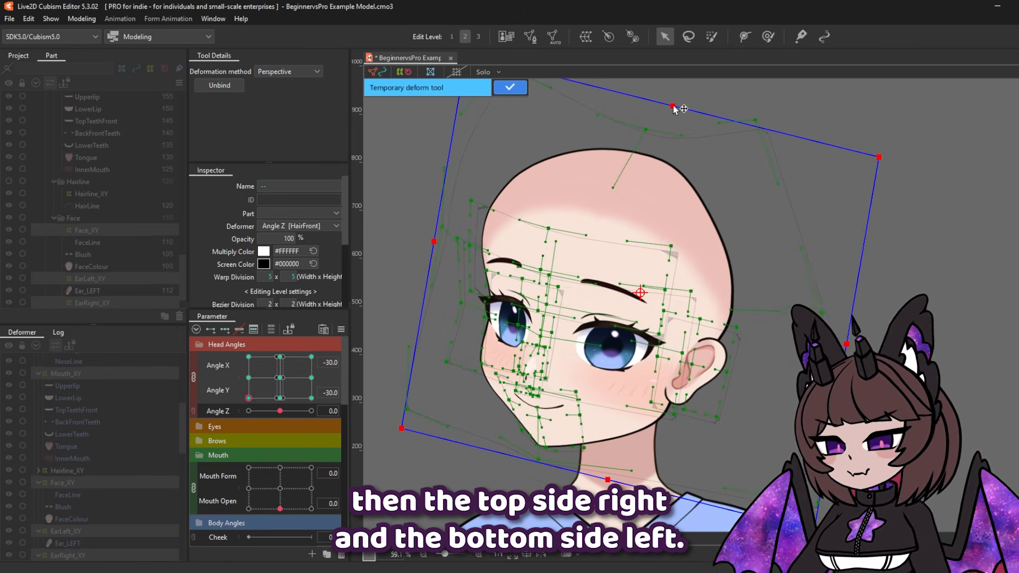
drag(249, 398, 280, 377)
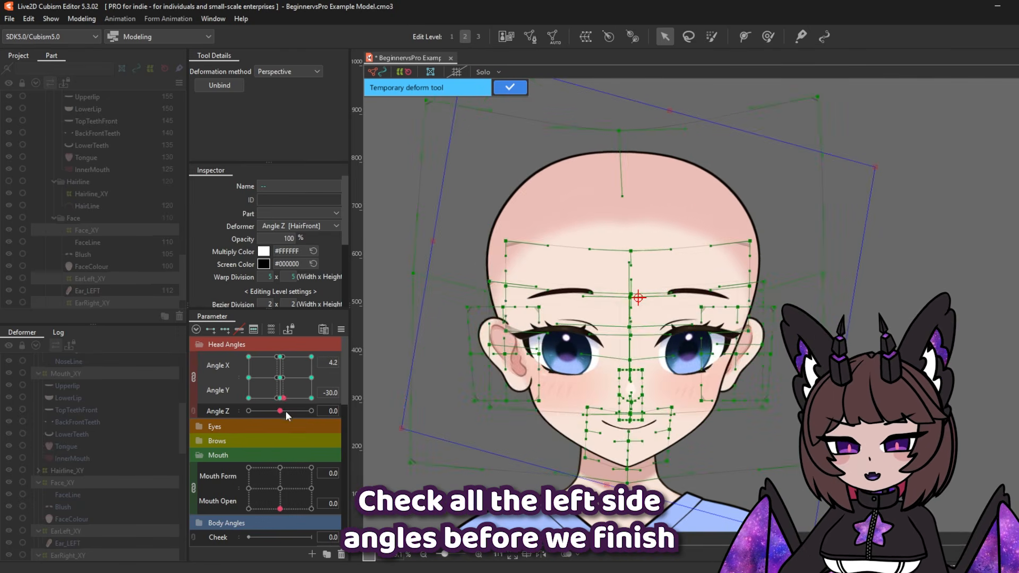
drag(285, 410, 241, 449)
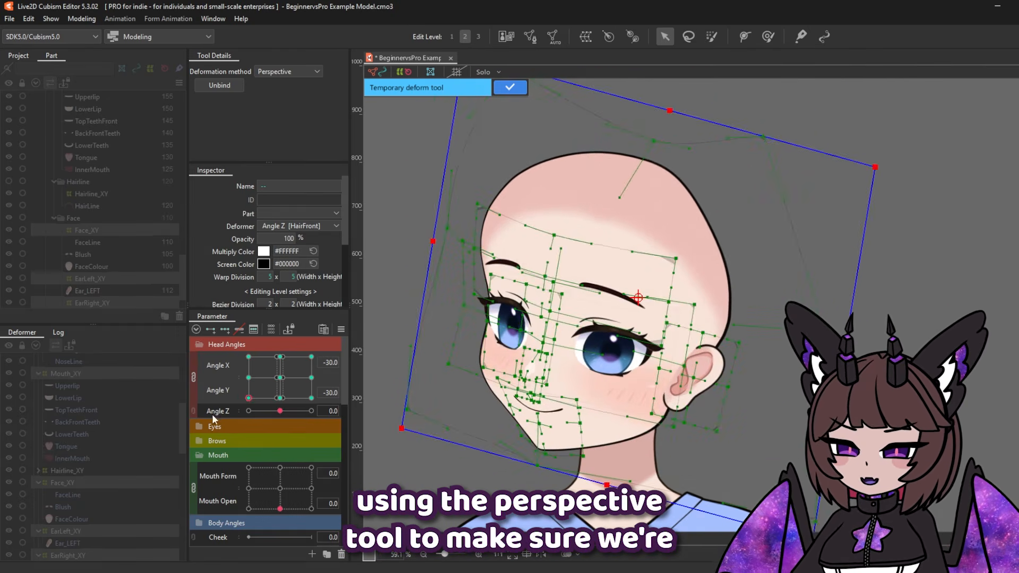
Mirror the Angle X motion of the brows, eyes, nose, mouth and face deformers with Motion Mirroring, leaving out the ears
mouse_move(248, 398)
mouse_down()
mouse_move(251, 415)
mouse_move(249, 406)
mouse_up()
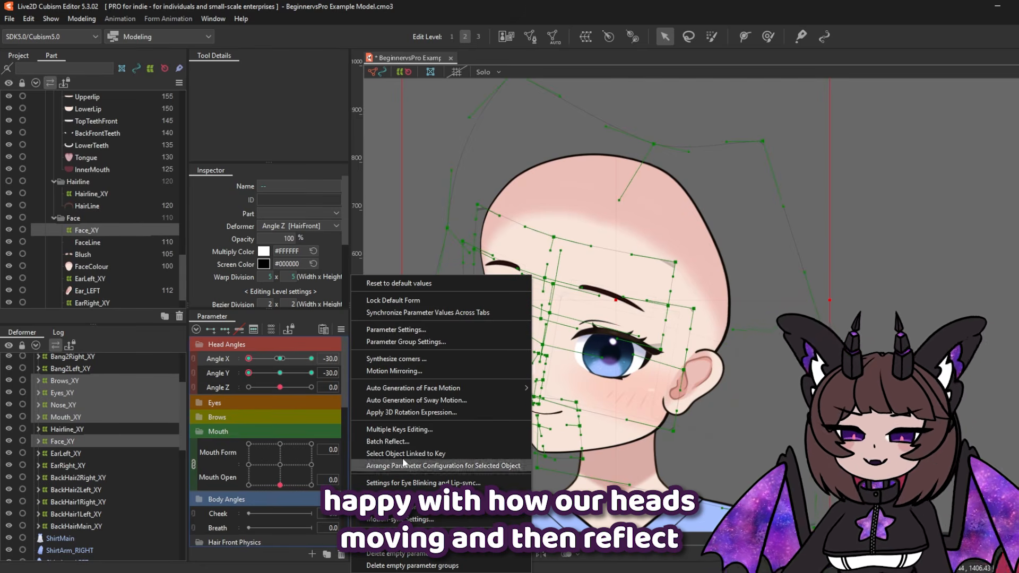
click(402, 371)
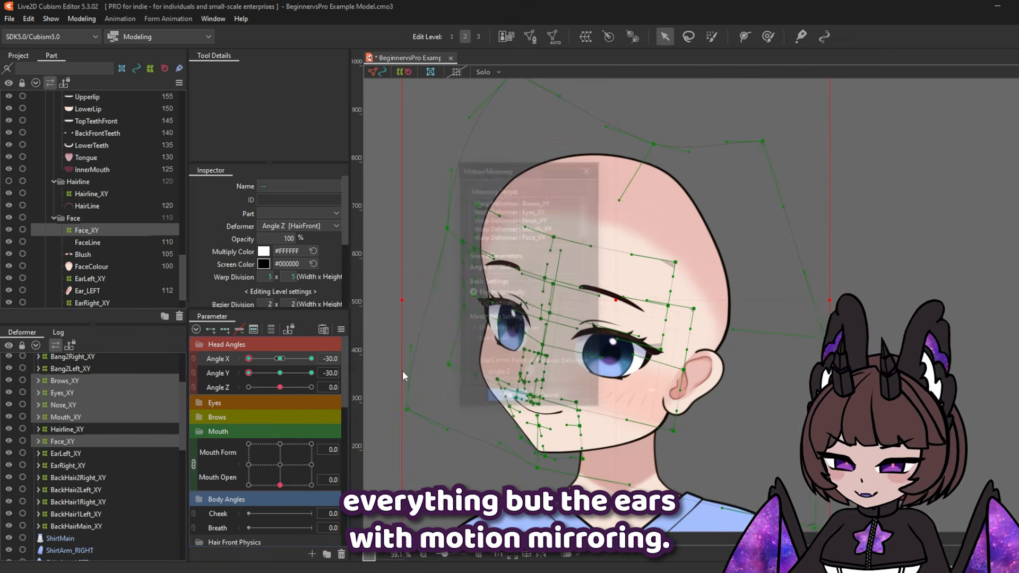
click(507, 399)
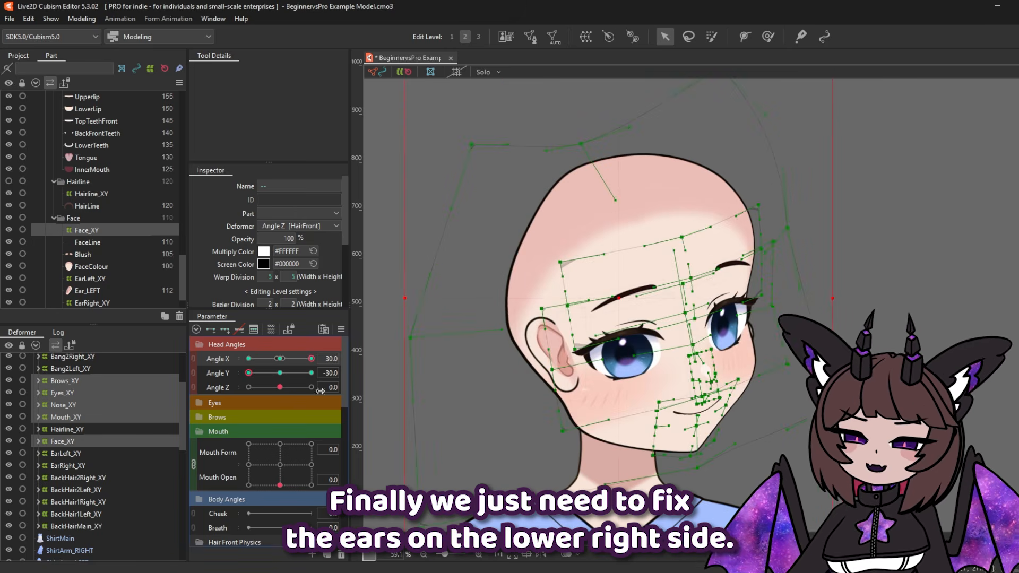
Tilt both ear deformers at Angle X 30, Angle Y -30 with perspective deformation, and preview the head across its Angle X and Y range
click(66, 453)
ctrl+click(68, 465)
click(81, 18)
mouse_move(113, 130)
click(252, 166)
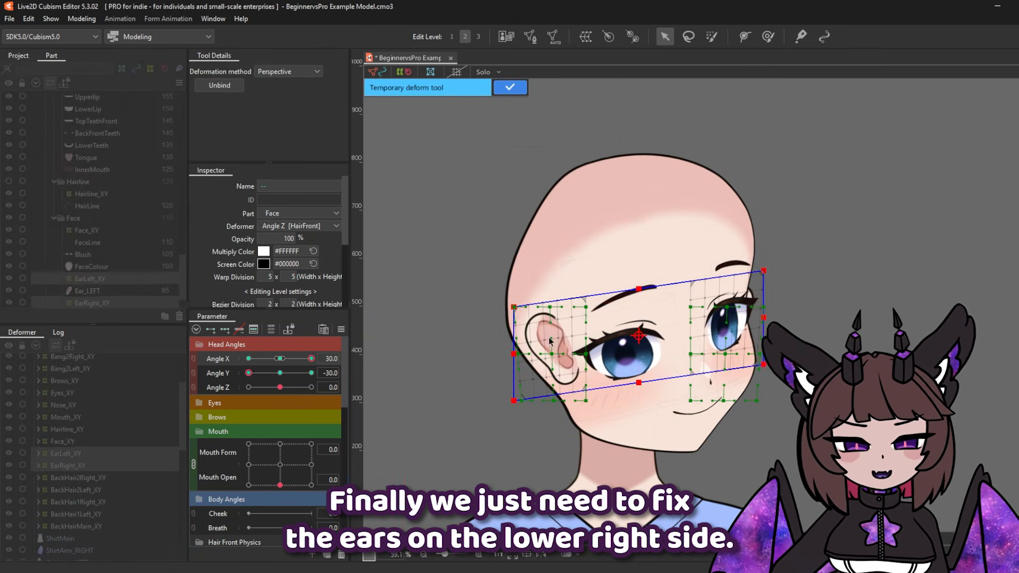
drag(311, 359, 313, 358)
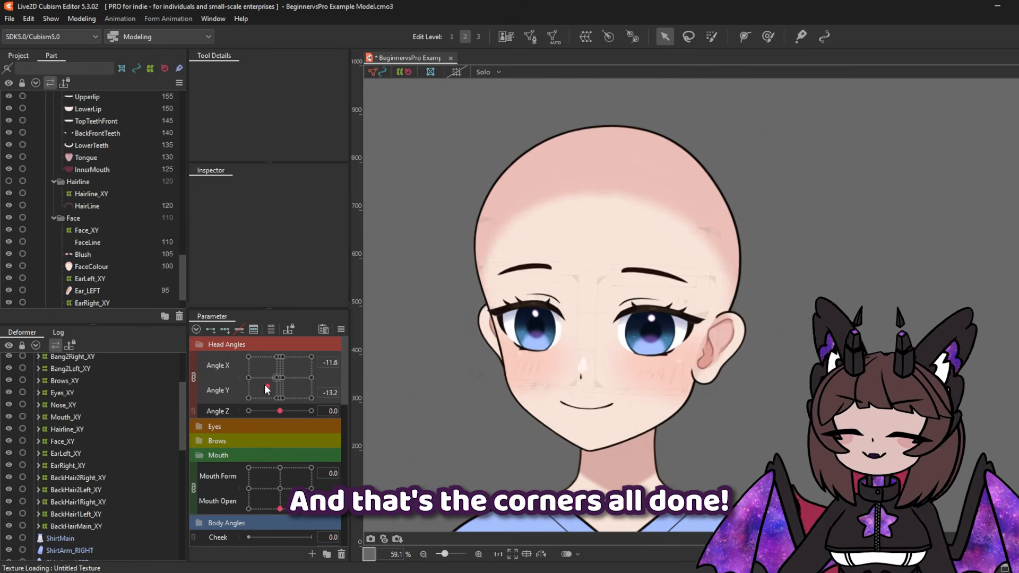
drag(280, 378, 277, 430)
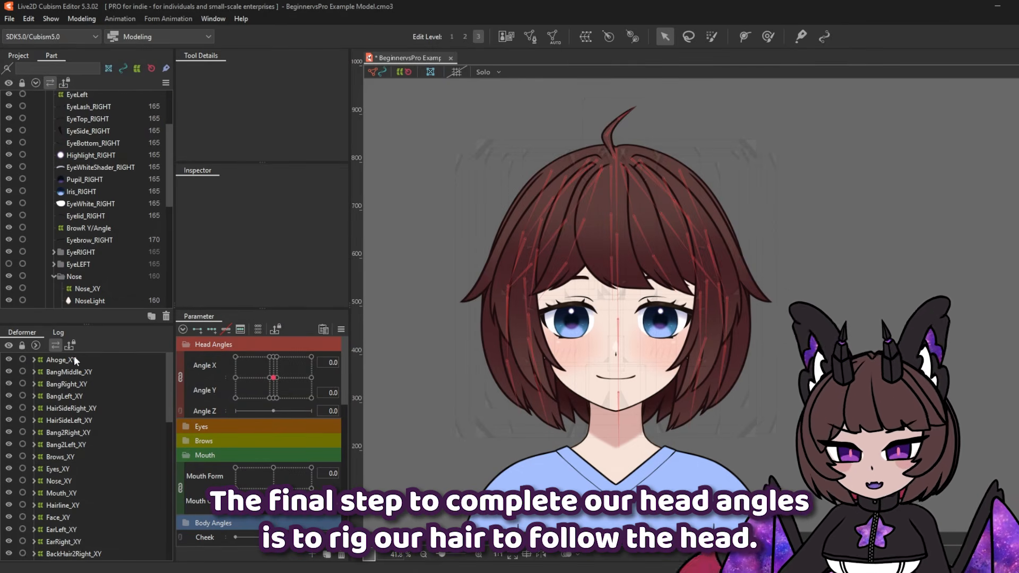
Select the deformers from Ahoge_XY to Bang2Left_XY plus Hairline_XY, and assign them three keyforms on Angle X
click(74, 359)
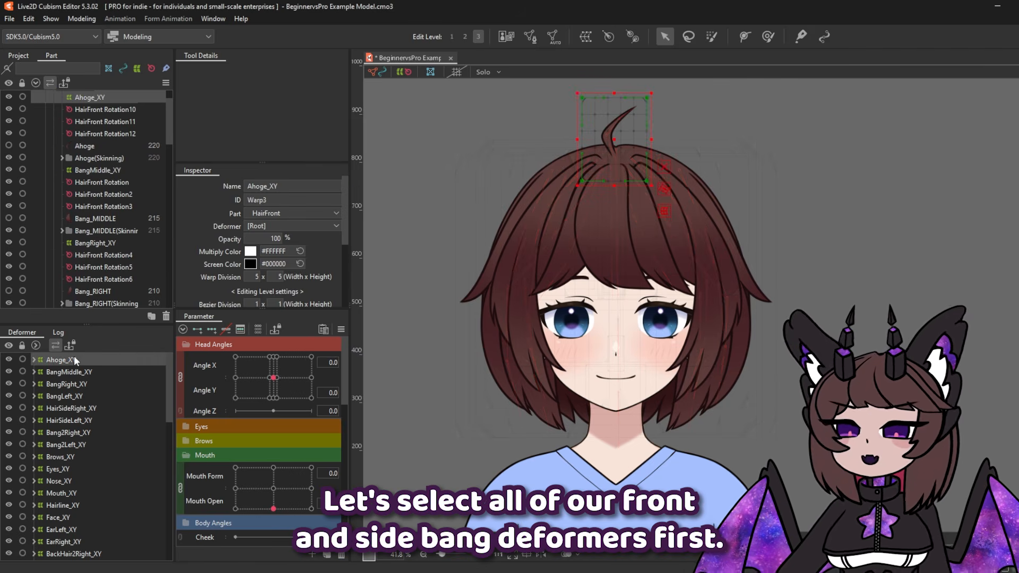
shift+click(73, 444)
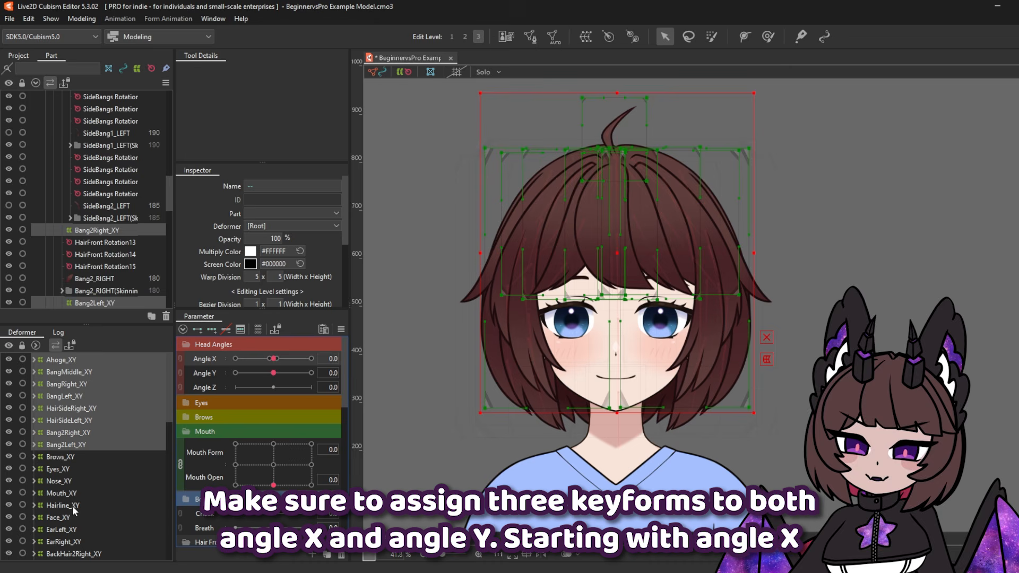
ctrl+click(72, 505)
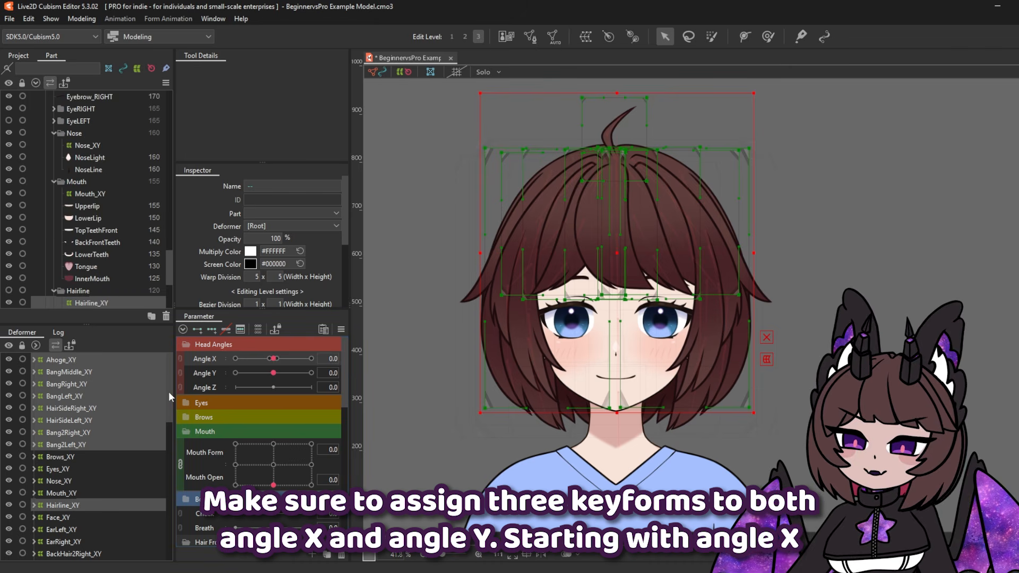
At Angle X -30, move all the selected hair and hairline deformers left to follow the turned head
drag(273, 358, 237, 360)
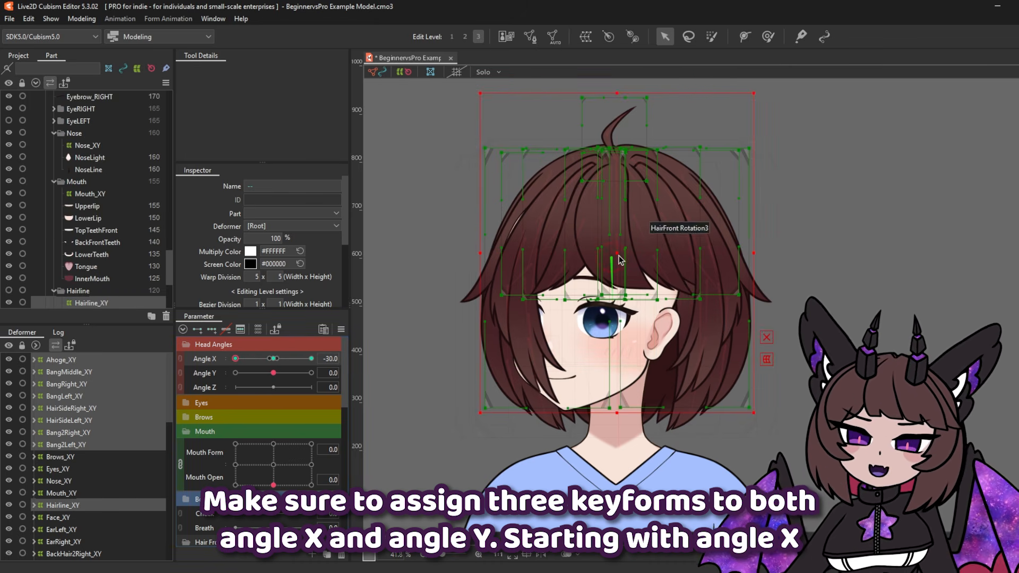
drag(618, 255, 573, 267)
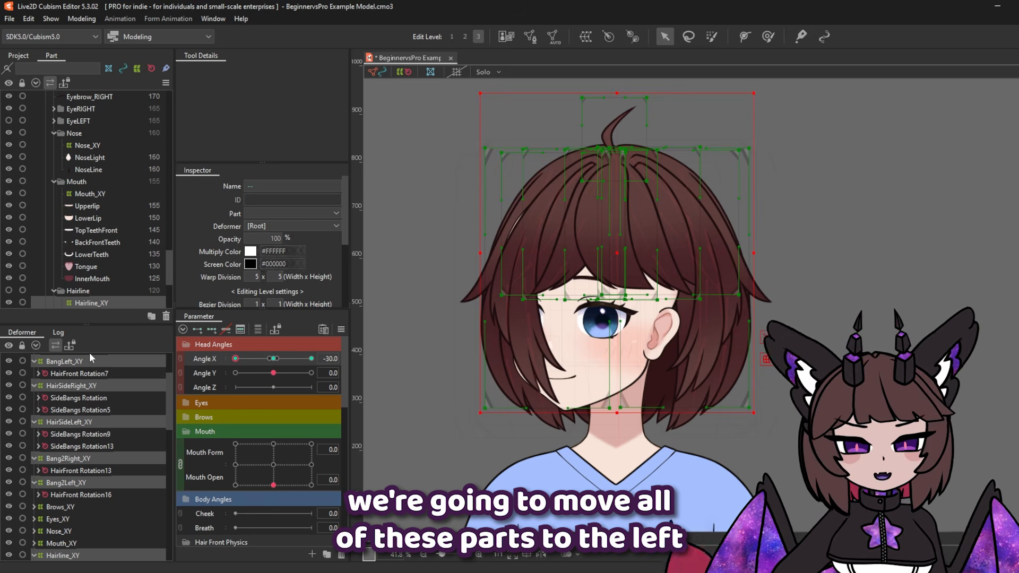
key(Left)
key(Left)
key(Left)
key(Left)
key(Left)
key(Left)
key(Left)
key(Left)
key(Left)
key(Left)
key(Left)
key(Left)
key(Left)
key(Left)
key(Left)
key(Left)
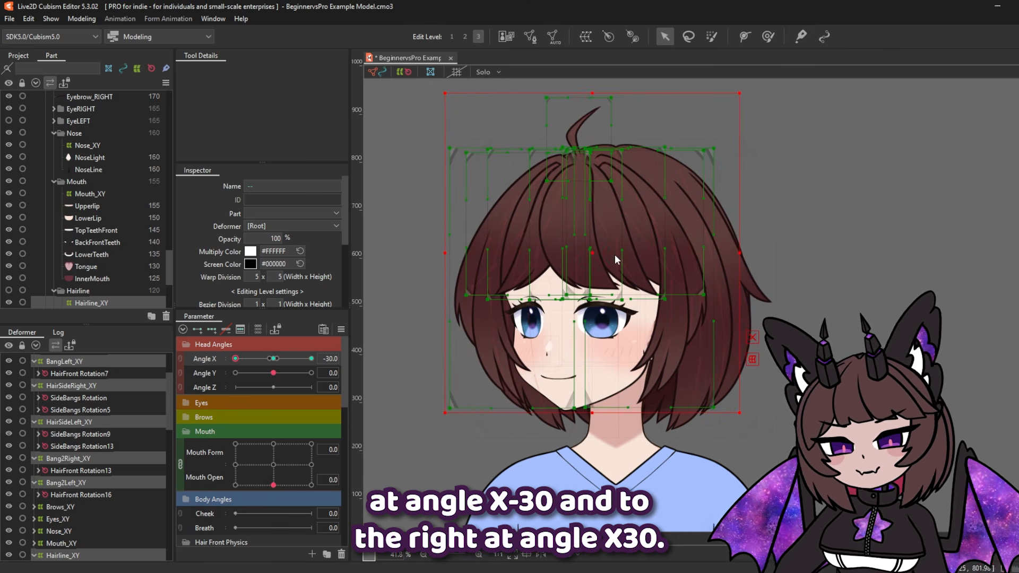
Place the same hair deformers to the right at Angle X 30, and collapse the deformer hierarchy
drag(250, 357, 197, 387)
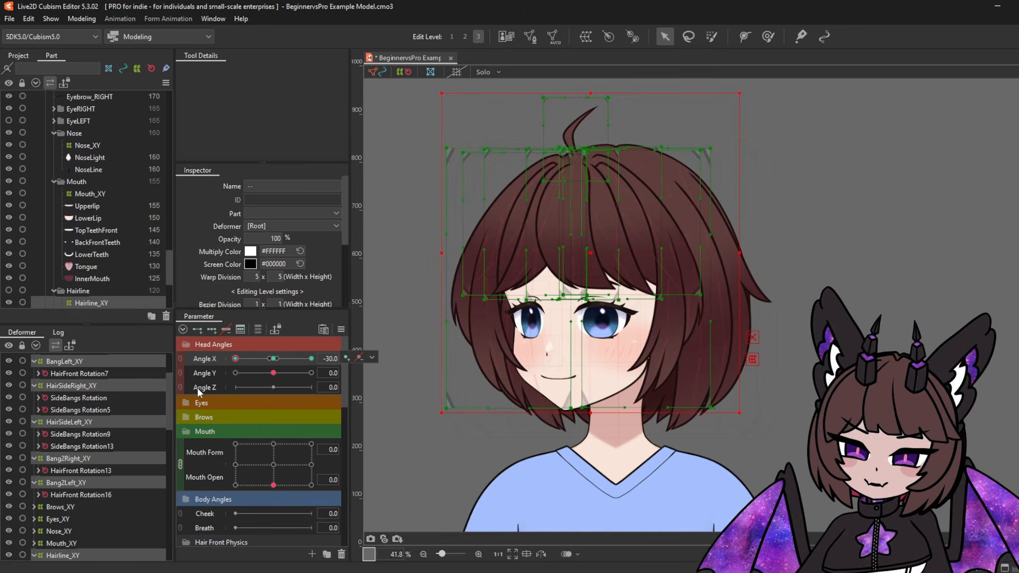
drag(235, 360, 329, 383)
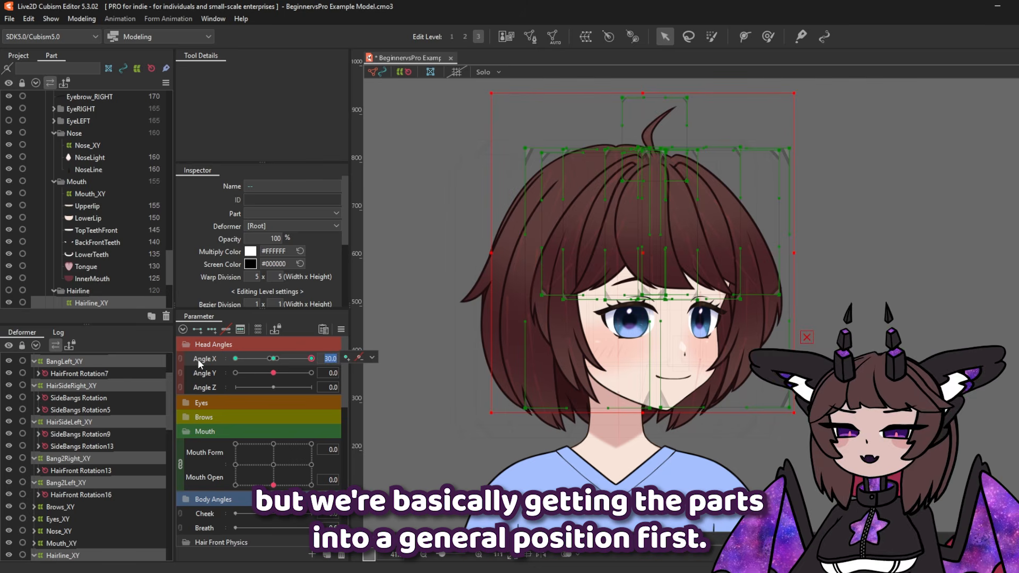
scroll(46, 386, up, 2)
click(37, 345)
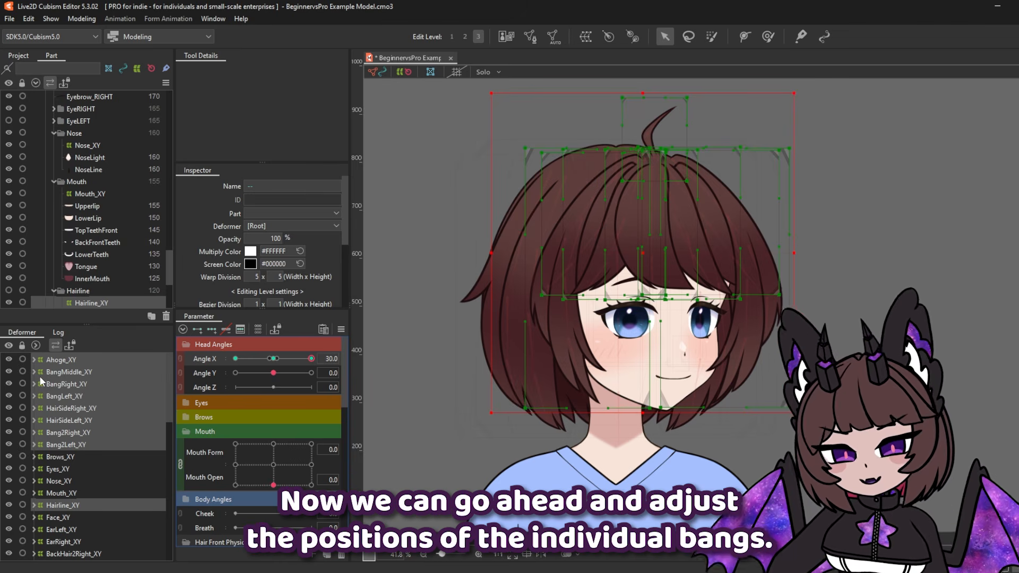
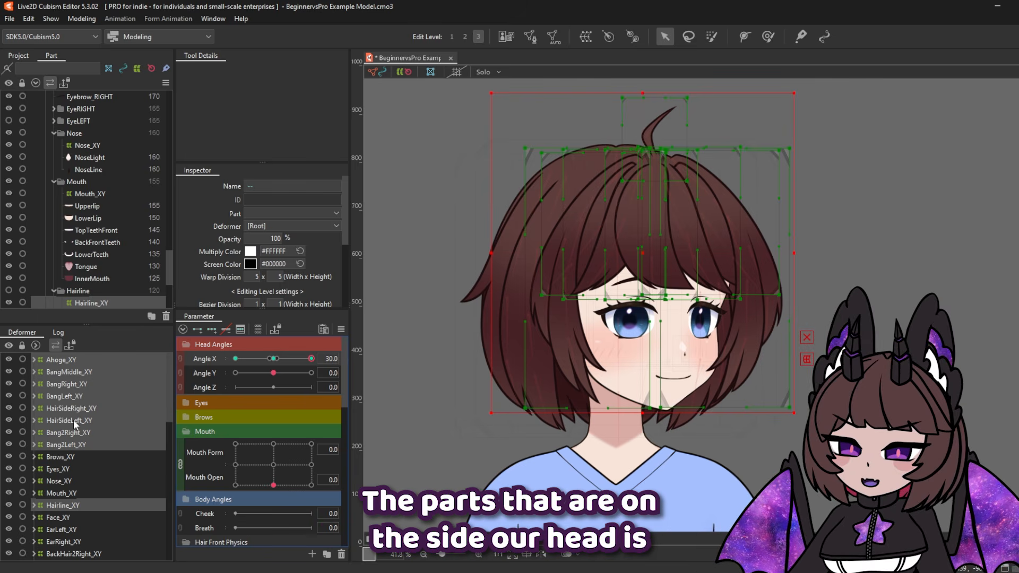
At Angle X 30, shift HairSideLeft_XY and Ahoge_XY back towards the centre of the head
click(73, 420)
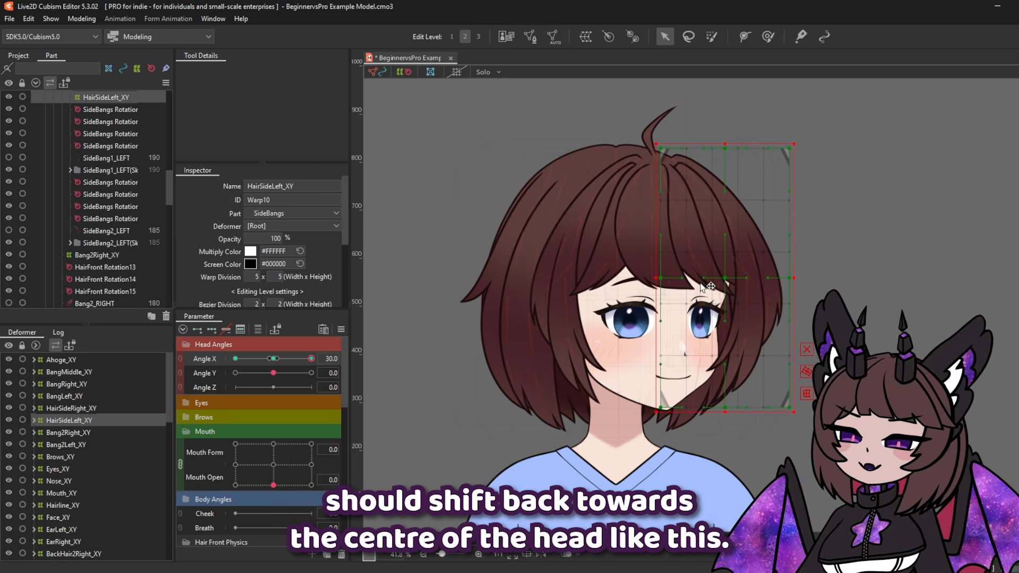
drag(725, 279, 714, 279)
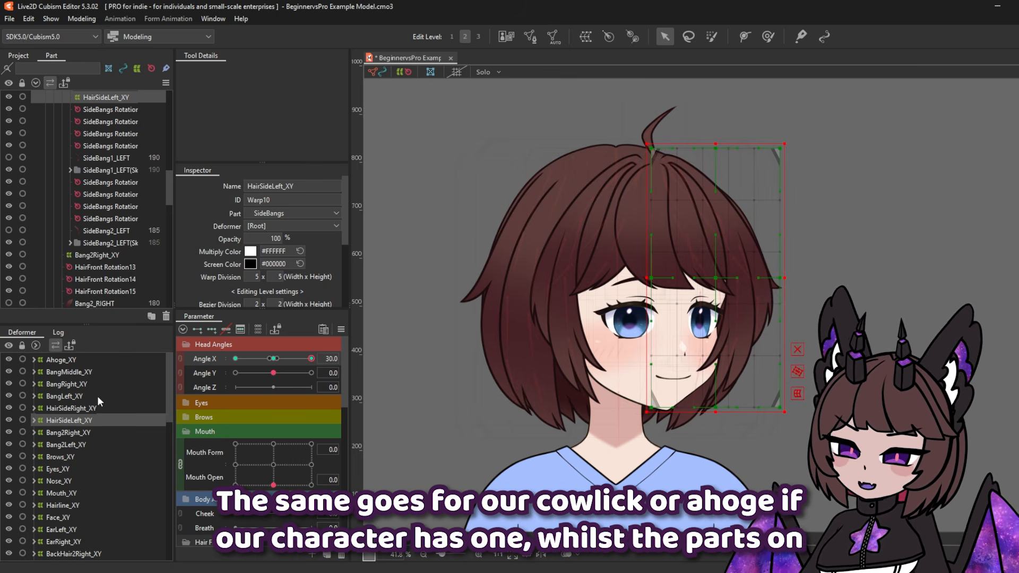
click(75, 361)
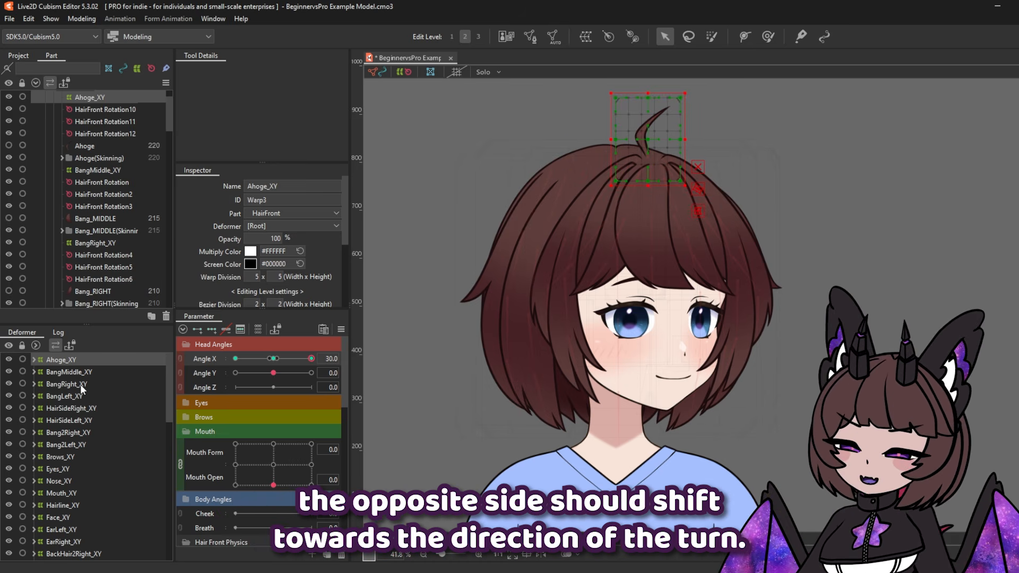
Adjust the front bang deformers at Angle X 30, shifting the centrepiece BangMiddle_XY towards the direction of the turn
click(80, 384)
click(74, 397)
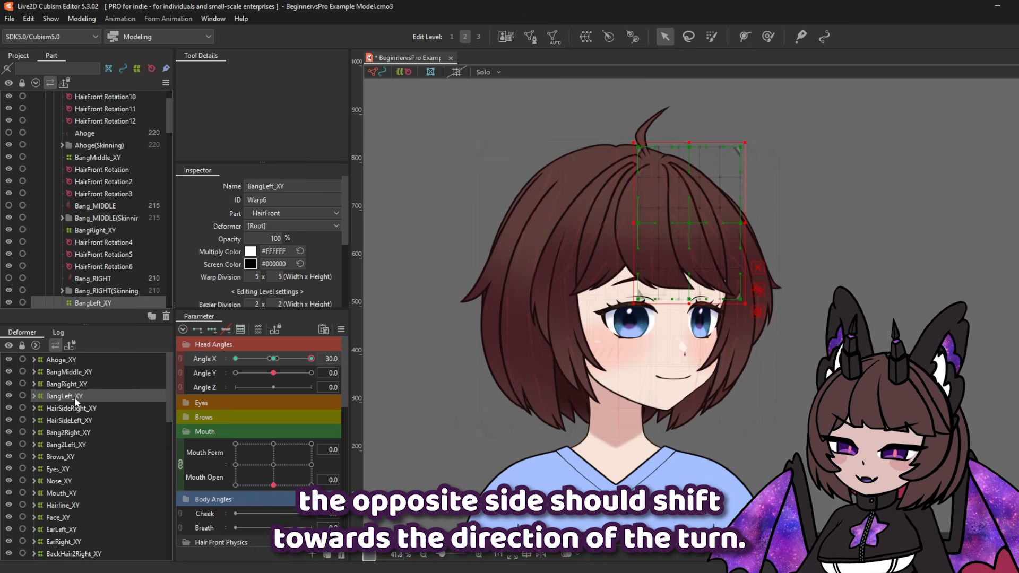
click(85, 371)
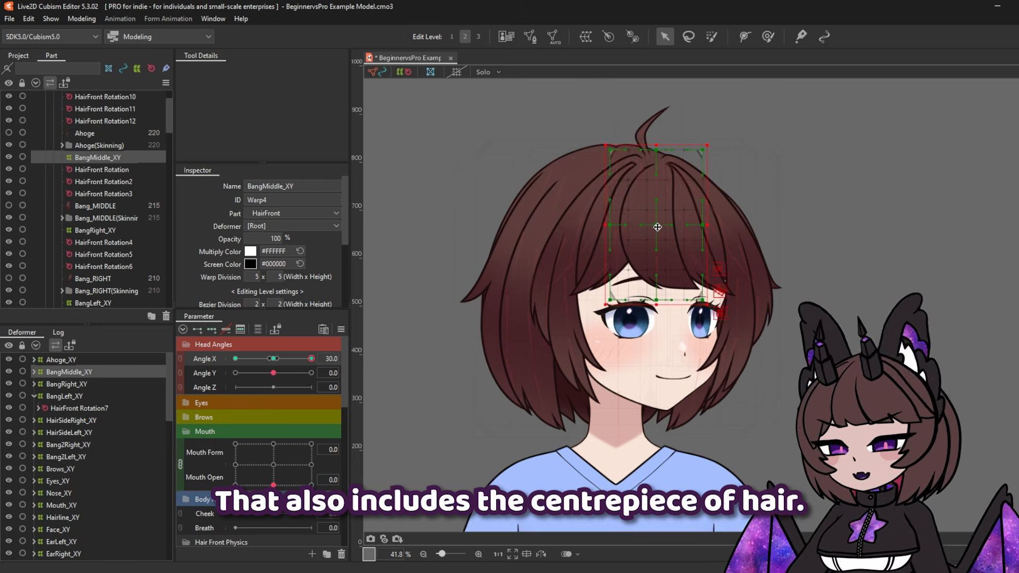
drag(652, 227, 624, 228)
click(70, 386)
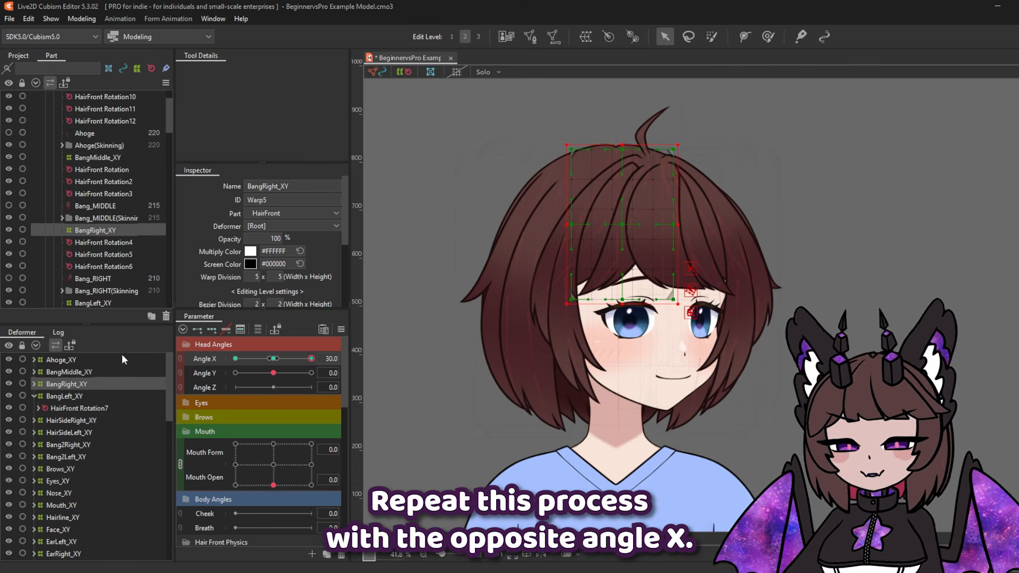
At Angle X 30, shift the Bang2Right_XY deformer slightly towards the direction of the turn
click(71, 420)
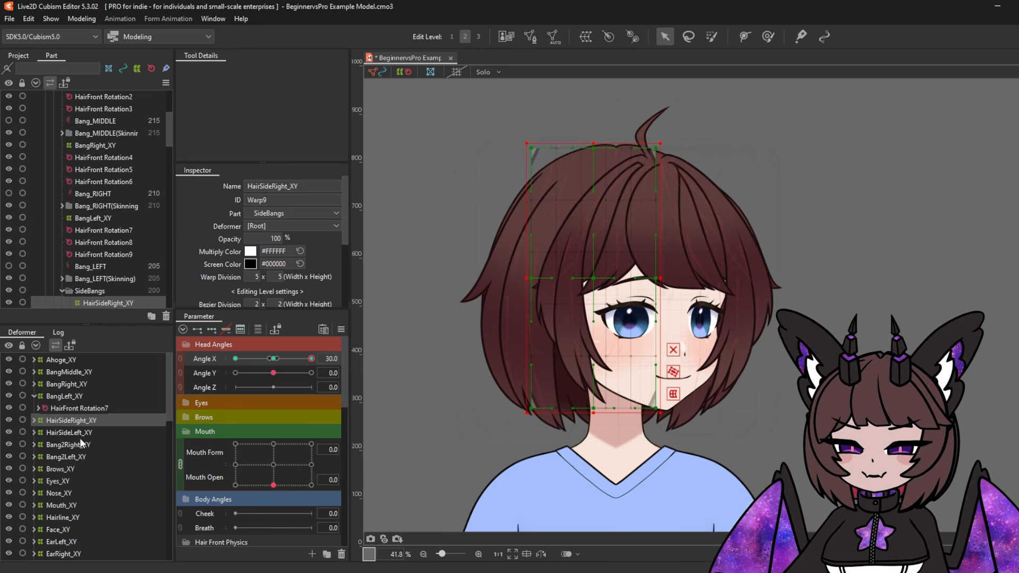
click(79, 445)
drag(606, 225, 616, 225)
At Angle X -30, adjust the ahoge, front bang and side hair deformers, including BangMiddle_XY and HairSideLeft_XY, to suit the left turn
click(64, 360)
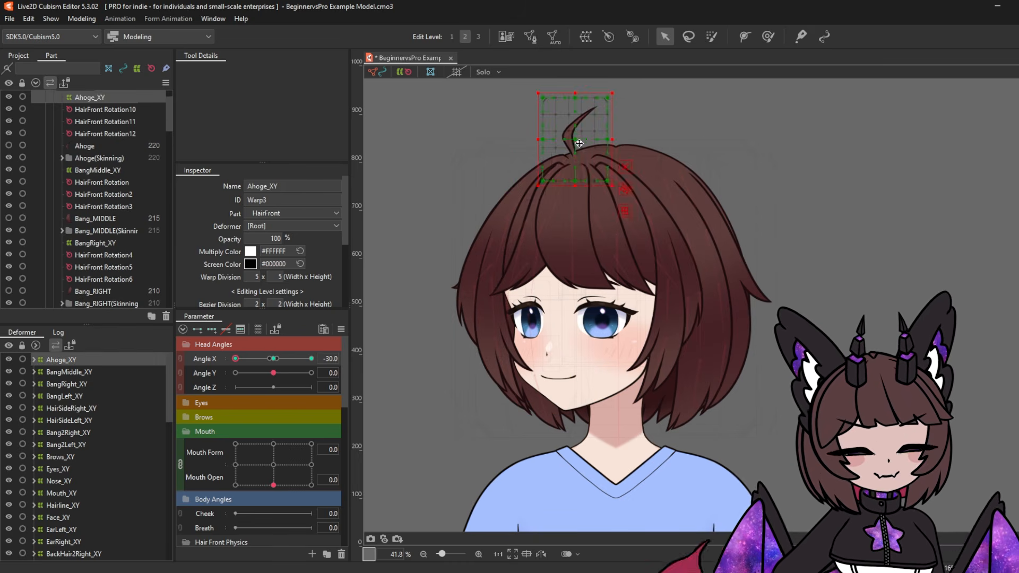
click(69, 372)
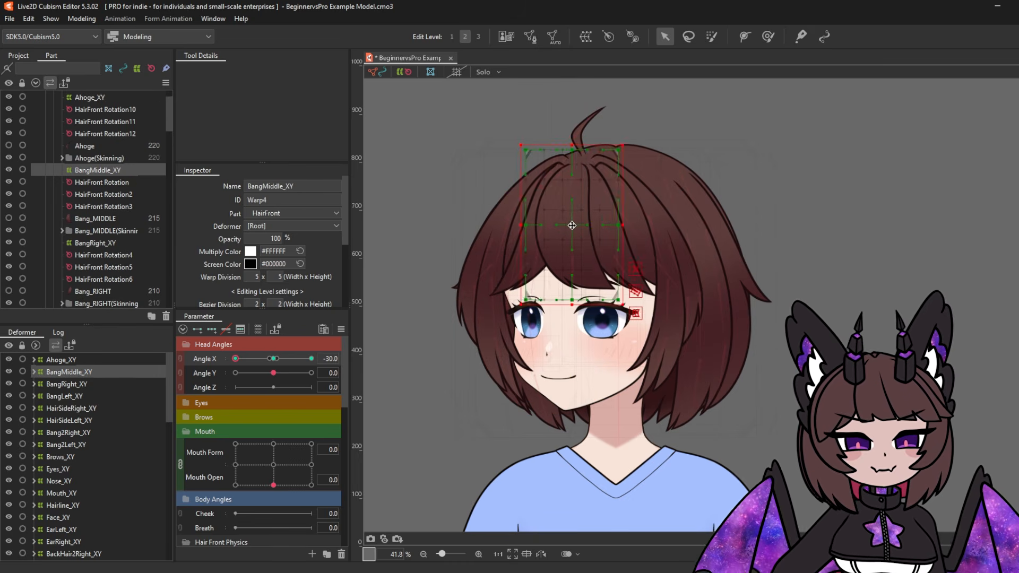
drag(572, 226, 607, 223)
click(78, 396)
click(77, 408)
click(77, 420)
drag(653, 277, 645, 278)
click(77, 433)
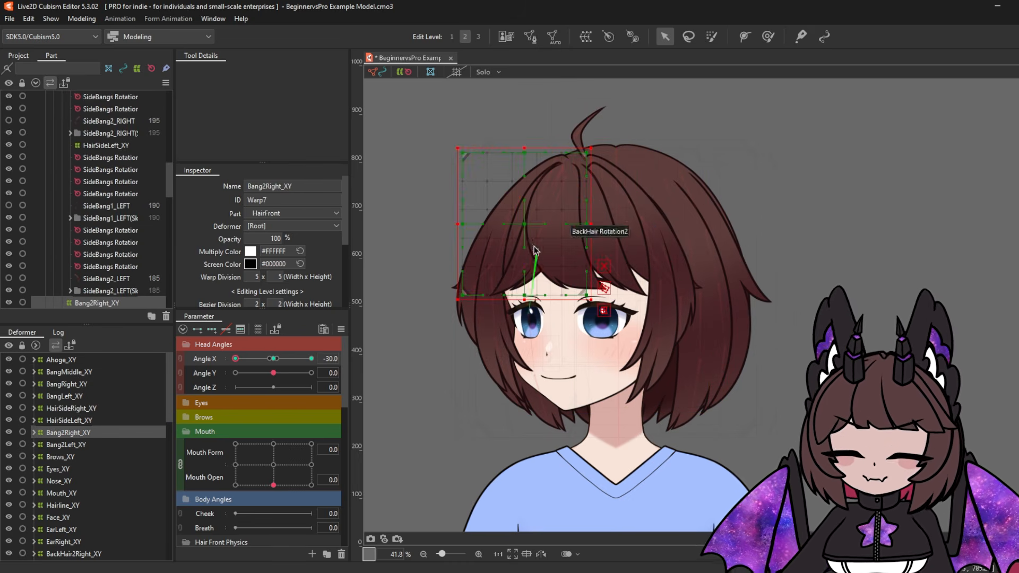
Add three Angle X keys to the five BackHair deformers and shift them slightly towards the turn at -30 and 30
scroll(85, 421, down, 4)
click(85, 422)
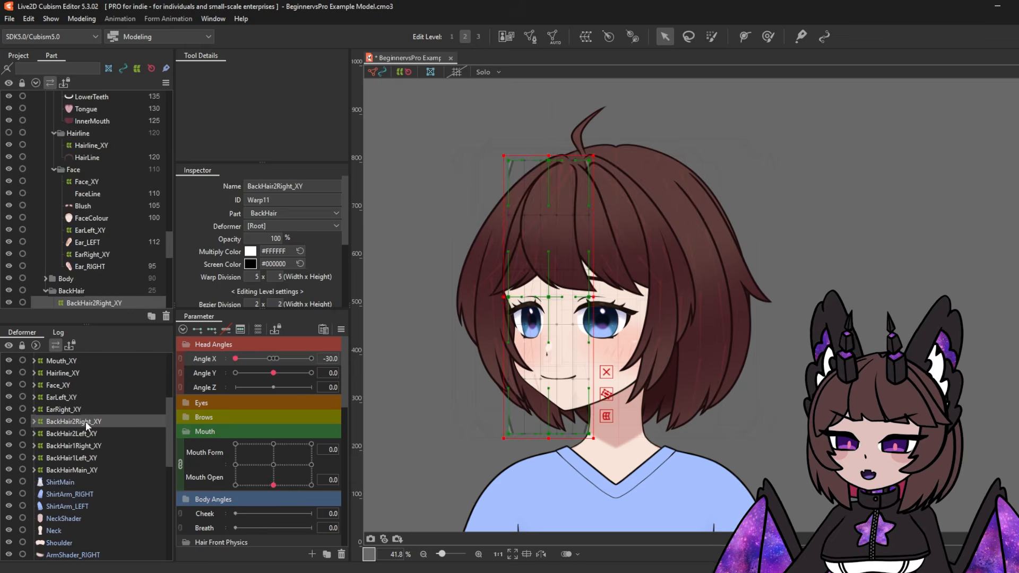
shift+click(88, 470)
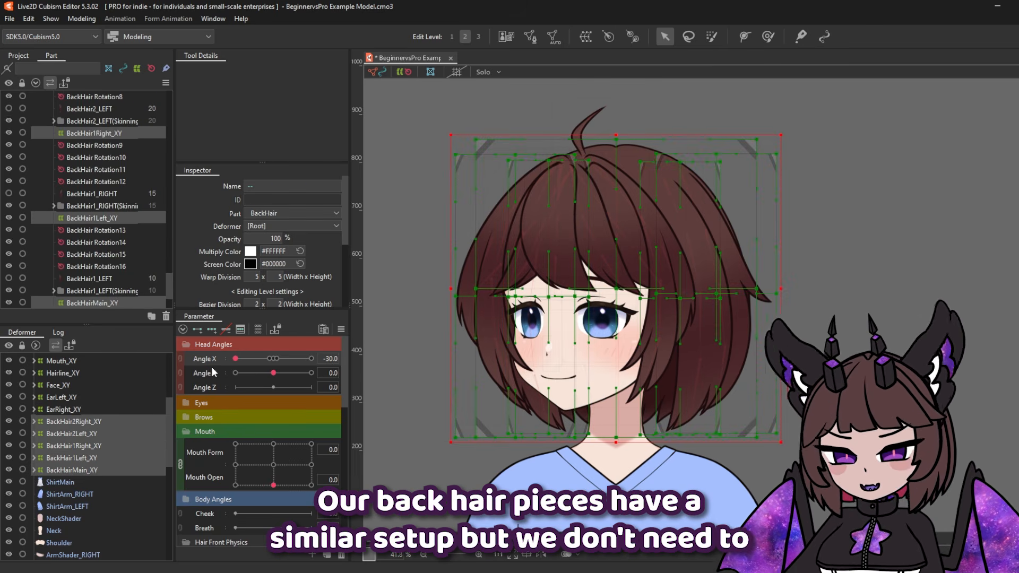
click(212, 331)
drag(271, 359, 234, 368)
drag(617, 289, 614, 288)
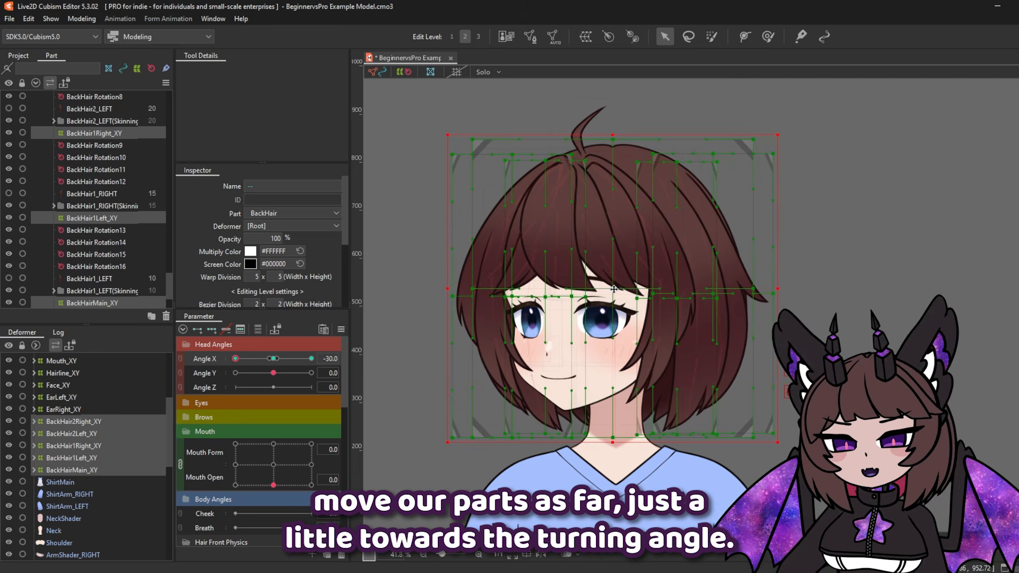
click(311, 358)
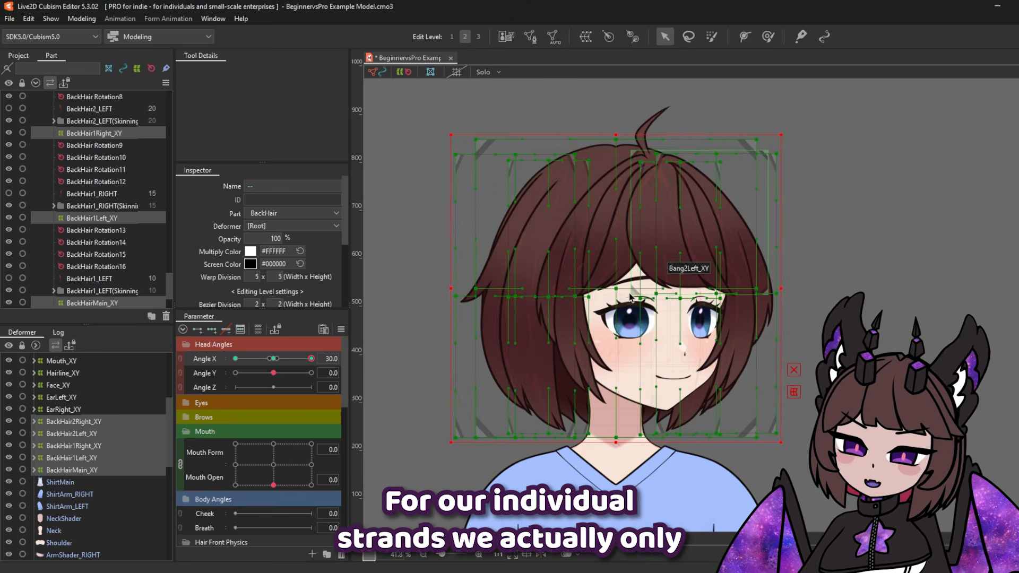
drag(615, 289, 619, 290)
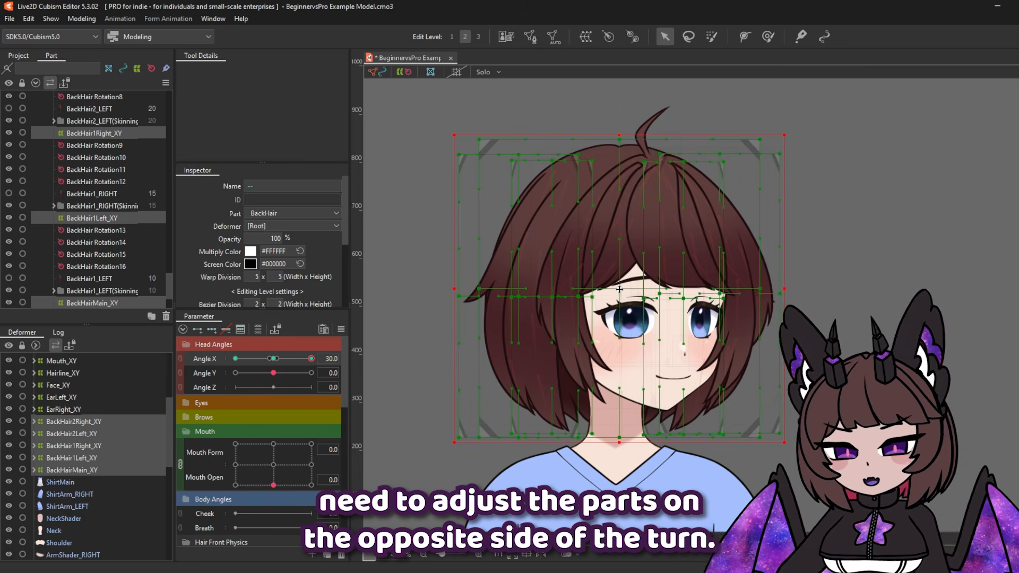
At Angle X -30, move BackHair2Left_XY and BackHair1Left_XY further left in the direction of the turn
click(235, 360)
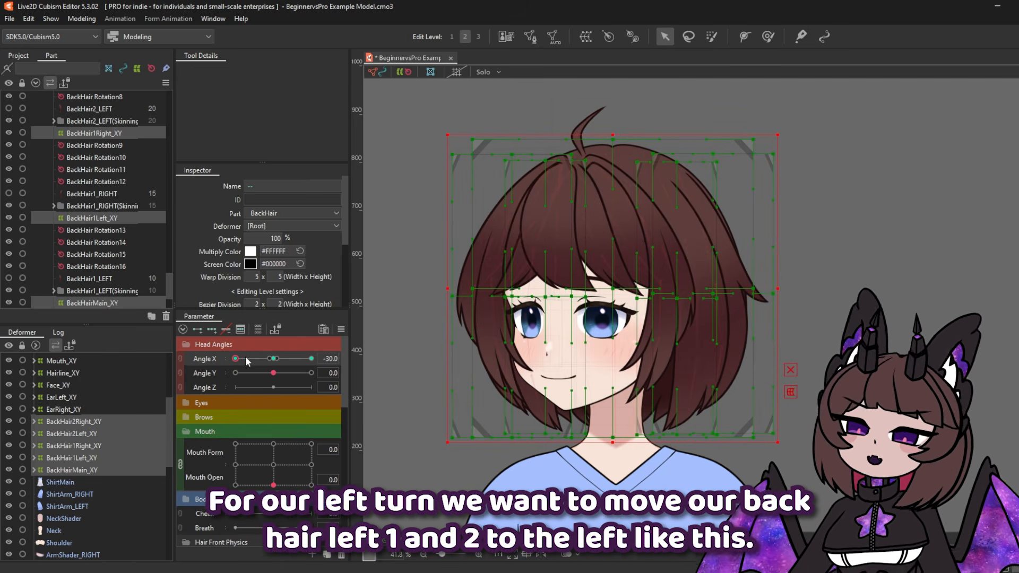
click(84, 435)
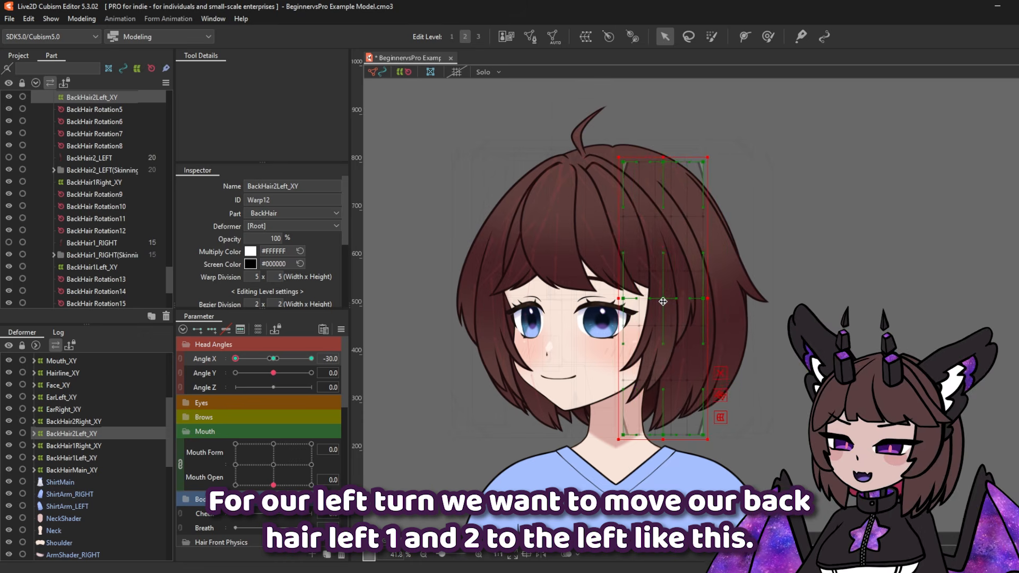
click(89, 460)
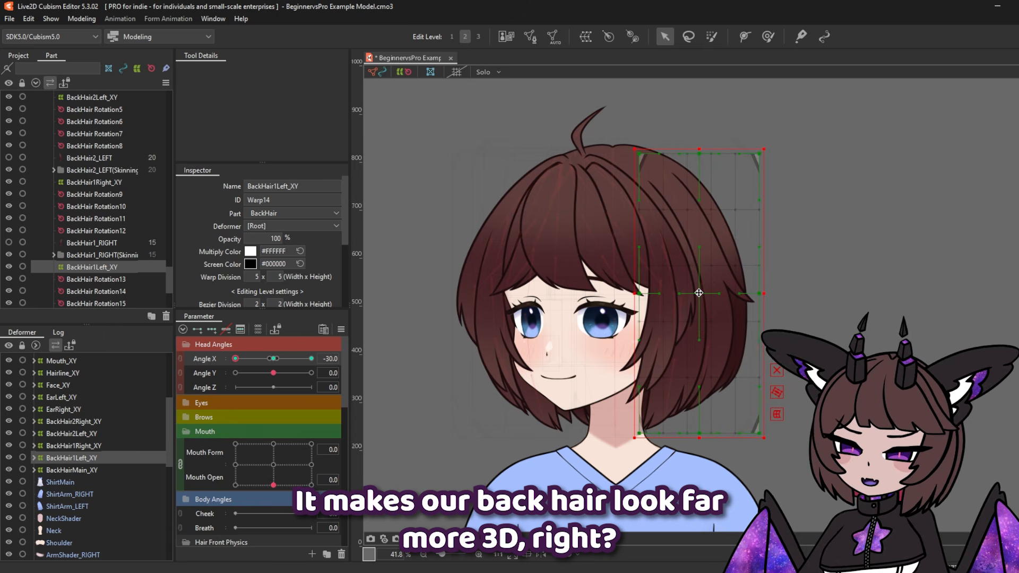
At Angle X 30, move BackHair1Right_XY and BackHair2Right_XY further right, and return Angle X to 0
drag(236, 360, 313, 360)
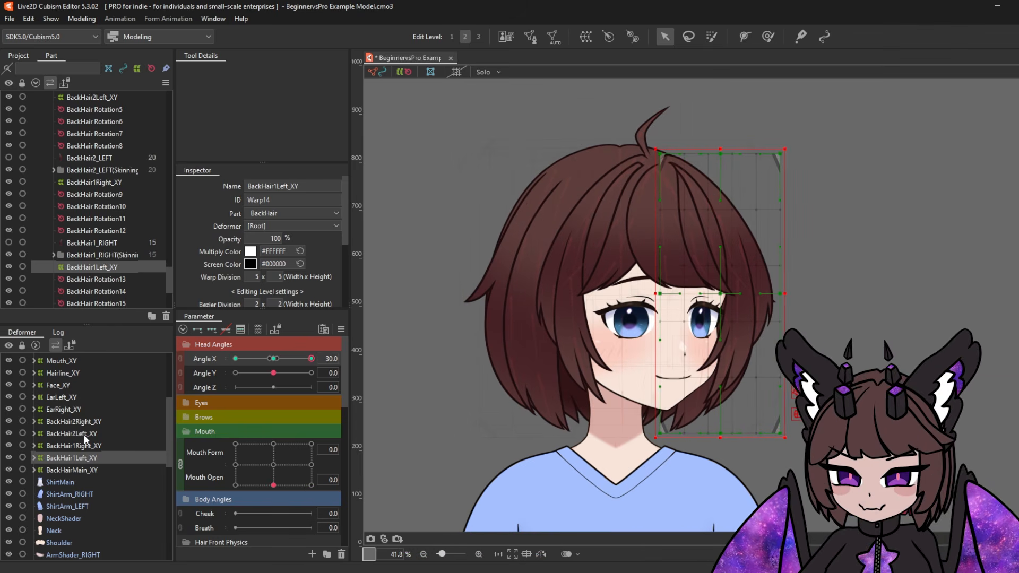
click(80, 446)
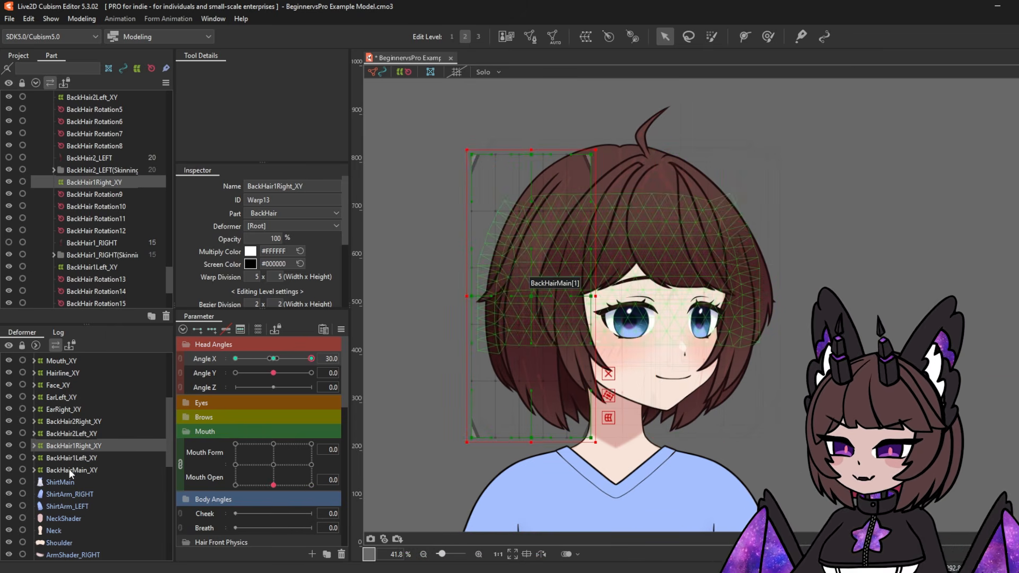
click(73, 434)
click(73, 421)
drag(560, 297, 581, 298)
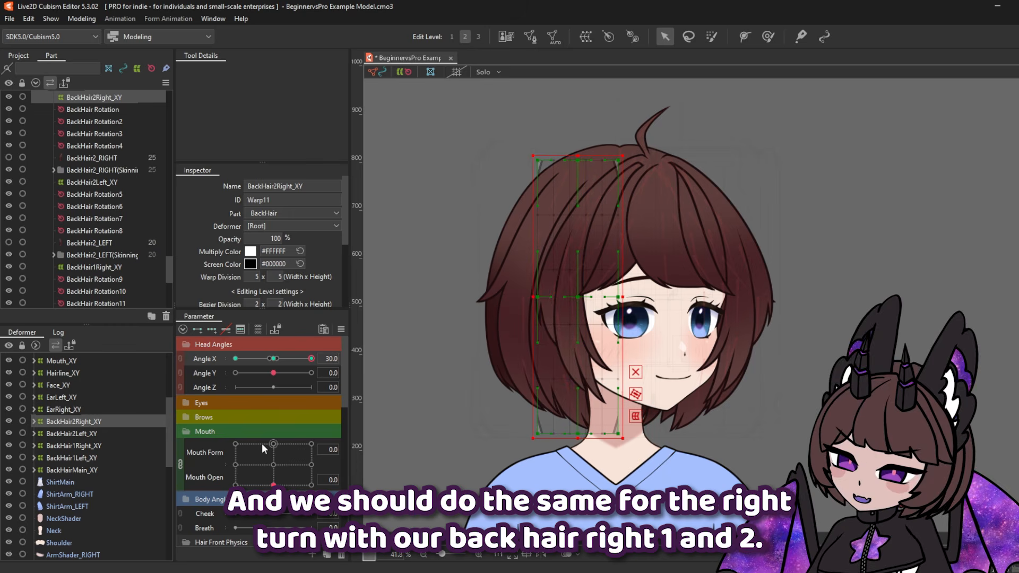
mouse_move(311, 360)
mouse_down()
mouse_move(233, 365)
mouse_move(249, 375)
mouse_move(312, 366)
mouse_up()
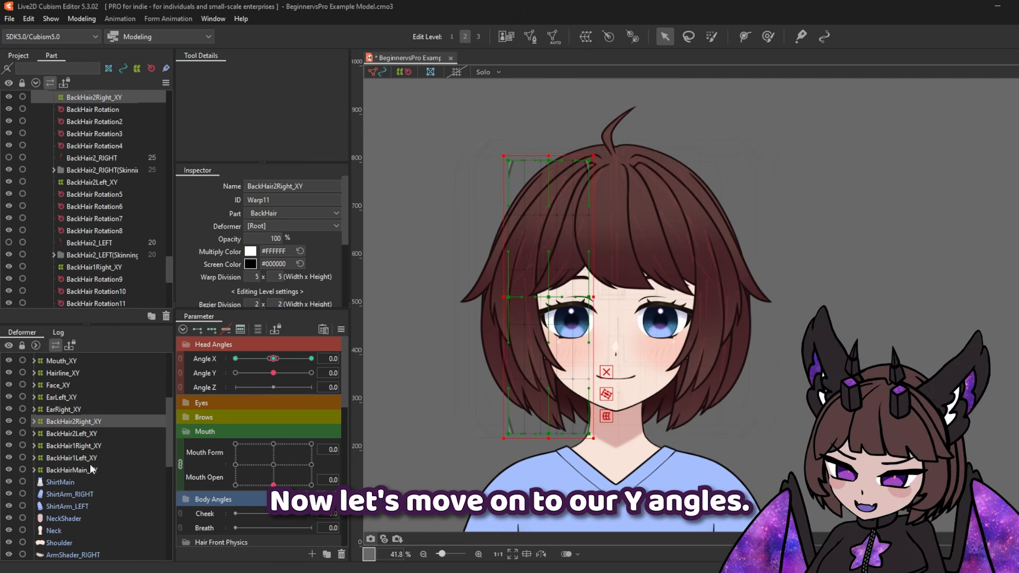
Key all the ahoge, bang, side hair and hairline deformers on Angle Y and move them up at Angle Y 30
scroll(91, 451, up, 4)
click(71, 360)
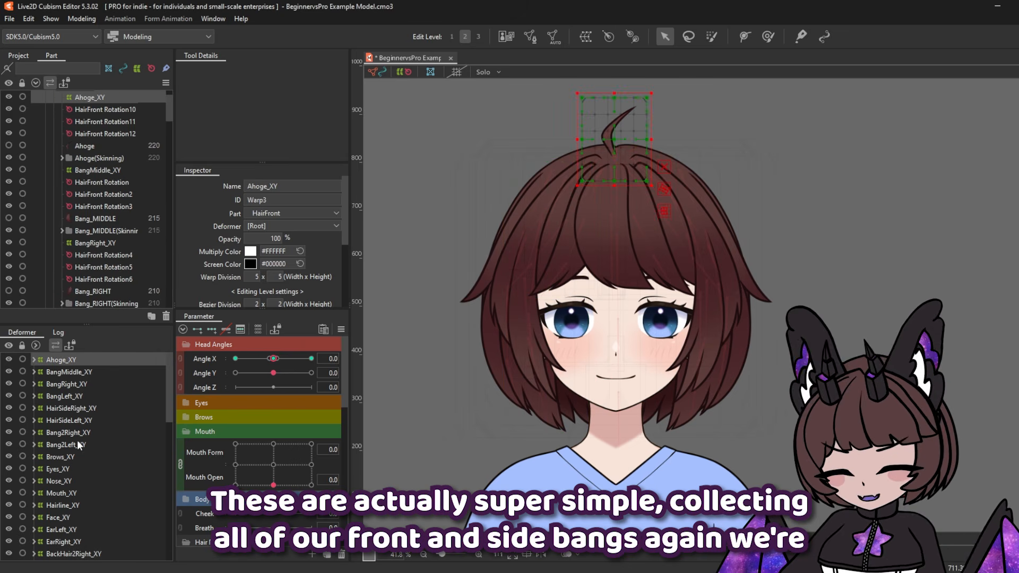
shift+click(77, 445)
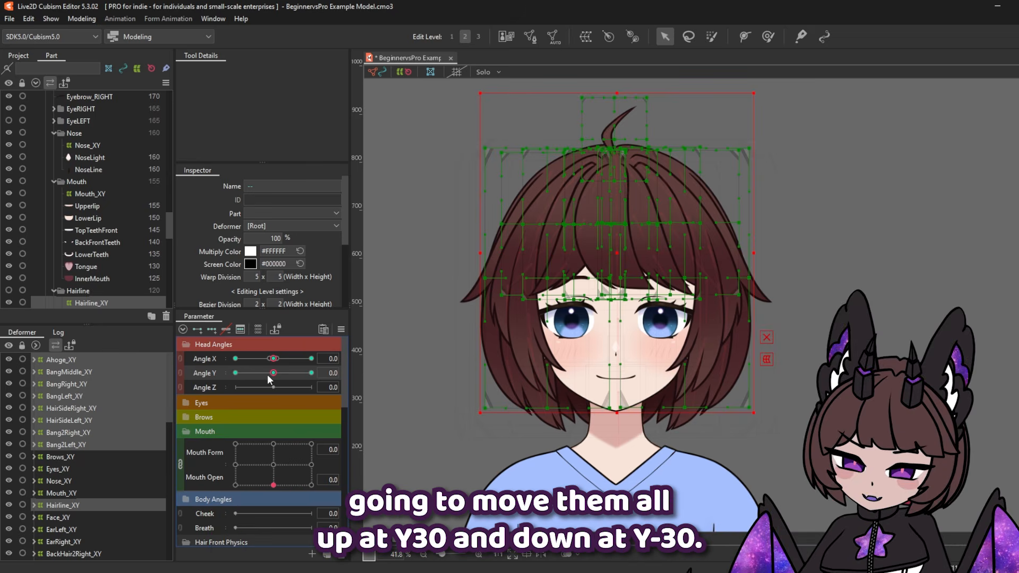
drag(273, 373, 345, 374)
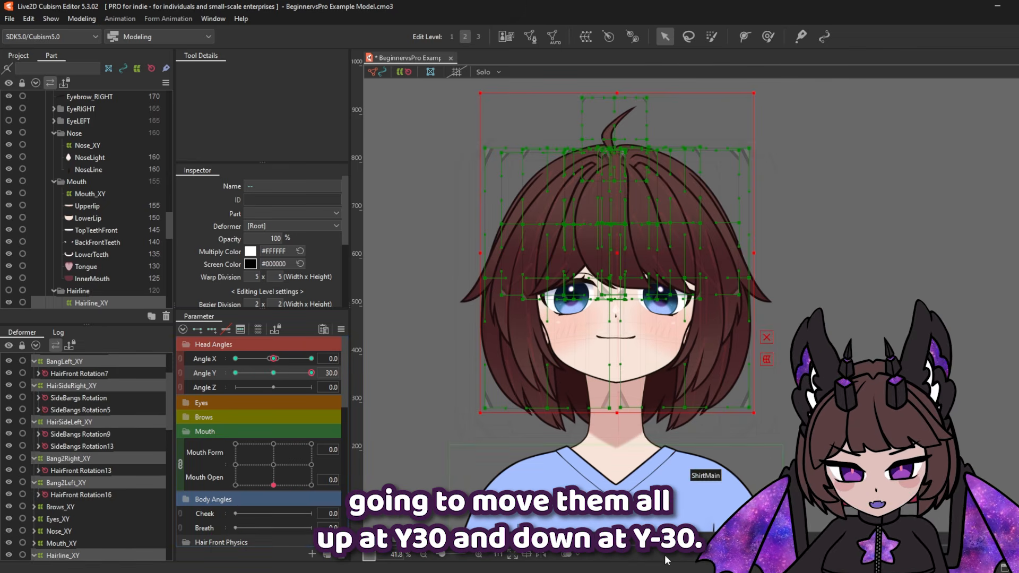
key(Up)
key(Up)
key(Up)
key(Up)
key(Up)
key(Up)
key(Up)
key(Up)
key(Up)
key(Up)
key(Up)
key(Up)
key(Up)
key(Up)
key(Up)
key(Up)
key(Up)
key(Up)
key(Up)
key(Up)
At Angle Y -30, move the same hair and hairline deformers down to follow the lowered face
drag(312, 373, 214, 393)
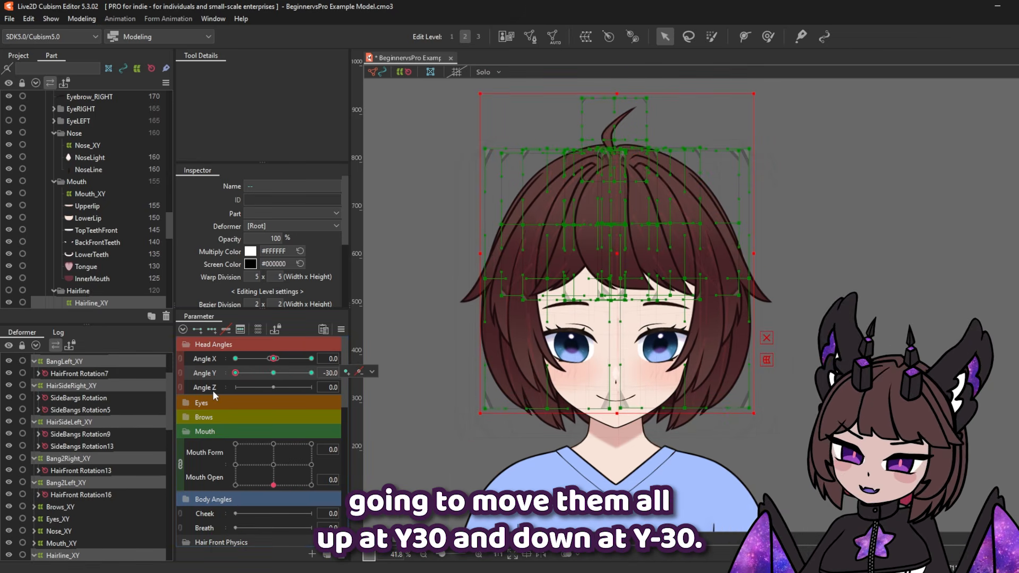
click(312, 372)
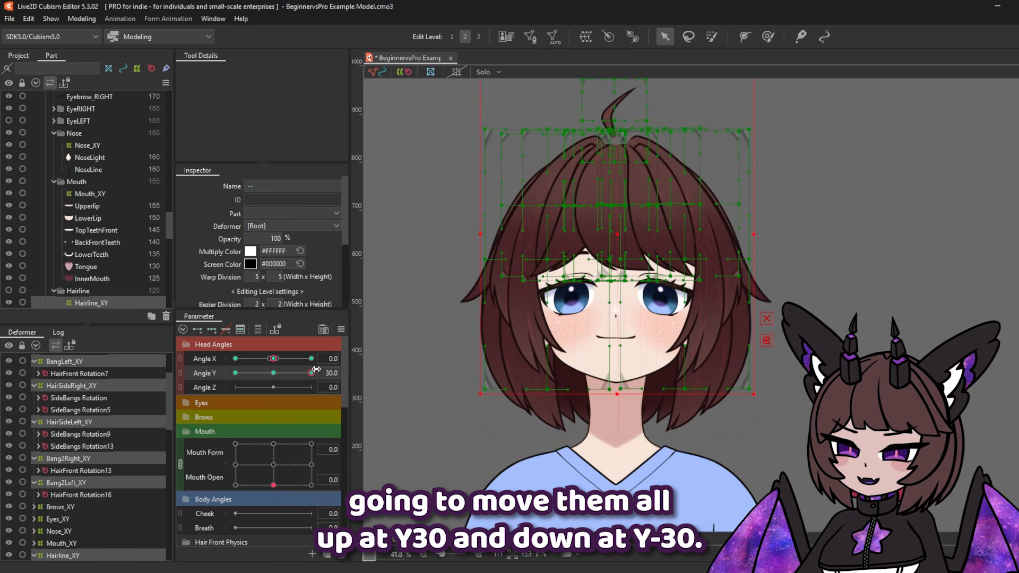
click(236, 373)
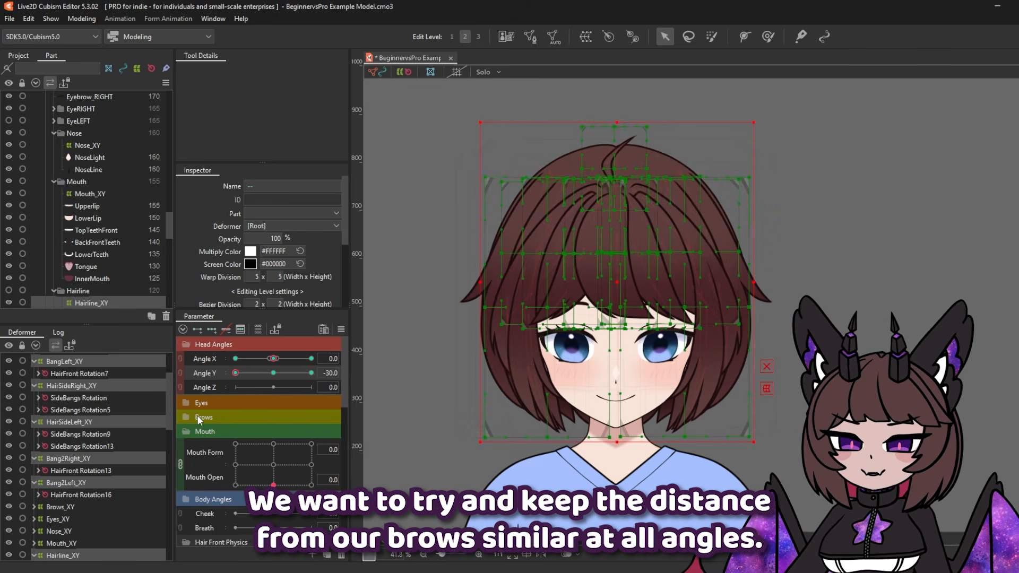
At Angle Y 30, nudge the selected hair and hairline deformers slightly back down to fine-tune their distance from the brows
drag(232, 406, 341, 409)
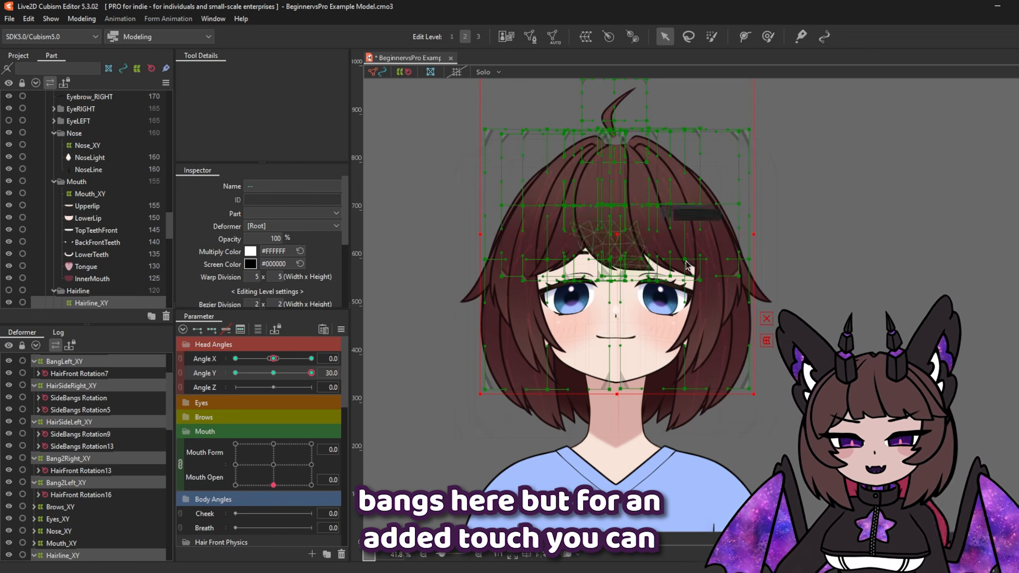
key(Down)
key(Down)
key(Down)
key(Down)
key(Down)
key(Down)
key(Down)
key(Down)
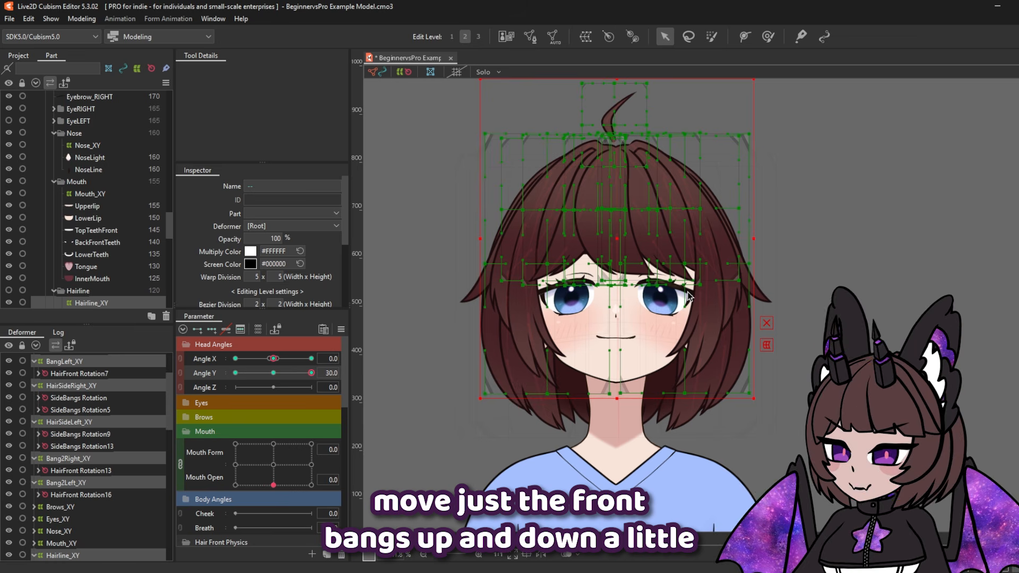
key(Up)
key(Up)
key(Up)
key(Down)
key(Up)
key(Down)
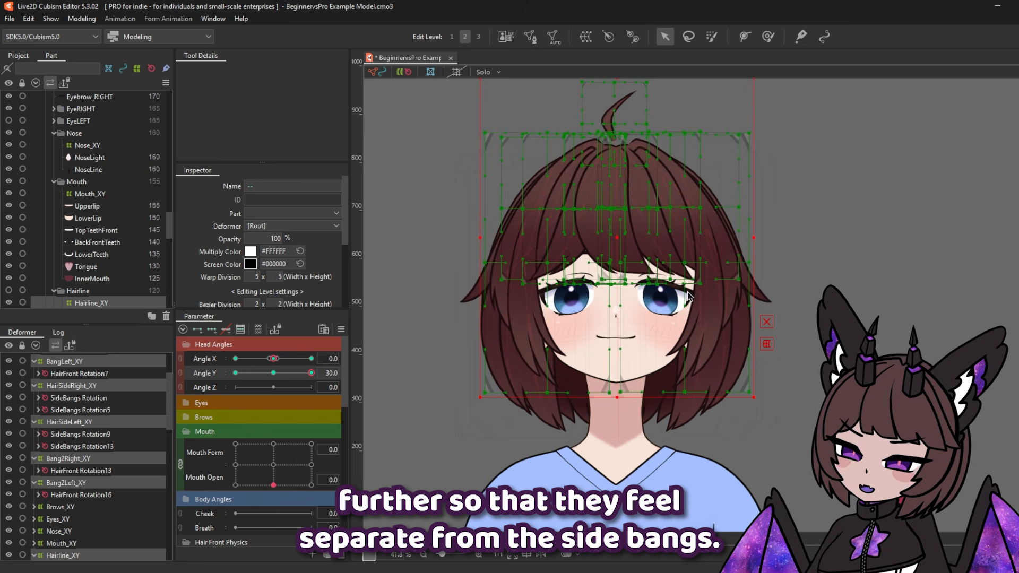
key(Down)
key(Down)
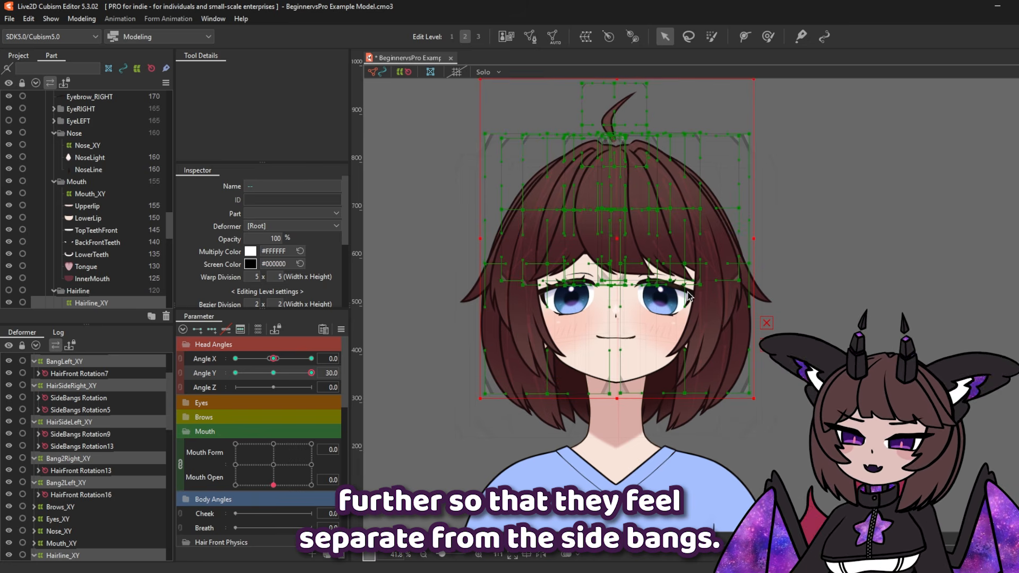
key(Down)
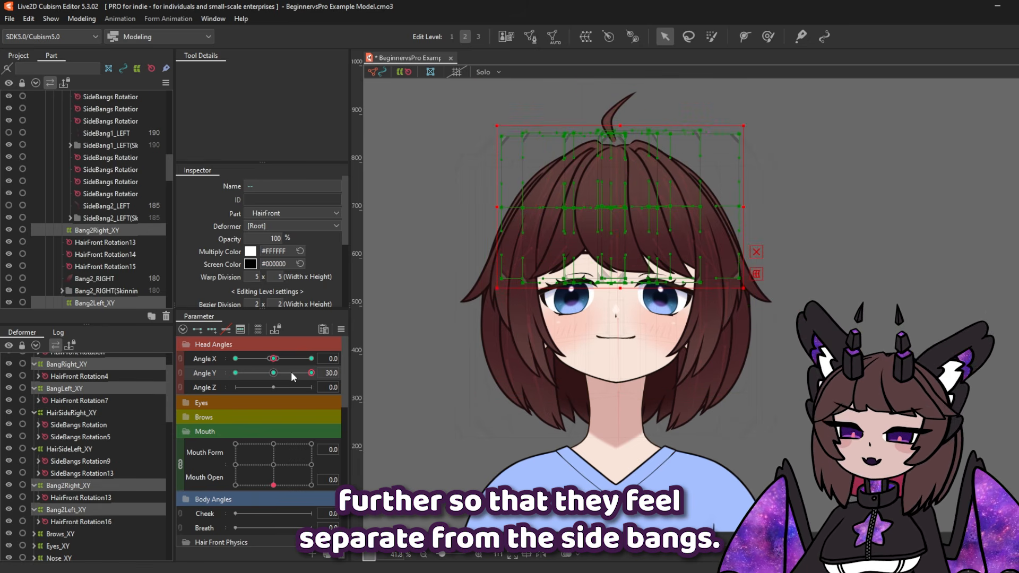
At Angle Y 30, lower the top edge of the front bang deformers slightly, and set Angle Y to -30 for the back hair
click(637, 140)
drag(616, 124, 616, 133)
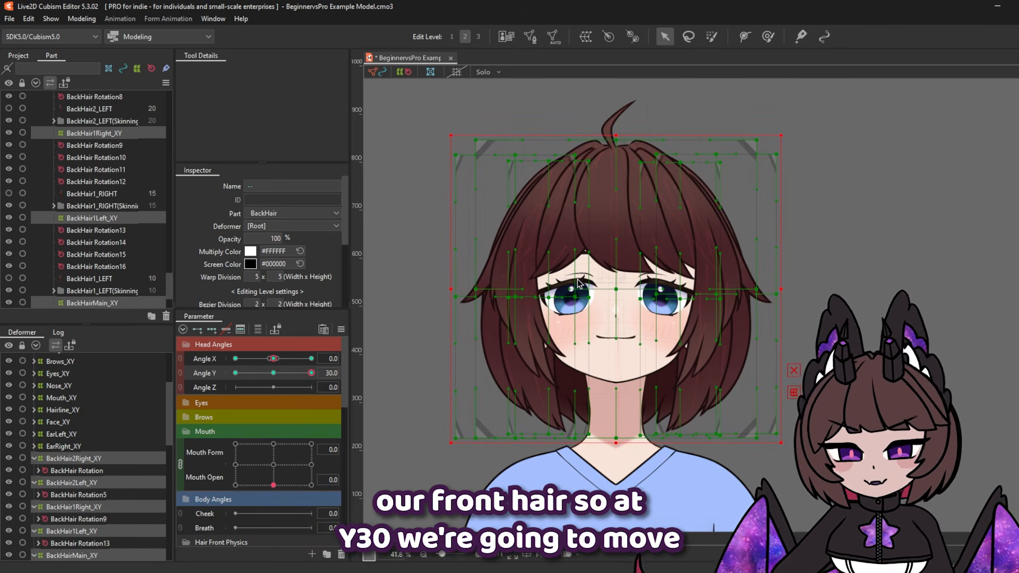
drag(308, 377, 180, 390)
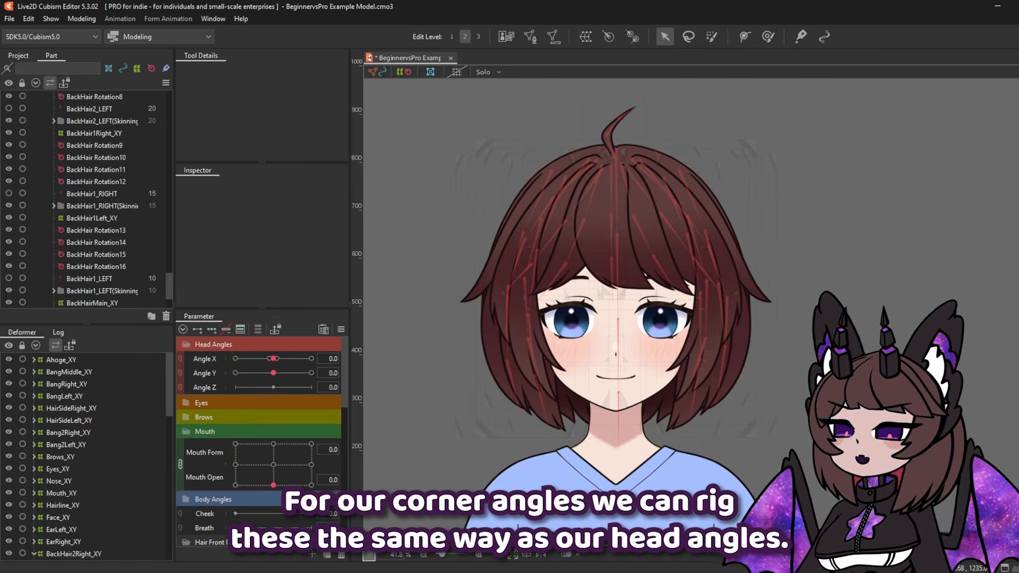
Select every ahoge, bang, side hair, hairline and back hair deformer, and combine the Angle X and Angle Y parameters
click(60, 361)
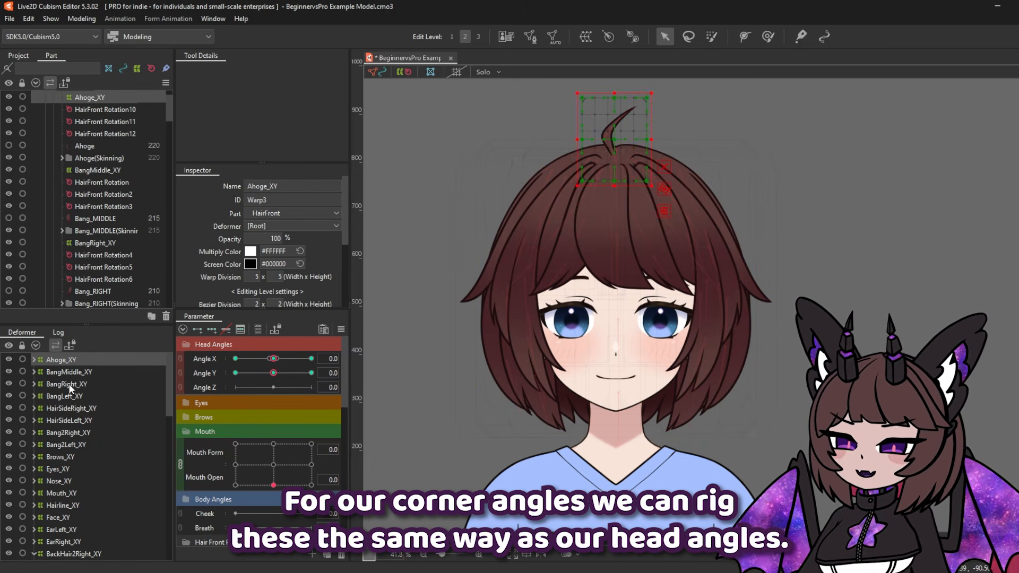
shift+click(70, 445)
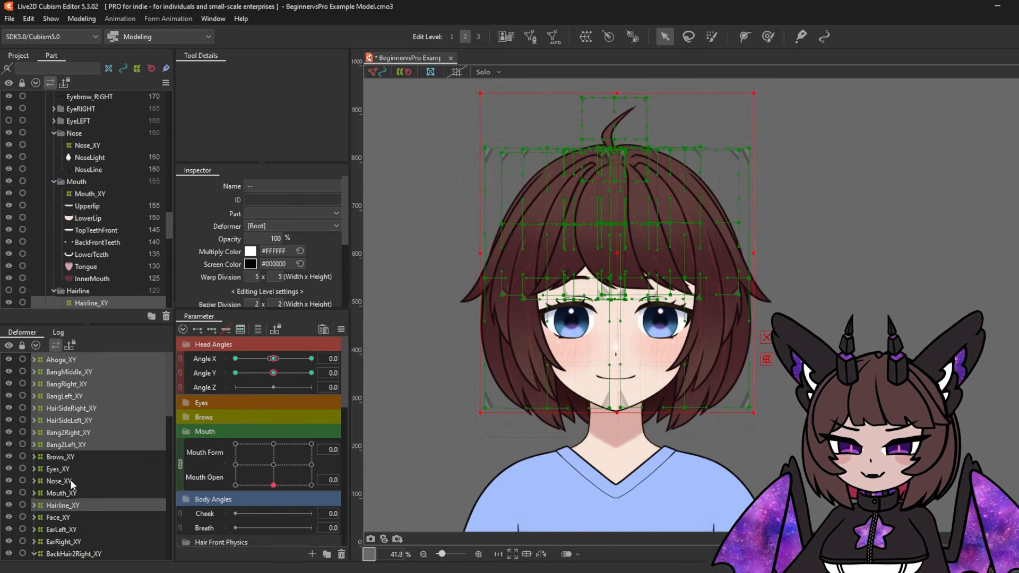
scroll(70, 485, down, 5)
ctrl+click(71, 422)
ctrl+click(68, 446)
ctrl+click(62, 470)
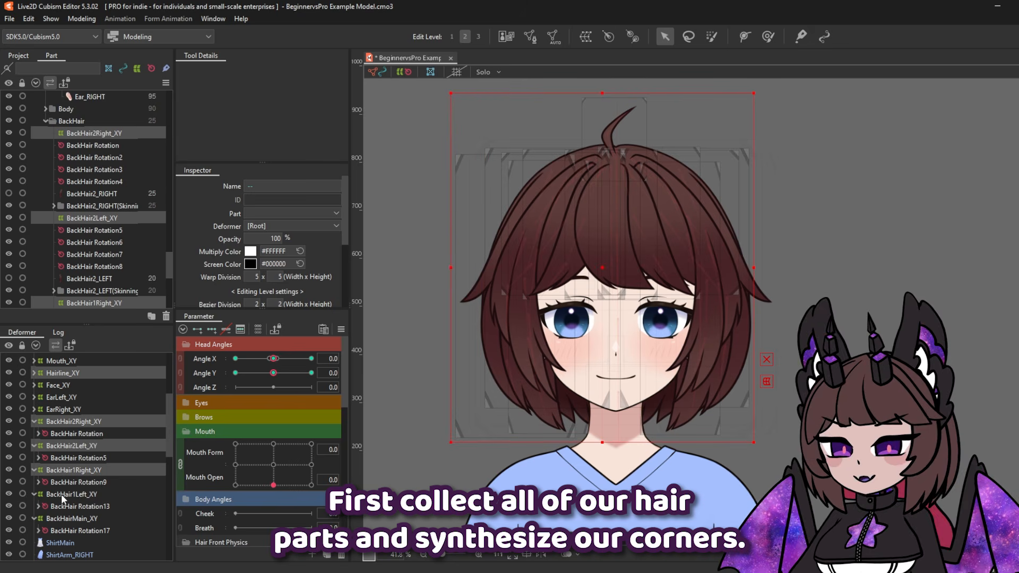
ctrl+click(61, 494)
ctrl+click(60, 518)
click(181, 359)
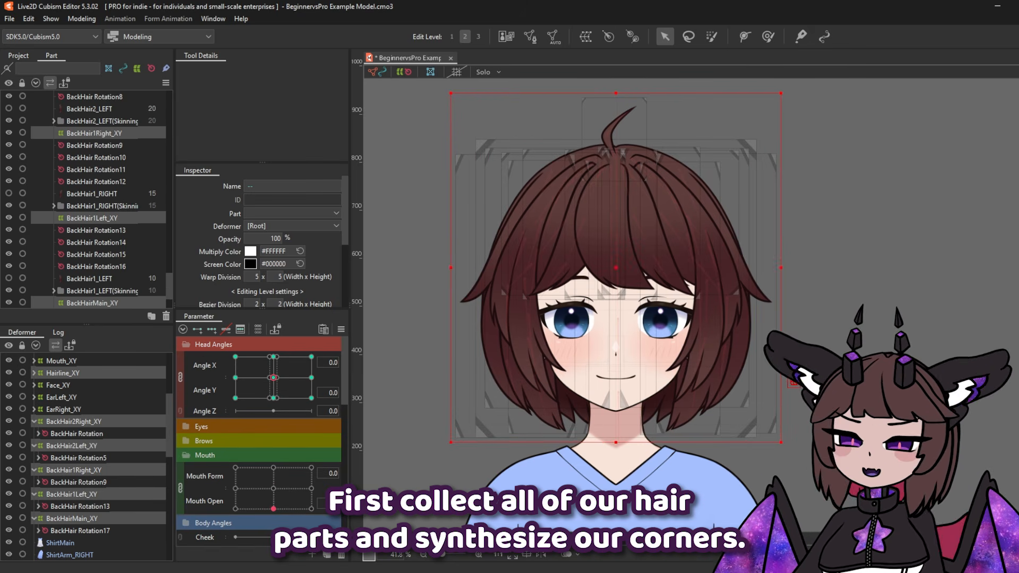
Synthesize the Angle X and Angle Y corners for the selected hair deformers, and go to the corner at X -30, Y 30
click(341, 329)
click(375, 342)
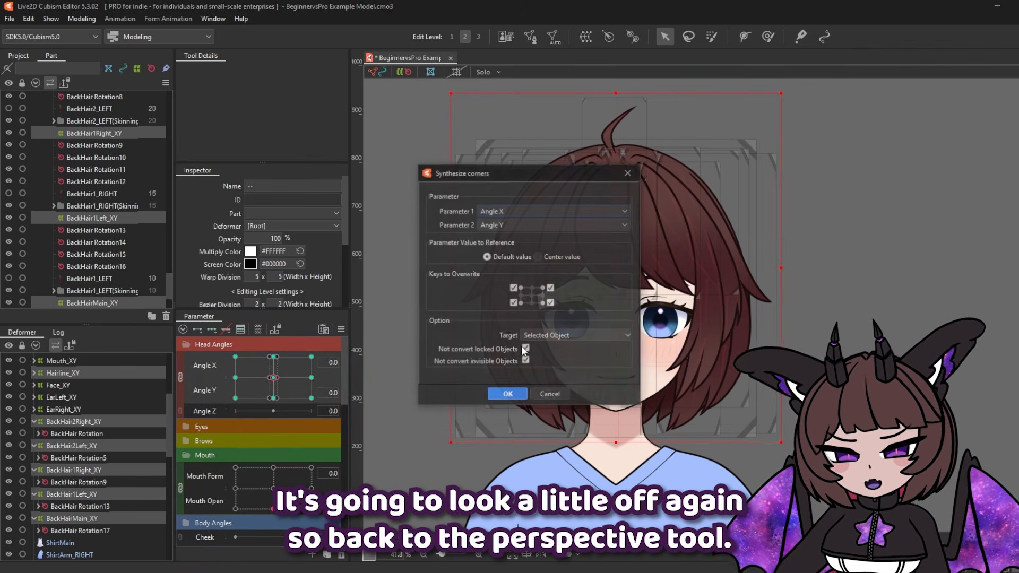
click(499, 394)
drag(273, 379, 235, 357)
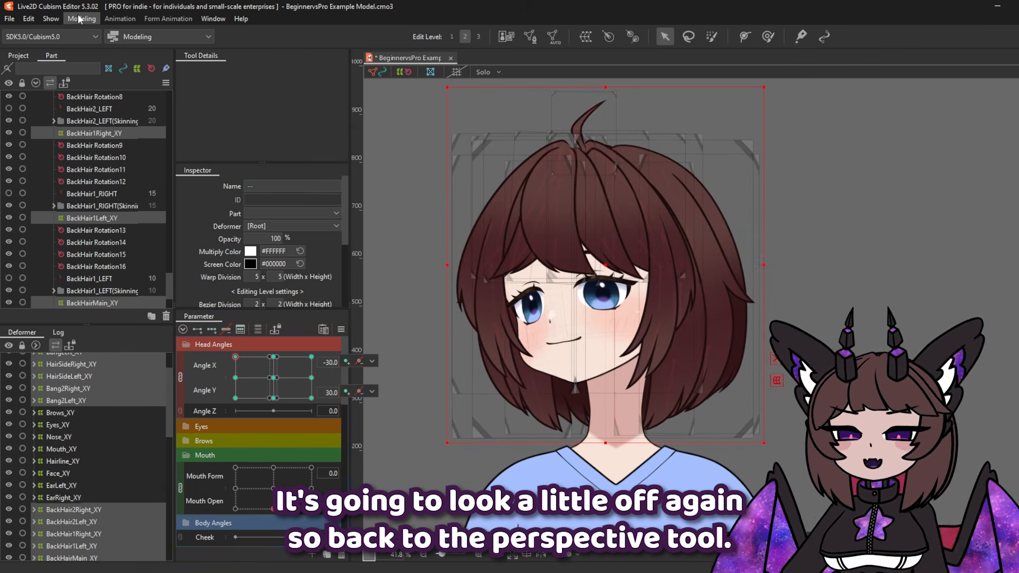
At Angle X -30, Y 30, deform the selected hair with Perspective, lowering its left edge, raising its right edge and leaning the top slightly left
click(81, 19)
mouse_move(136, 130)
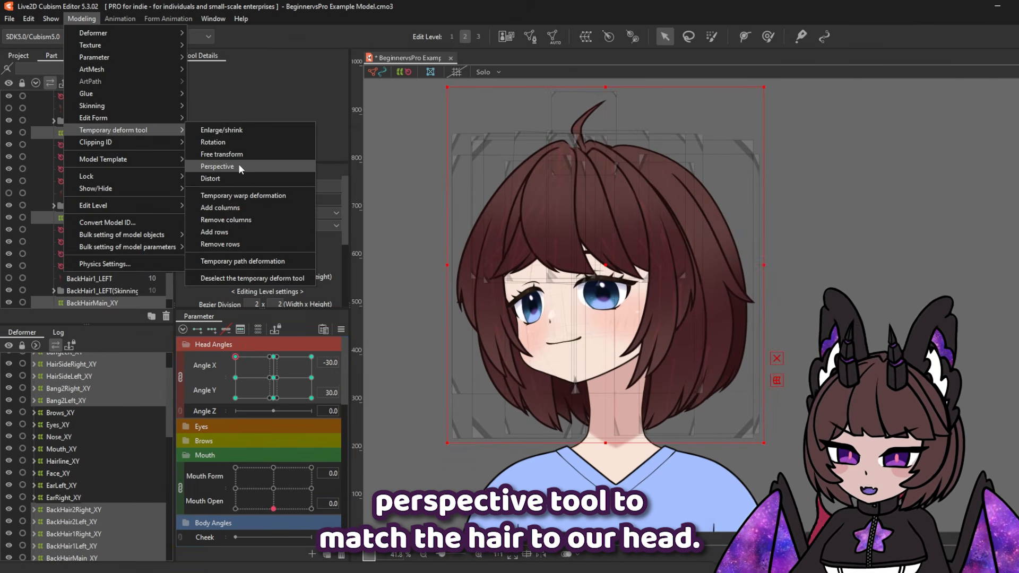
click(238, 166)
drag(452, 266, 451, 291)
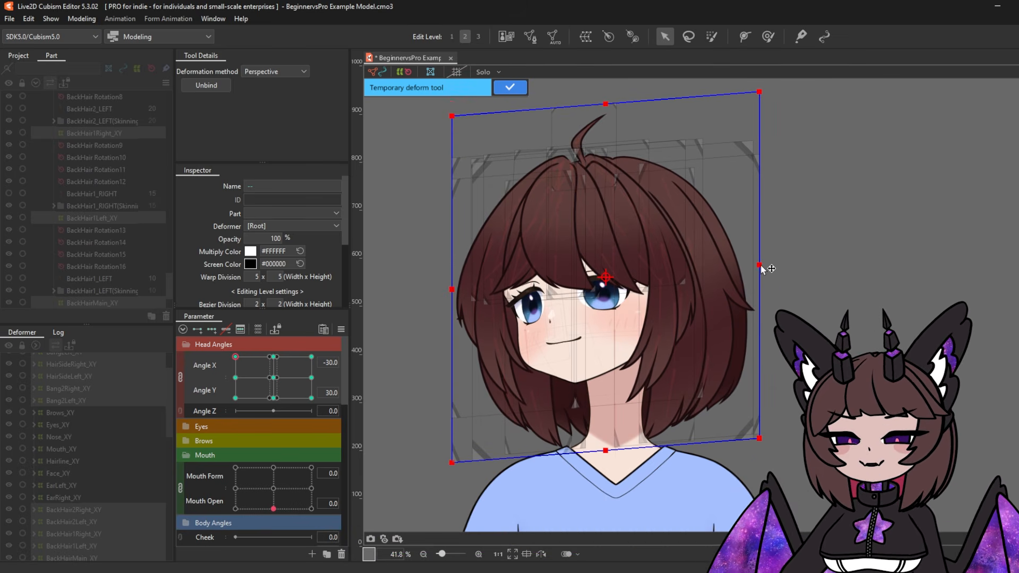
drag(759, 265, 759, 222)
drag(451, 289, 451, 299)
mouse_move(235, 357)
mouse_down()
mouse_move(258, 353)
mouse_move(215, 338)
mouse_move(244, 358)
mouse_move(234, 352)
mouse_up()
drag(606, 87, 595, 88)
mouse_move(235, 356)
mouse_down()
mouse_move(234, 378)
mouse_move(235, 356)
mouse_up()
drag(754, 223, 756, 220)
mouse_move(236, 356)
mouse_down()
mouse_move(234, 375)
mouse_move(235, 356)
mouse_up()
click(510, 88)
At Angle X 30, Y 30, deform the hair with Perspective, raising its left edge, lowering its right edge and leaning the top slightly right
click(312, 356)
click(91, 23)
click(122, 201)
drag(784, 266, 785, 297)
drag(467, 265, 473, 228)
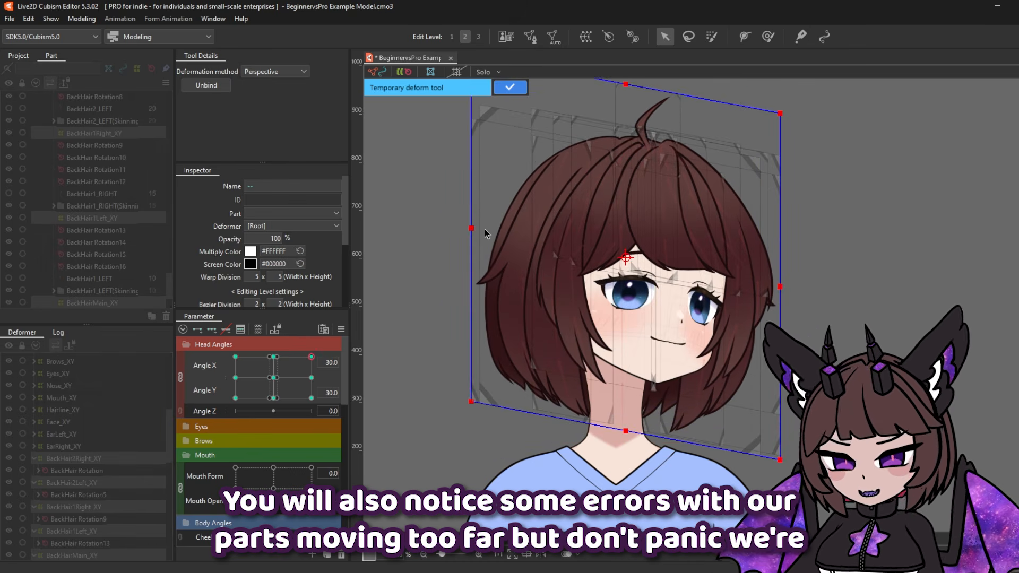
mouse_move(311, 356)
mouse_down()
mouse_move(293, 357)
mouse_move(311, 357)
mouse_up()
drag(784, 295, 788, 290)
drag(629, 82, 636, 82)
drag(320, 345, 339, 327)
drag(785, 293, 785, 303)
drag(635, 87, 633, 87)
click(510, 87)
At Angle X 30, Y -30, apply a Perspective deformation that lowers the hair's left edge, raises its right edge and shifts the top left
click(312, 398)
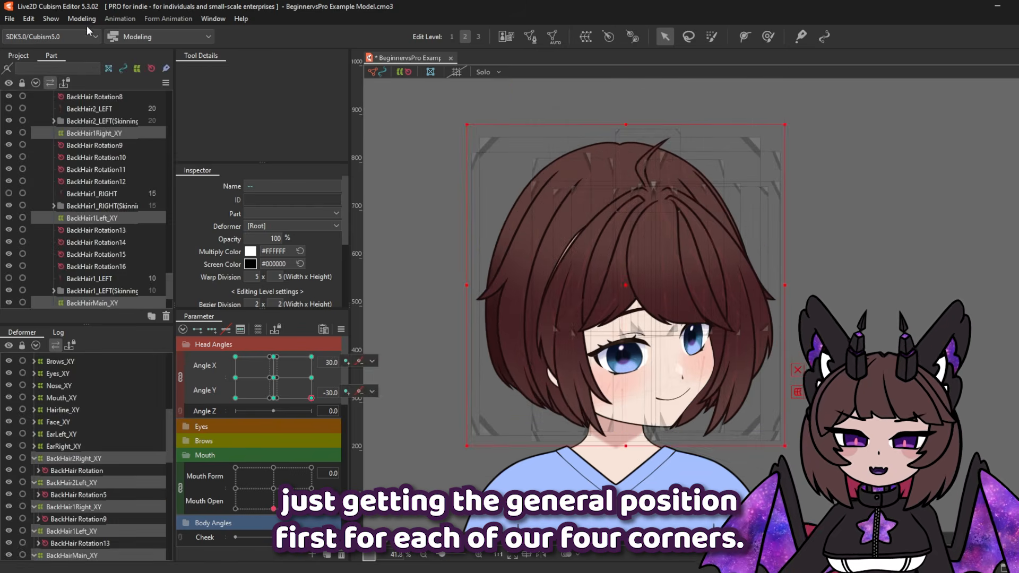
click(86, 22)
click(122, 202)
drag(781, 284, 781, 247)
drag(472, 284, 471, 337)
drag(781, 248, 782, 237)
drag(626, 126, 600, 142)
mouse_move(311, 399)
mouse_down()
mouse_move(295, 410)
mouse_move(367, 378)
mouse_move(275, 419)
mouse_move(313, 399)
mouse_up()
drag(766, 234, 768, 234)
drag(311, 398, 235, 398)
click(510, 88)
At Angle X -30, Y -30, use Perspective to raise the hair's left edge, lower its right edge and tilt the top to match the head
click(85, 20)
click(122, 202)
drag(451, 290, 459, 234)
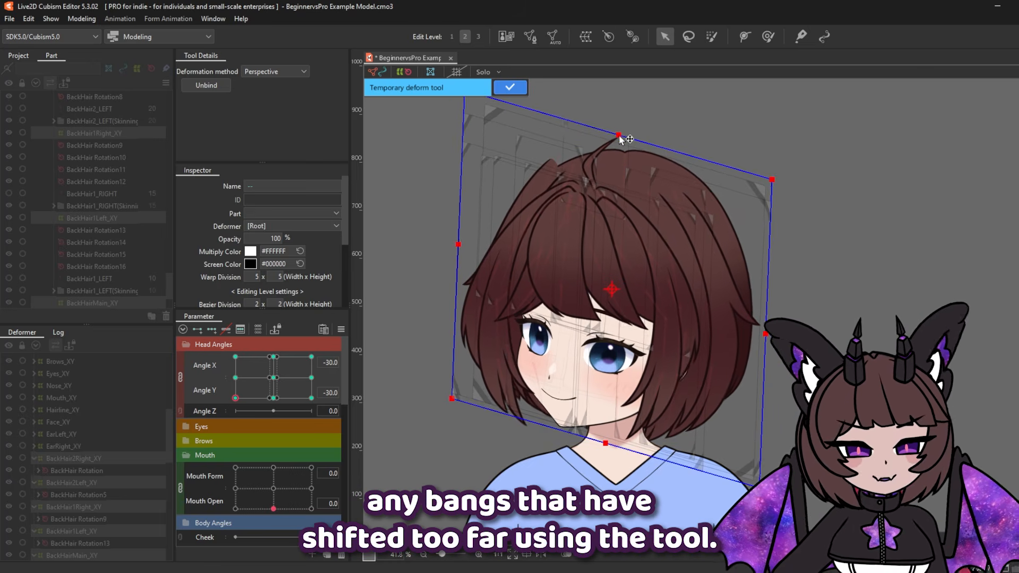
mouse_move(224, 410)
mouse_down()
mouse_move(205, 432)
mouse_move(316, 463)
mouse_move(225, 410)
mouse_up()
drag(766, 344, 766, 339)
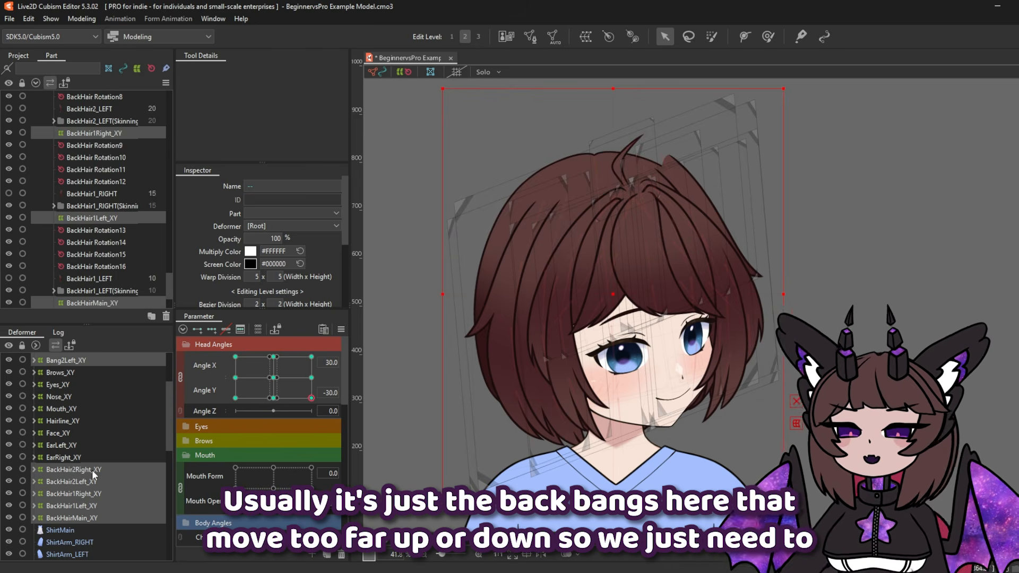
At Angle X 30, Y -30, move the BackHair1 and BackHair2 left and right deformers individually back into place against the main hair
click(93, 470)
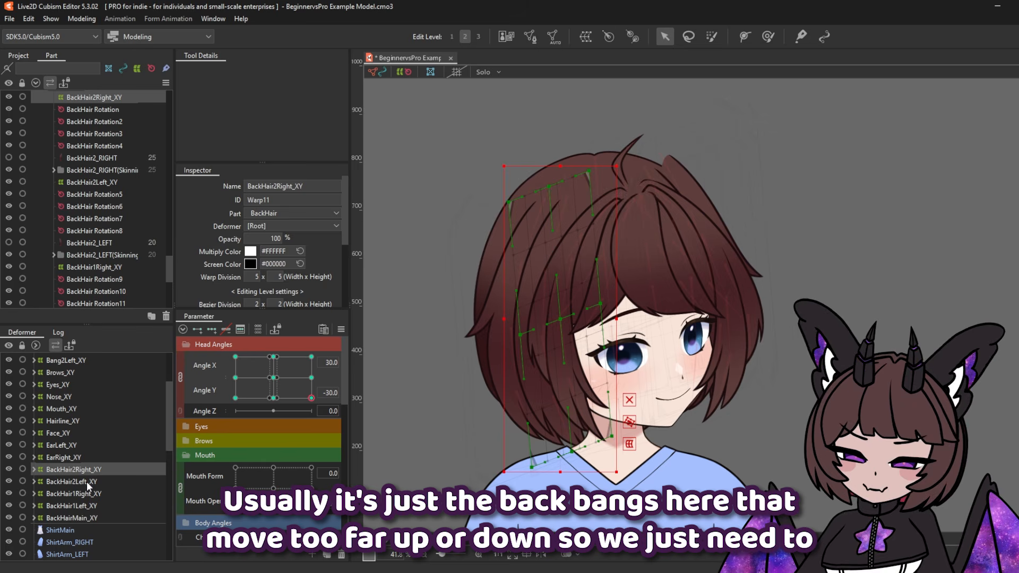
click(89, 493)
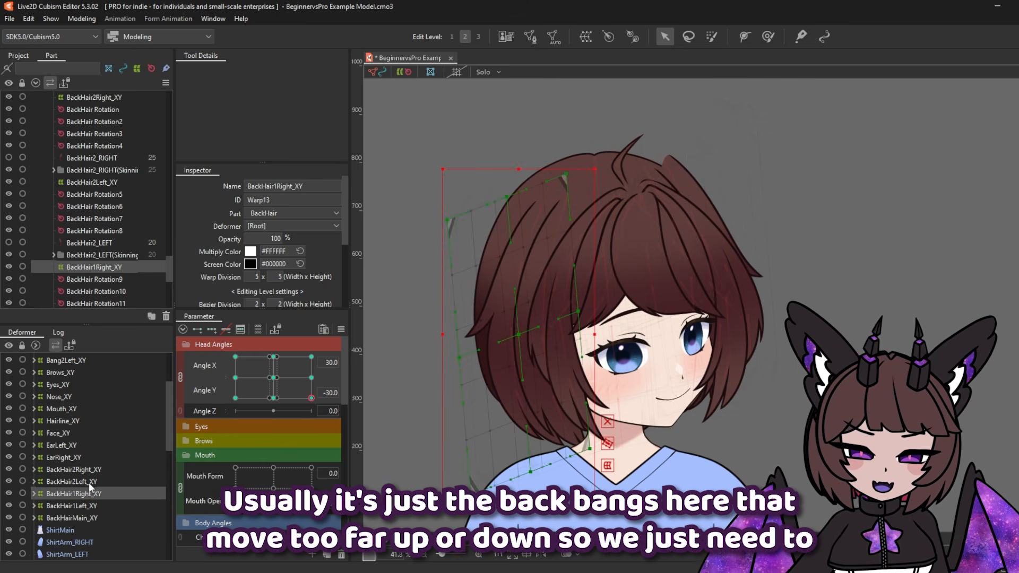
click(88, 483)
click(89, 492)
click(94, 482)
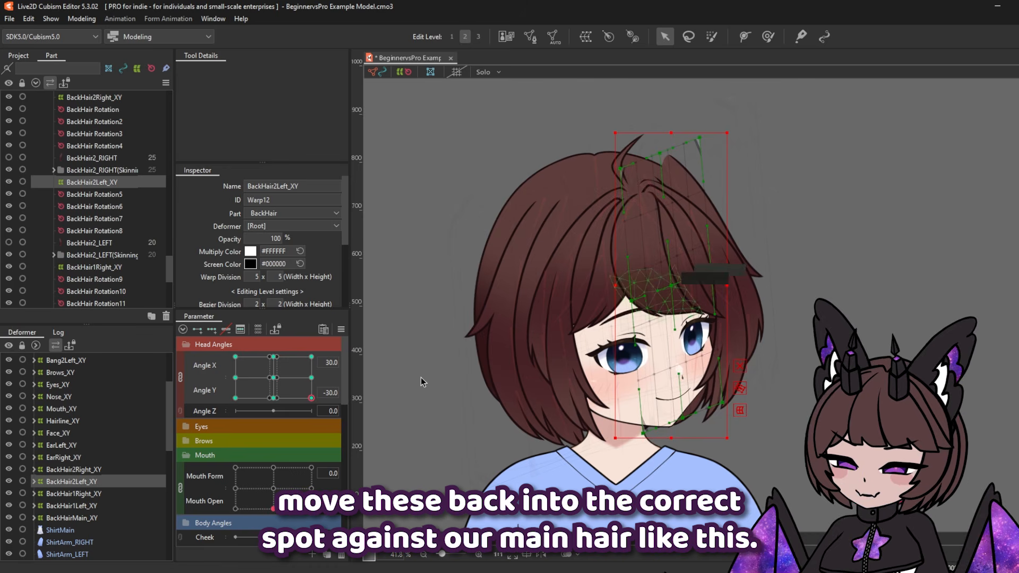
click(78, 508)
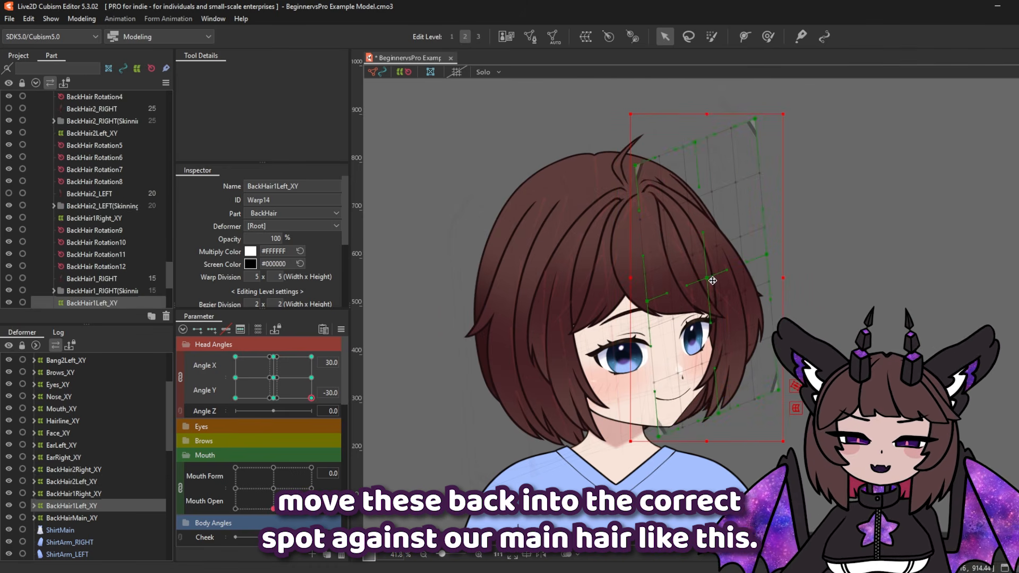
drag(713, 276, 713, 278)
drag(291, 407, 314, 409)
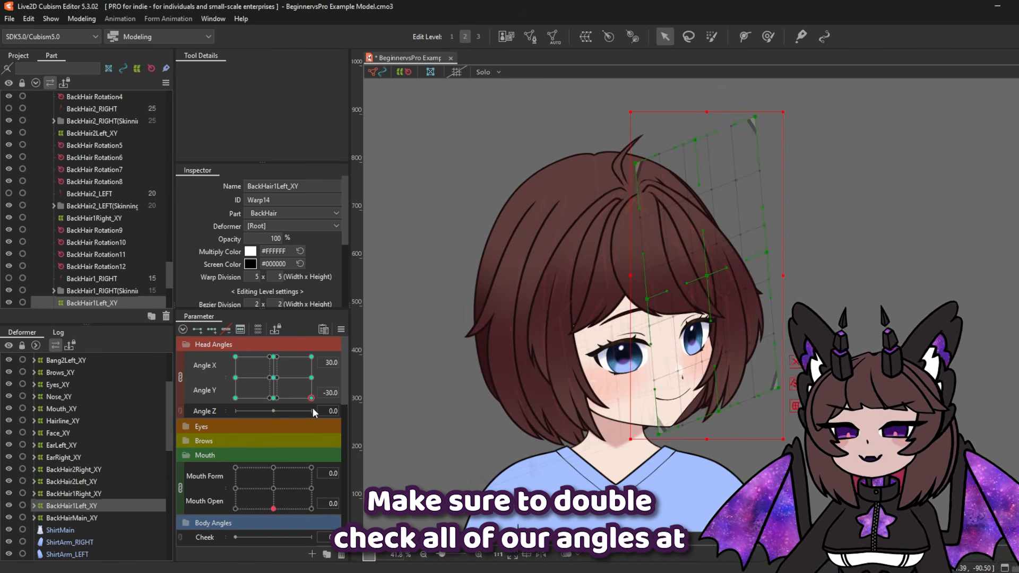
Realign the individual BackHair1 and BackHair2 deformers with the main hair at the other corners, including Angle X -30, Y 30
click(74, 494)
click(72, 482)
click(74, 469)
drag(236, 398, 236, 357)
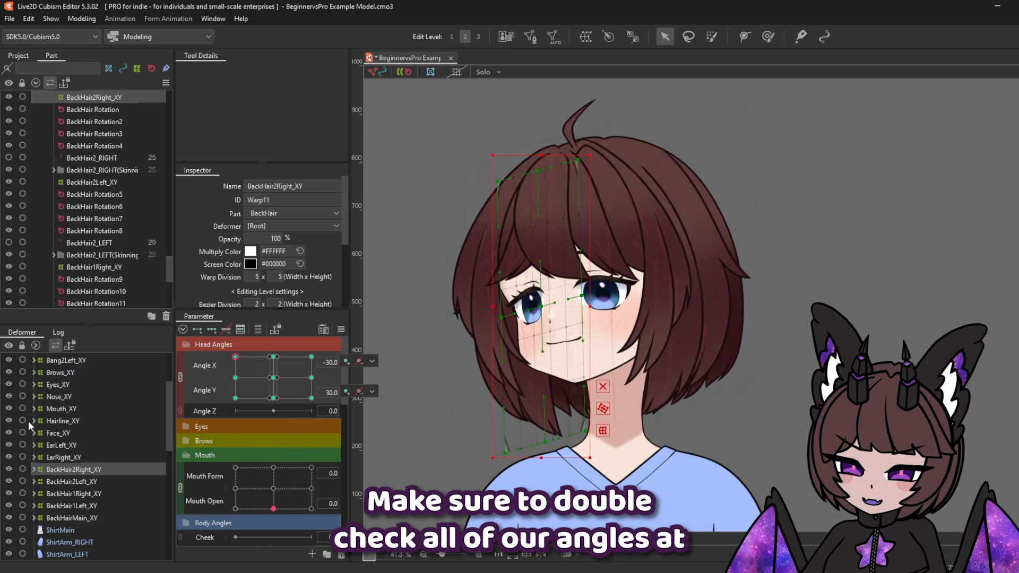
click(72, 481)
click(72, 506)
drag(693, 264, 692, 265)
drag(235, 357, 255, 326)
click(74, 494)
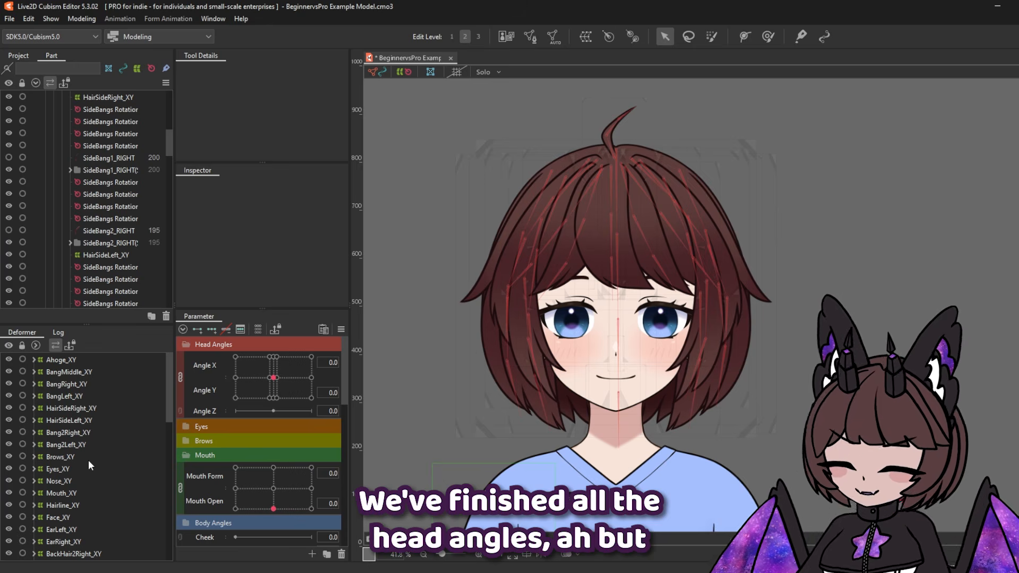
Preview the finished head movement across Angle X and Angle Y, and reset the parameters to their default values
drag(273, 377, 251, 367)
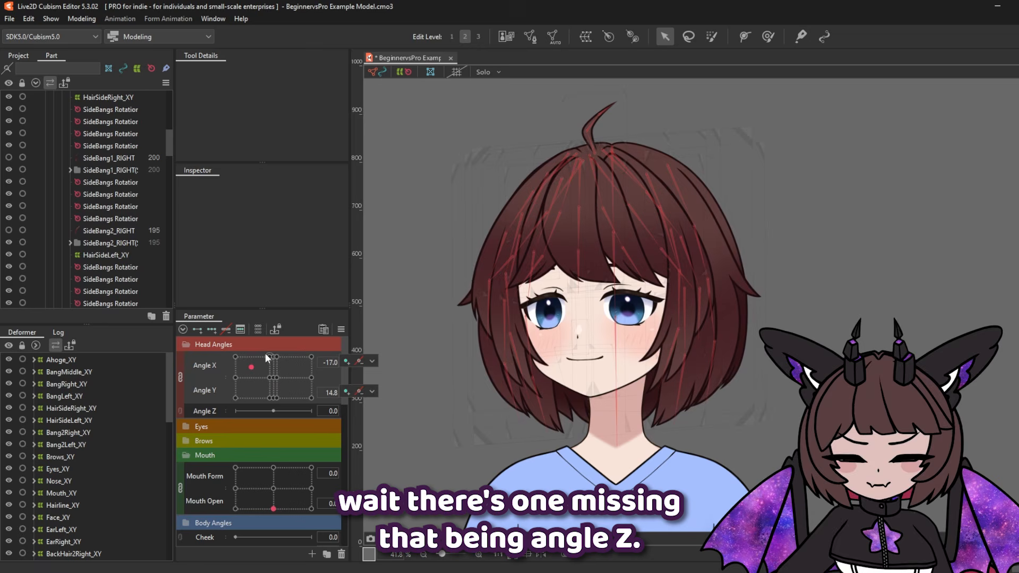
click(341, 330)
click(368, 283)
Select all head deformers from Ahoge_XY to BackHairMain_XY and create a parent rotation deformer named Angle Z for them in the HairFront part
click(74, 360)
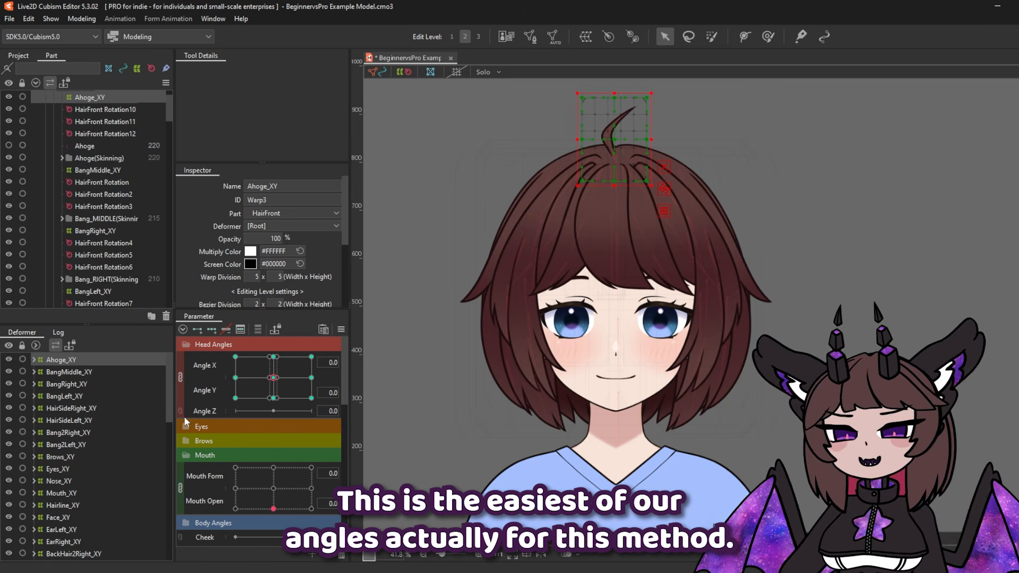
scroll(129, 437, down, 3)
shift+click(80, 512)
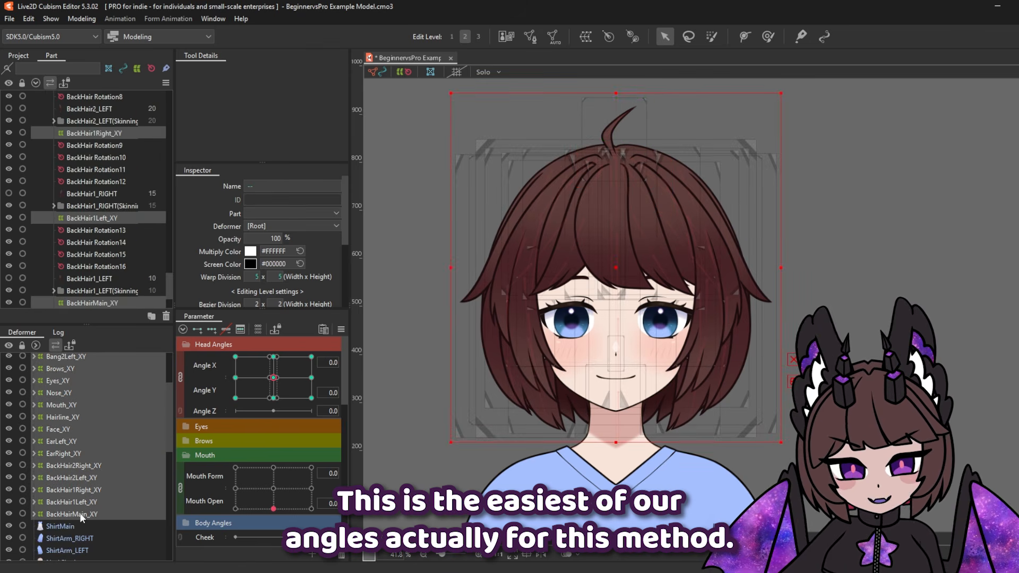
scroll(99, 436, up, 3)
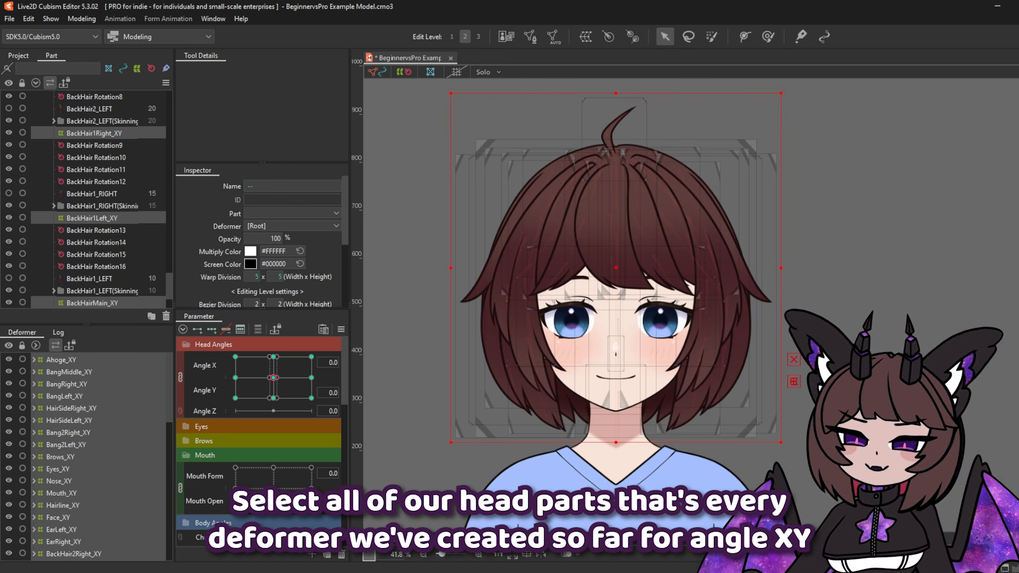
click(608, 36)
text(A)
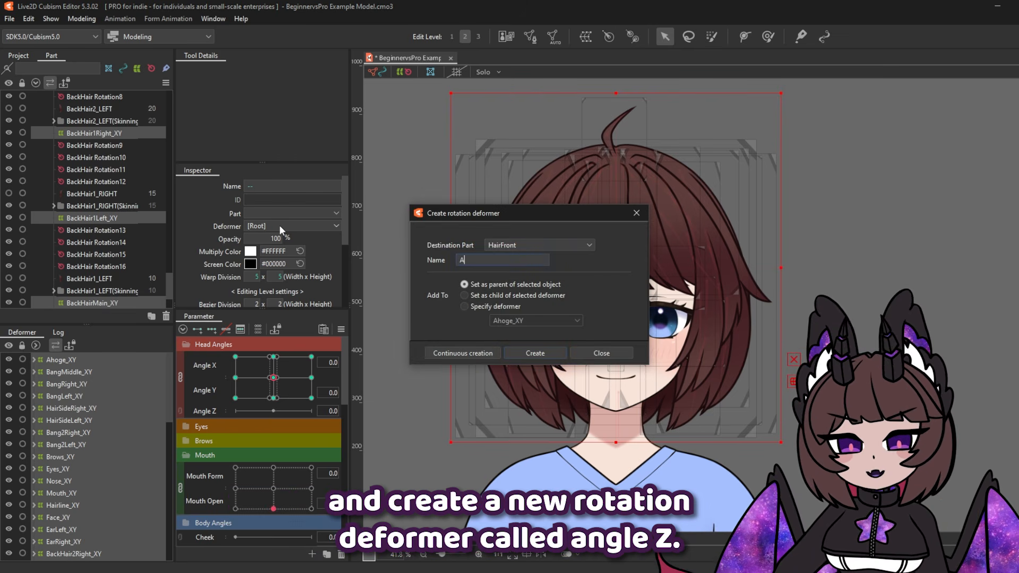
text(ngle Z)
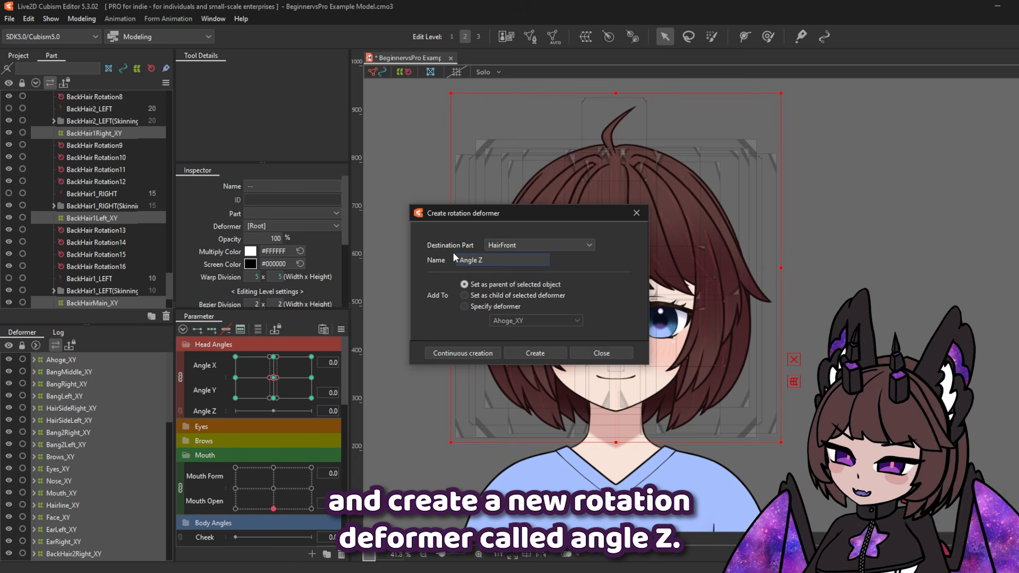
click(535, 352)
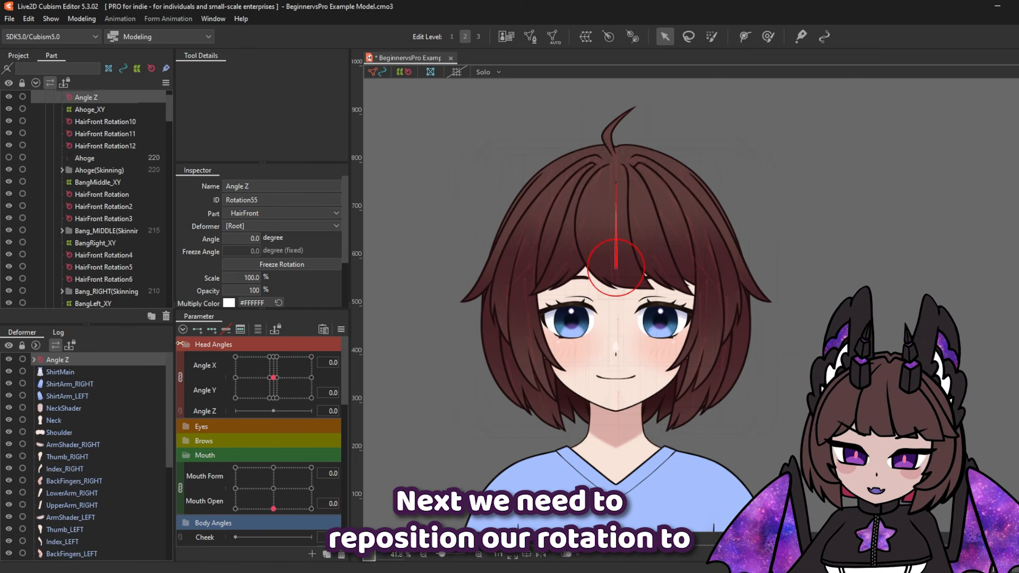
Move only the Angle Z rotation deformer's pivot down to the mouth, and add three keyforms on the Angle Z parameter
scroll(611, 339, up, 2)
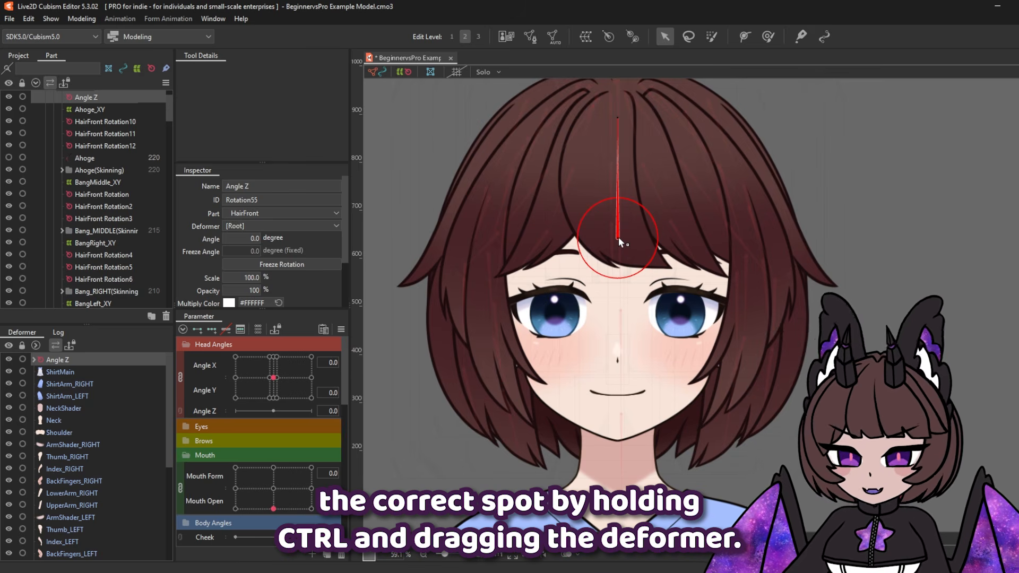
drag(619, 236, 618, 388)
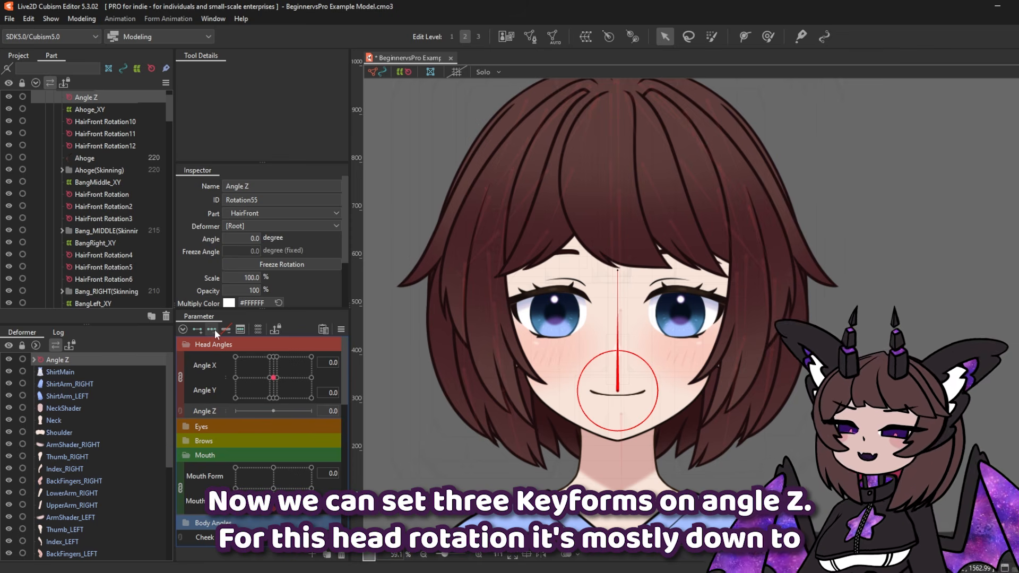
click(209, 328)
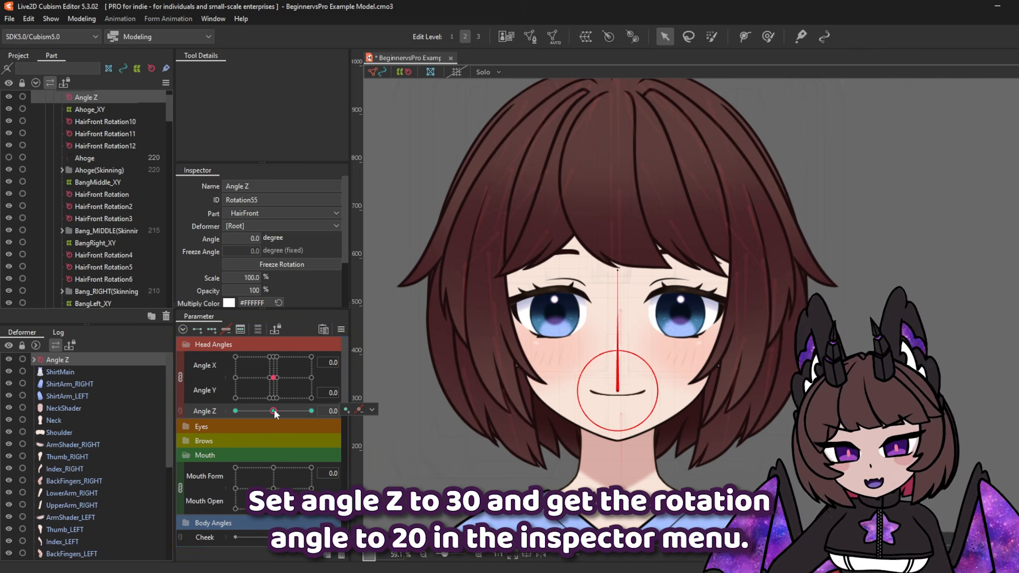
Set the rotation deformer's angle to 20 degrees at Angle Z 30 and to -20 degrees at Angle Z -30
drag(273, 409, 316, 409)
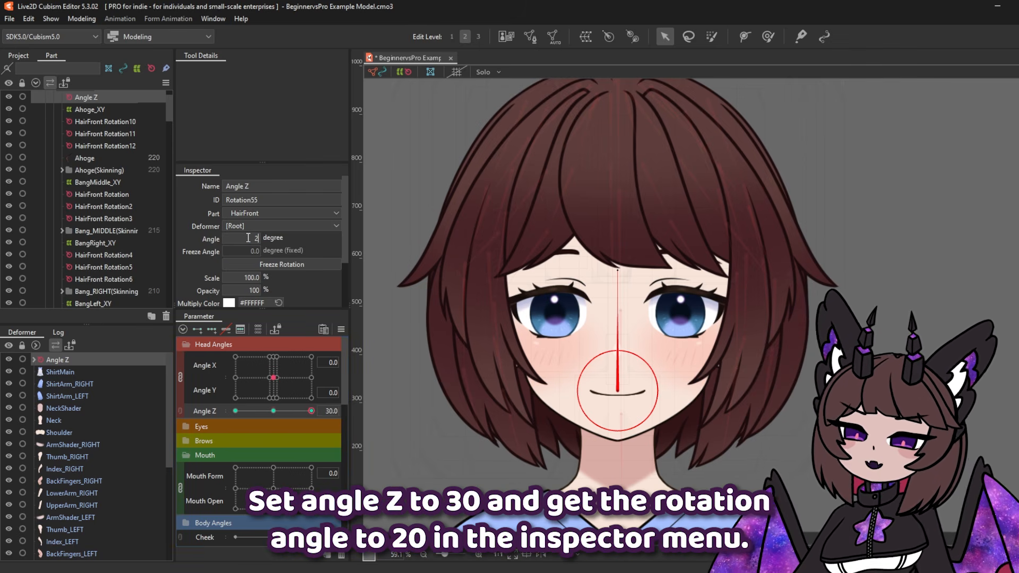
key(Return)
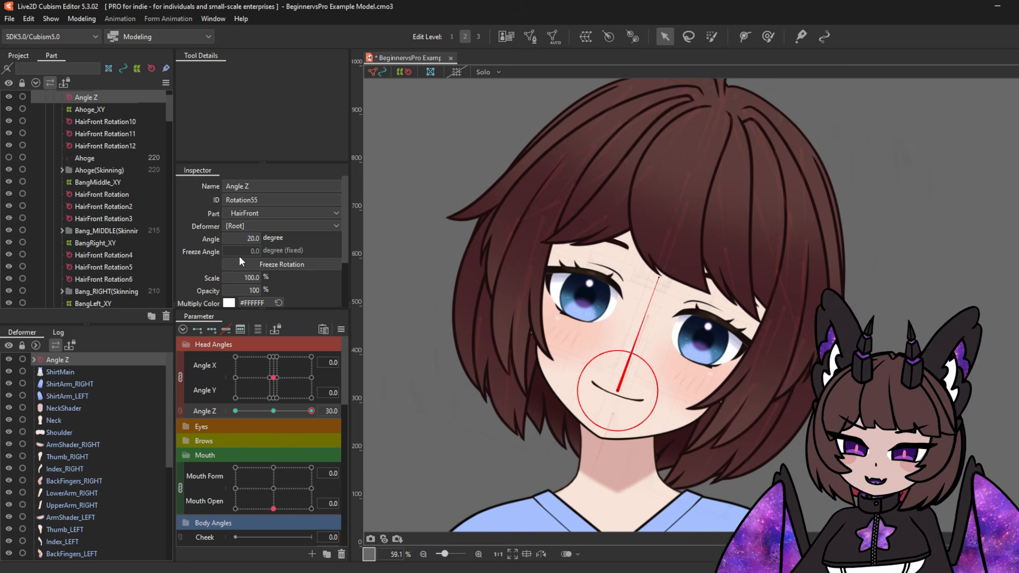
drag(308, 411, 211, 414)
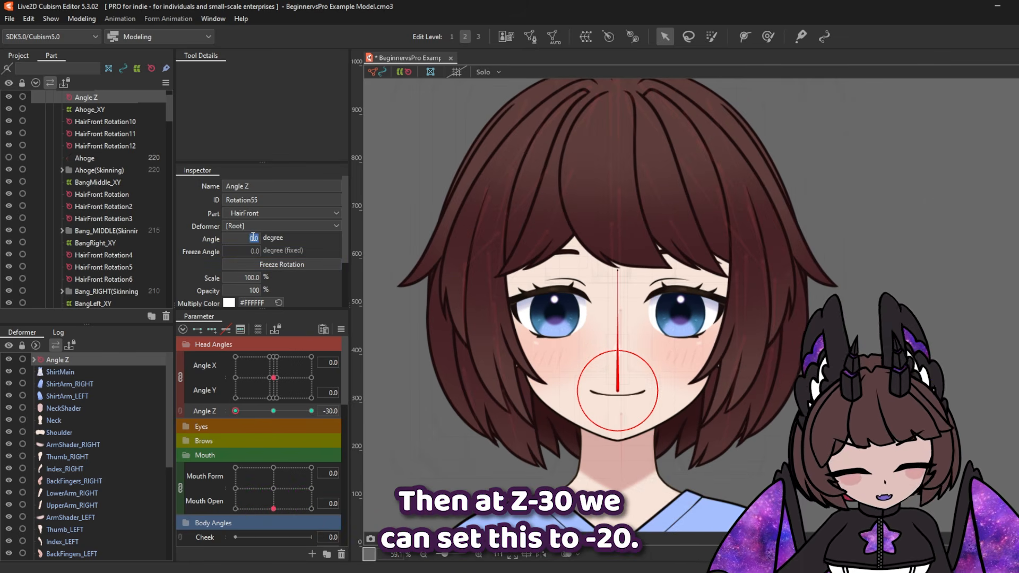
key(Return)
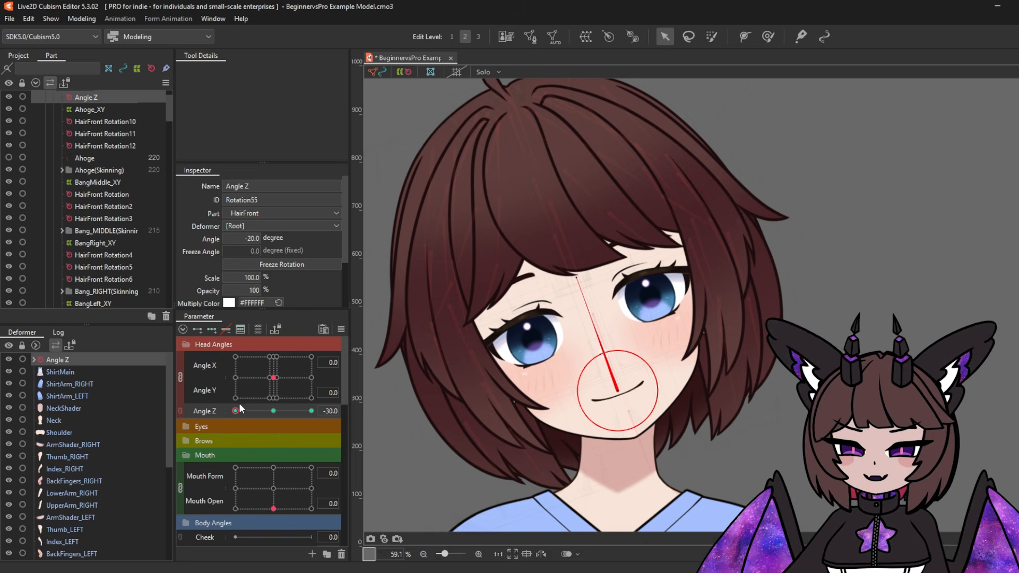
Return Angle Z to 0, deselect the rotation deformer and preview the head turning with Angle X and Y
drag(237, 411, 273, 411)
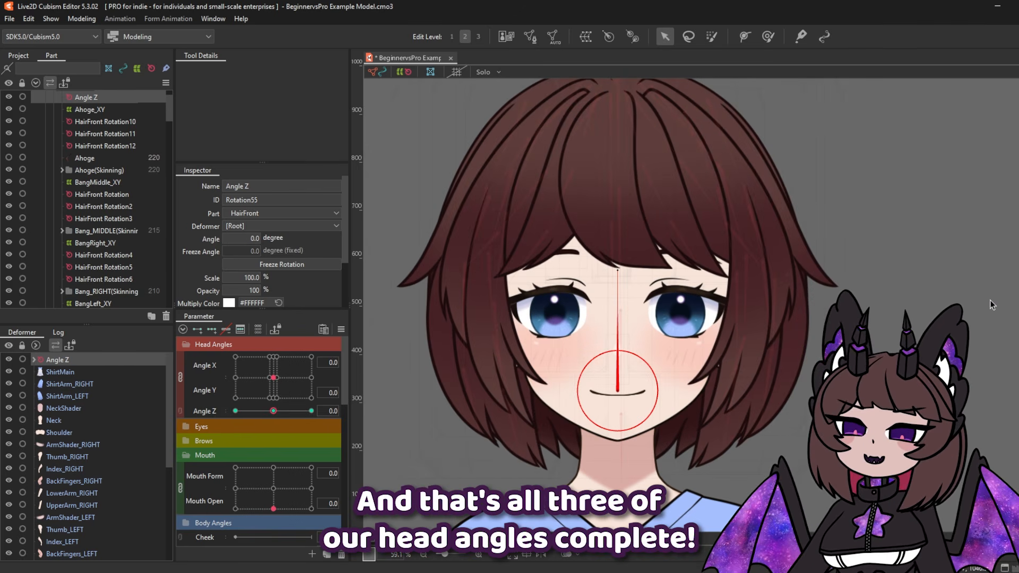
click(991, 302)
drag(248, 370, 291, 368)
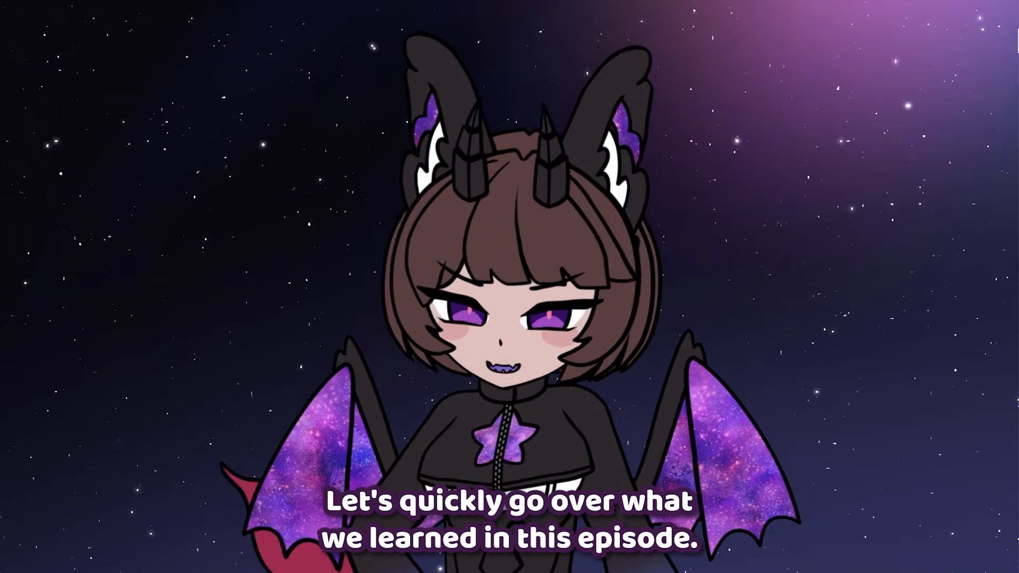